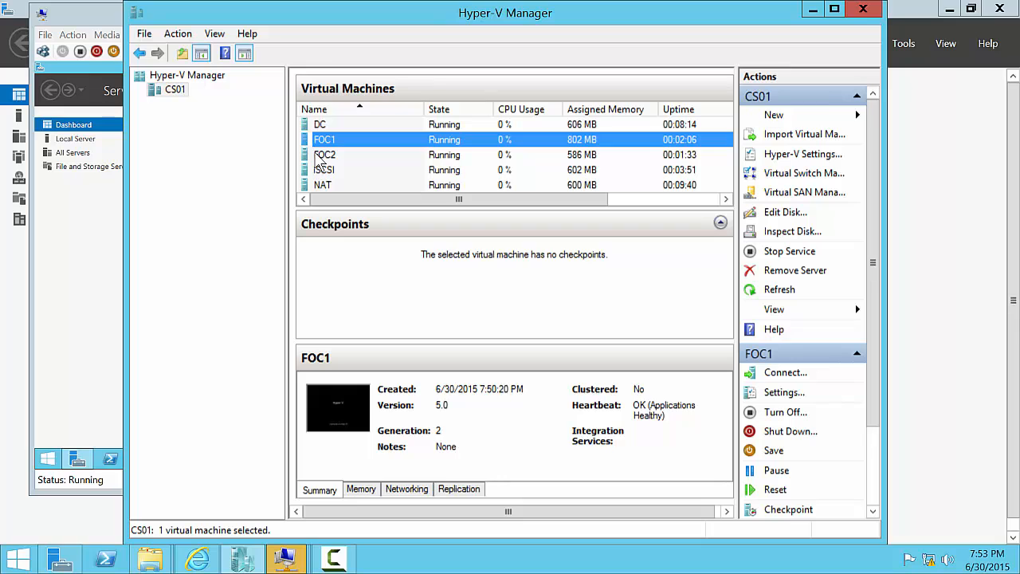
- Select FOC2, then iSCSI, then NAT in the Virtual Machines list to view NAT's summary
left_click(318, 154)
left_click(322, 171)
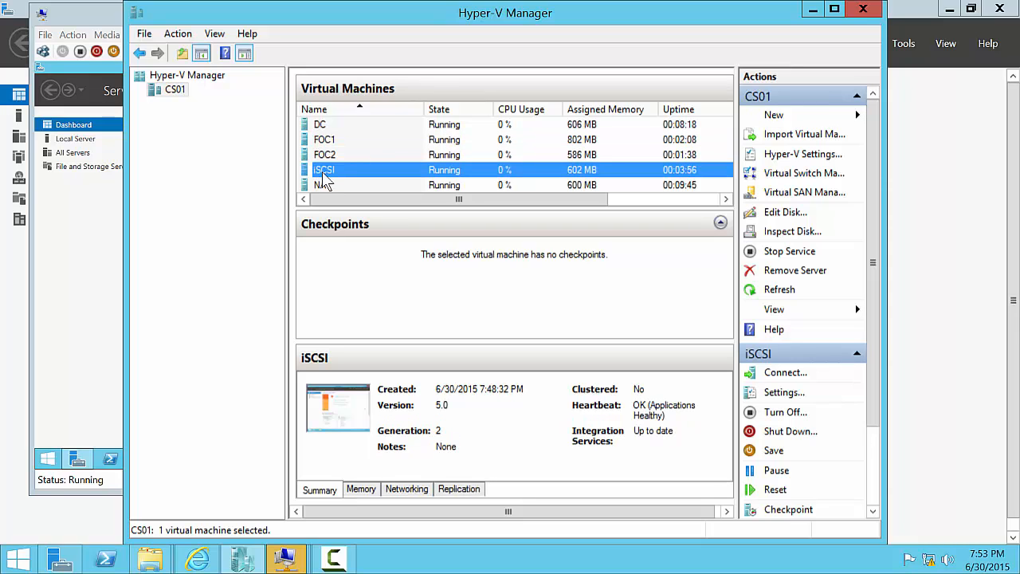
left_click(319, 185)
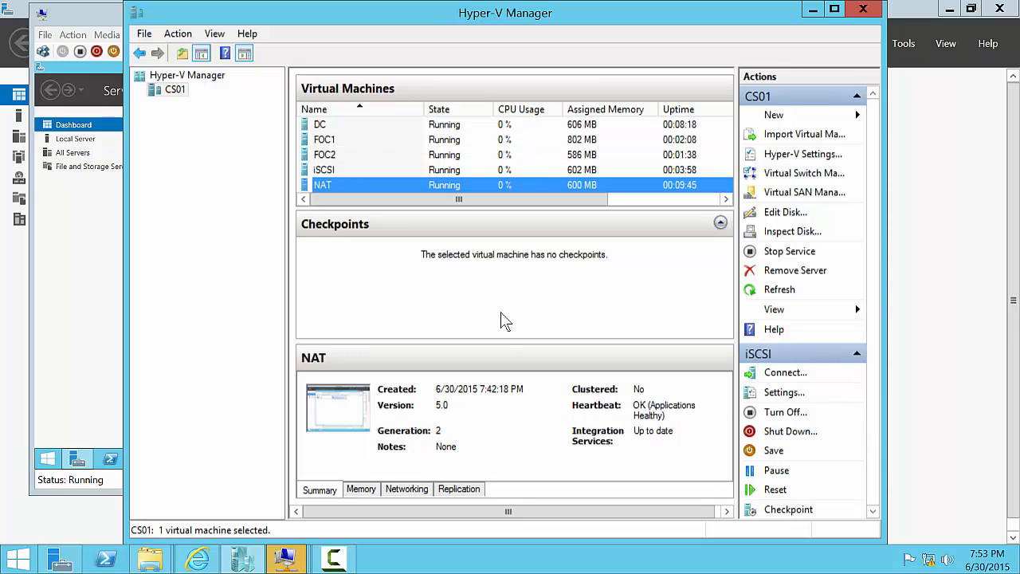
- On the NAT VM, review the Public adapter's IPv4 settings and close its properties
mouse_move(284, 562)
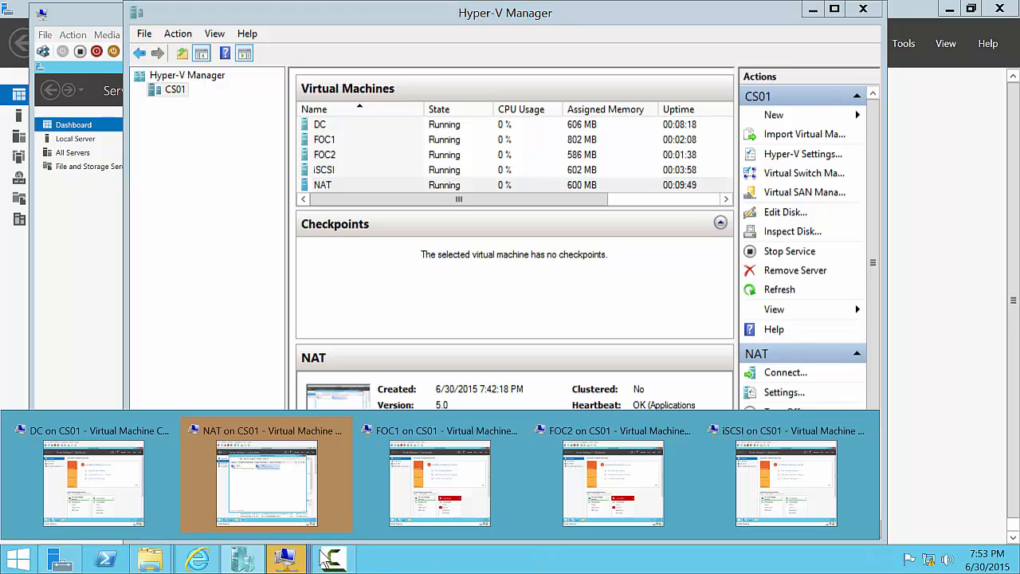
left_click(268, 496)
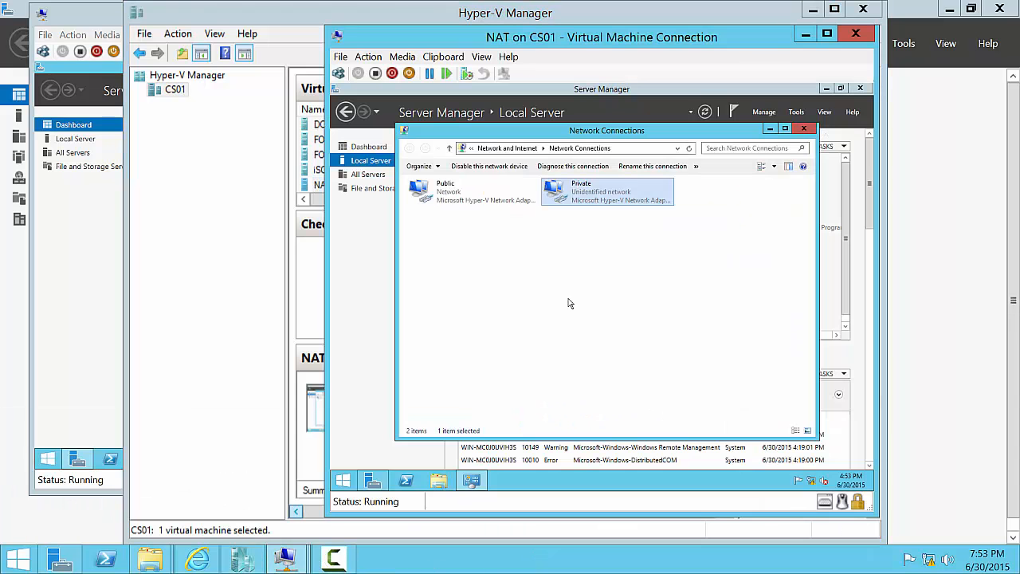
right_click(426, 199)
left_click(494, 296)
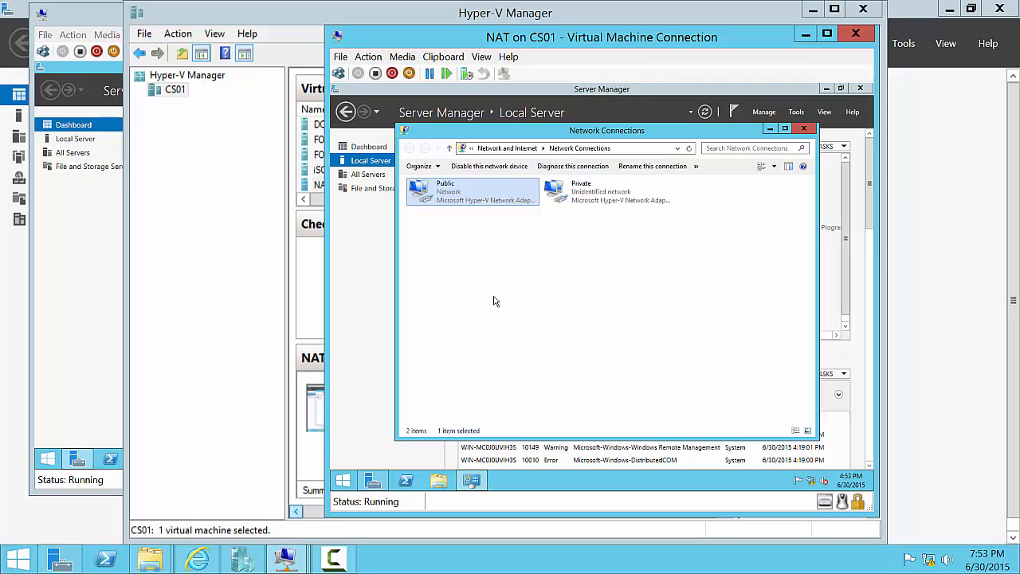
left_click(501, 325)
left_click(566, 343)
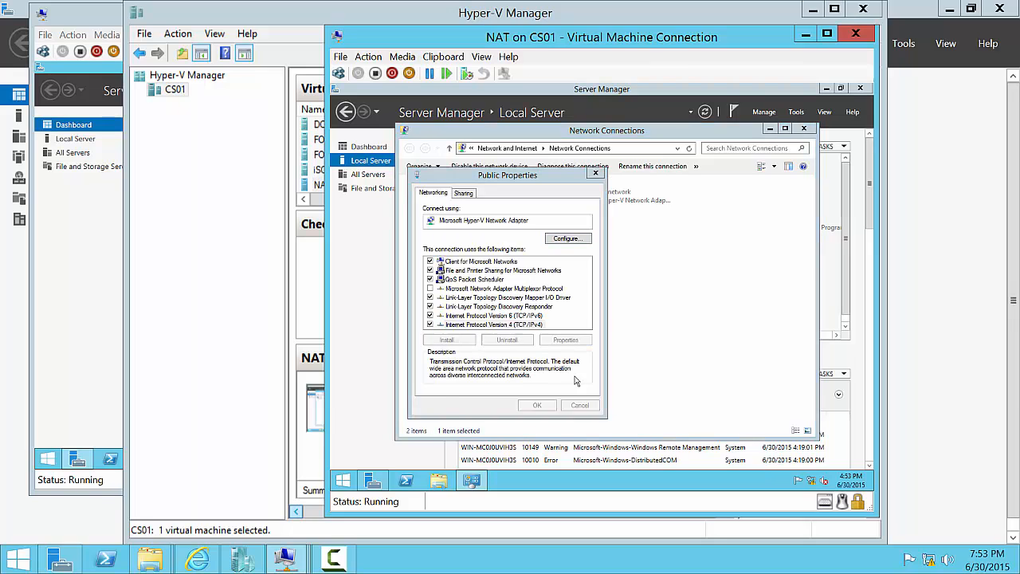
left_click(570, 443)
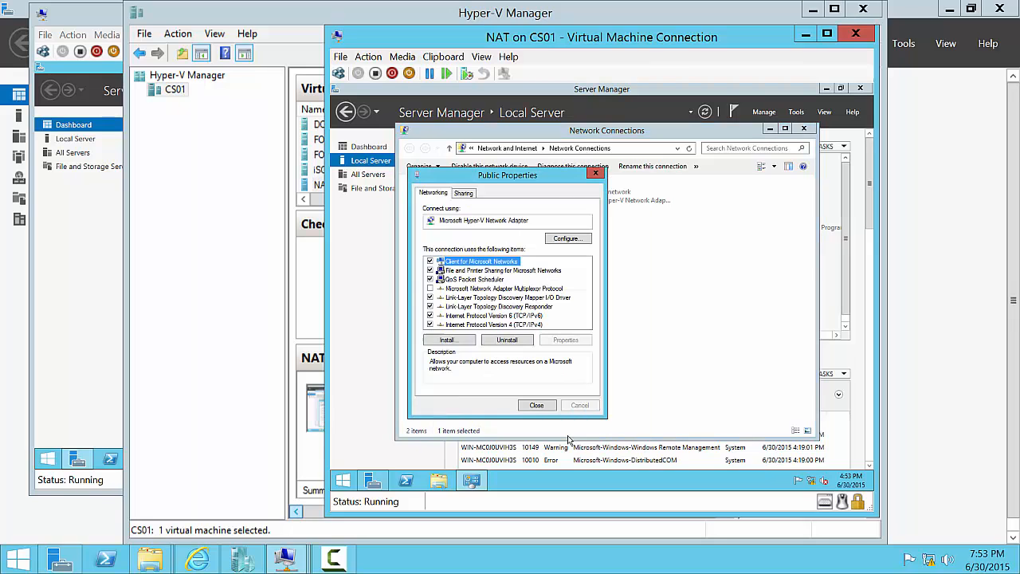
left_click(536, 406)
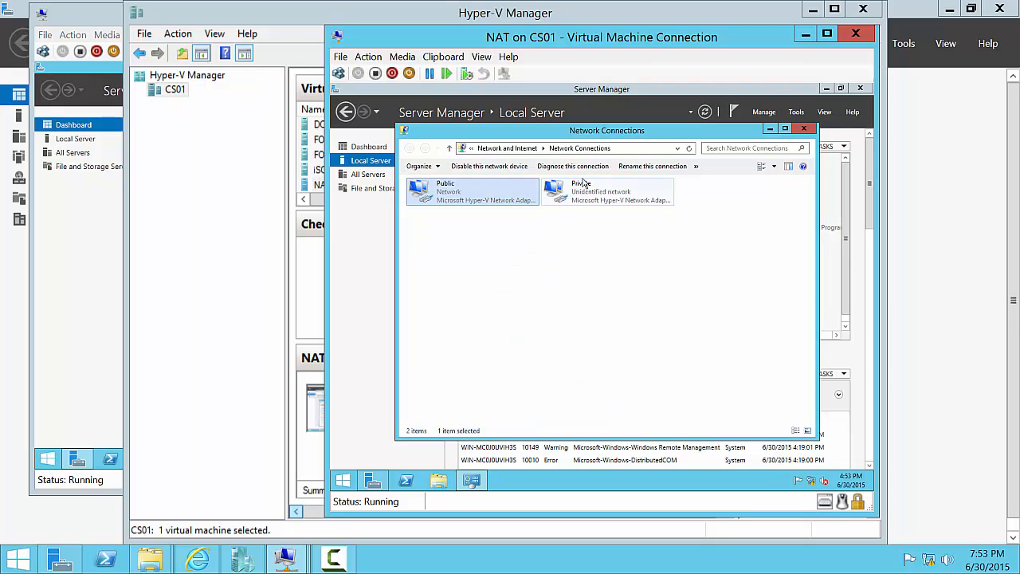
- Review the Private adapter's IPv4 settings, then close Network Connections
right_click(594, 177)
left_click(574, 198)
right_click(574, 198)
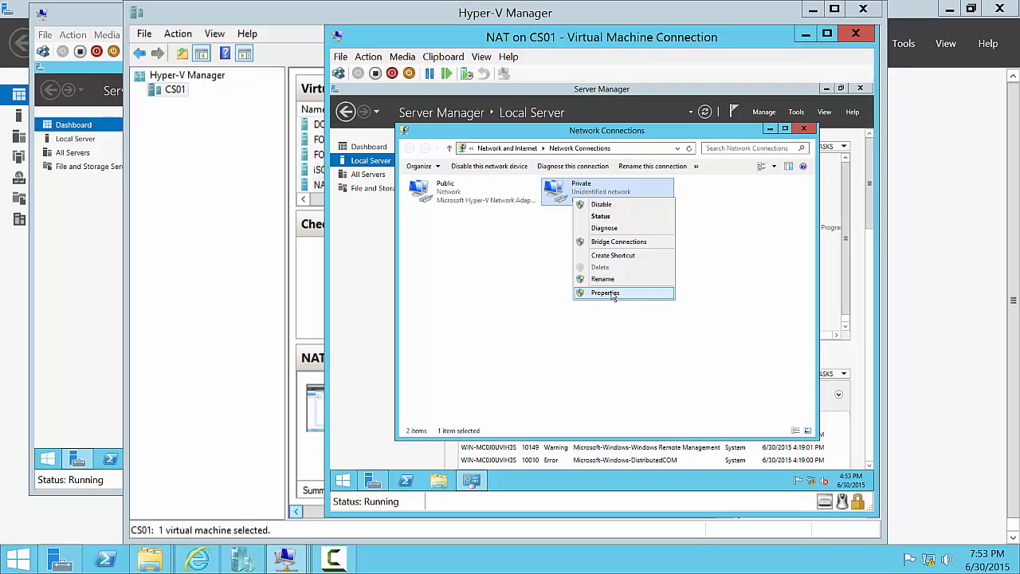
left_click(612, 294)
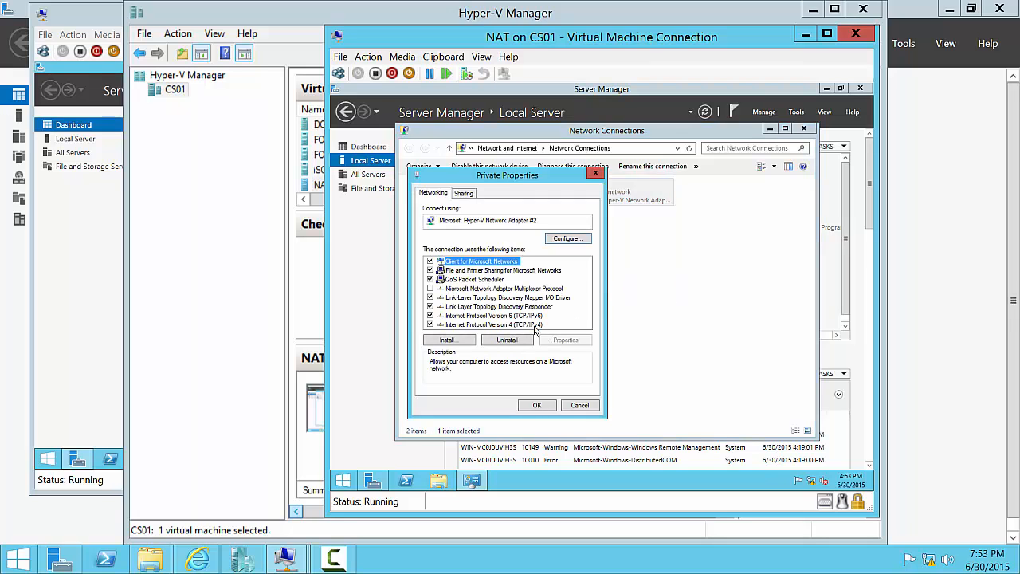
left_click(535, 325)
left_click(567, 340)
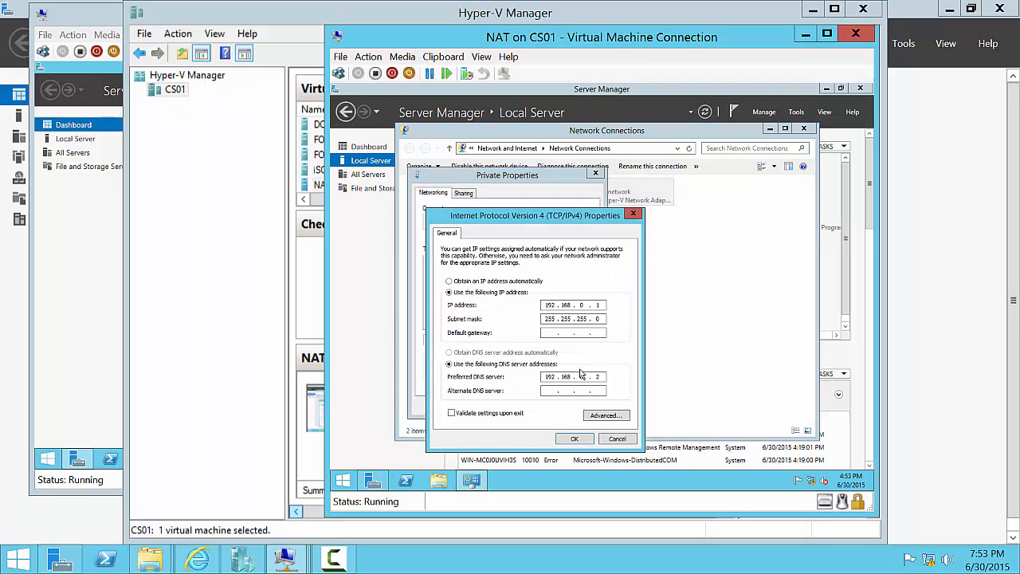
left_click(575, 440)
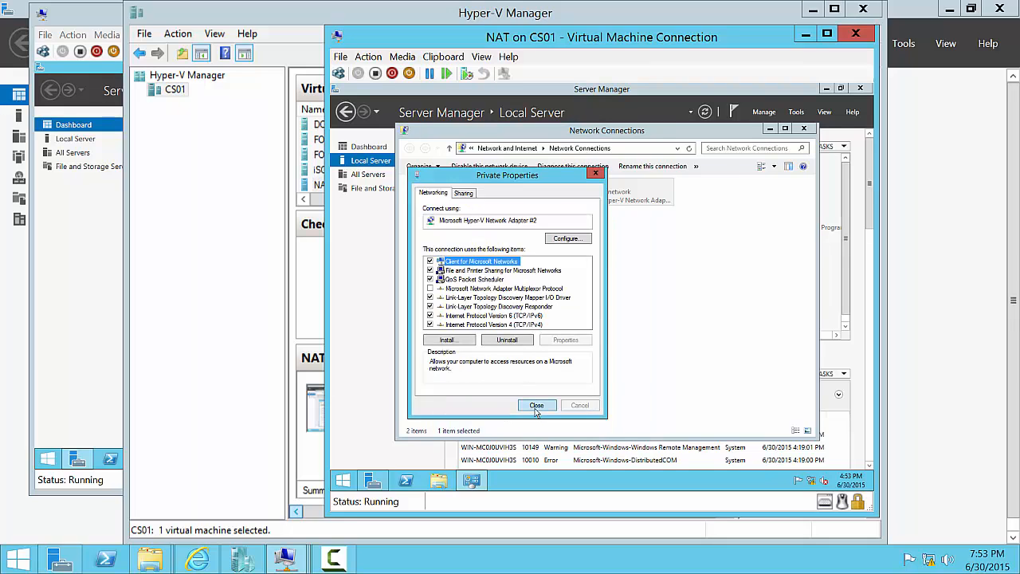
left_click(536, 405)
left_click(804, 129)
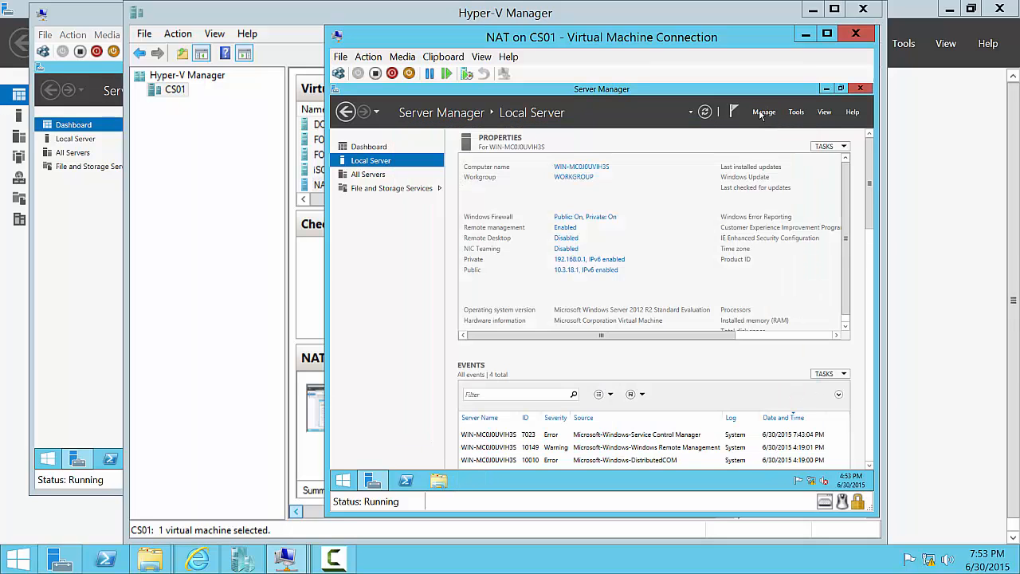
- Change the computer name to cs01-vm1 in System Properties and choose Restart Now
left_click(762, 112)
left_click(605, 175)
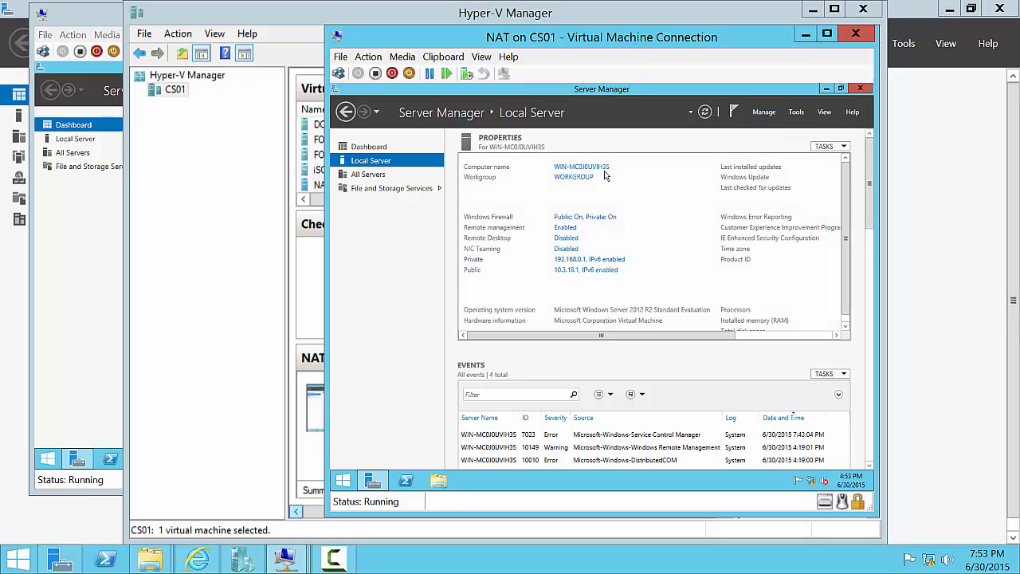
left_click(588, 168)
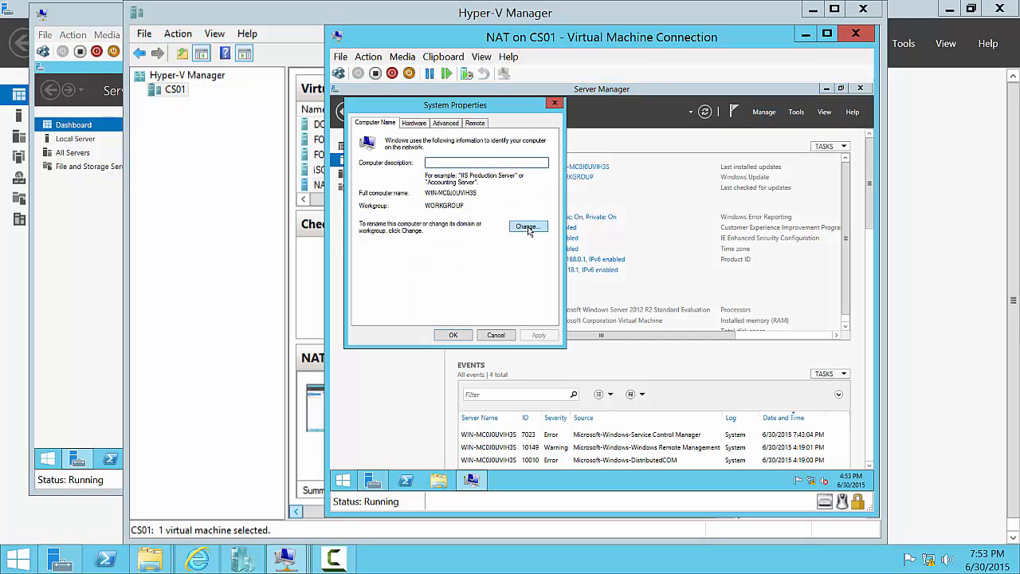
left_click(527, 228)
type("c")
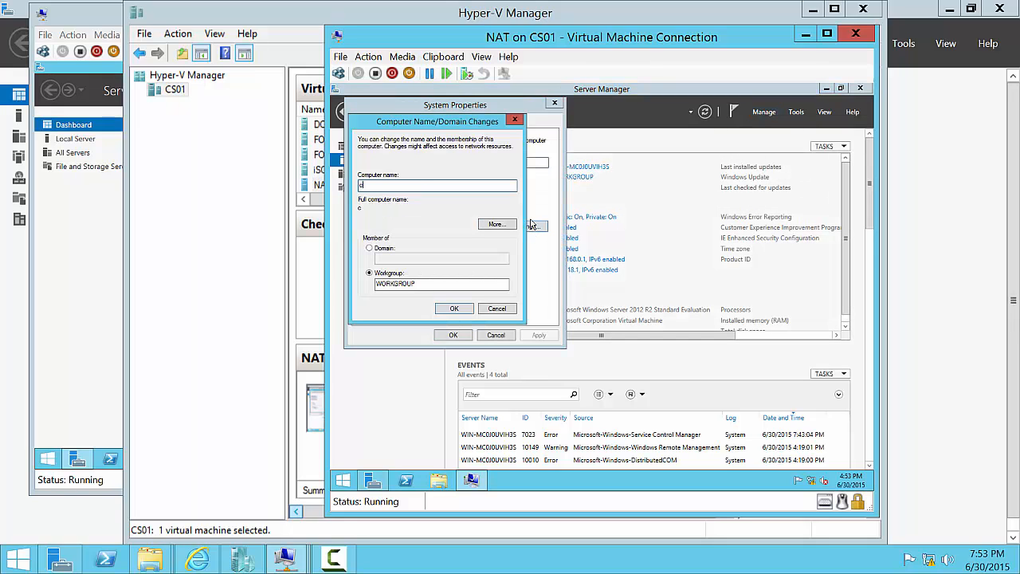
type("s01-vm1")
left_click(453, 309)
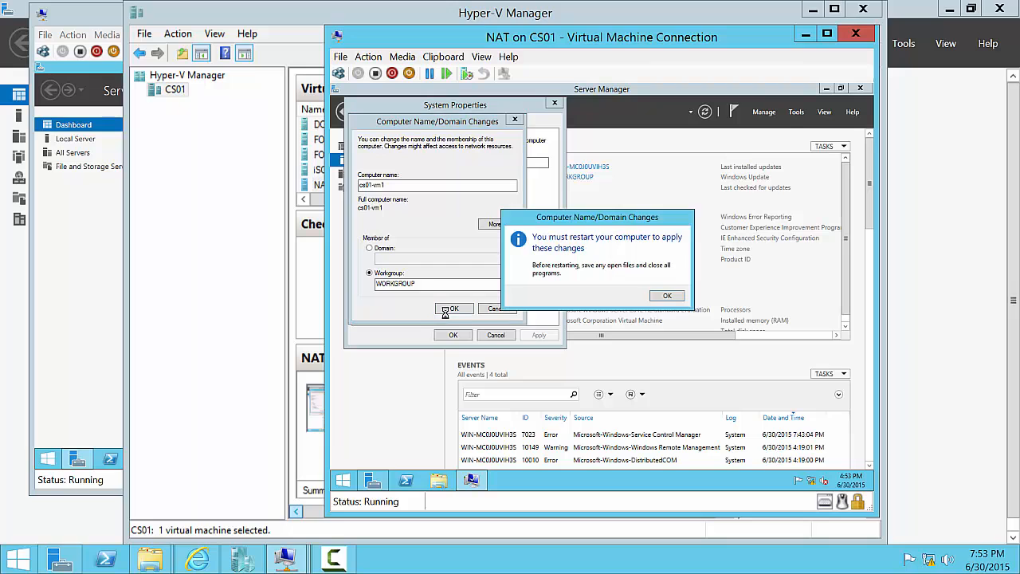
left_click(661, 297)
left_click(452, 335)
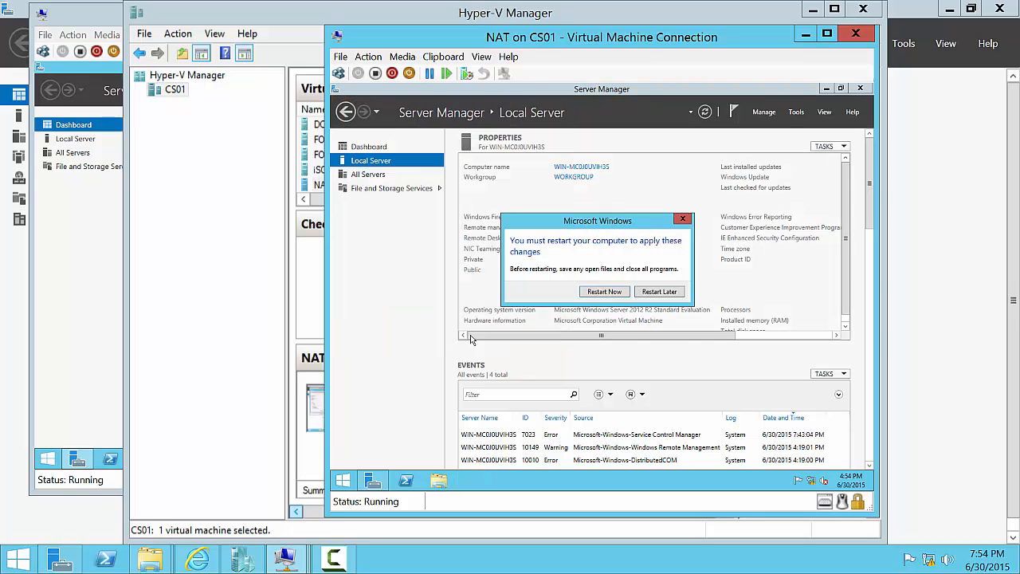
left_click(597, 293)
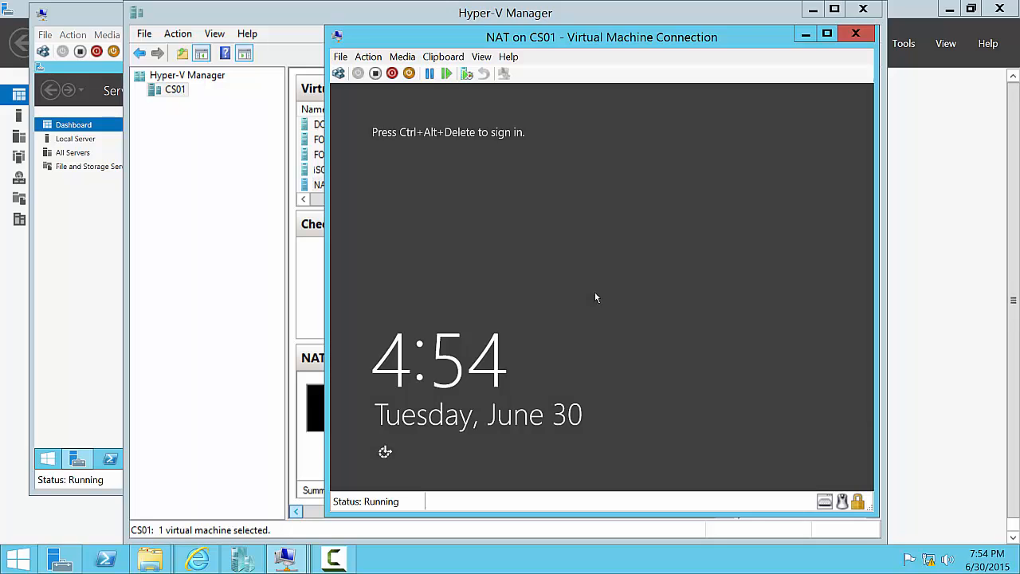
- Send Ctrl+Alt+Delete and sign in as Administrator with the account password
key("ctrl+alt+End")
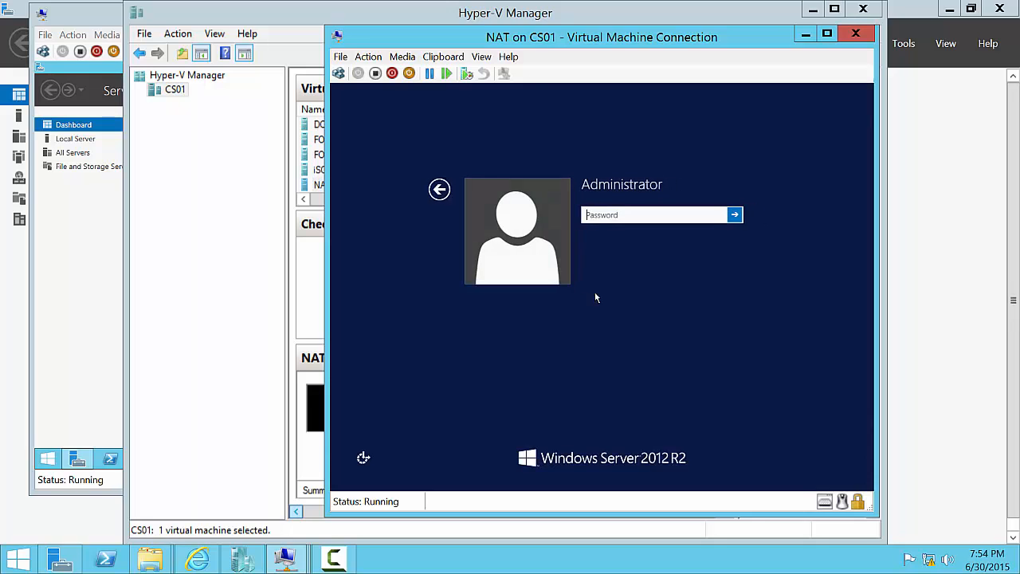
type("Pa$$w0rd")
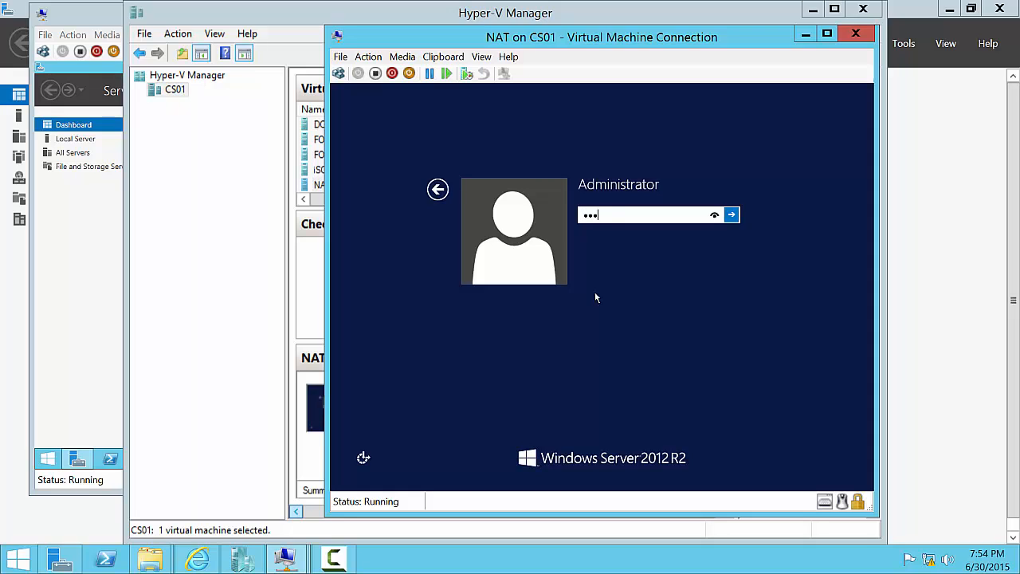
key("Return")
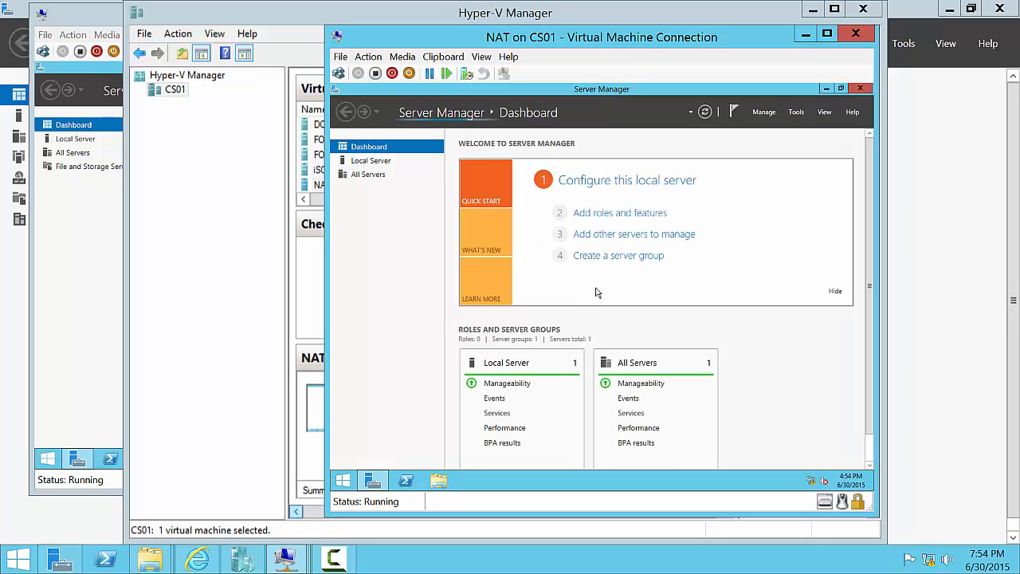
- Hide the Welcome tile and launch Add Roles and Features from the Manage menu
left_click(835, 292)
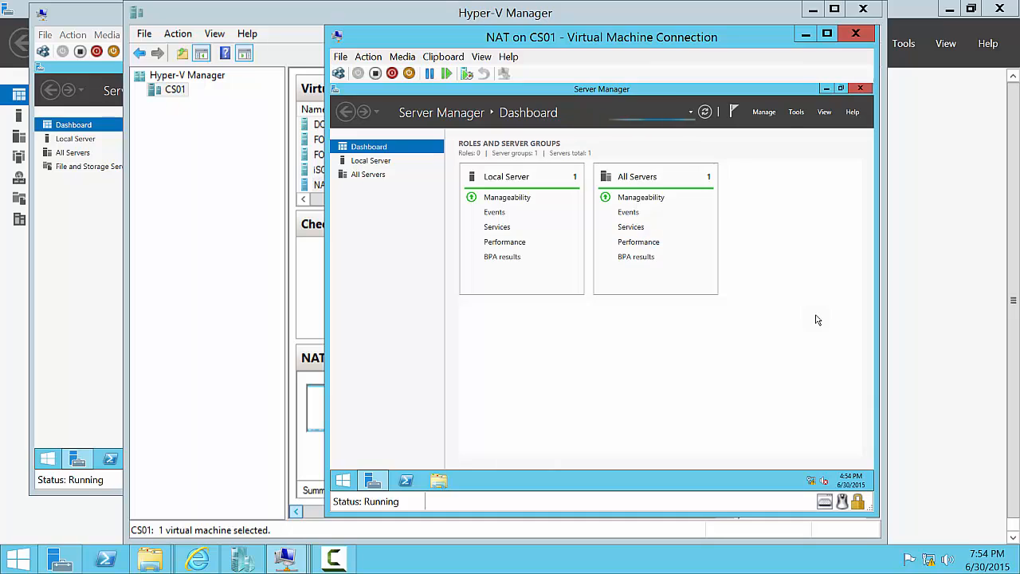
left_click(763, 111)
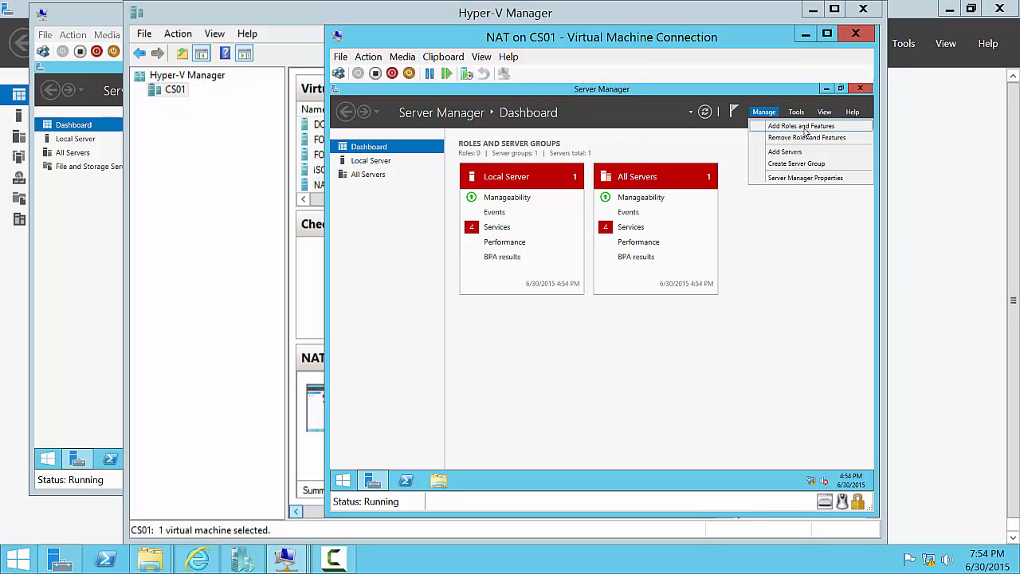
left_click(804, 129)
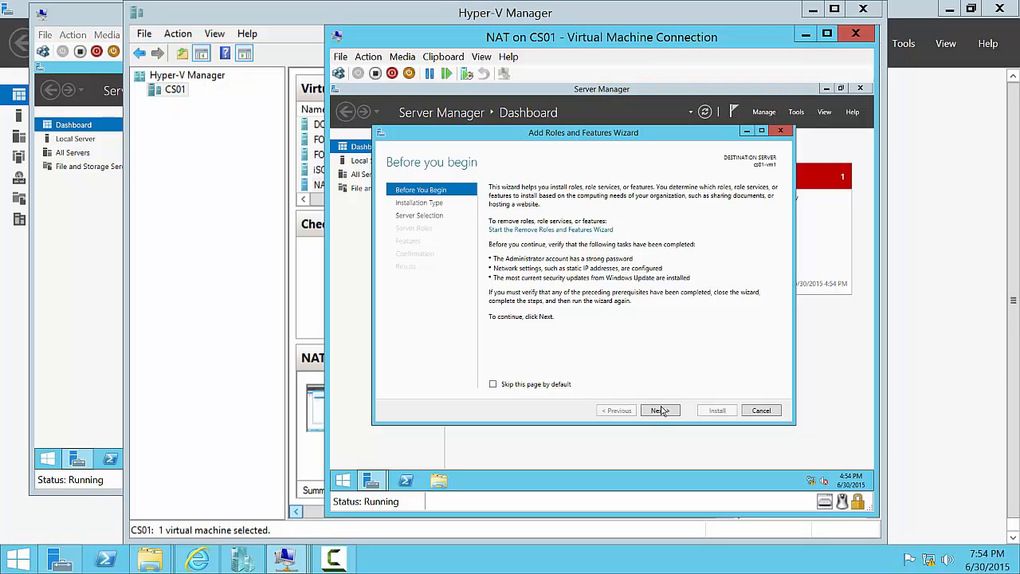
- Keep role-based installation on cs01-vm1 and select the Remote Access role
left_click(660, 413)
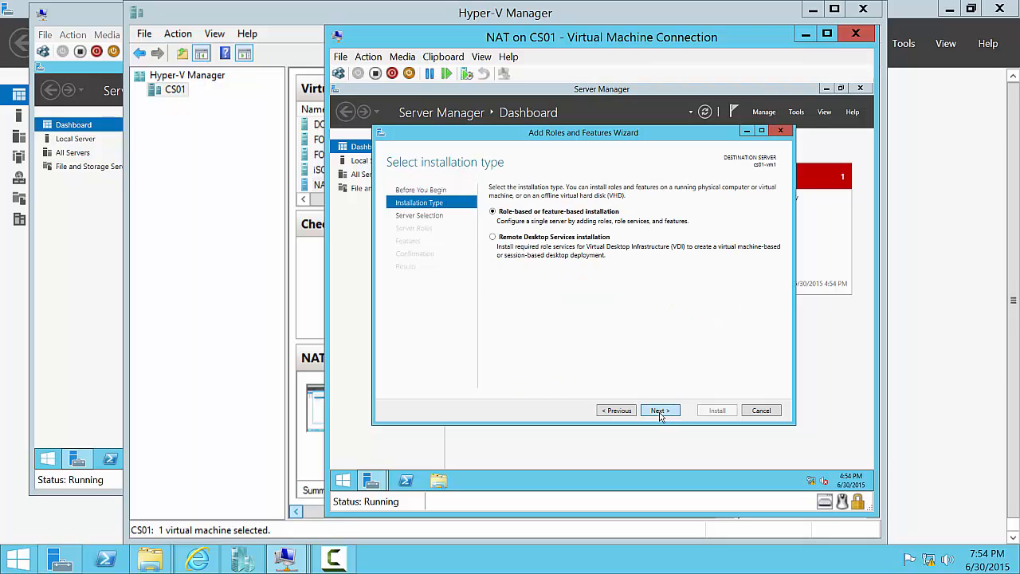
left_click(660, 413)
left_click(660, 411)
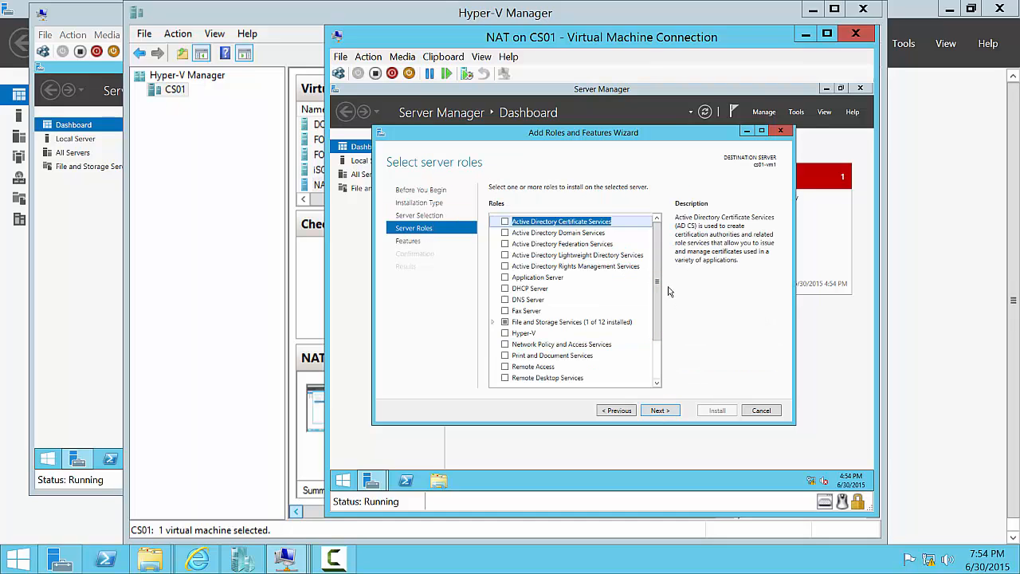
left_click(492, 323)
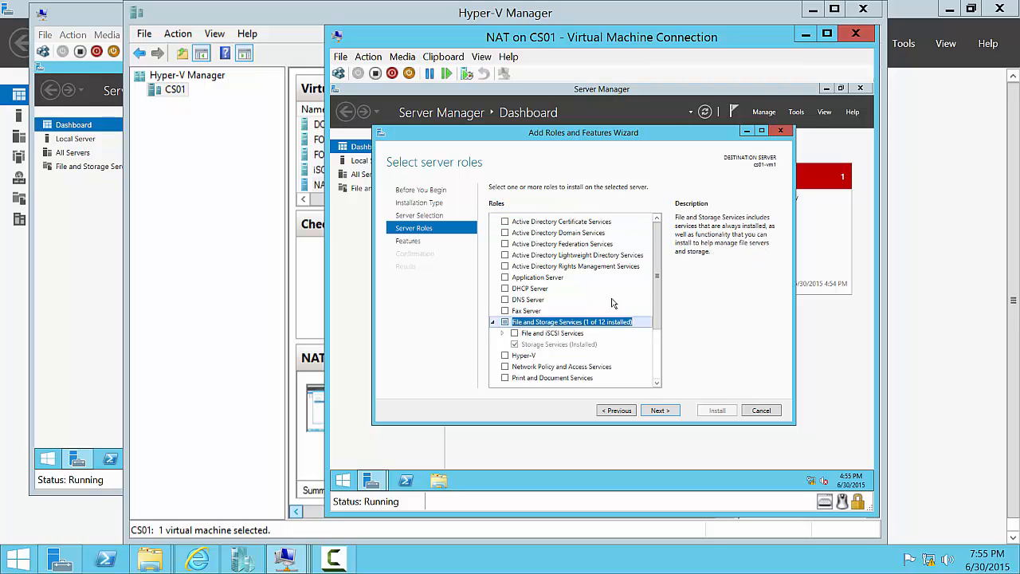
scroll(659, 311, "down", 3)
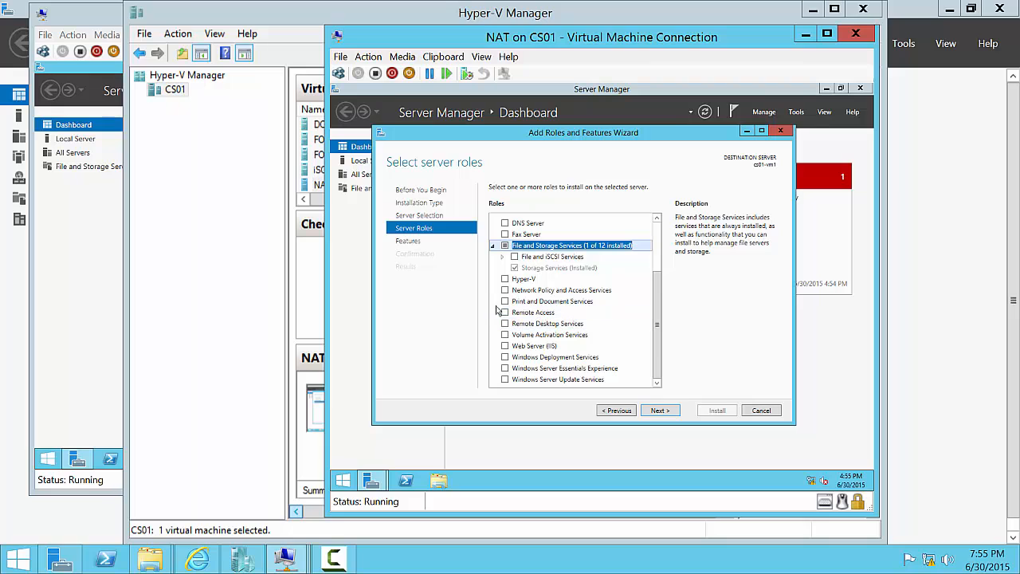
left_click(504, 311)
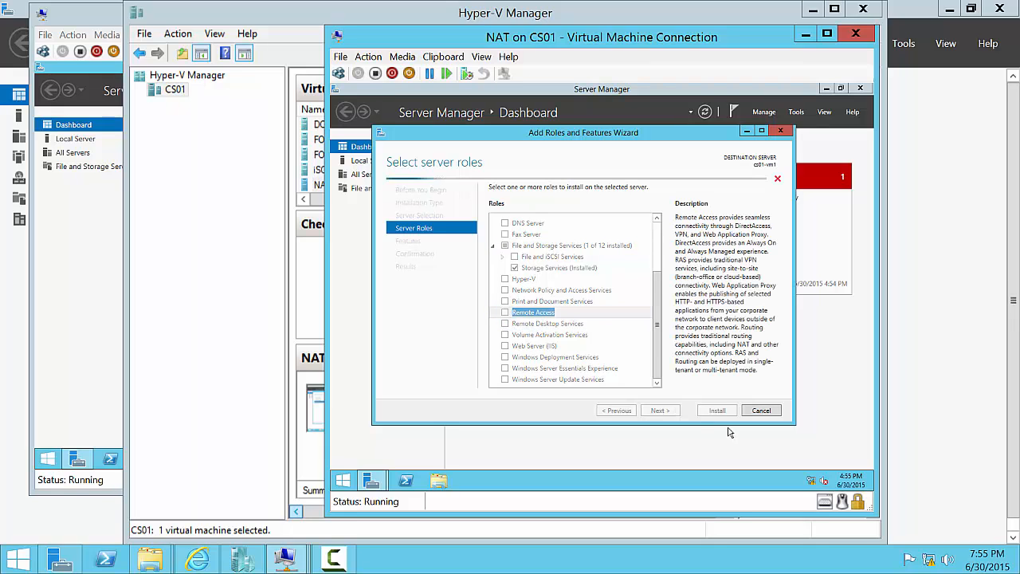
- Add the Routing role service for Remote Access, accepting its required features
left_click(659, 411)
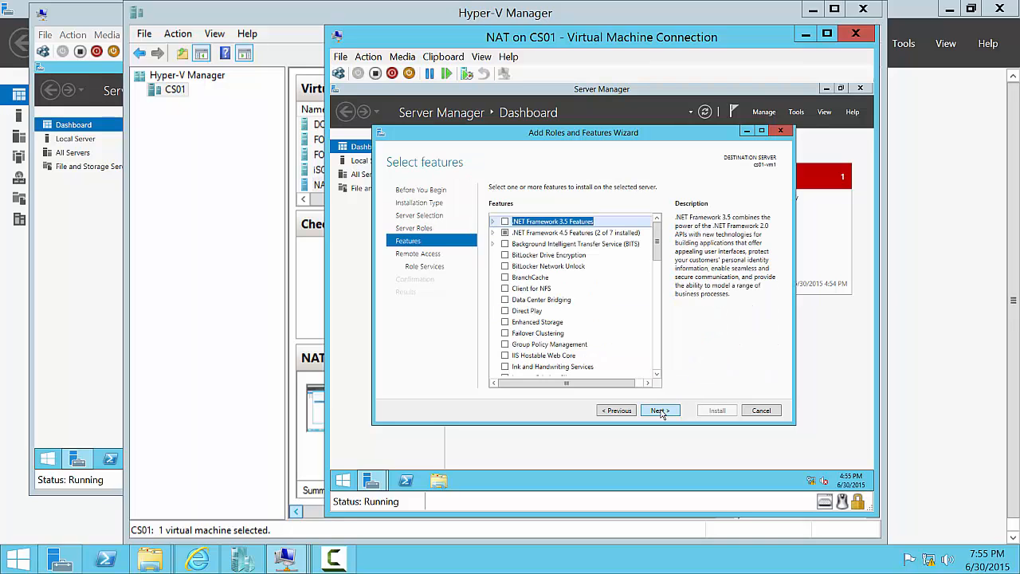
left_click(660, 411)
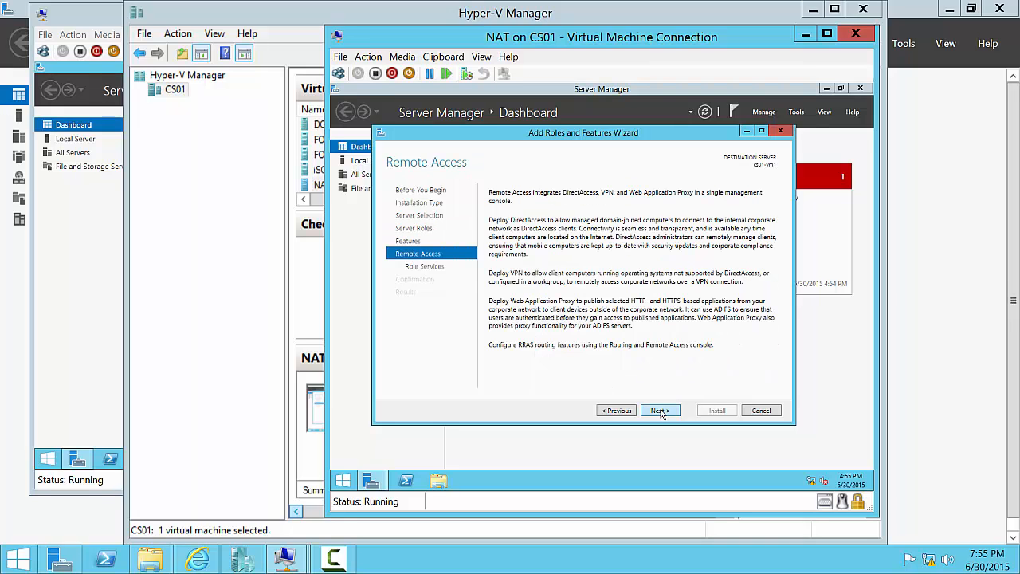
left_click(659, 410)
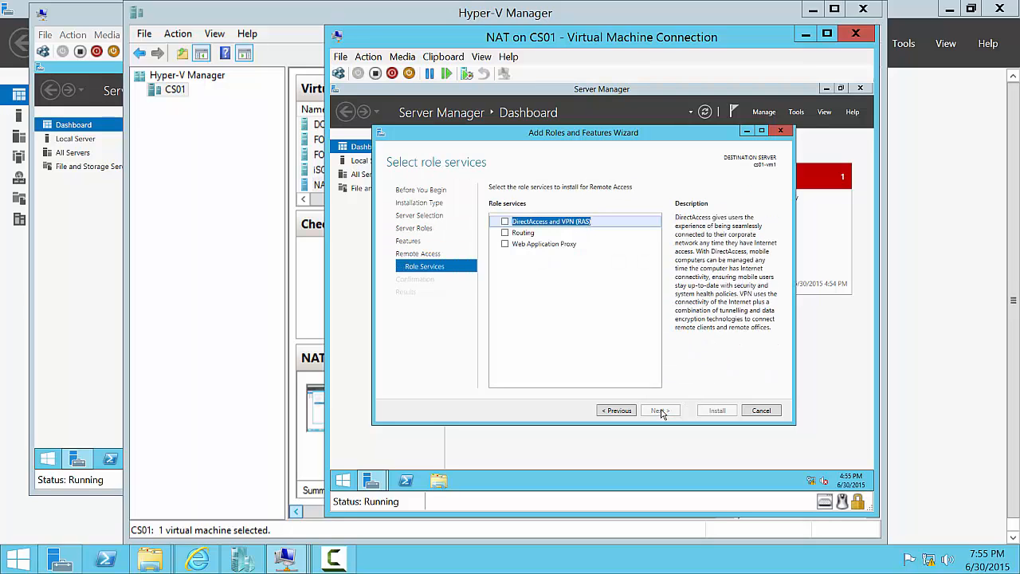
left_click(504, 232)
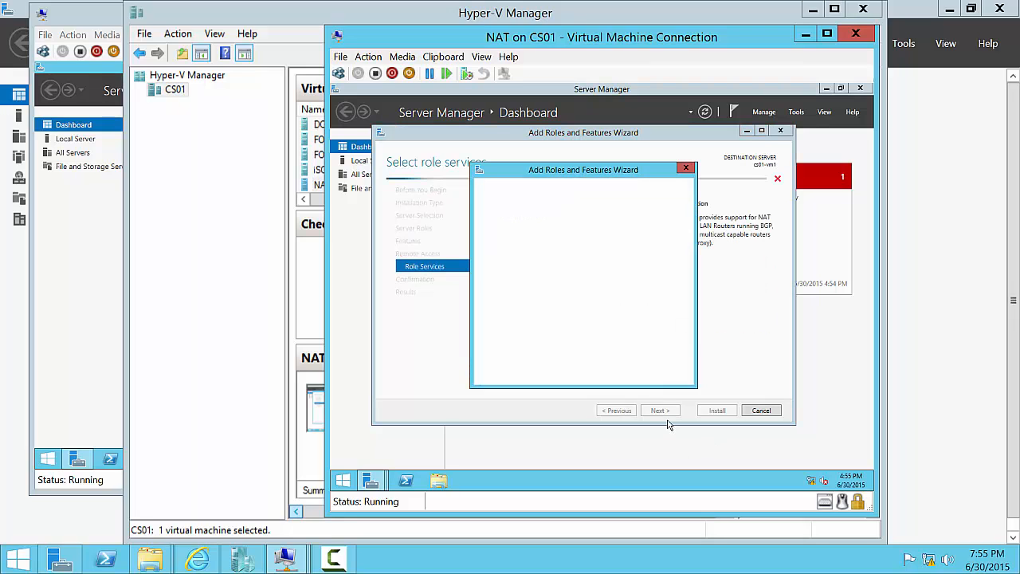
left_click(615, 364)
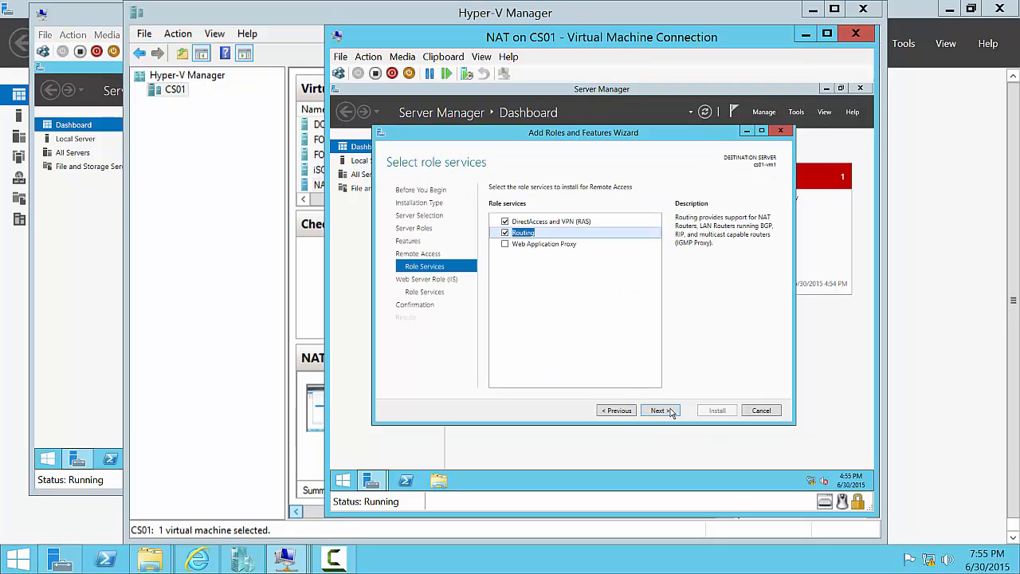
- Keep the default Web Server services, allow automatic restart, and start the installation
left_click(671, 410)
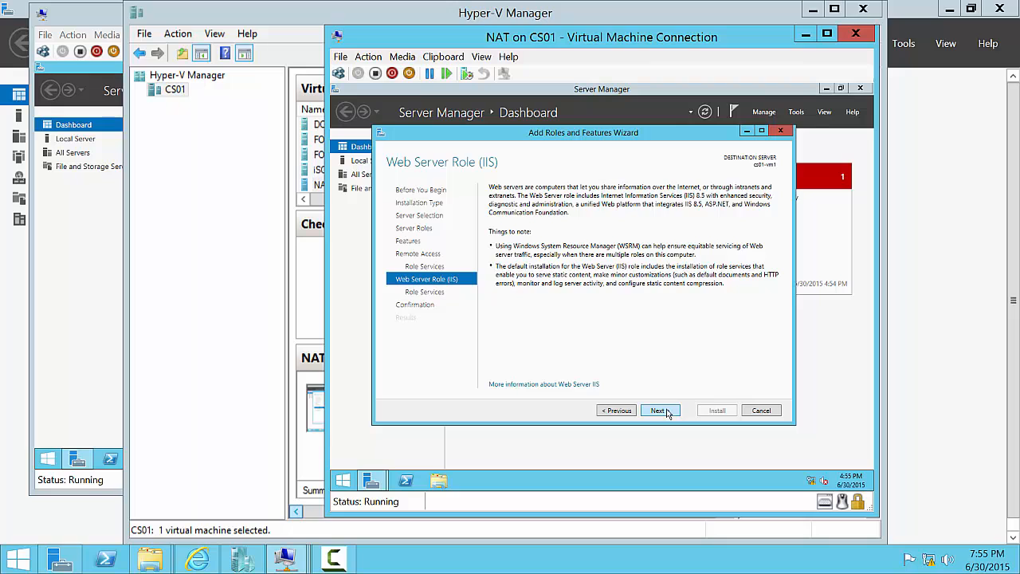
left_click(670, 412)
left_click(668, 411)
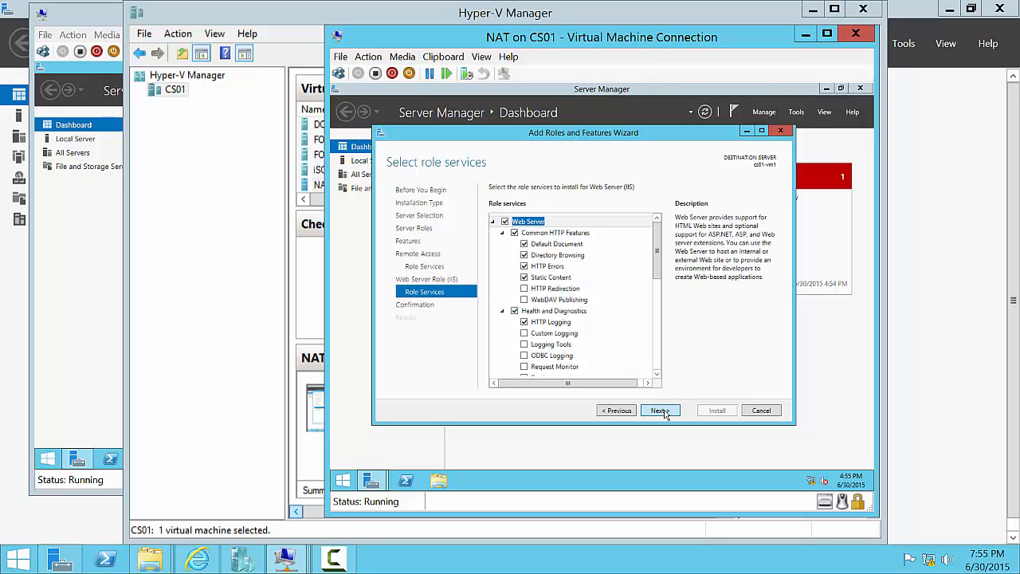
left_click(609, 206)
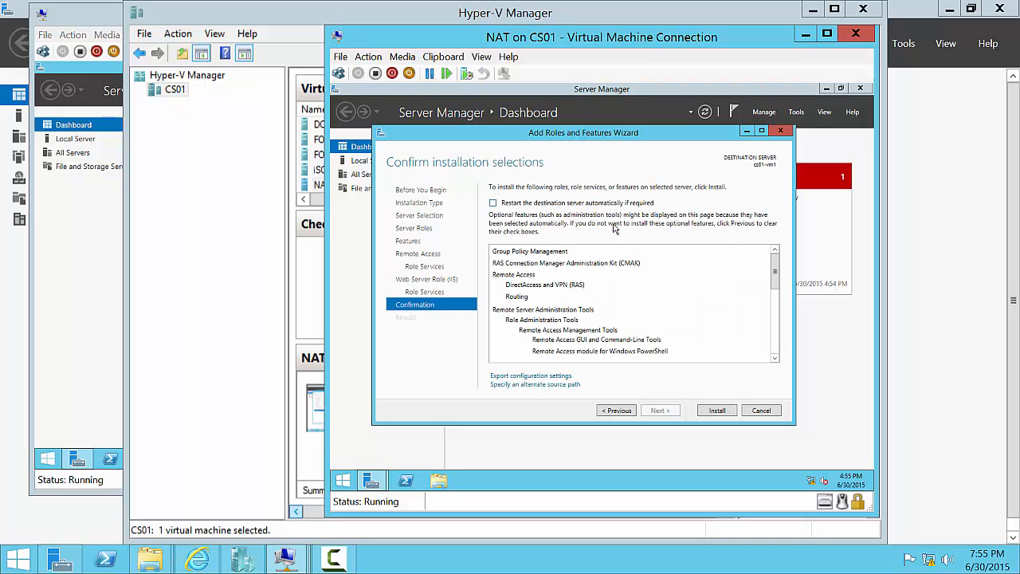
left_click(661, 322)
left_click(717, 410)
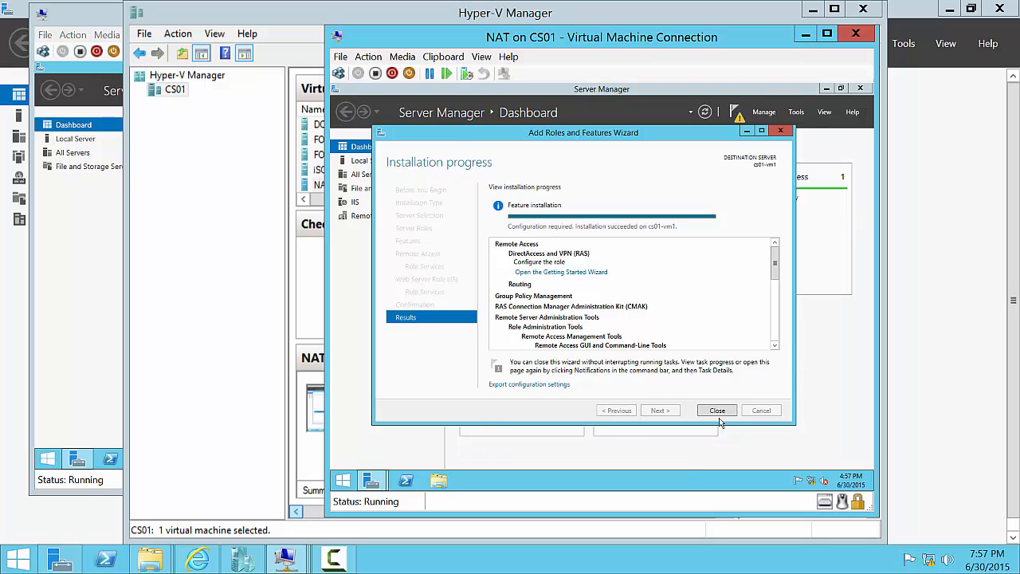
- Close the finished wizard and open Routing and Remote Access on server CS01-VM1
left_click(719, 413)
left_click(797, 113)
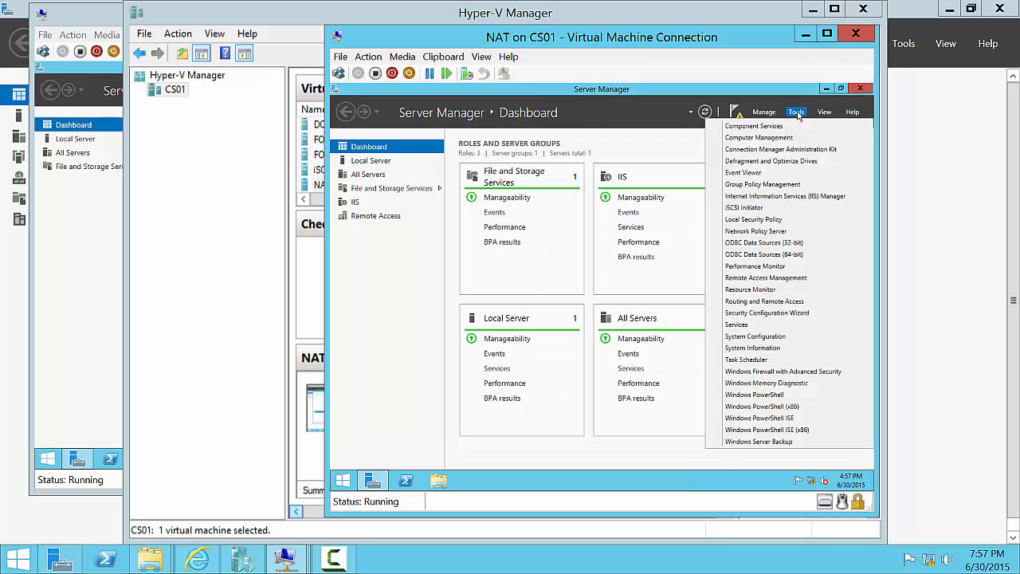
left_click(777, 303)
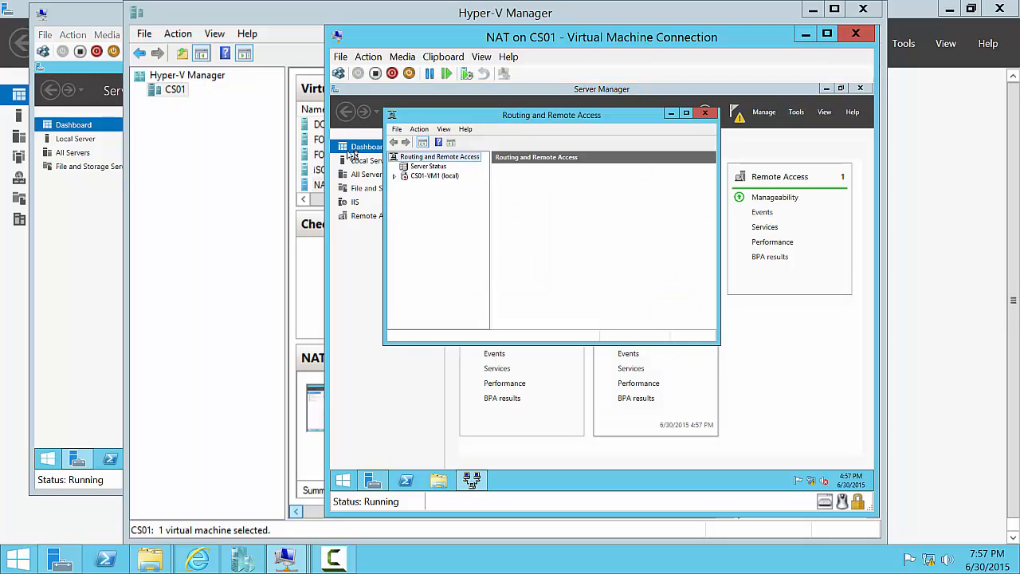
left_click(431, 176)
right_click(431, 176)
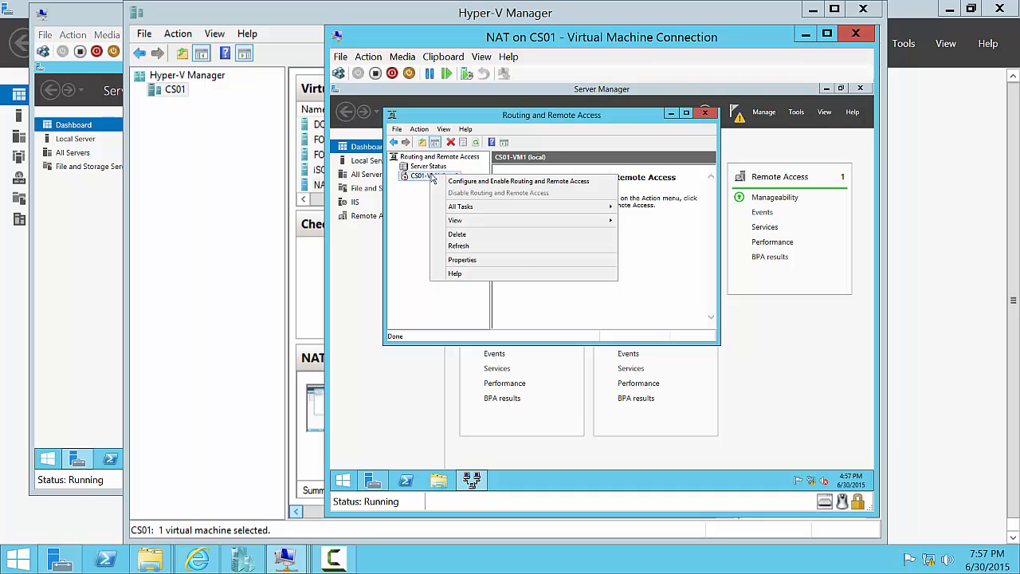
- Configure and enable routing as NAT using the Public interface for Internet access
left_click(546, 327)
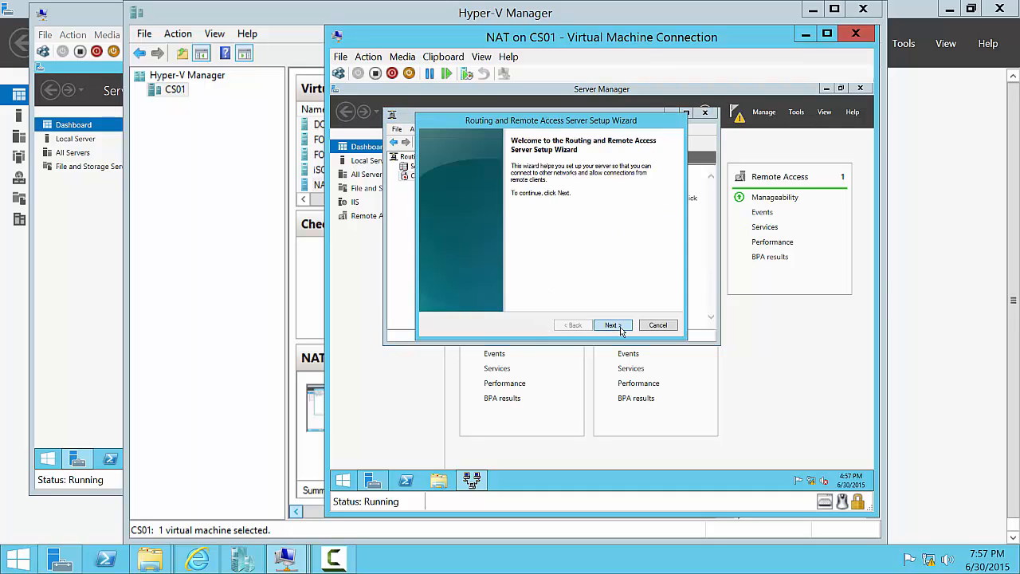
left_click(621, 327)
left_click(532, 205)
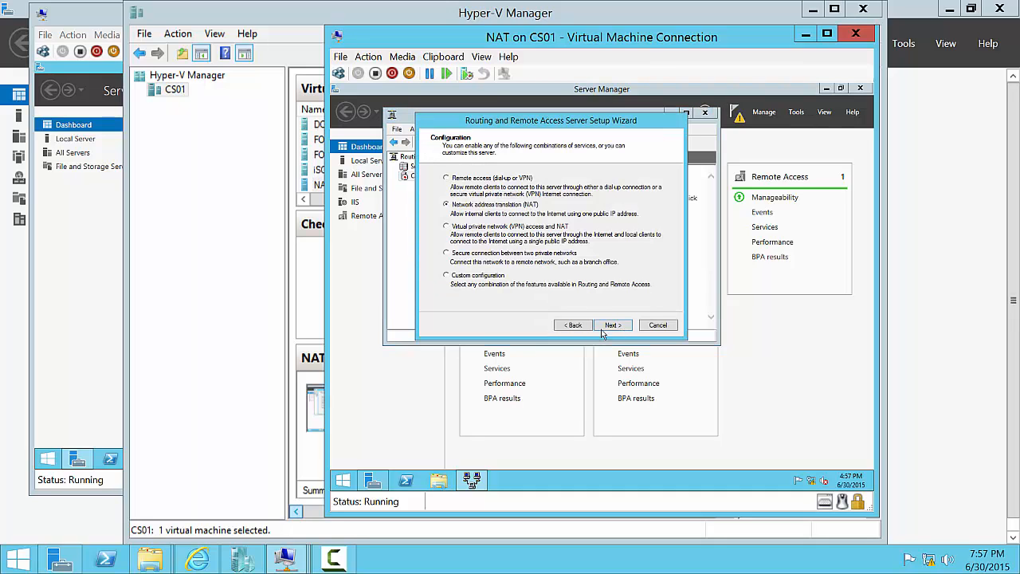
left_click(608, 325)
left_click(500, 212)
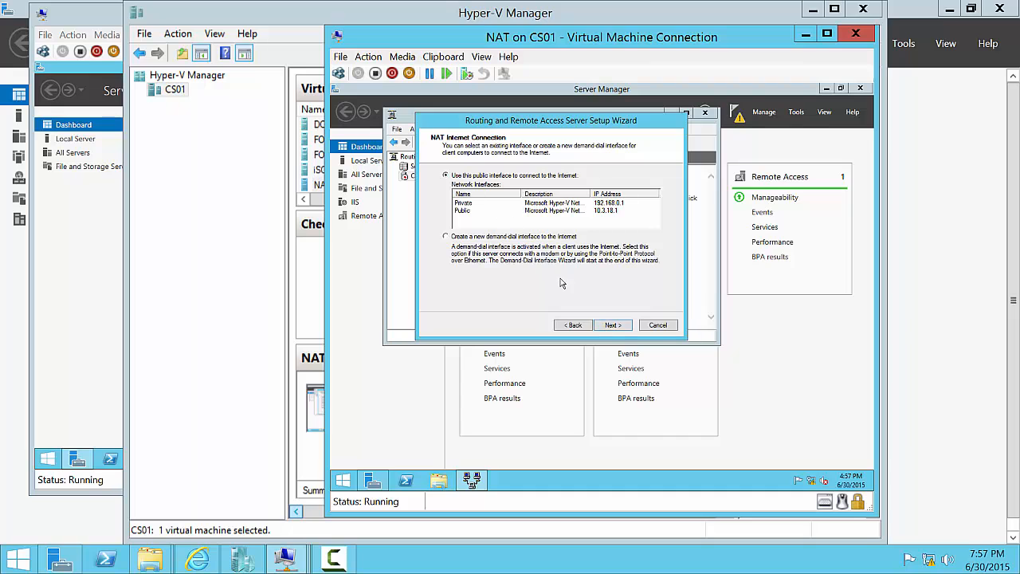
left_click(614, 326)
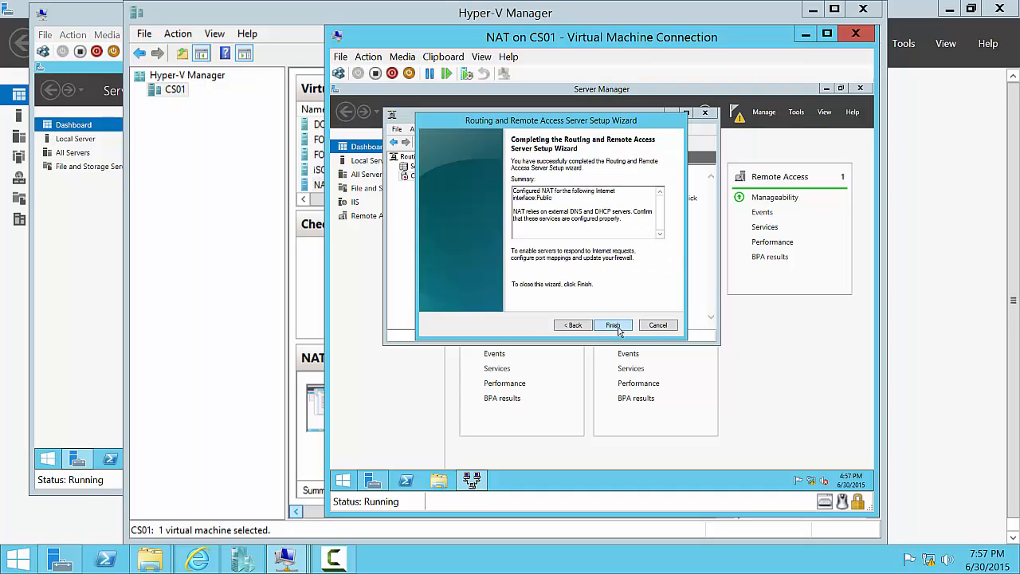
left_click(613, 326)
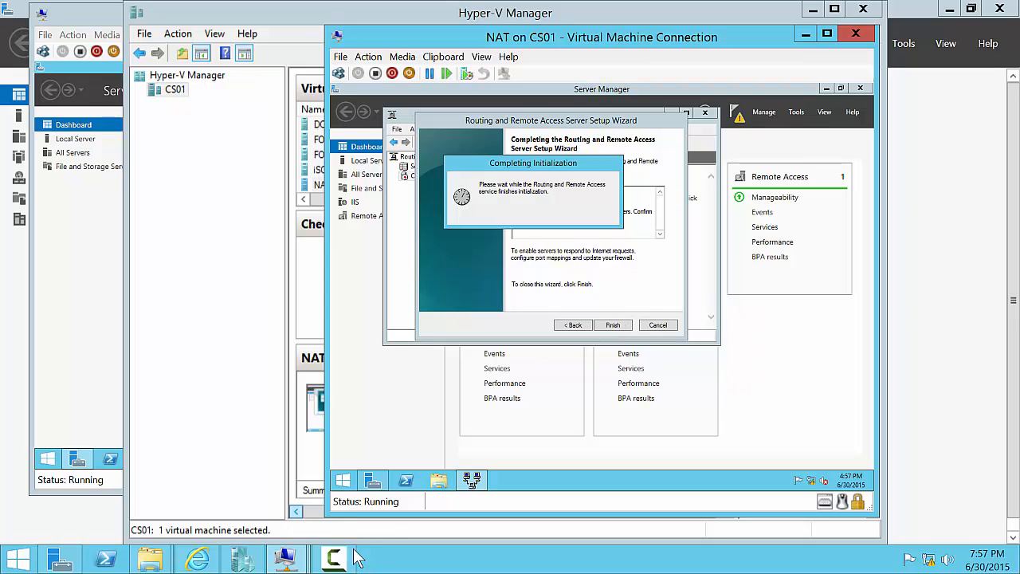
mouse_move(290, 562)
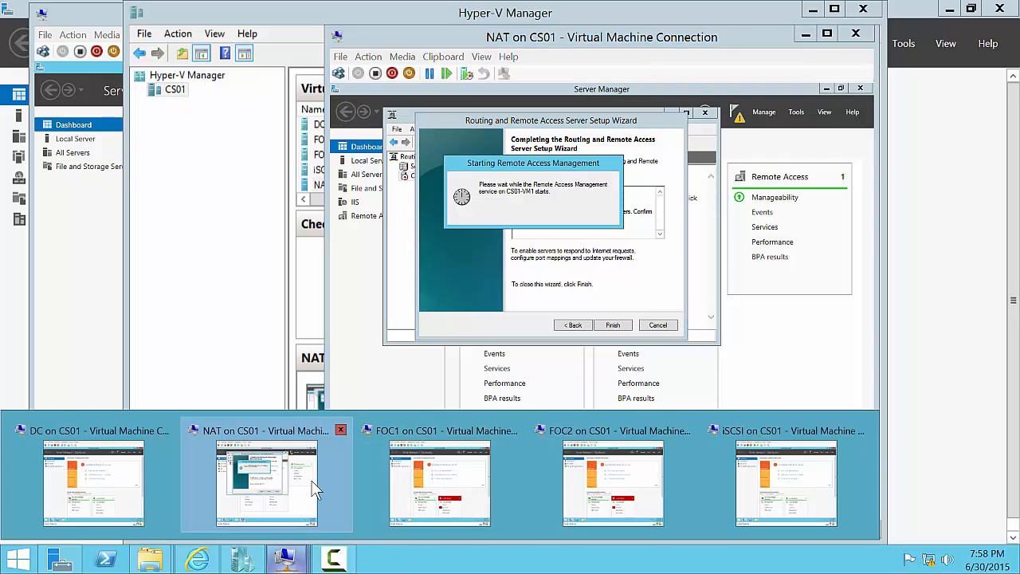
- On the DC VM, hide the Welcome tile and open the Ethernet adapter's properties
left_click(64, 472)
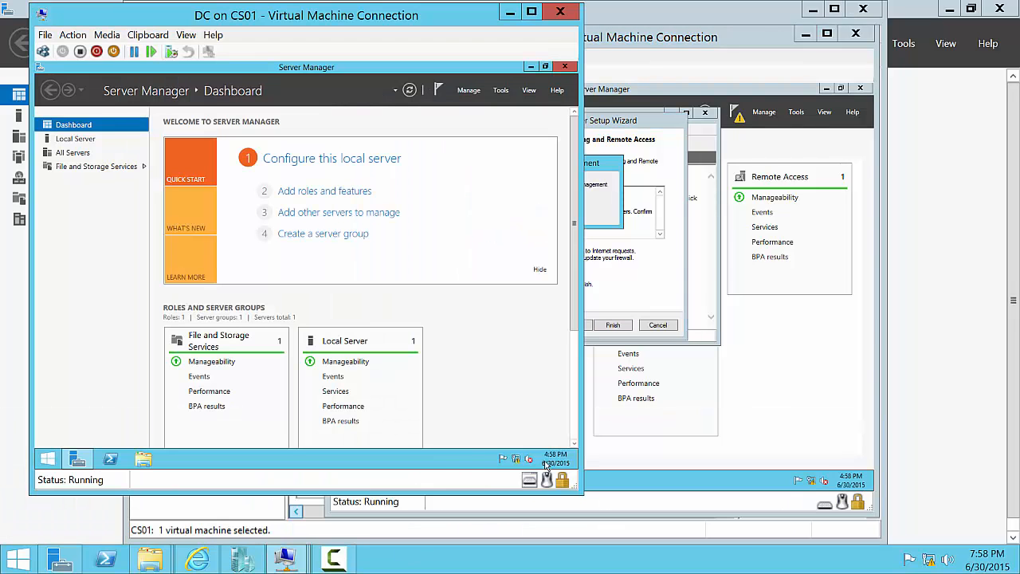
left_click(540, 270)
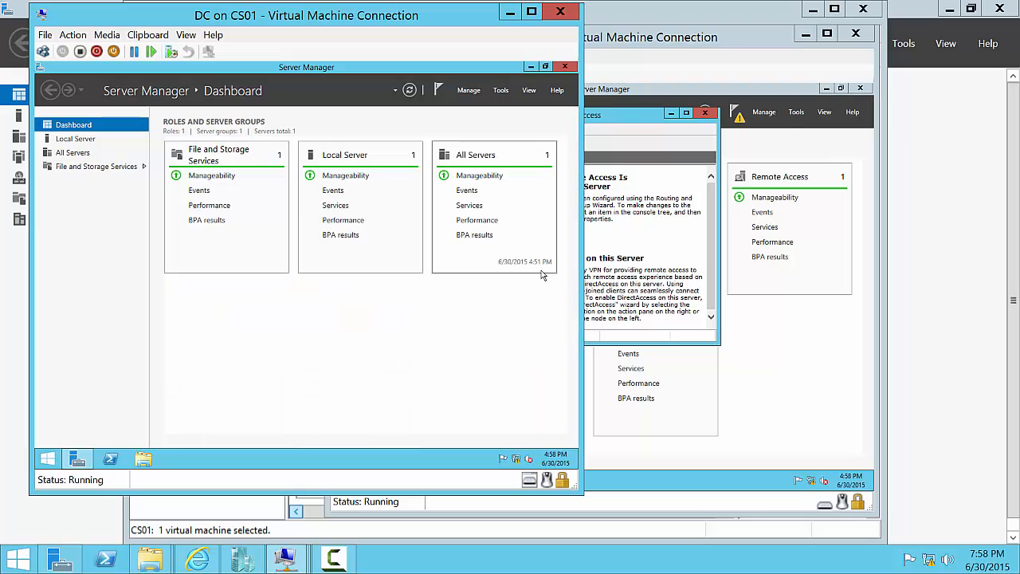
left_click(83, 139)
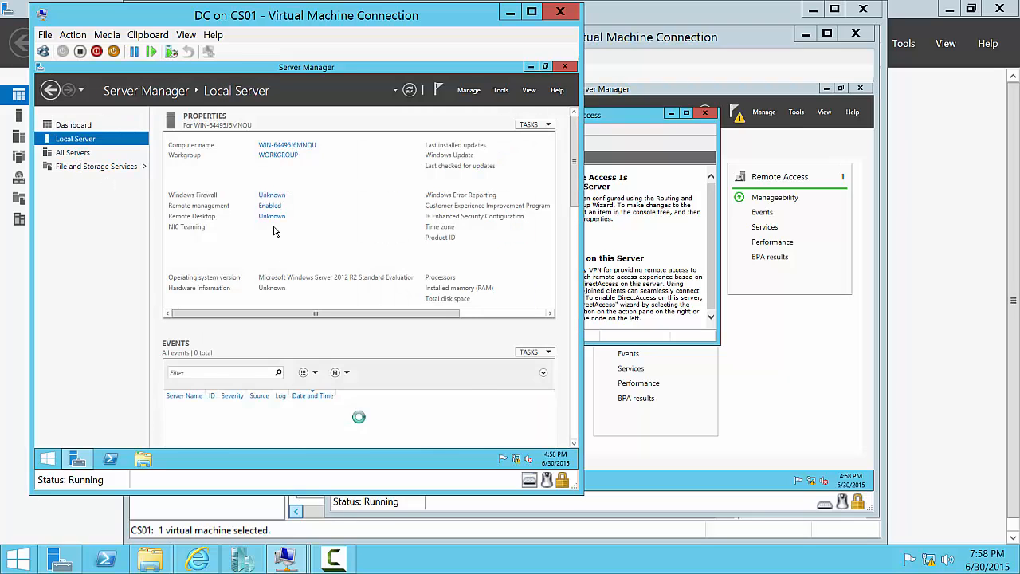
left_click(276, 237)
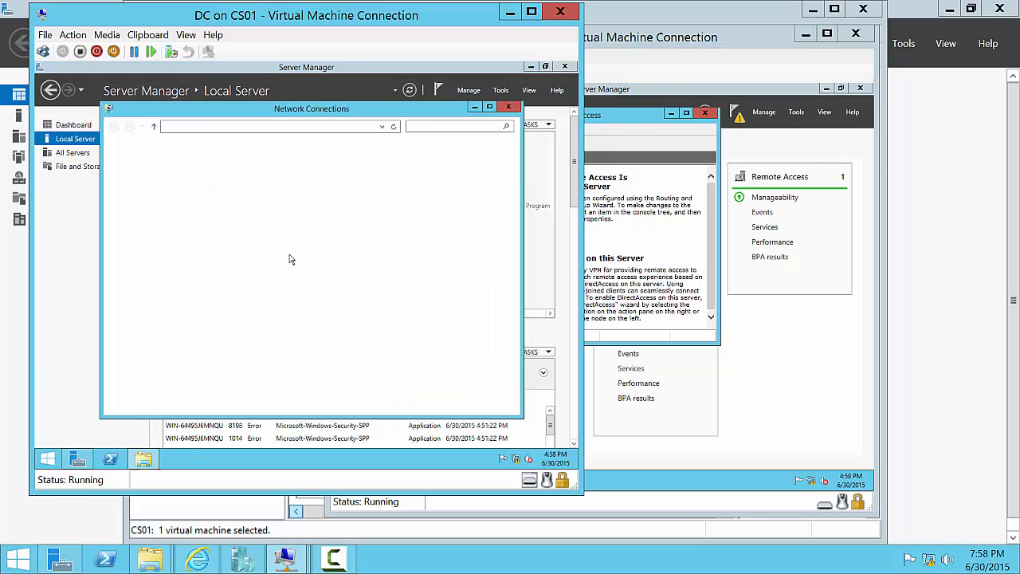
left_click(152, 175)
right_click(151, 172)
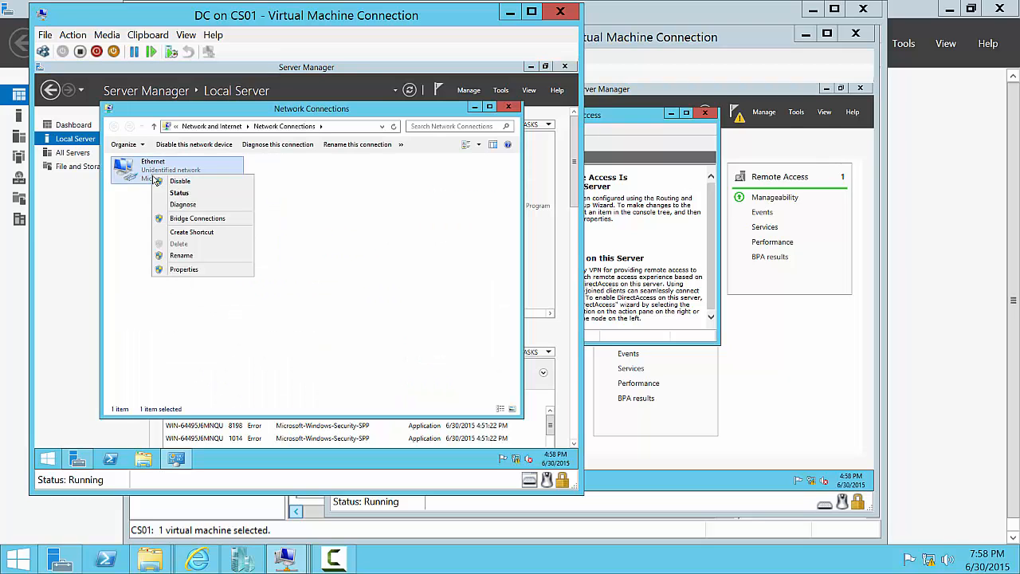
left_click(211, 270)
- Set static IPv4 192.168.0.2/255.255.255.0, gateway 192.168.0.1, DNS 10.13.2.5 and 10.13.2.7
left_click(227, 305)
left_click(273, 322)
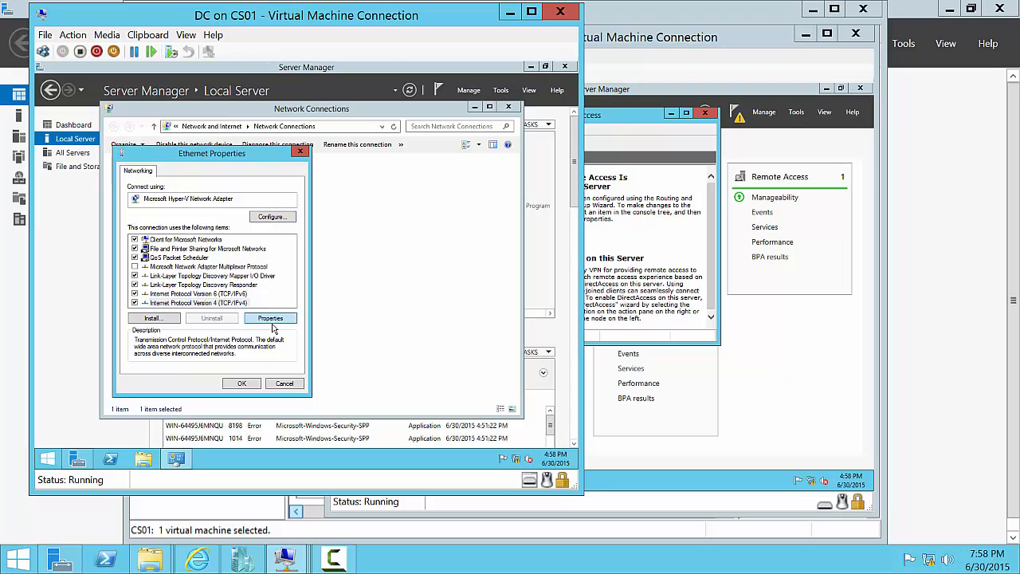
left_click(205, 271)
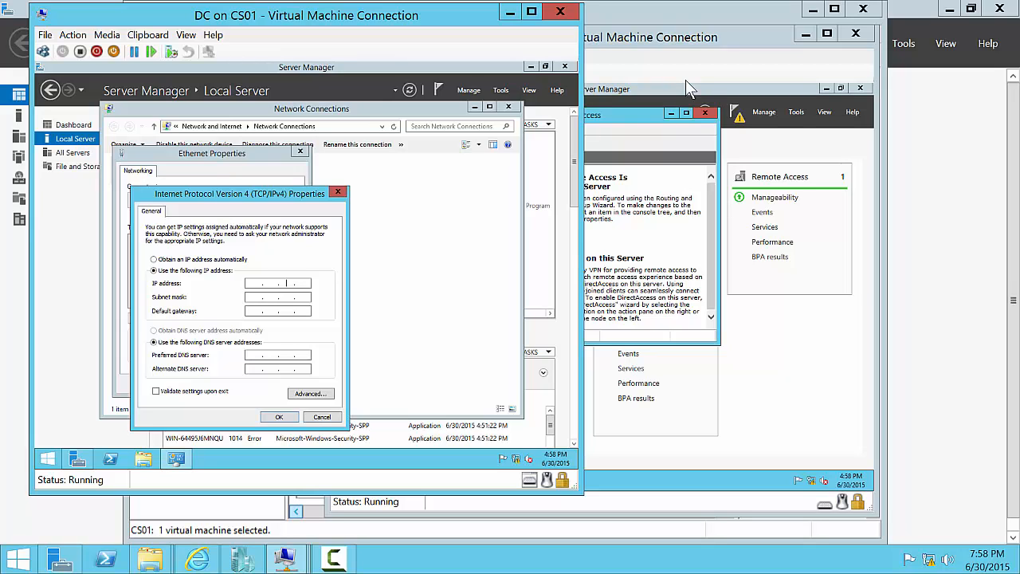
type("192 . 168 . 0 . 2")
key("Tab")
key("Tab")
type("192 . 168 . 0 . 1")
key("Tab")
type("10.13.")
type("10.13")
left_click(279, 417)
left_click(243, 386)
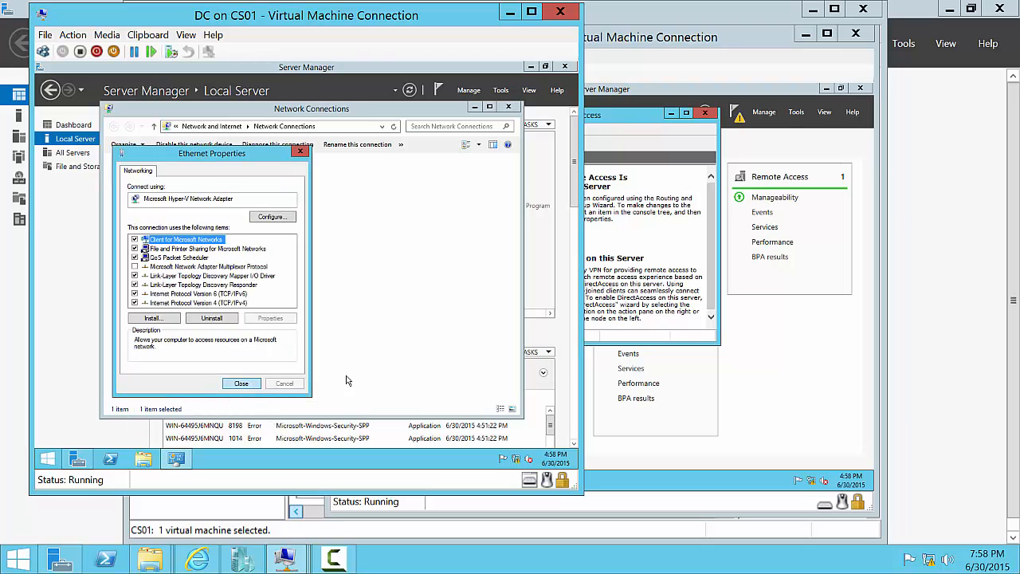
- Close Network Connections and change the DC VM's computer name to cs01-vm2 in System Properties
left_click(507, 106)
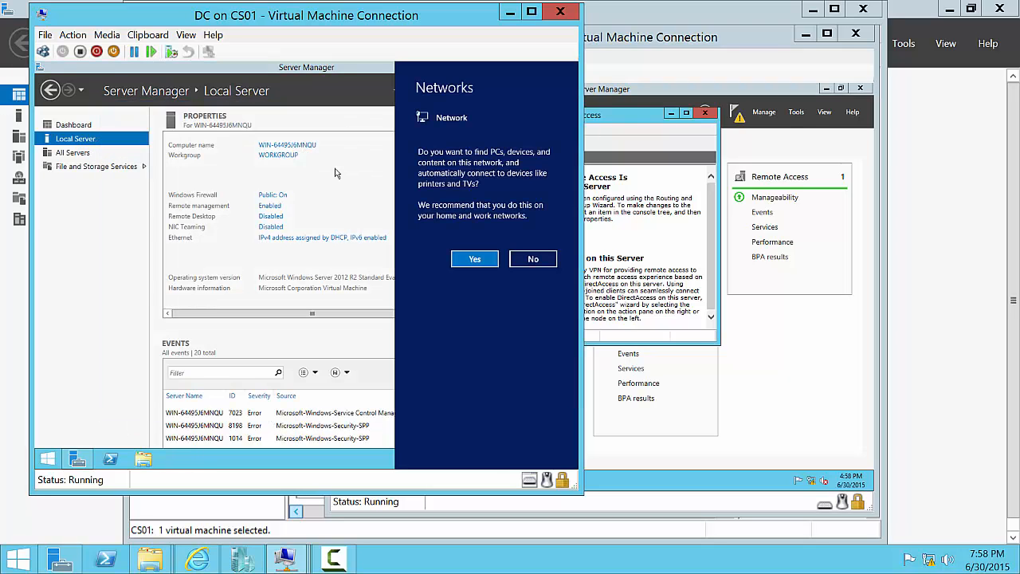
left_click(472, 267)
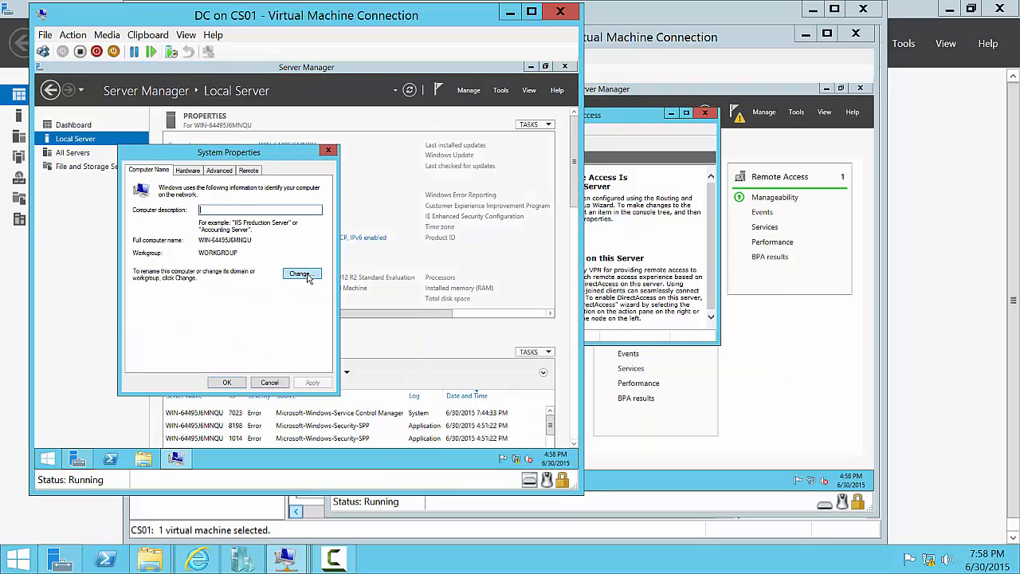
left_click(307, 274)
type("cs0")
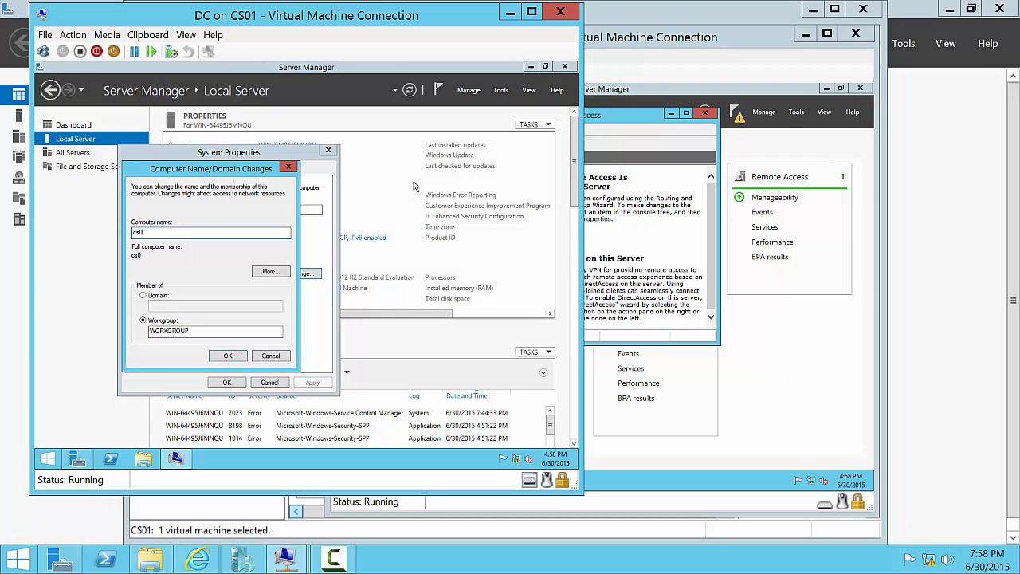
type("1-vm2")
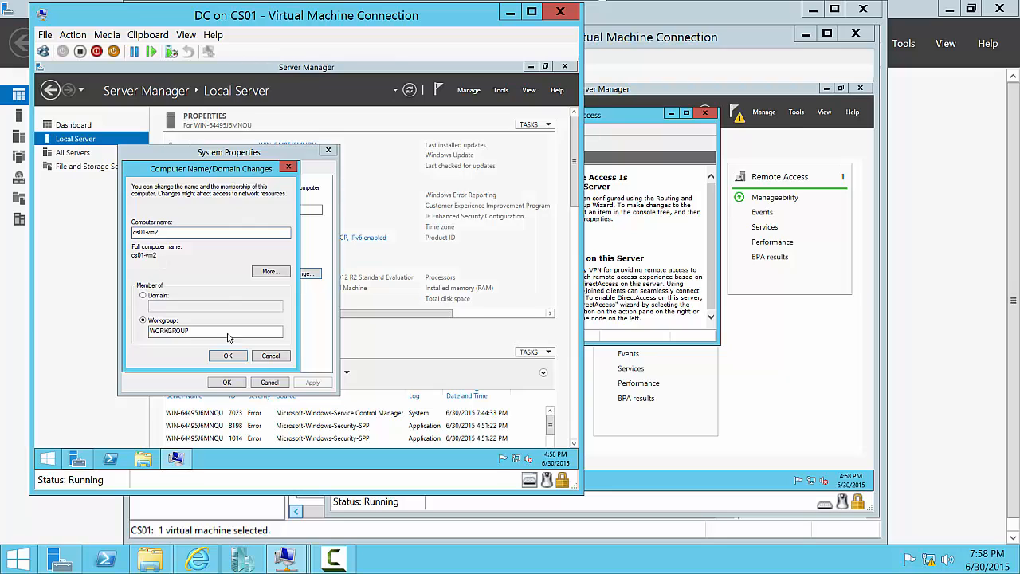
left_click(243, 356)
left_click(371, 277)
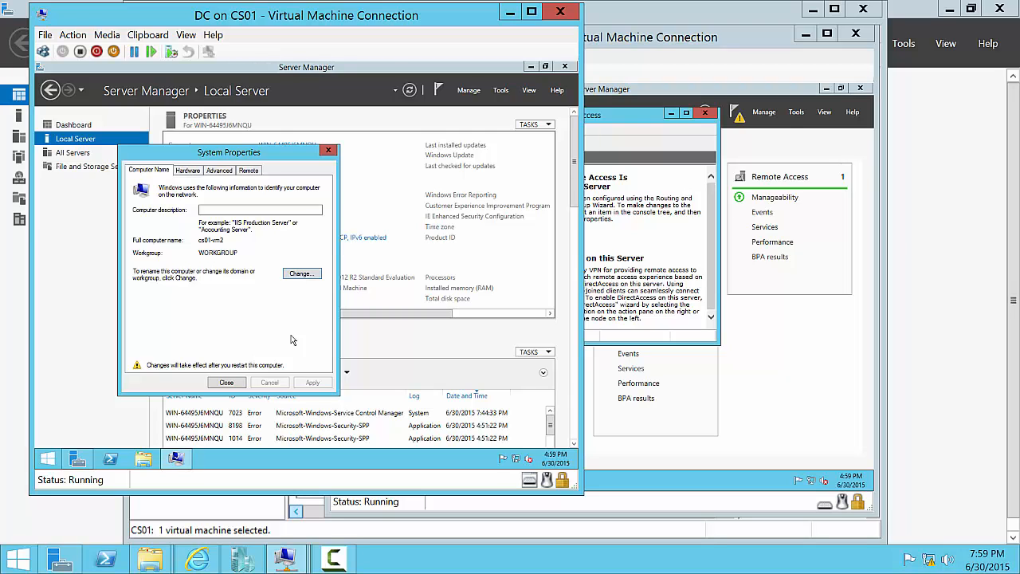
left_click(225, 386)
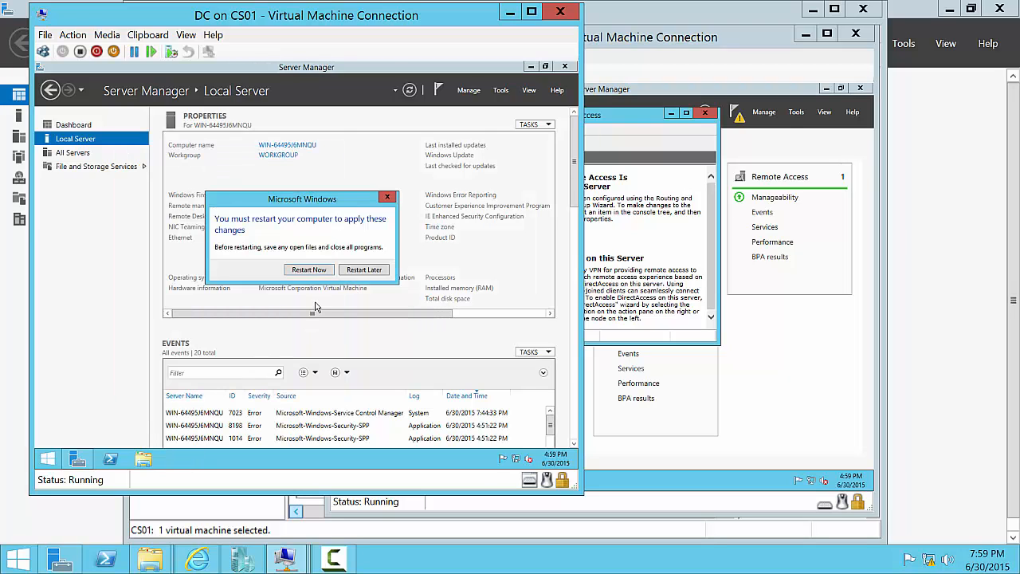
- Restart the DC VM, review the NAT VM's IPv4 interfaces in Routing and Remote Access, then close its window
left_click(309, 270)
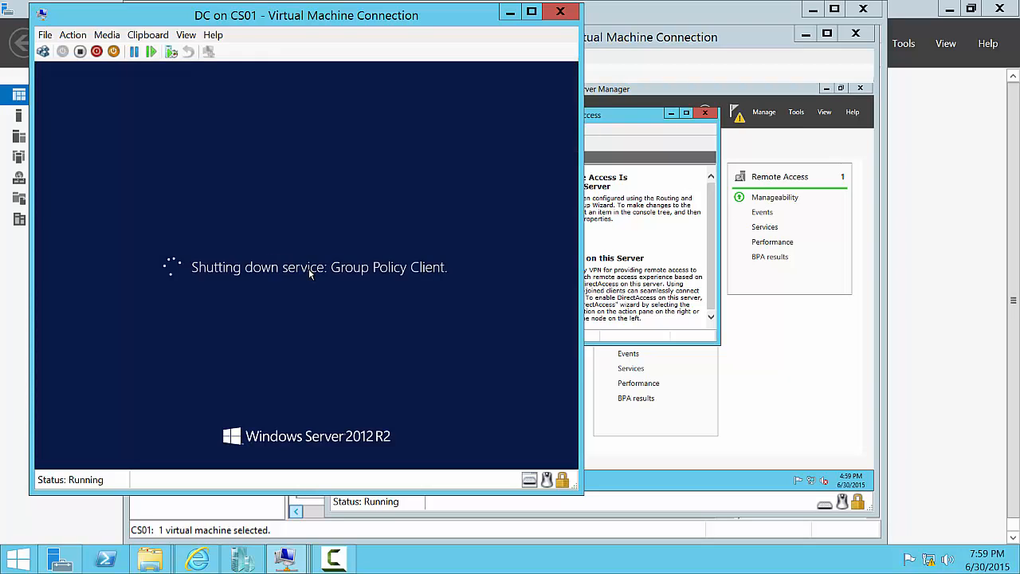
left_click(654, 285)
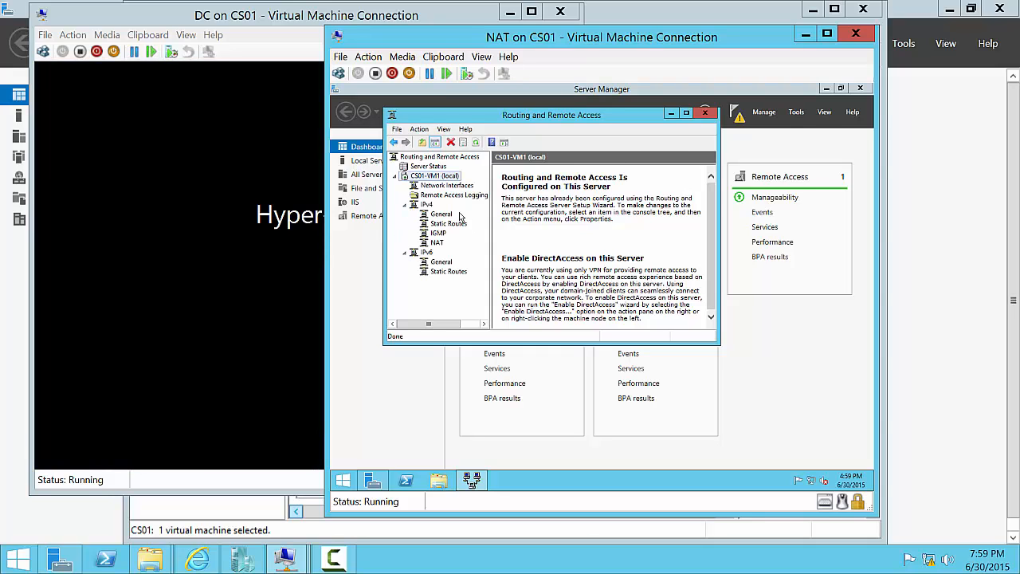
left_click(443, 214)
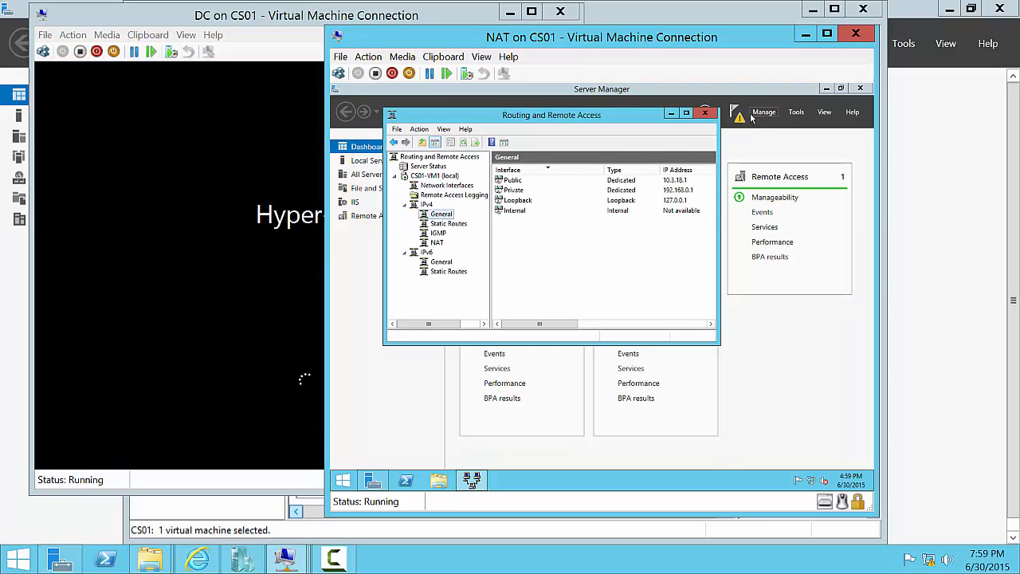
left_click(686, 112)
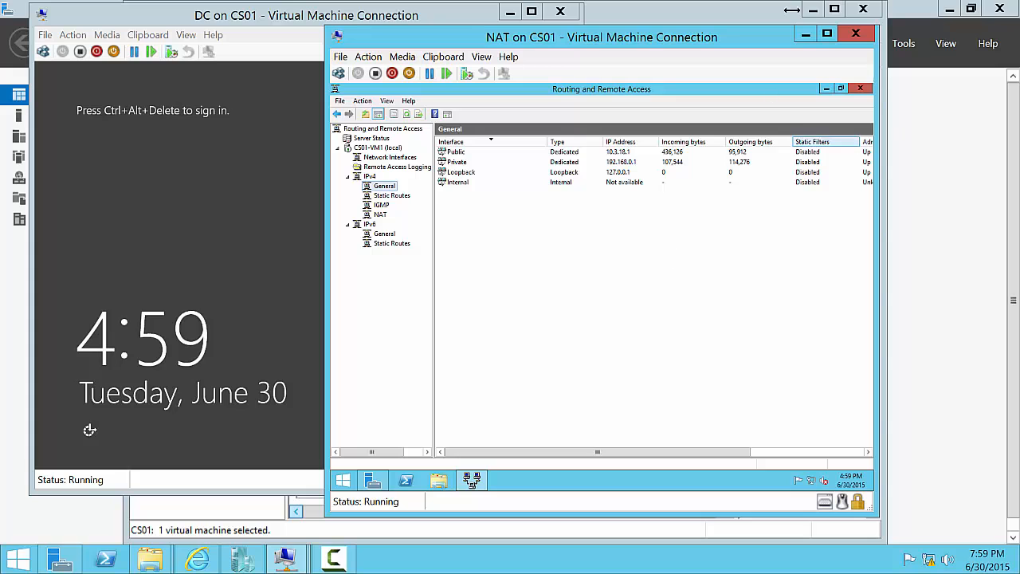
left_click(853, 33)
- Sign the DC VM in as Administrator and centre its connection window
left_click(292, 259)
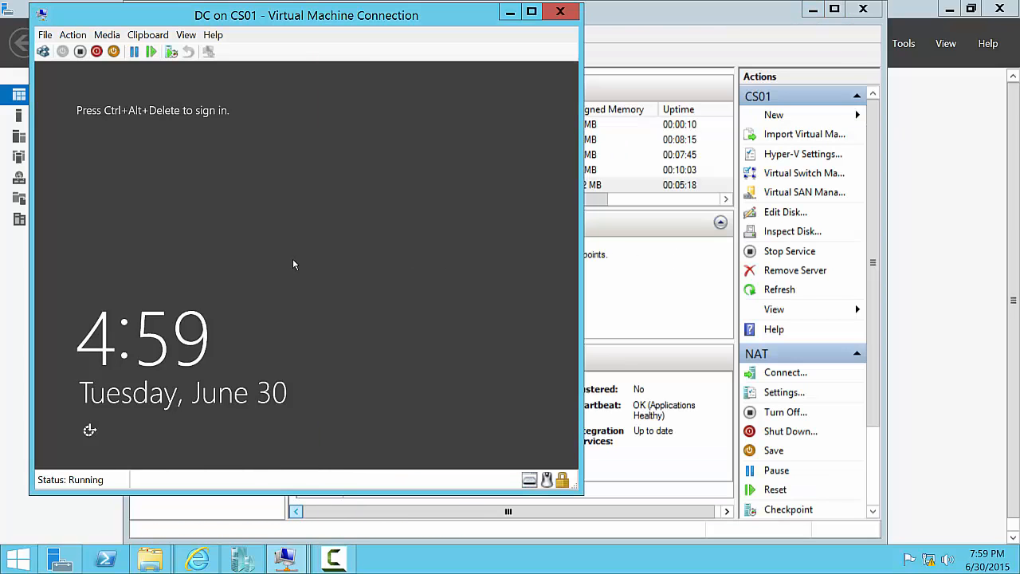
key("ctrl+alt+End")
type("•••••••")
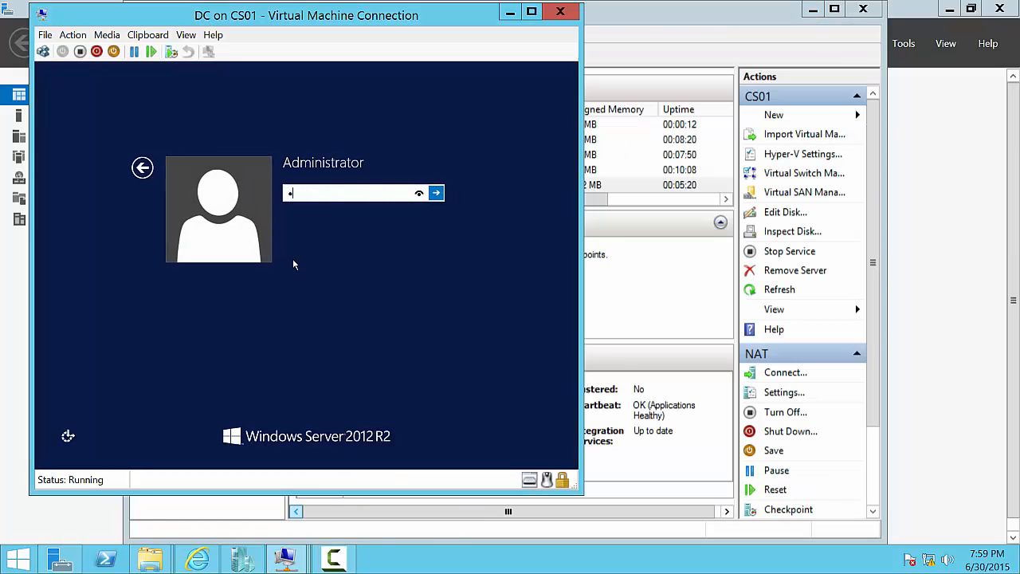
key("Return")
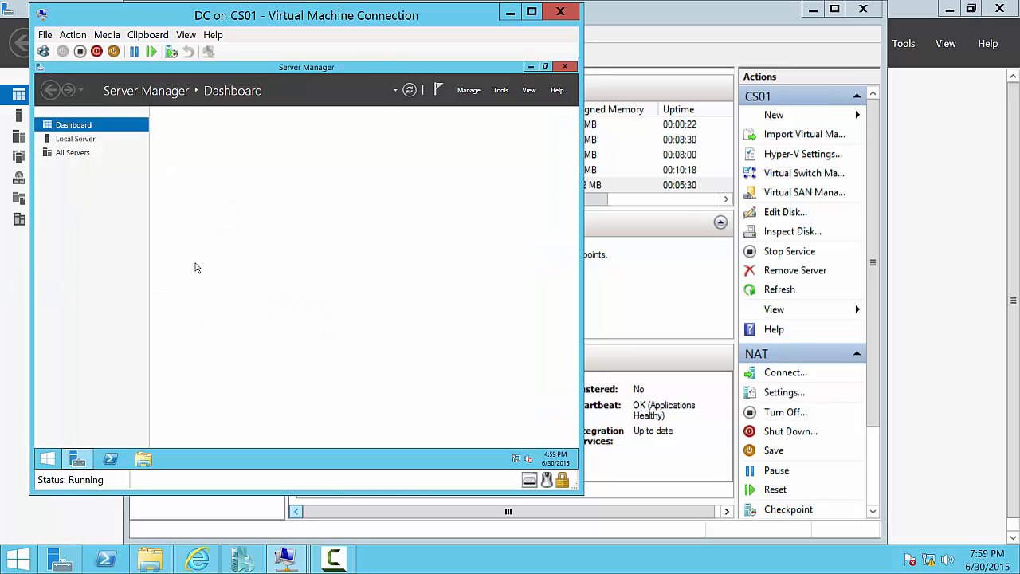
left_click_drag(376, 19, 637, 24)
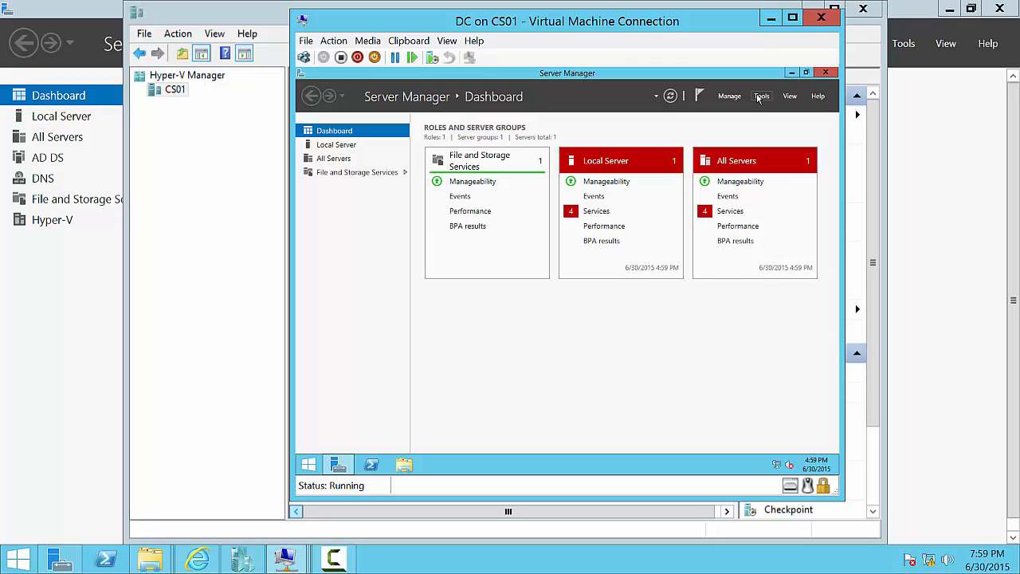
- Start the Add Roles and Features wizard as a role-based install on the local server
left_click(760, 96)
left_click(704, 98)
left_click(729, 98)
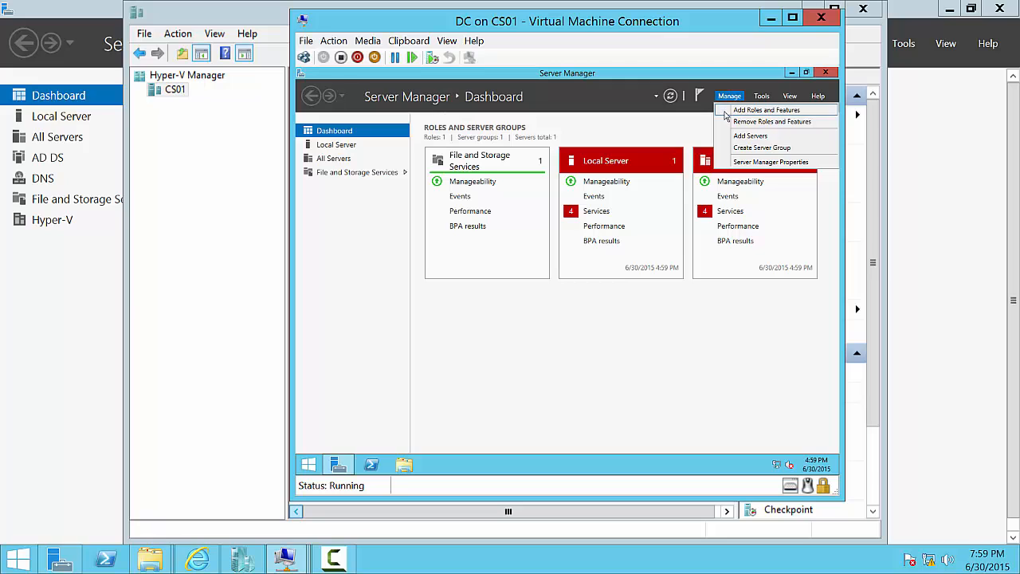
left_click(729, 111)
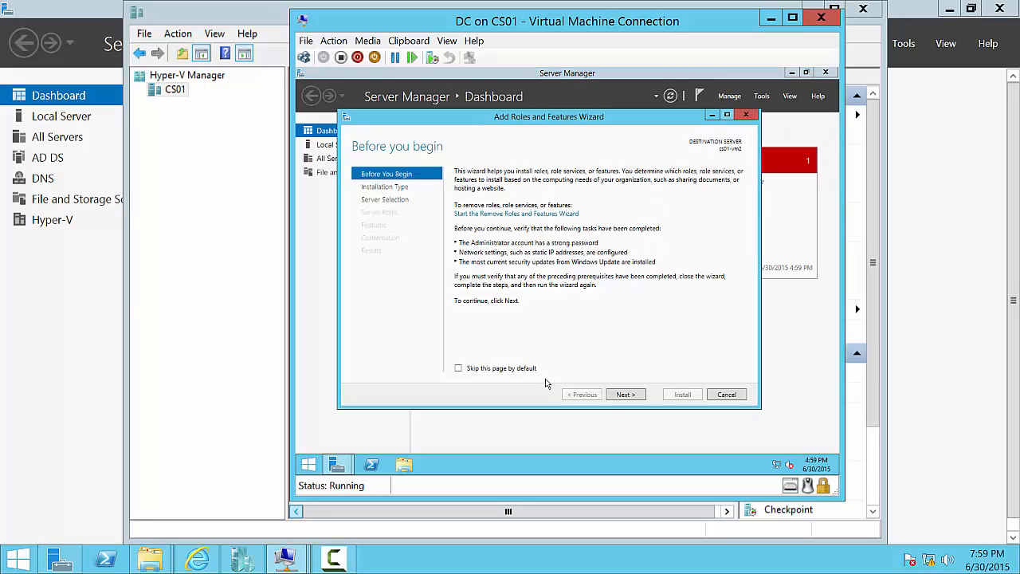
left_click(634, 395)
left_click(635, 396)
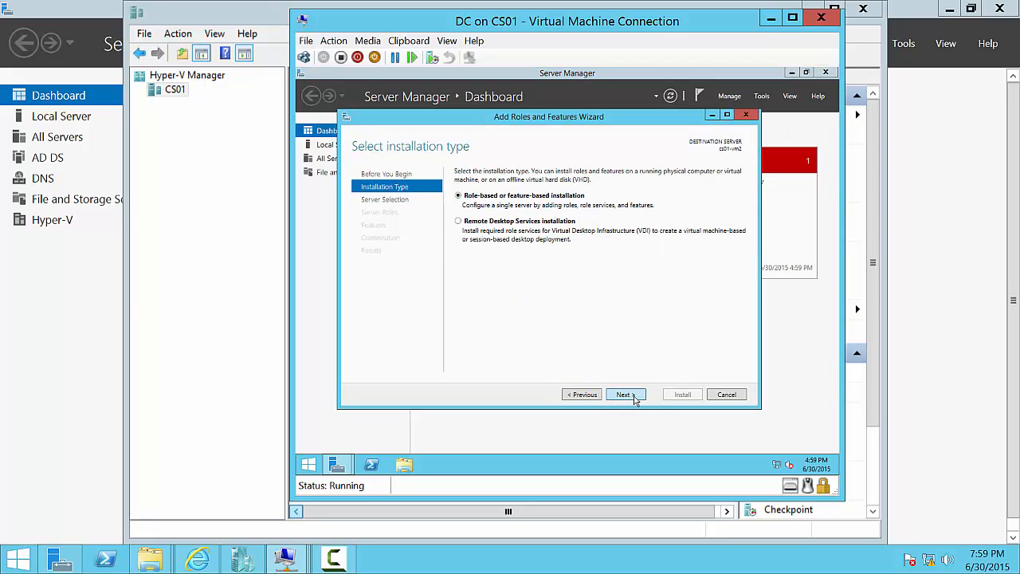
left_click(629, 396)
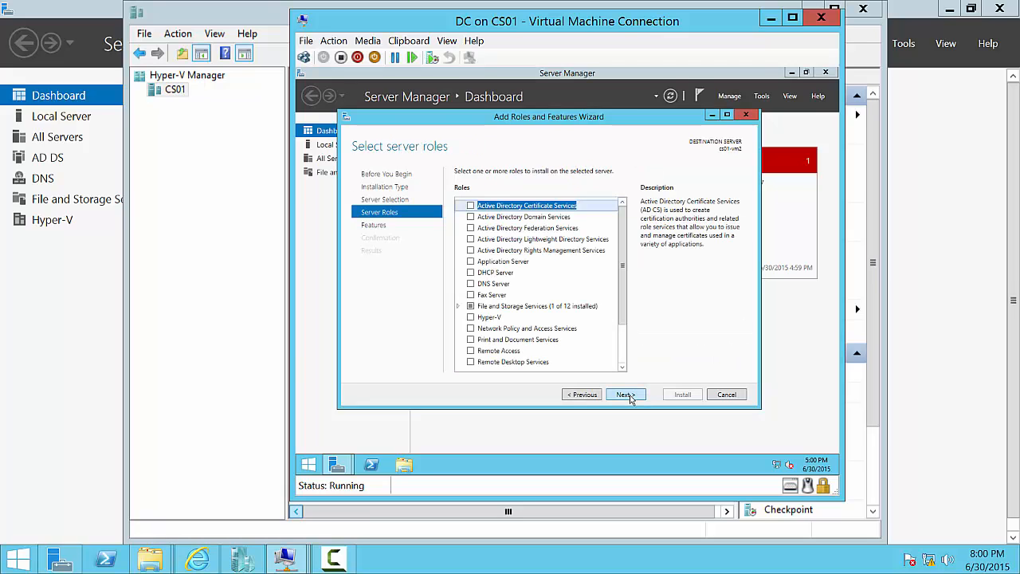
- Select Active Directory Domain Services with its management features and allow automatic restarts
left_click(524, 217)
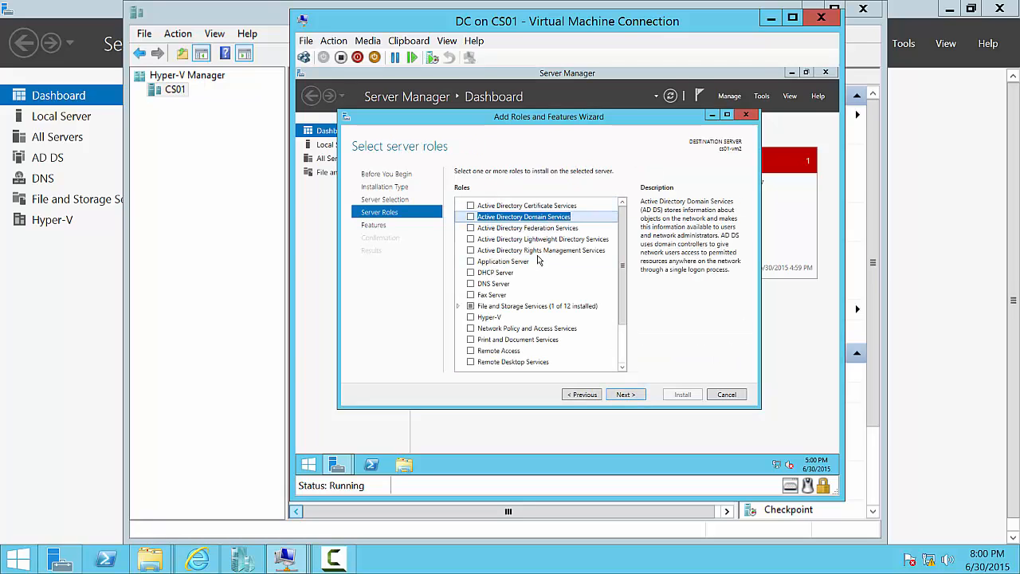
left_click(470, 217)
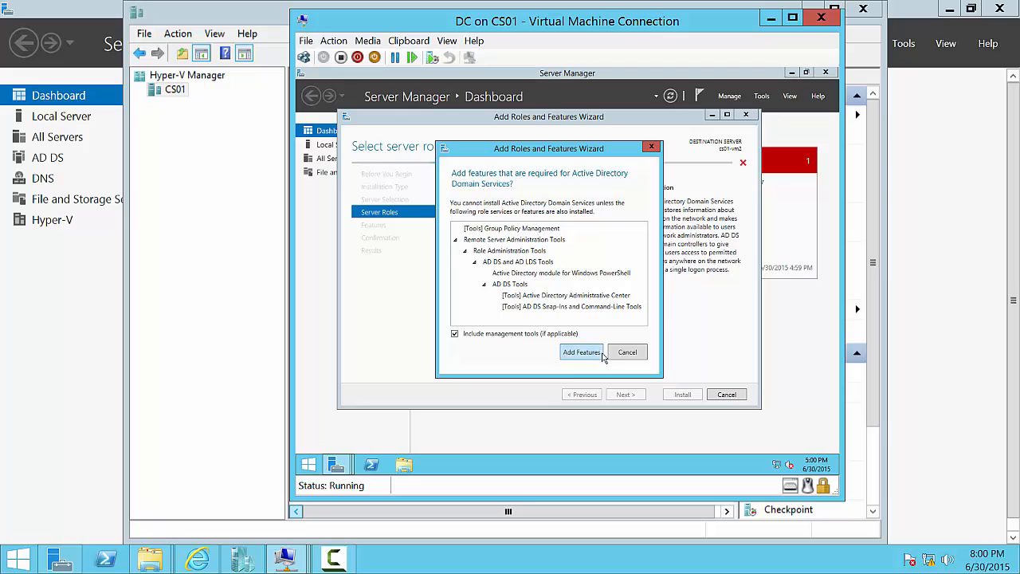
left_click(582, 353)
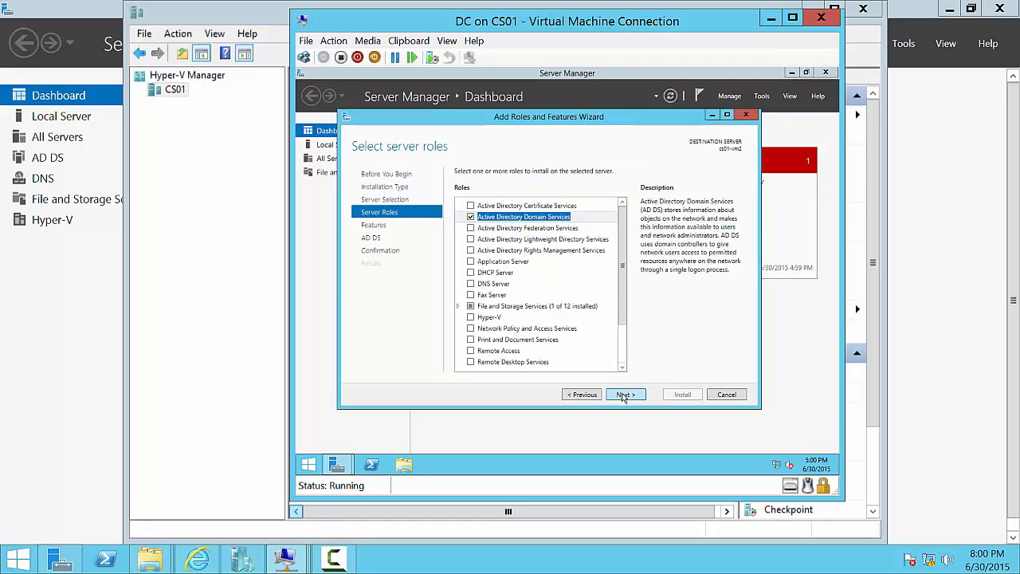
left_click(624, 395)
left_click(624, 394)
left_click(624, 394)
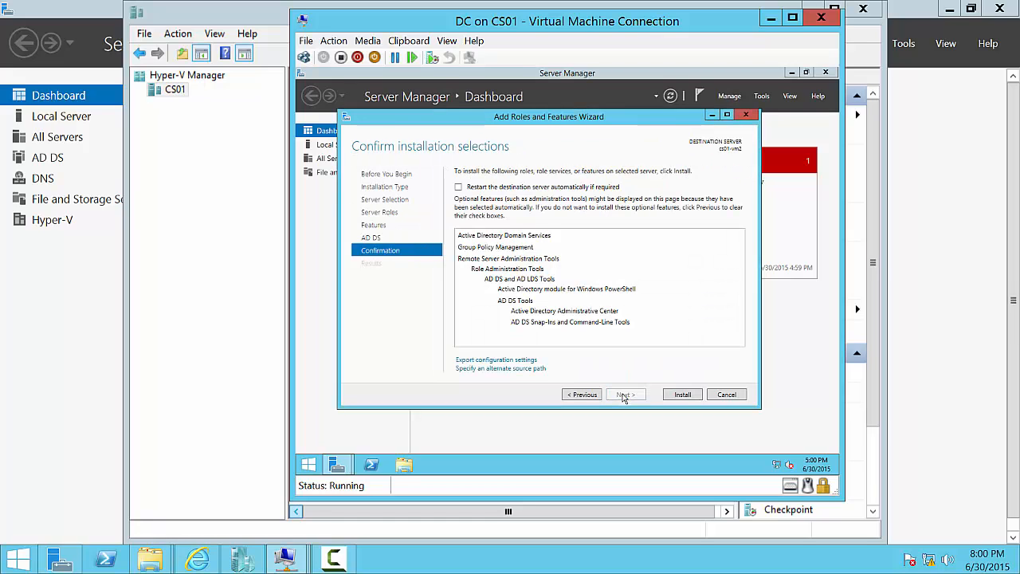
left_click(539, 188)
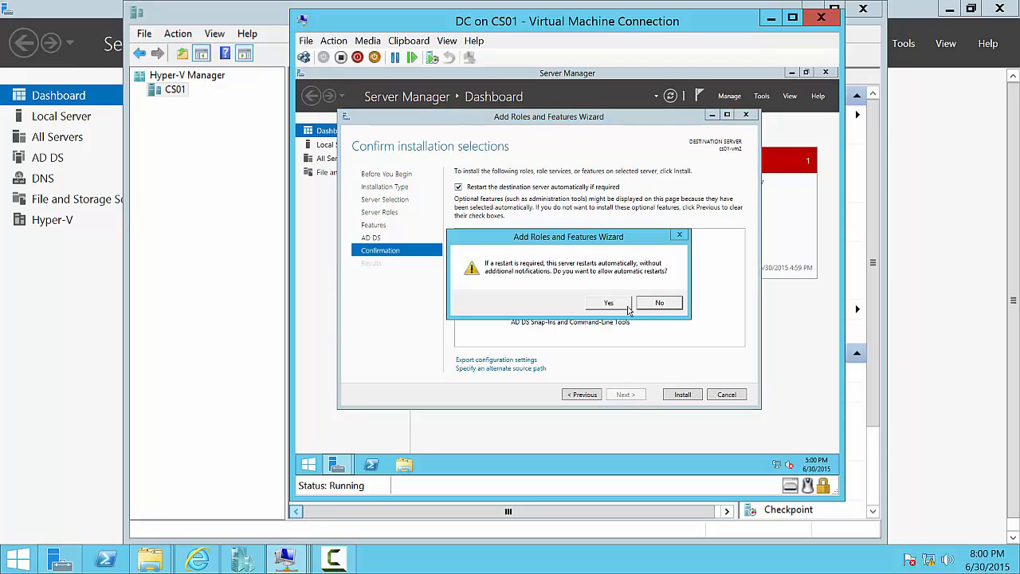
left_click(622, 305)
- Install Active Directory Domain Services on cs01-vm2 and wait for it to succeed
left_click(676, 396)
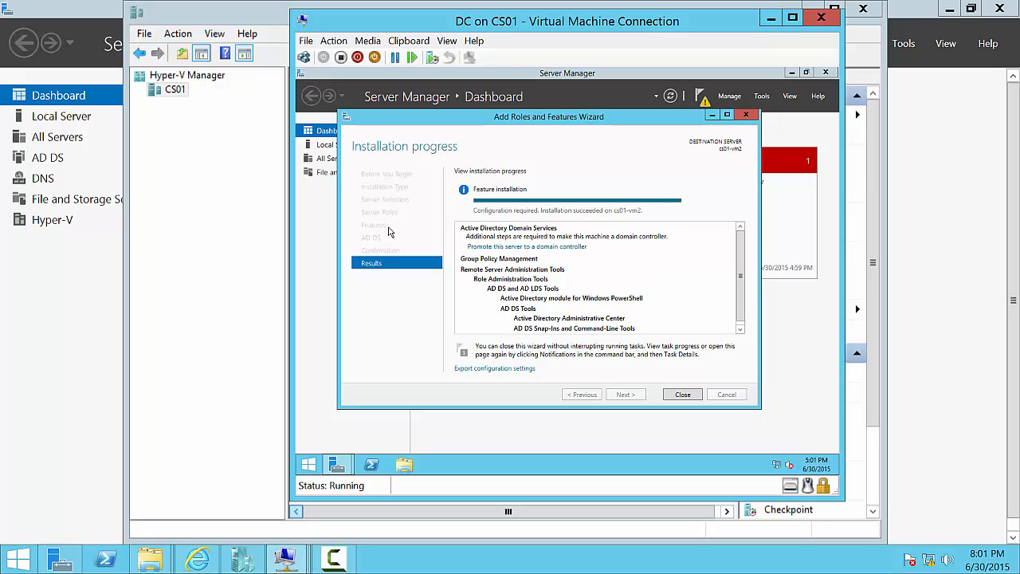
- Begin domain controller promotion as a new forest with root domain faris.com
left_click(550, 246)
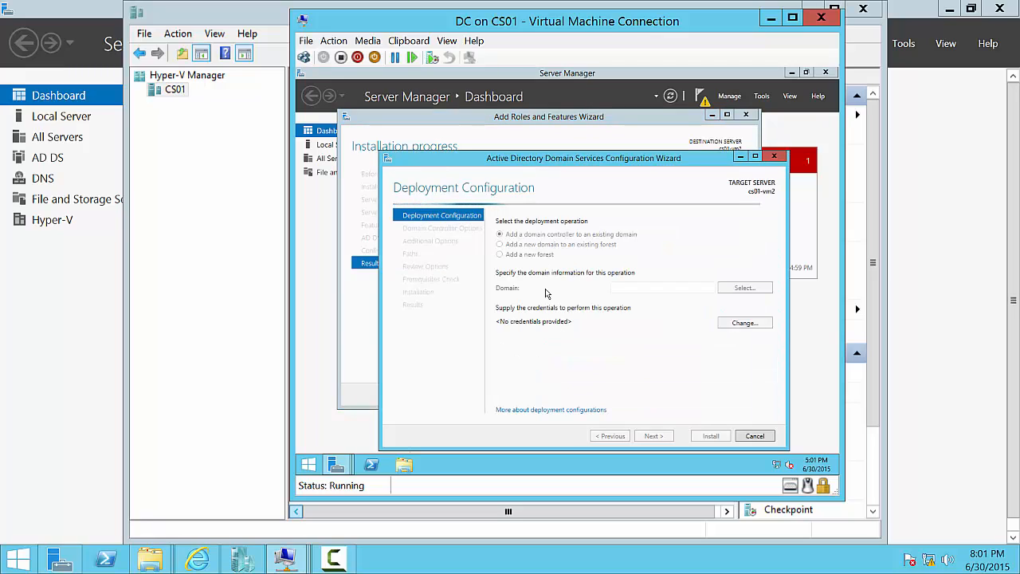
left_click(528, 256)
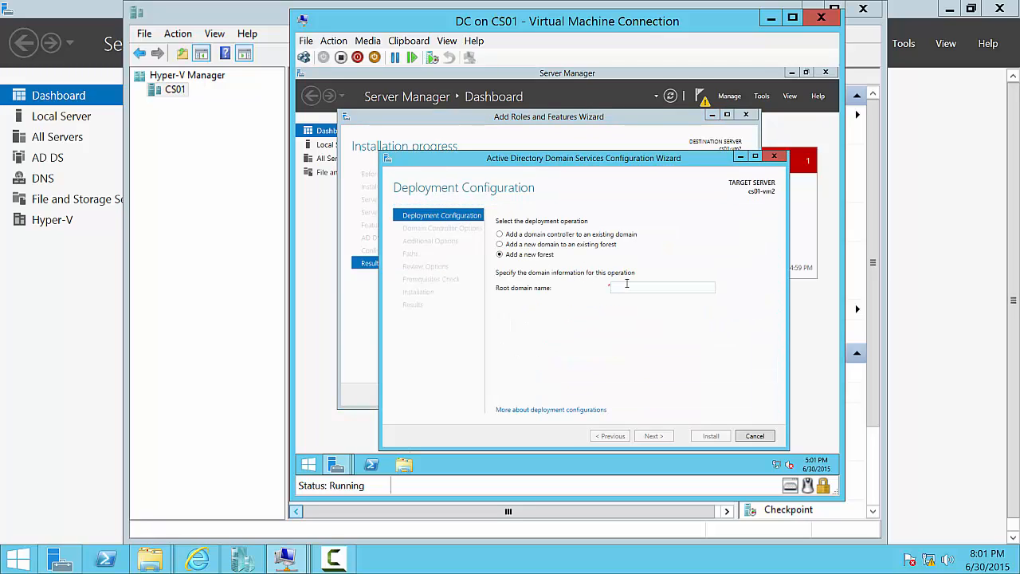
left_click(626, 284)
type("faris.com")
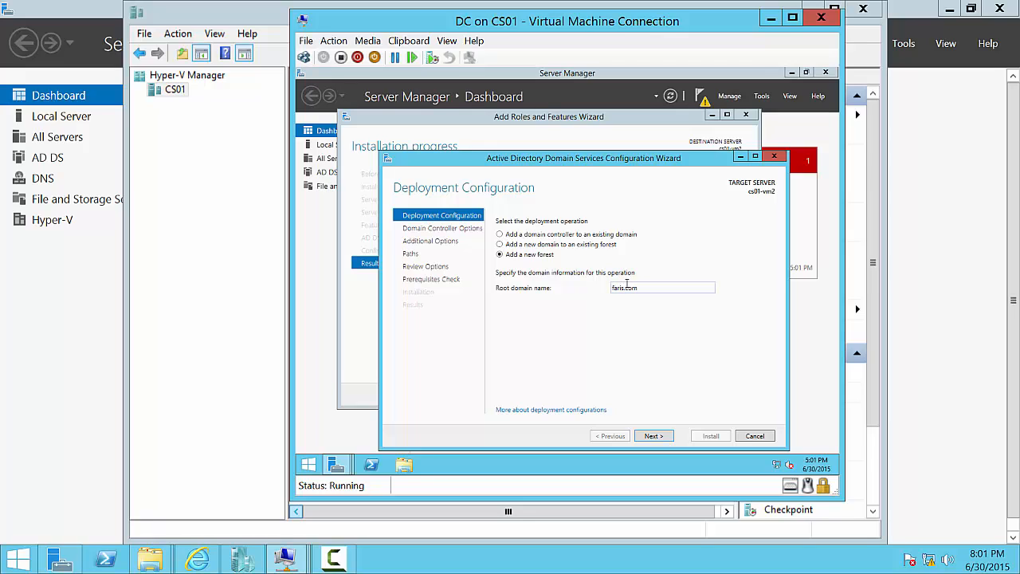
key("Return")
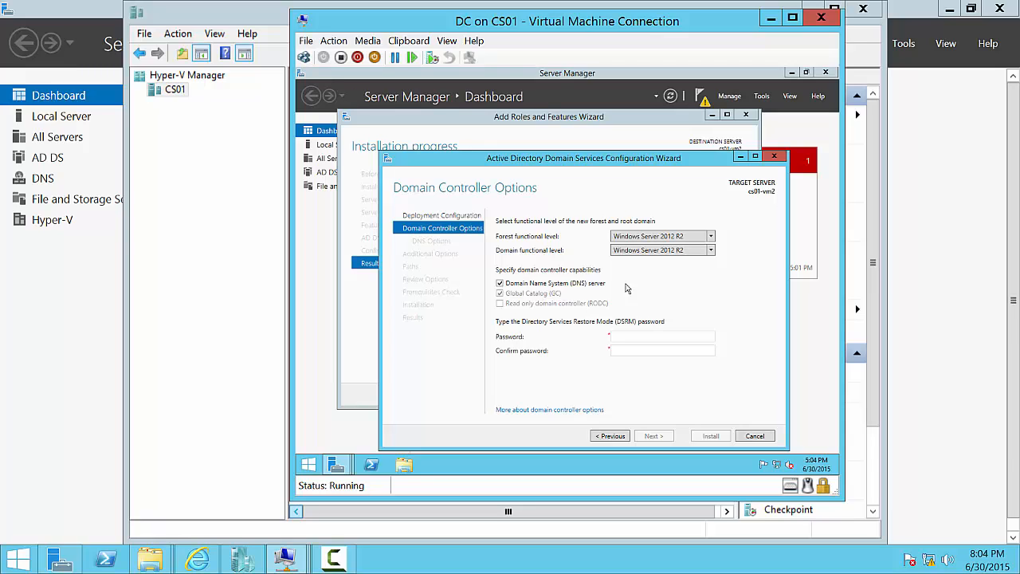
- Enter and confirm the DSRM password, then continue past DNS options to Additional Options
left_click(336, 558)
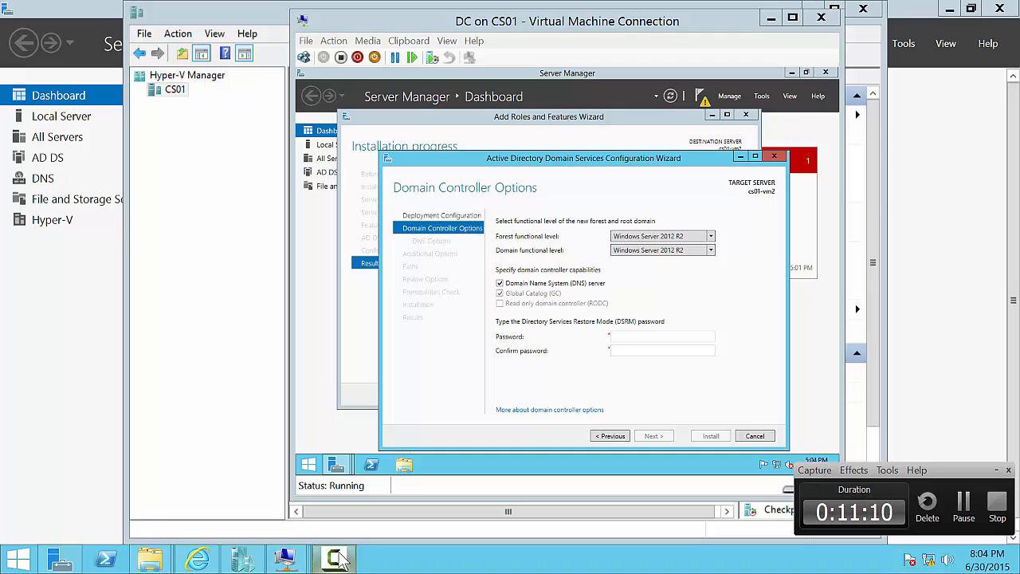
left_click(336, 558)
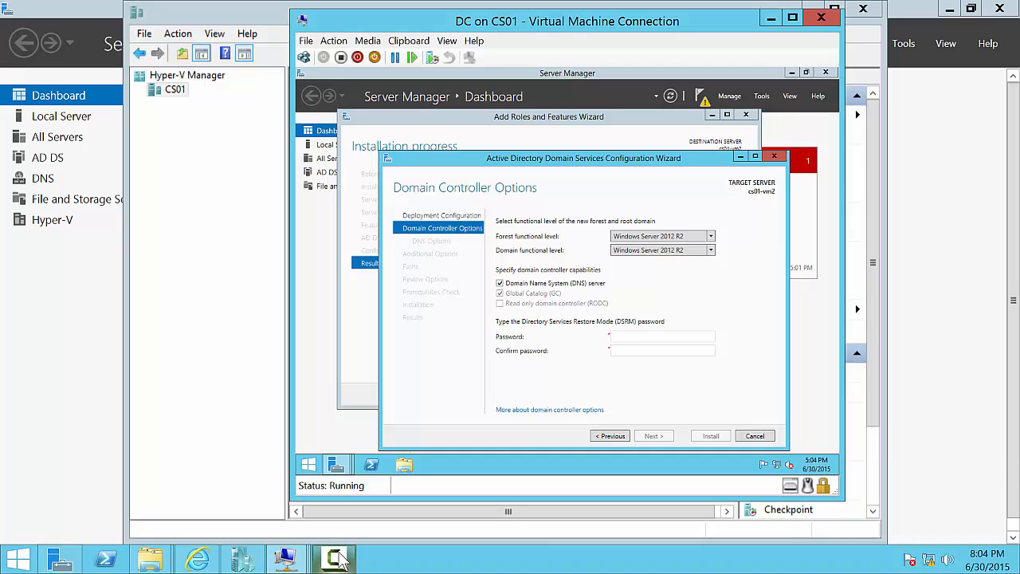
left_click(343, 560)
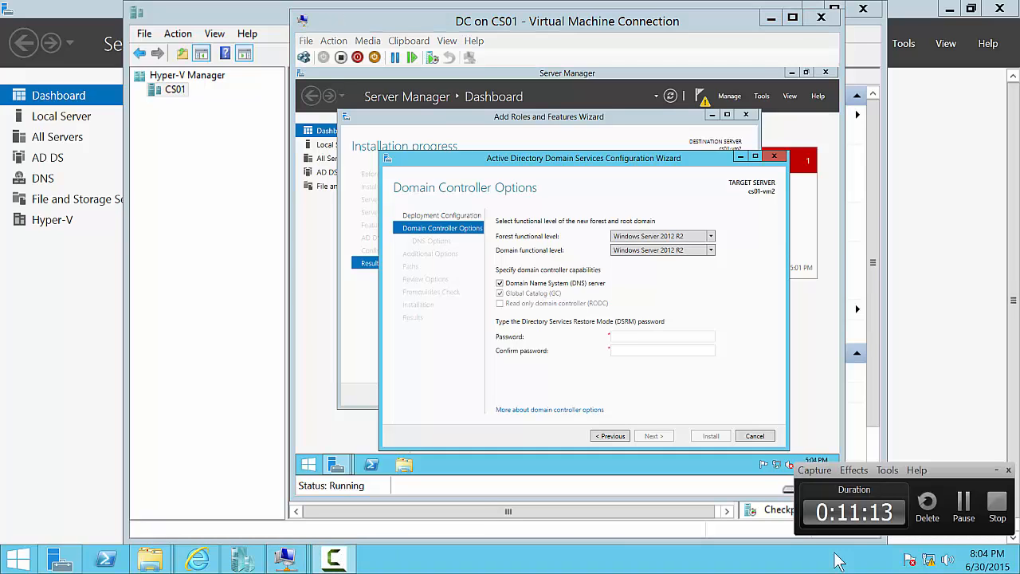
left_click(965, 518)
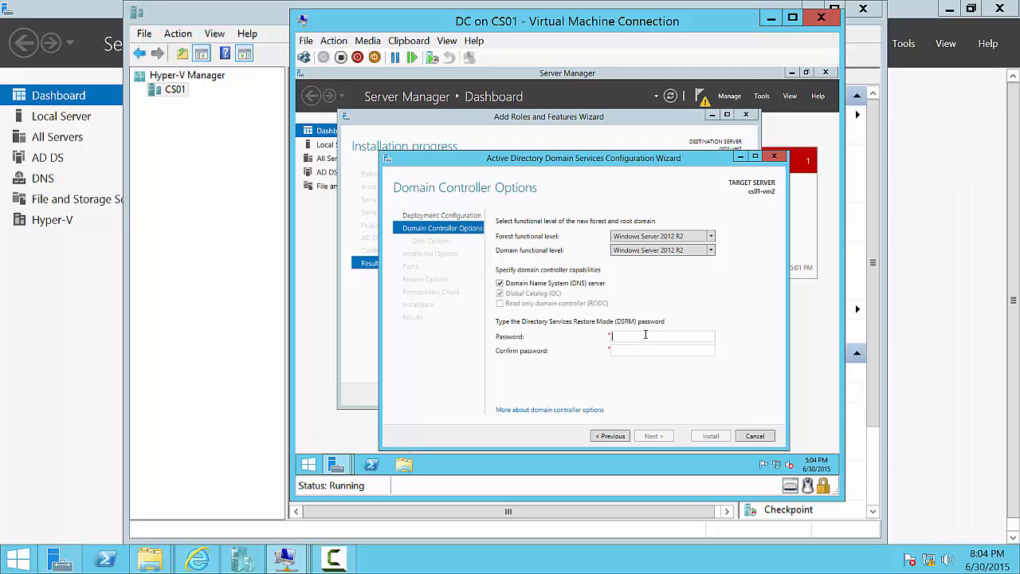
type("$$w0r")
key("Tab")
type("P@$$w0rd")
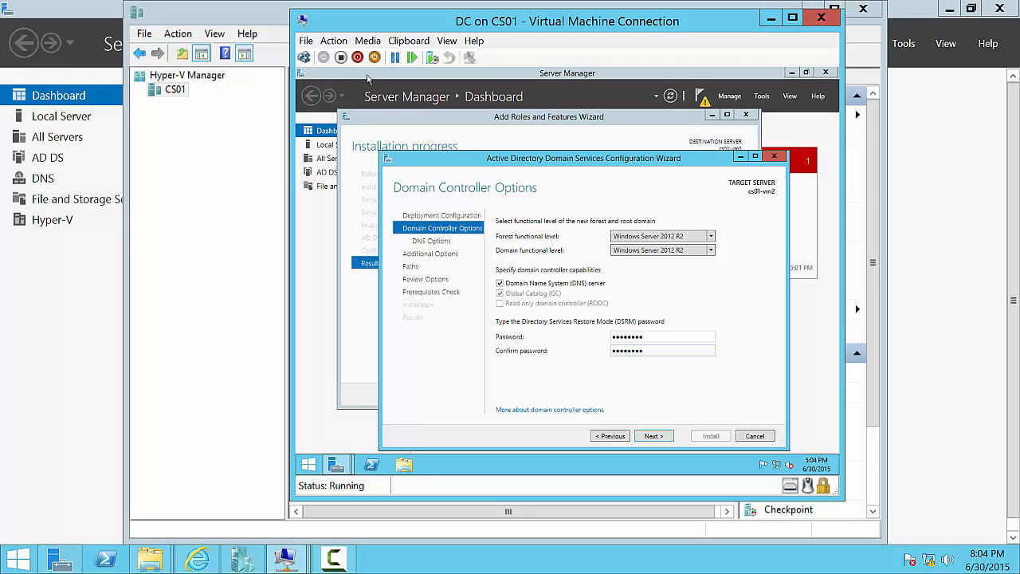
left_click(654, 436)
left_click(653, 436)
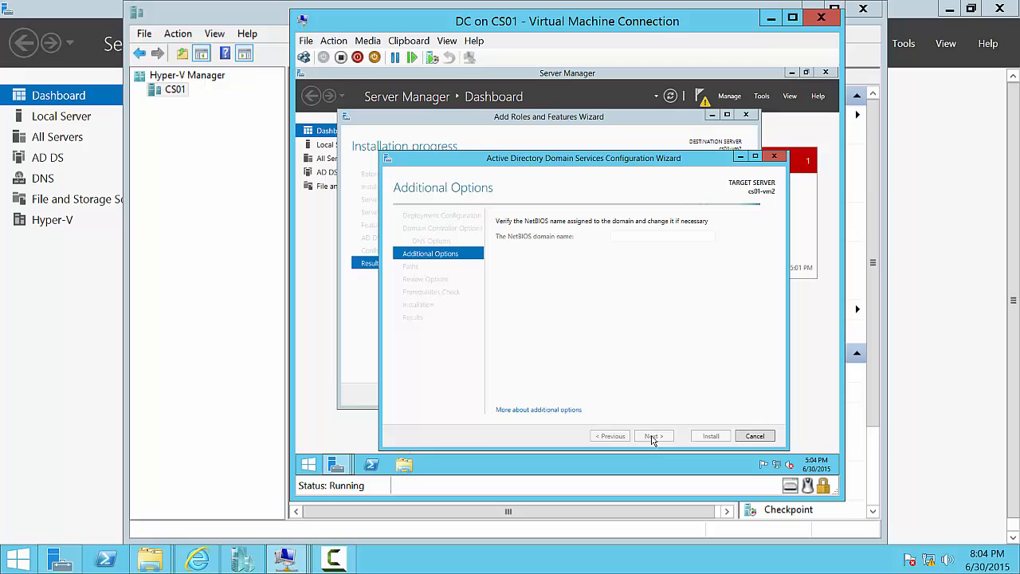
- Accept the FARIS NetBIOS name, default AD DS folder paths and the review summary
left_click(652, 437)
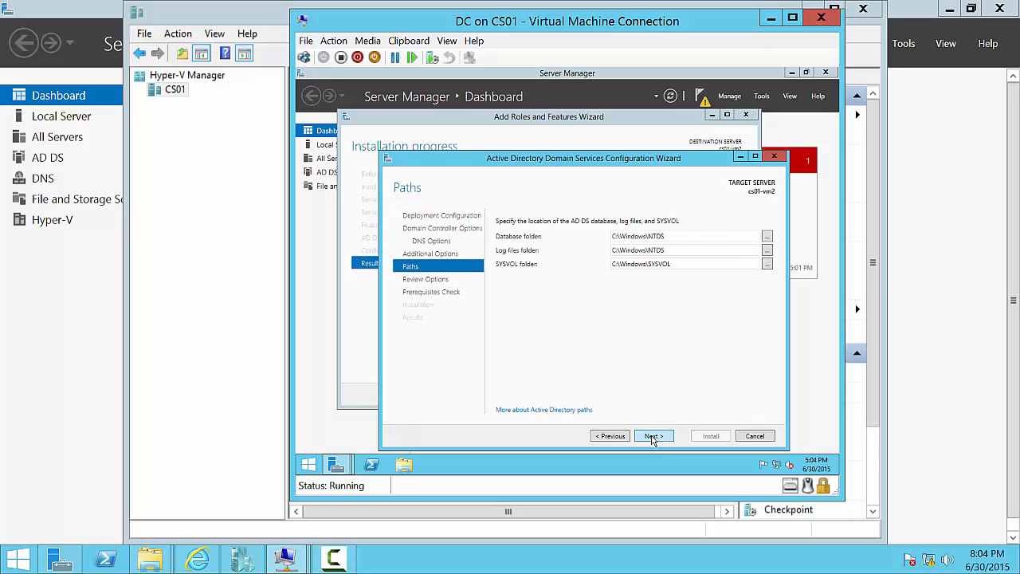
left_click(652, 436)
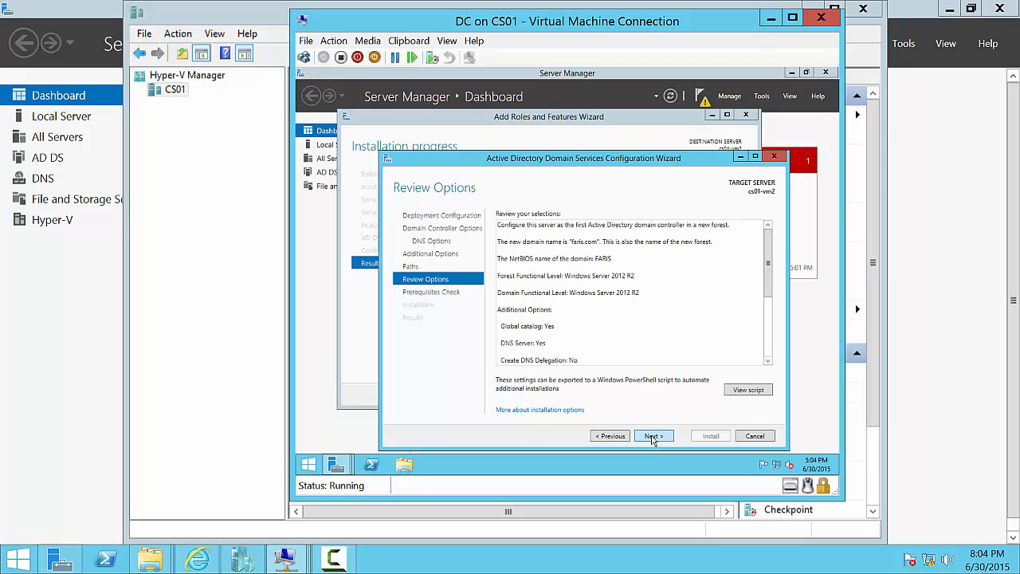
left_click(652, 437)
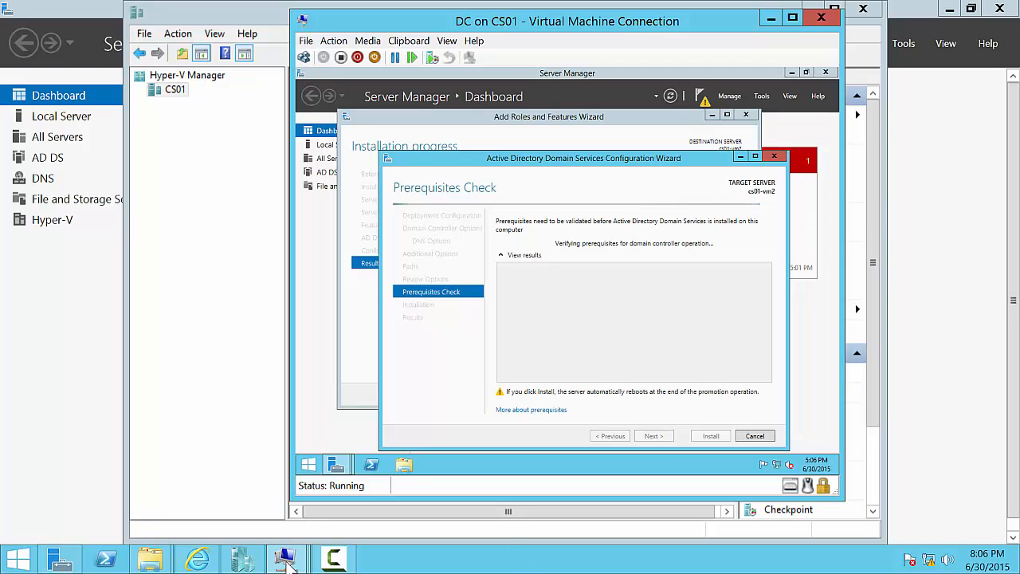
- Wait until all domain controller prerequisite checks pass on cs01-vm2
left_click(323, 565)
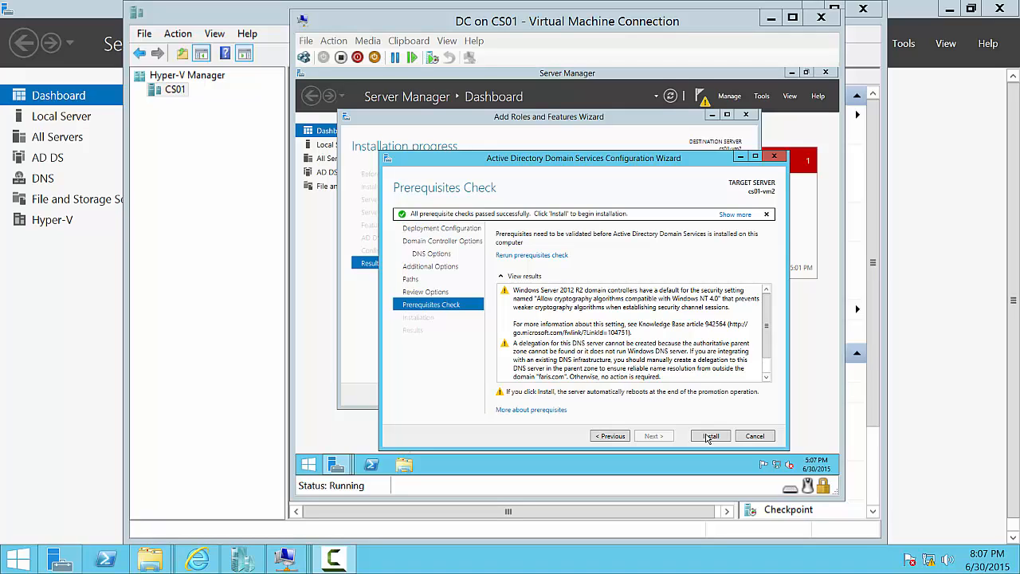
- Start the domain controller installation and bring Hyper-V Manager's VM list to the front
left_click(709, 437)
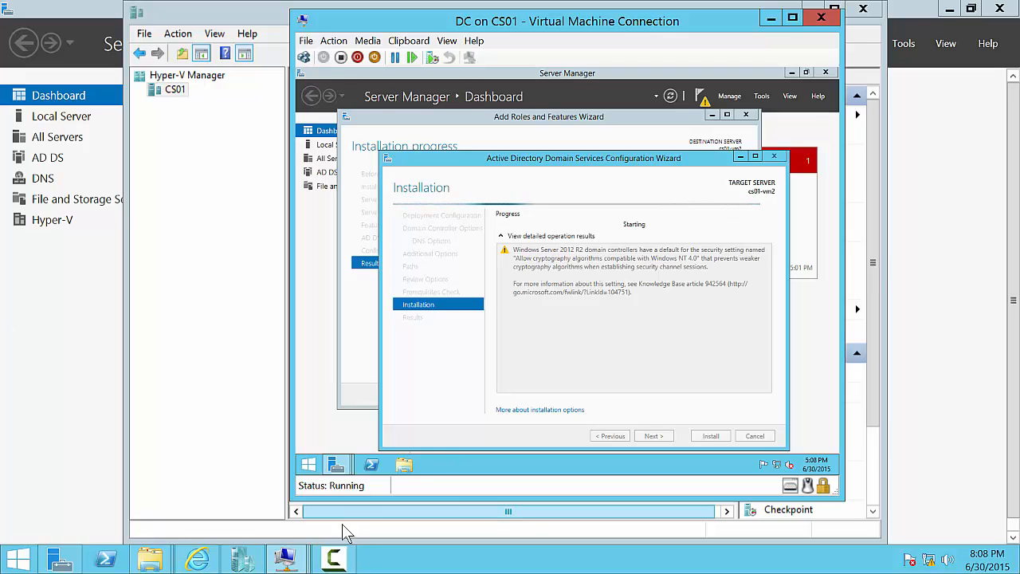
left_click(300, 562)
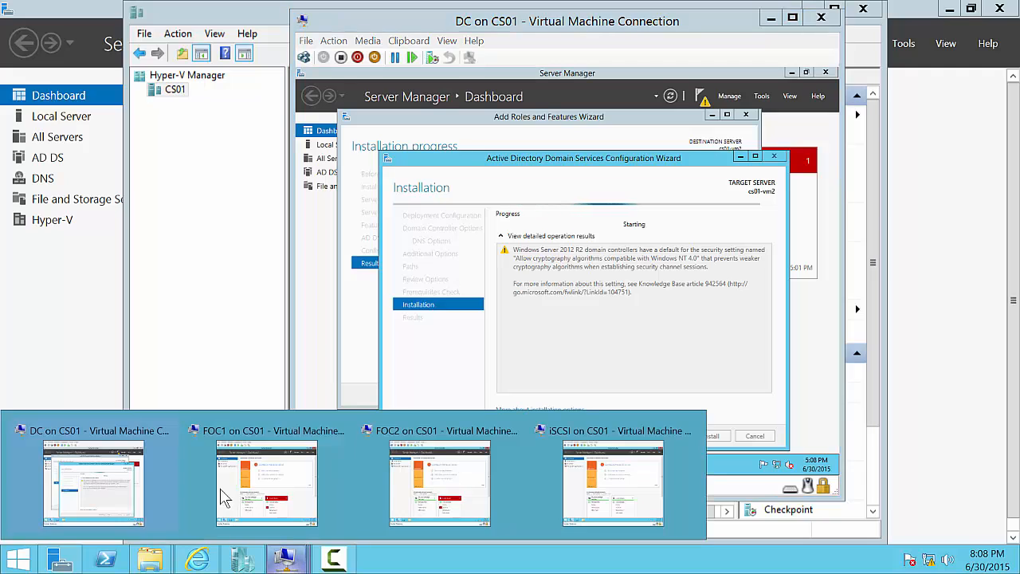
left_click(244, 560)
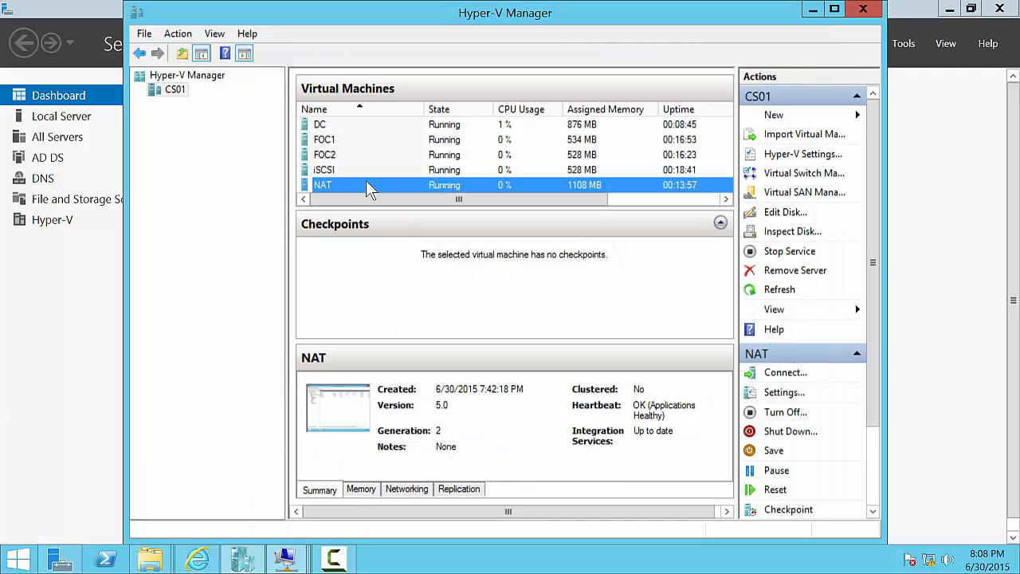
left_click(338, 126)
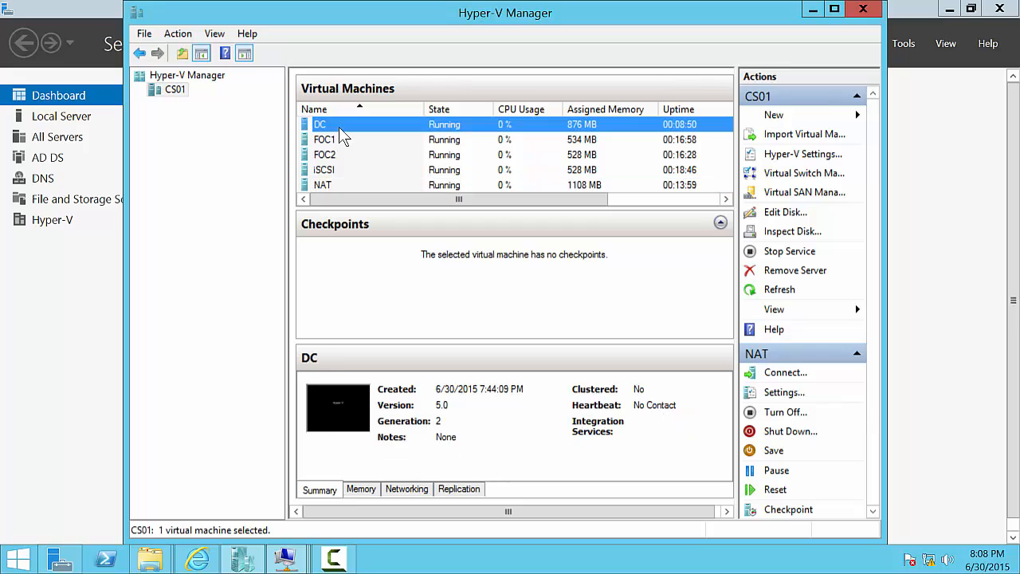
left_click(323, 185)
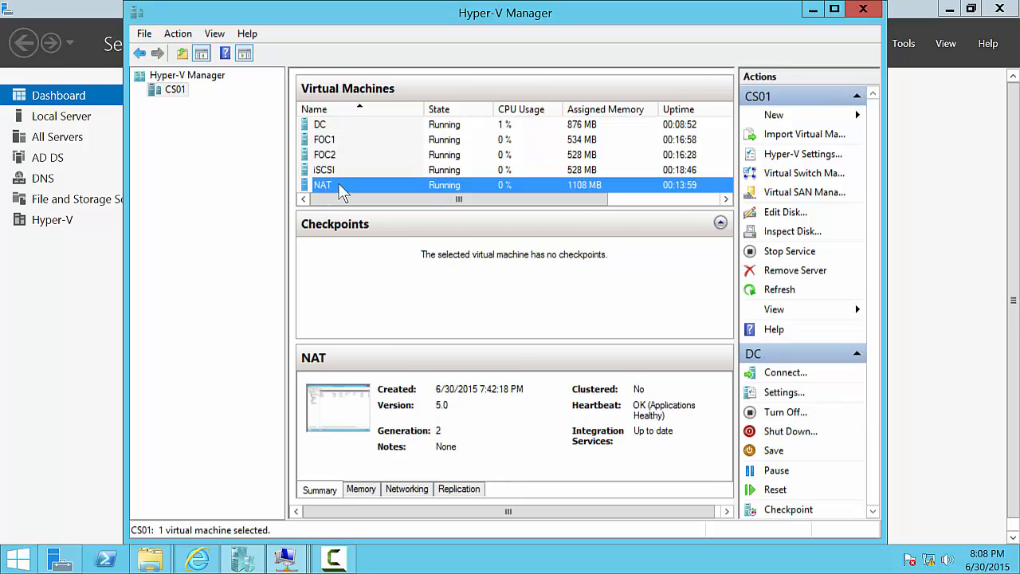
left_click(338, 126)
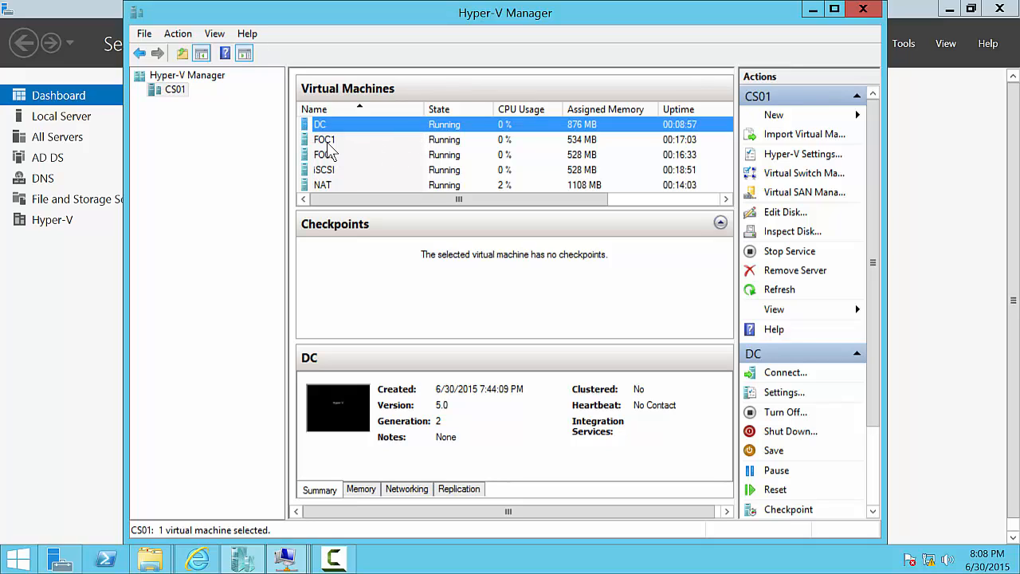
left_click(351, 169)
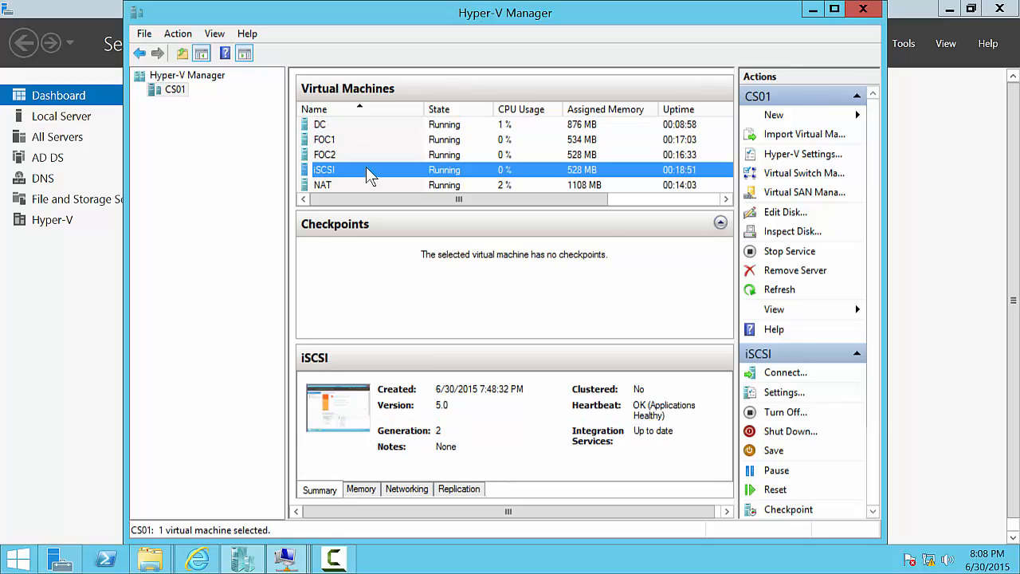
left_click(347, 141)
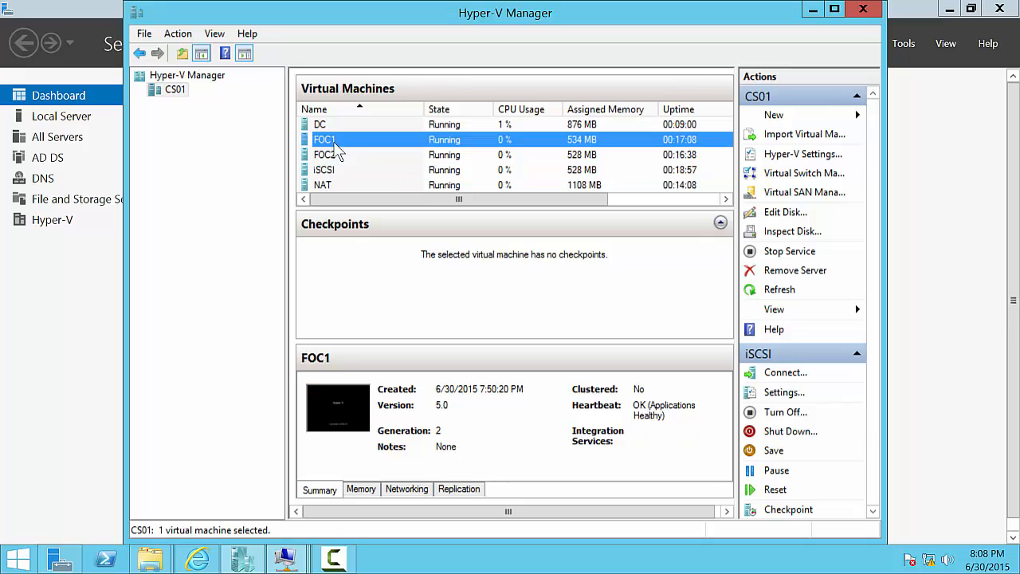
left_click(342, 151)
left_click(334, 138)
left_click(343, 155)
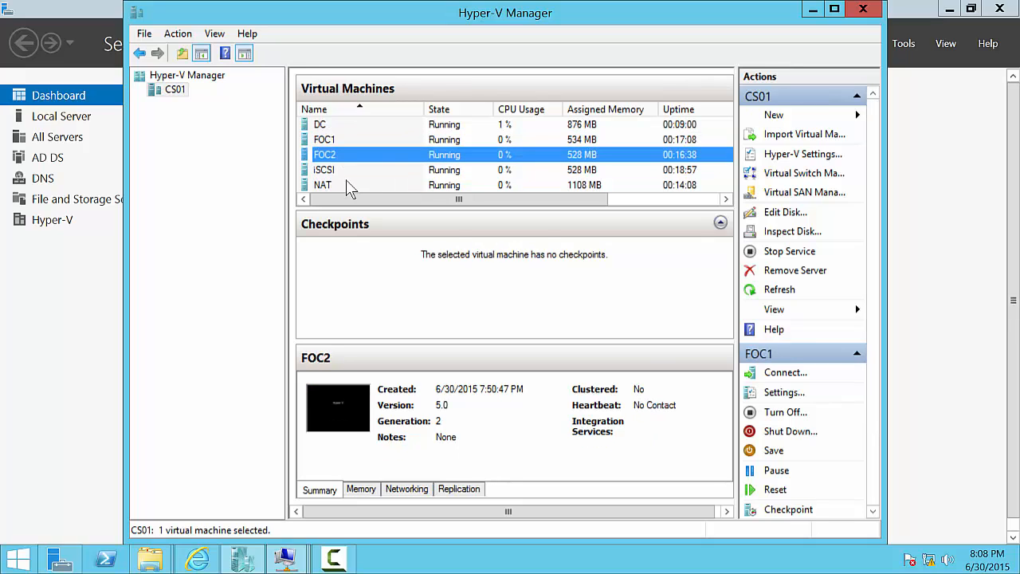
left_click(342, 127)
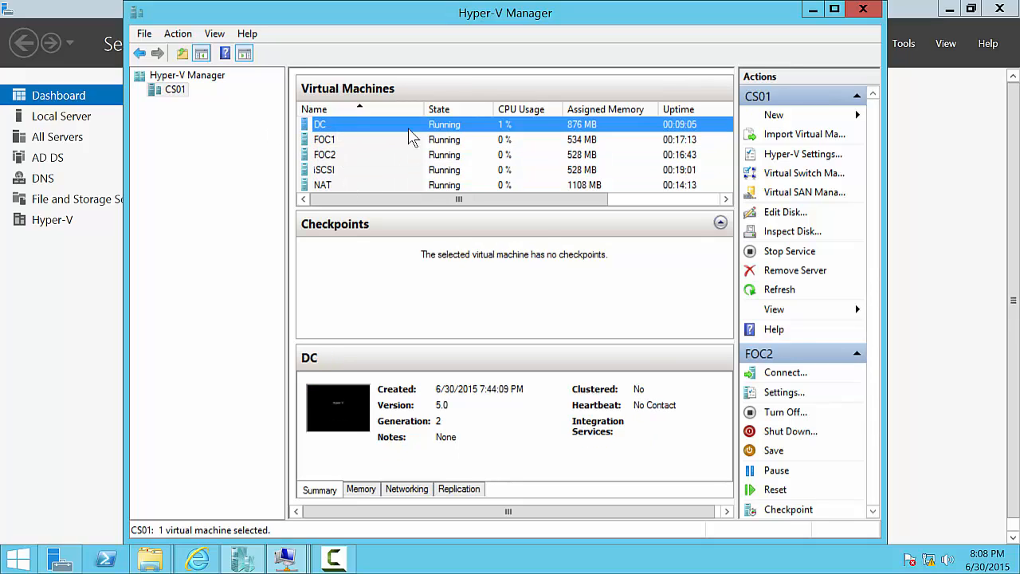
left_click(286, 558)
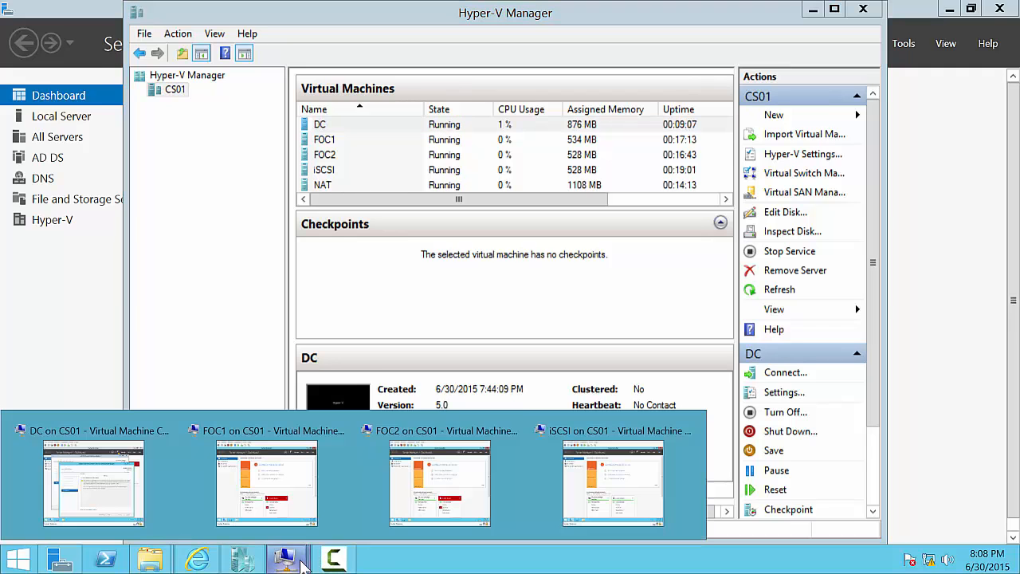
- Switch to the DC VM's console while promotion progresses to configuring DNS Server
left_click(93, 467)
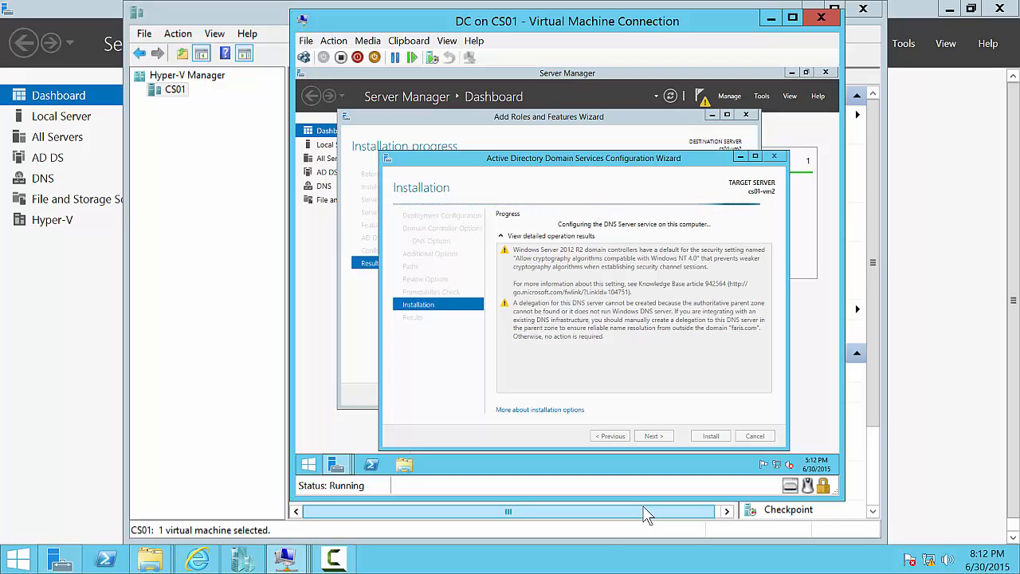
mouse_move(150, 558)
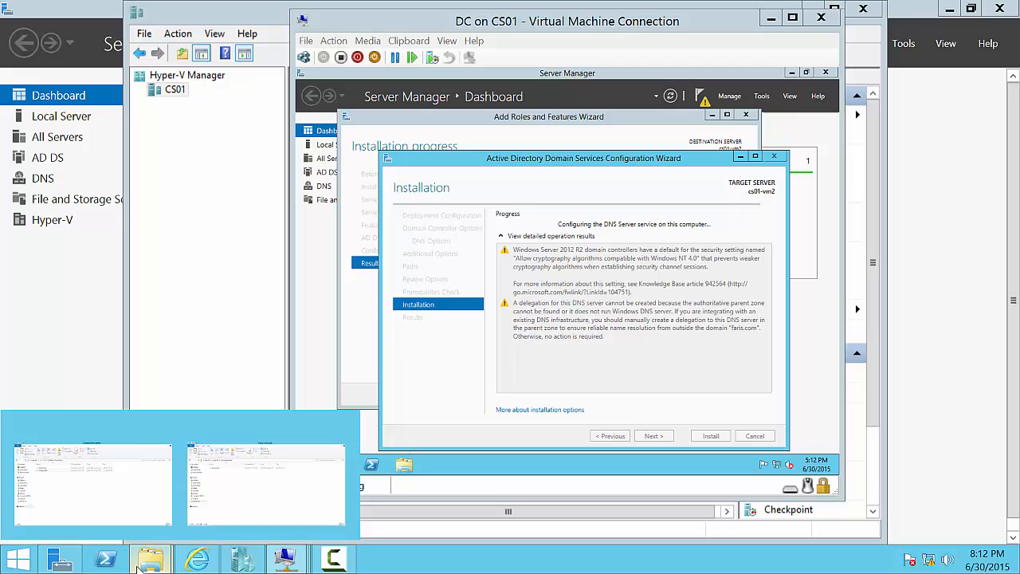
- Browse to the ISO folder on Data (D:), then close that File Explorer window
left_click(230, 493)
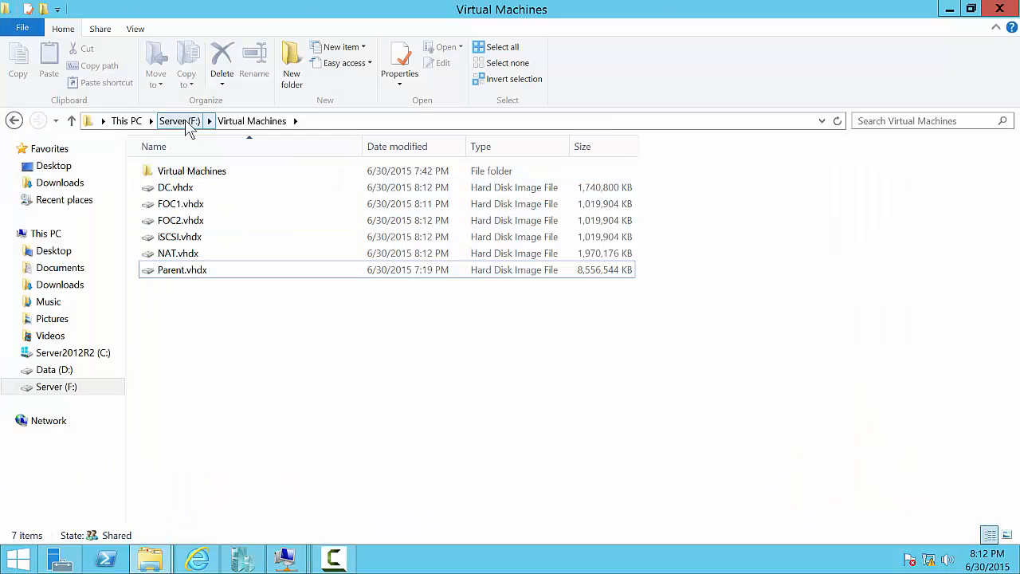
left_click(104, 121)
left_click(127, 123)
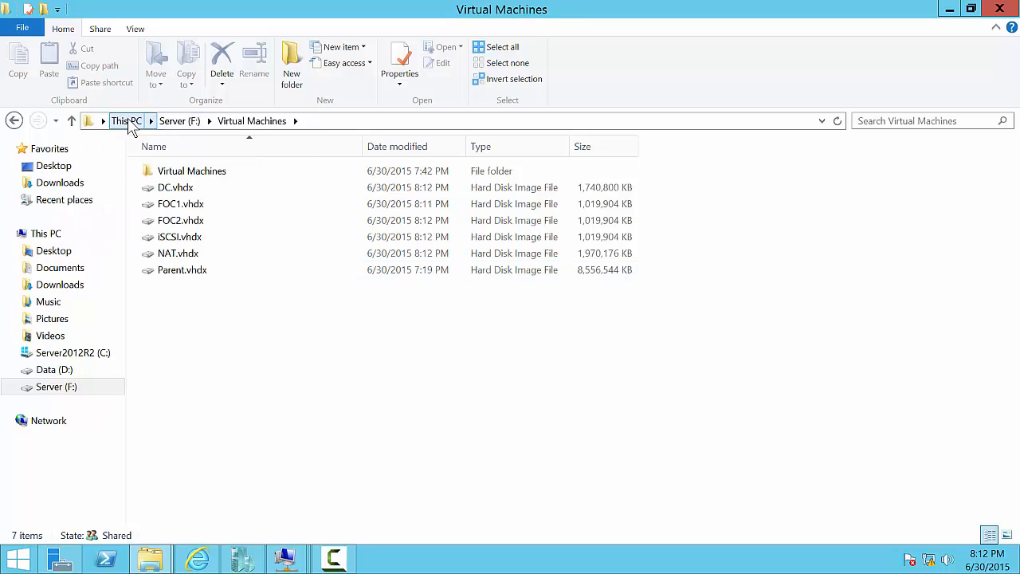
left_click(128, 124)
double_click(507, 291)
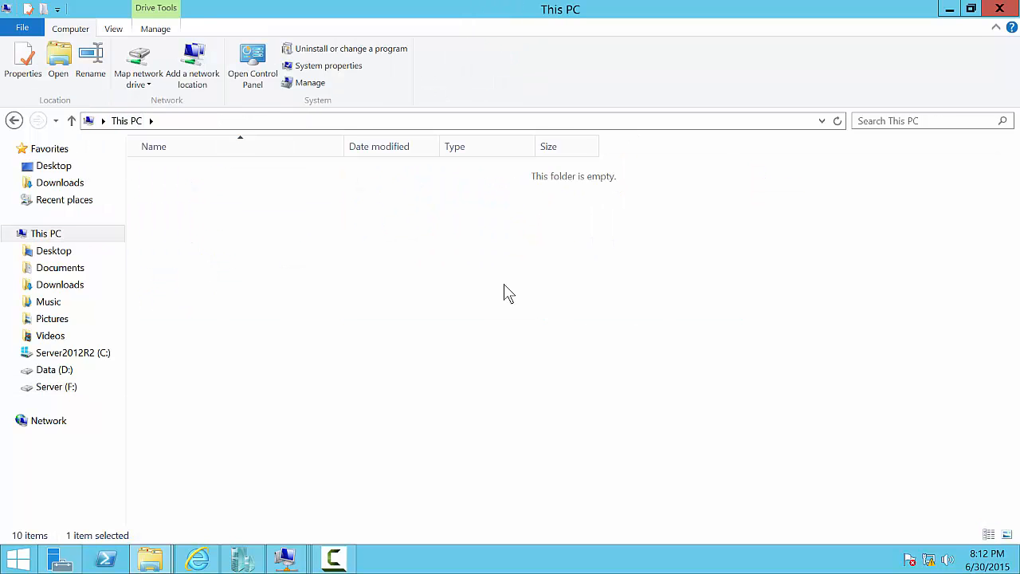
left_click(236, 186)
double_click(236, 187)
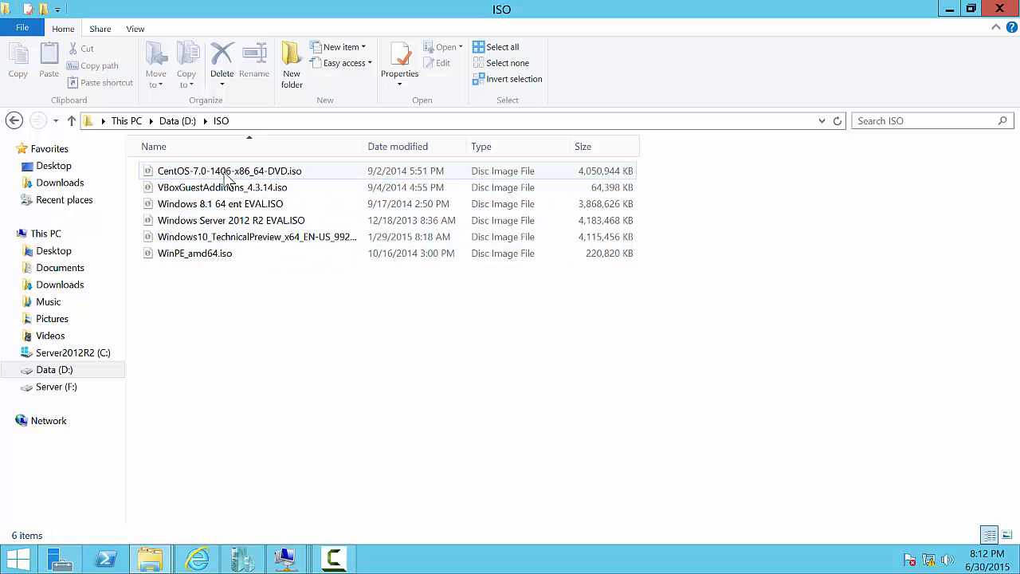
left_click(1002, 8)
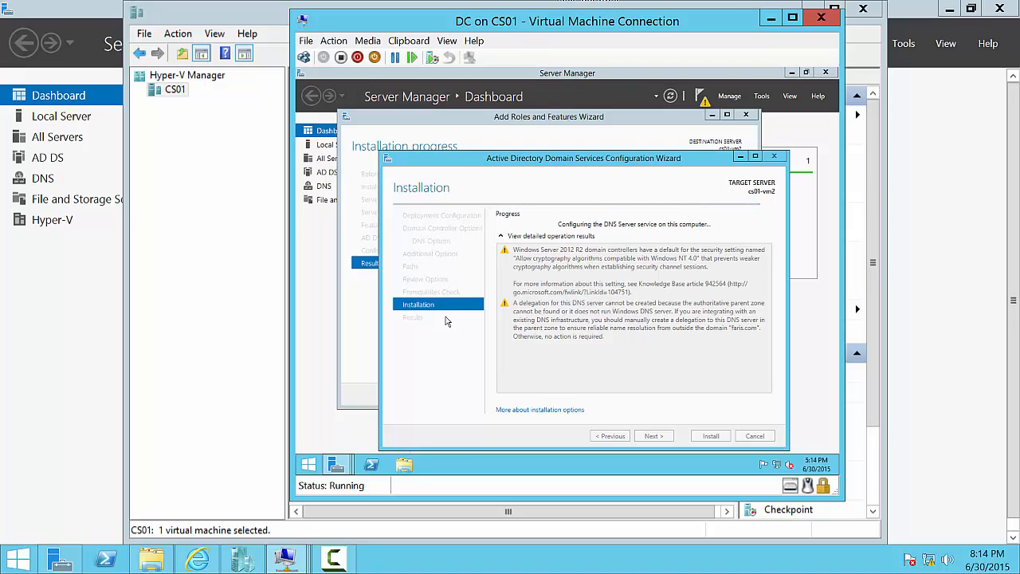
- Let the DC's AD DS installation run until it reaches configuring the DNS Server service
left_click(334, 558)
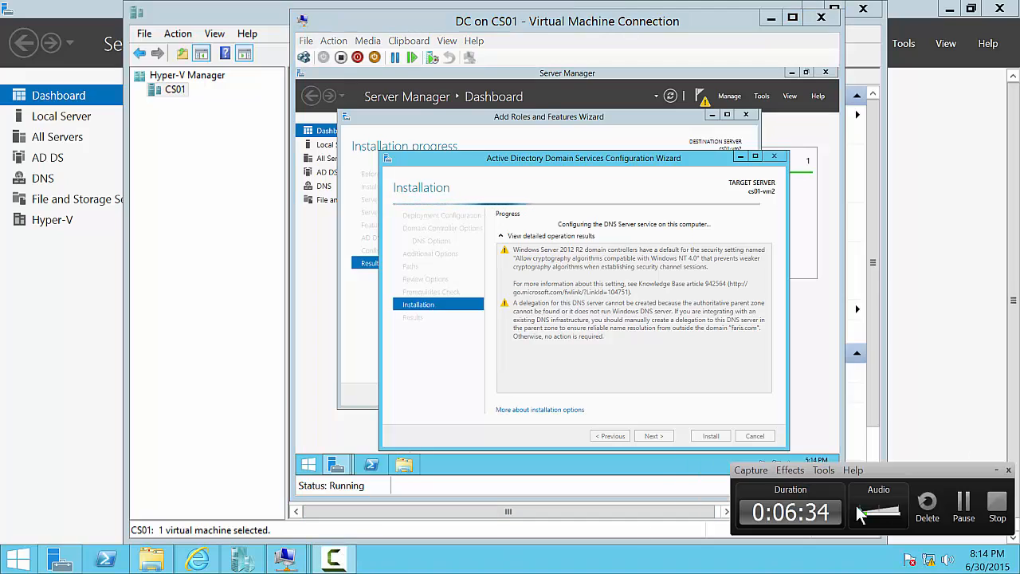
- Wait for the DC VM to reboot after promotion until its lock screen appears
left_click(964, 507)
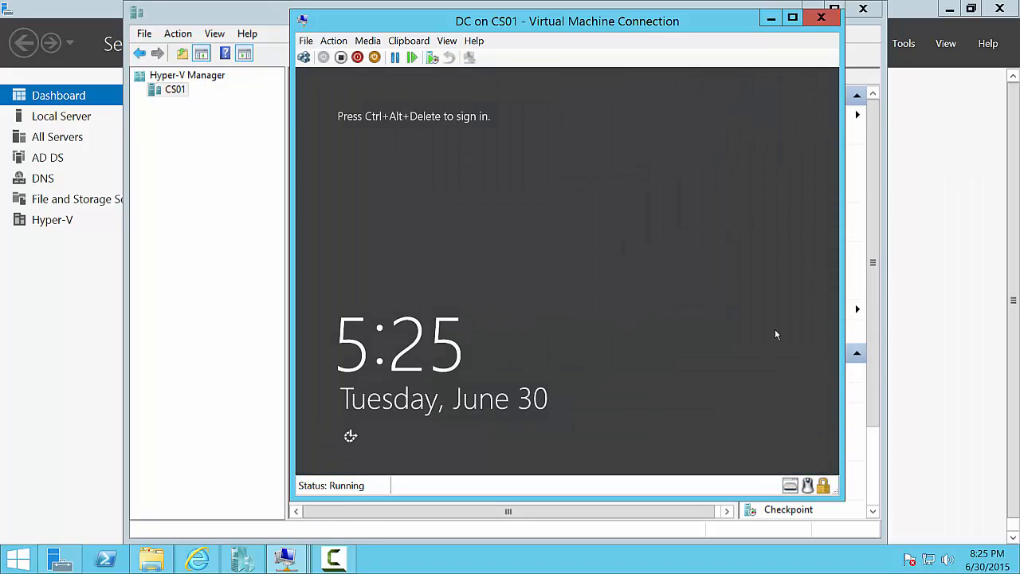
- Sign in to the DC VM with the domain Administrator password
key("ctrl+alt+End")
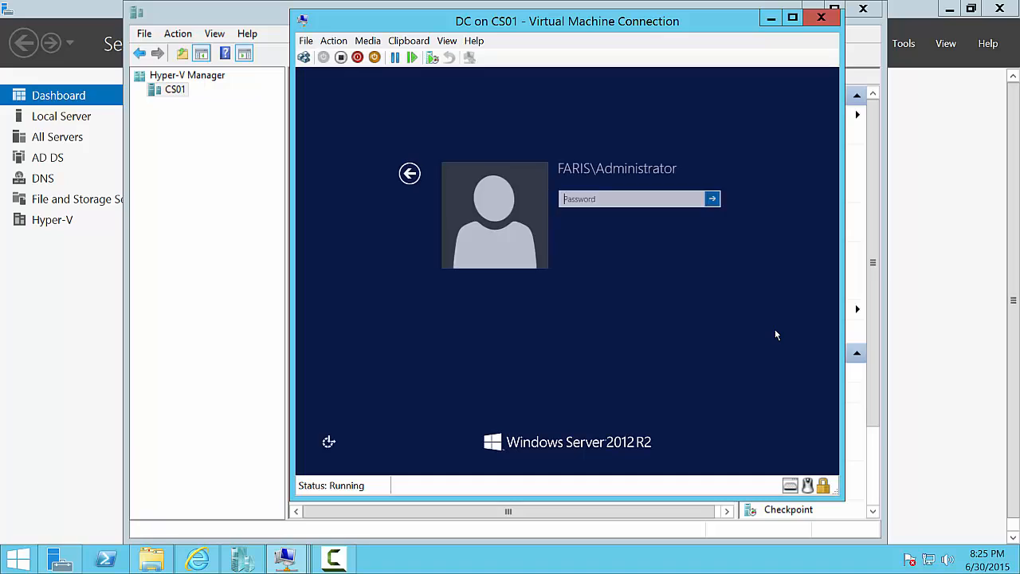
type("Pa$$w0rd")
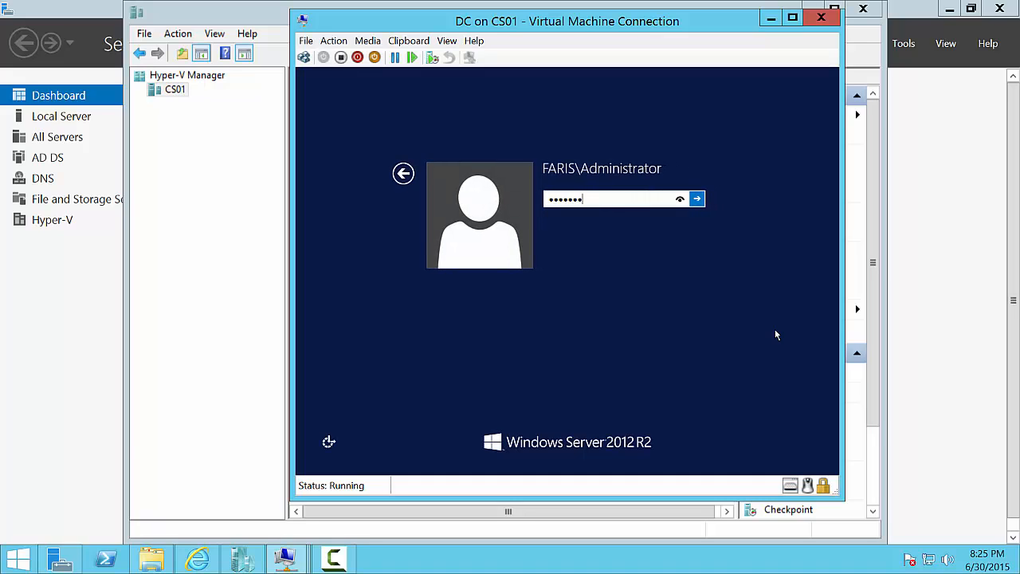
key("Return")
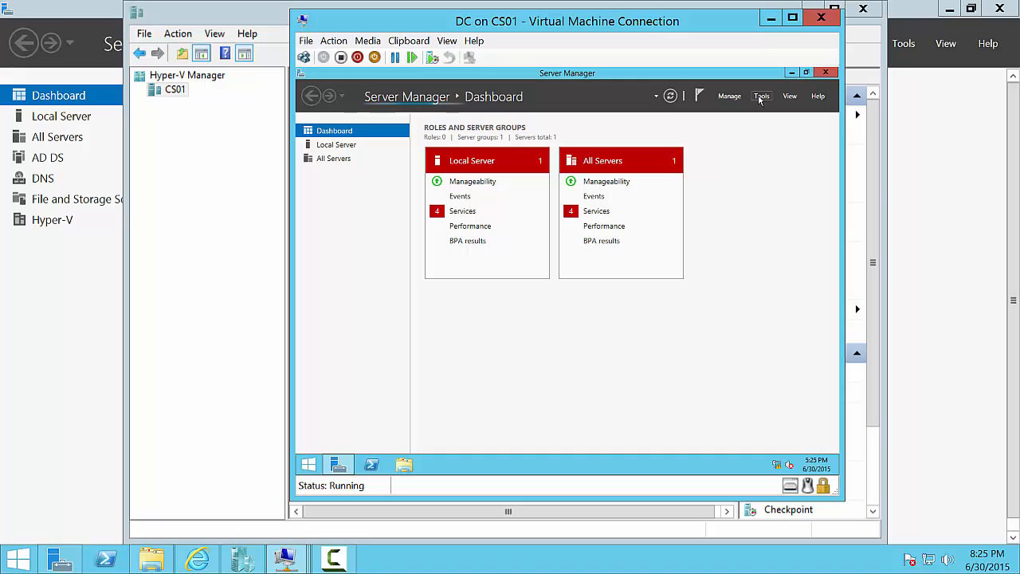
- Launch DNS Manager from Server Manager Tools and expand CS01-VM2 to select Reverse Lookup Zones
left_click(761, 96)
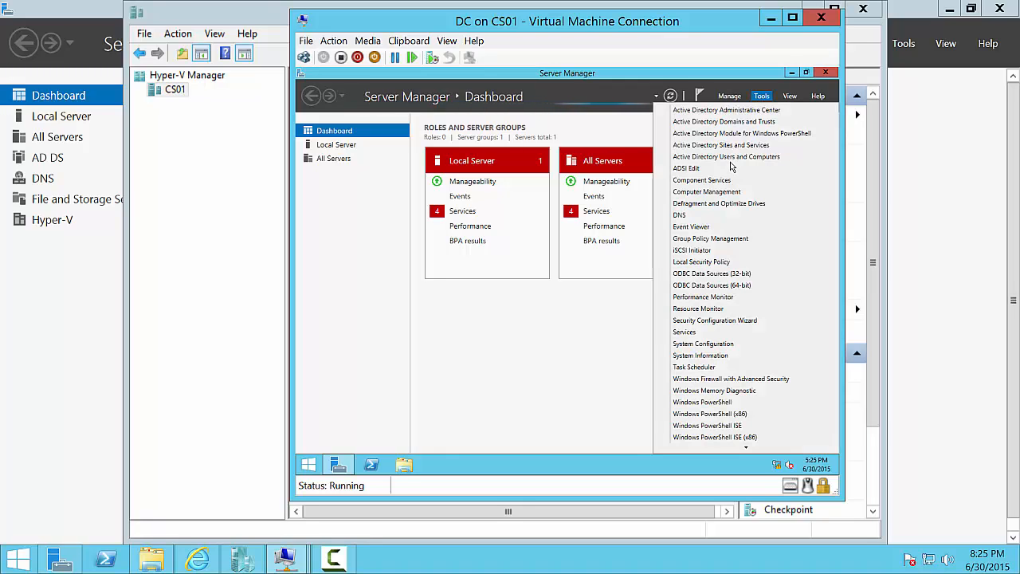
left_click(710, 218)
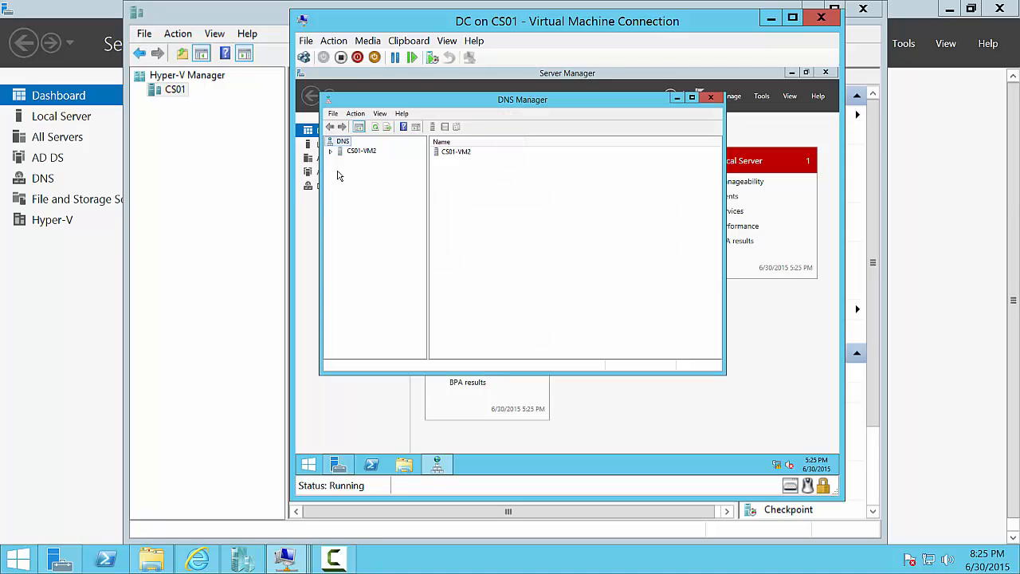
left_click(331, 152)
left_click(331, 152)
left_click(331, 152)
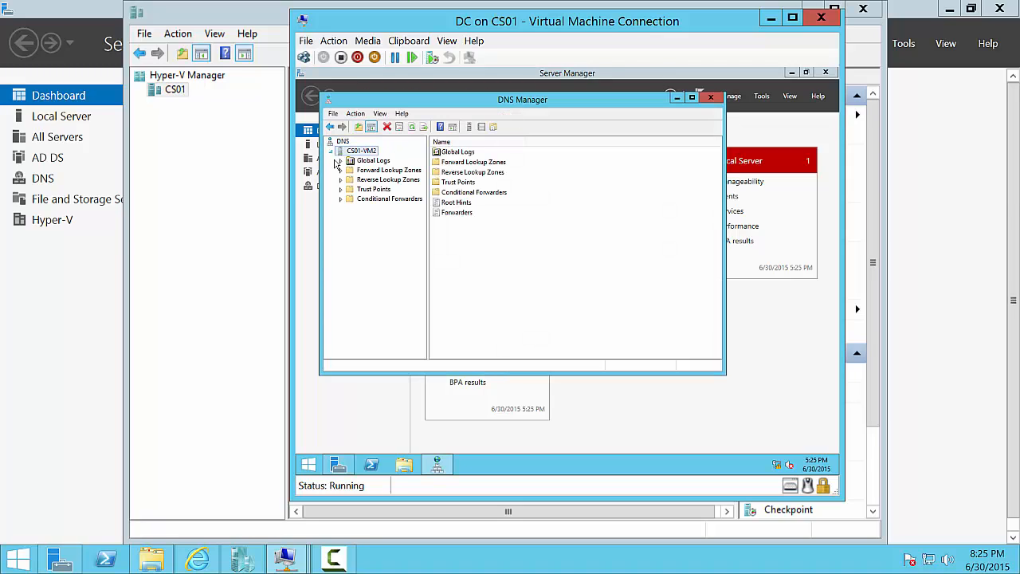
left_click(362, 180)
- Start a new AD-integrated primary IPv4 reverse lookup zone with network ID 192.168.0
right_click(362, 182)
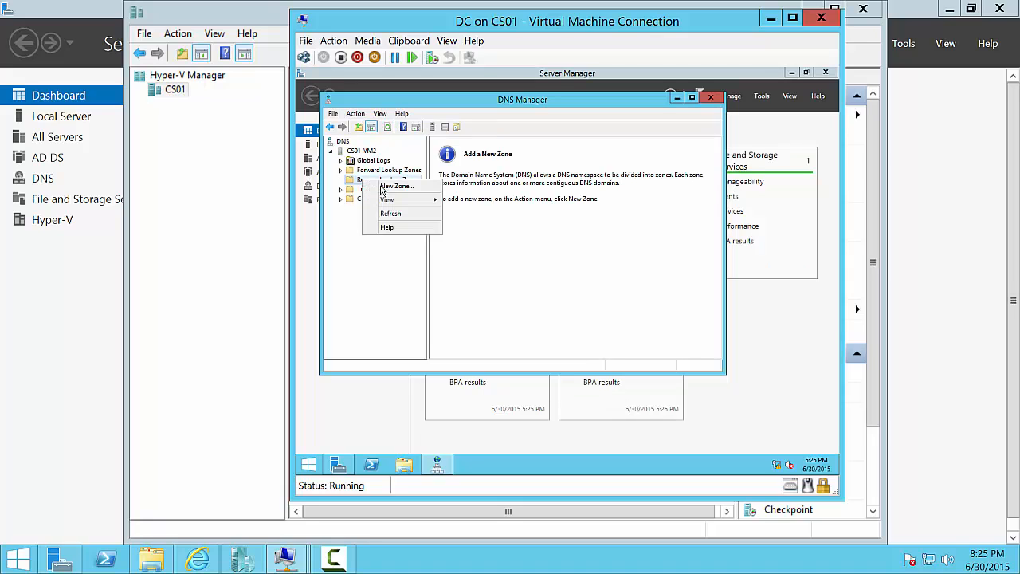
left_click(373, 190)
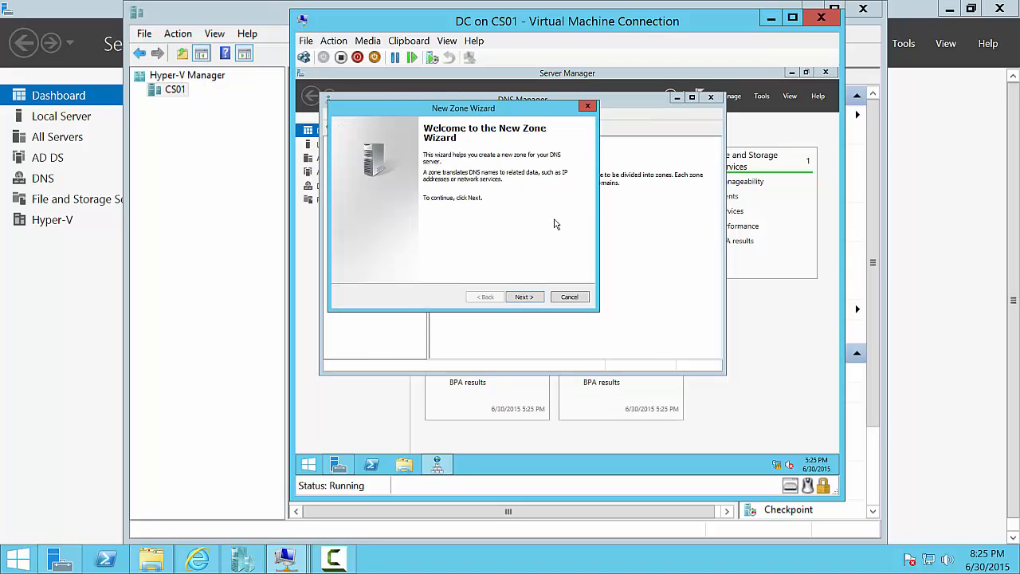
left_click(523, 297)
left_click(522, 297)
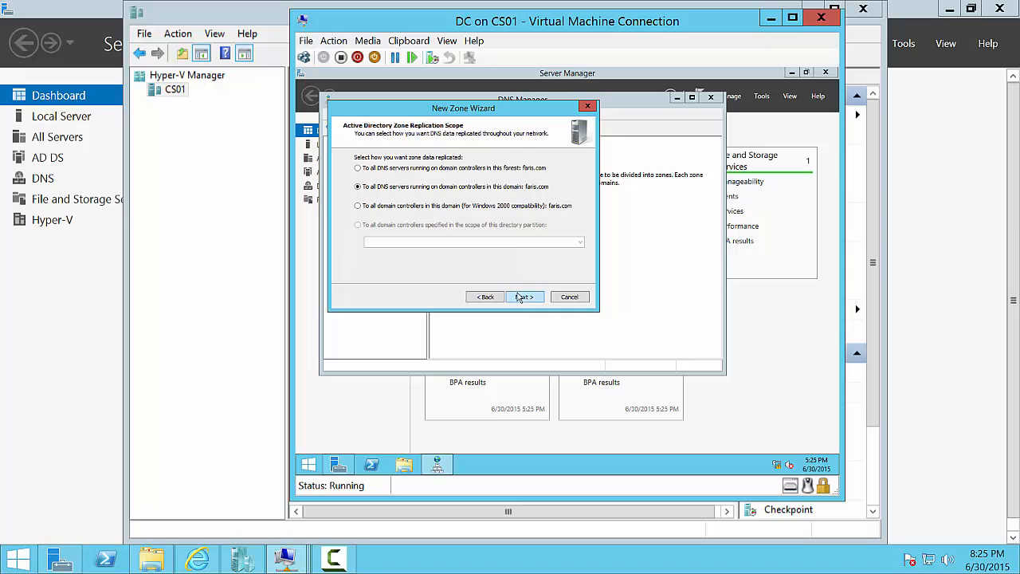
left_click(523, 298)
left_click(523, 297)
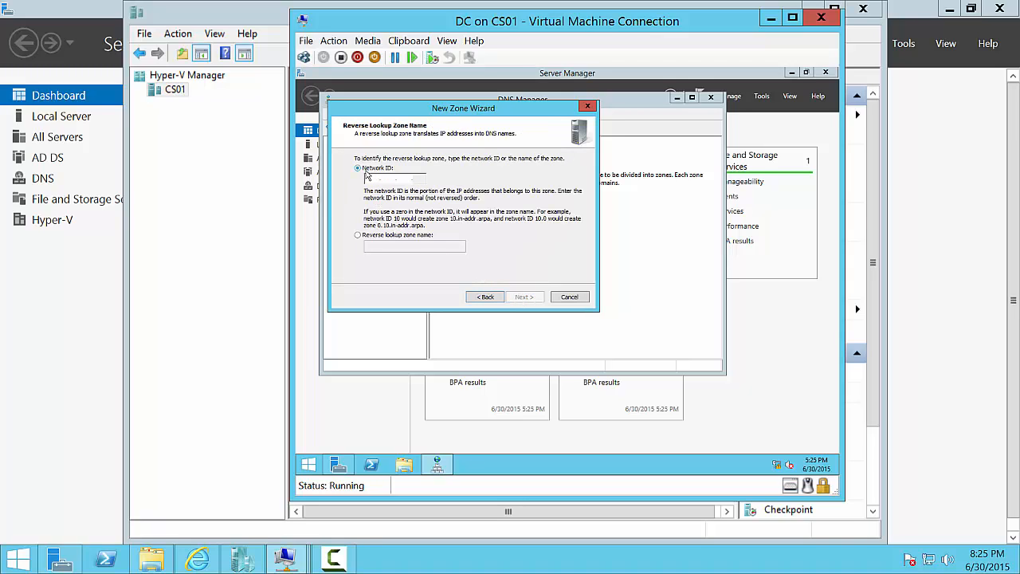
type("192.168.0")
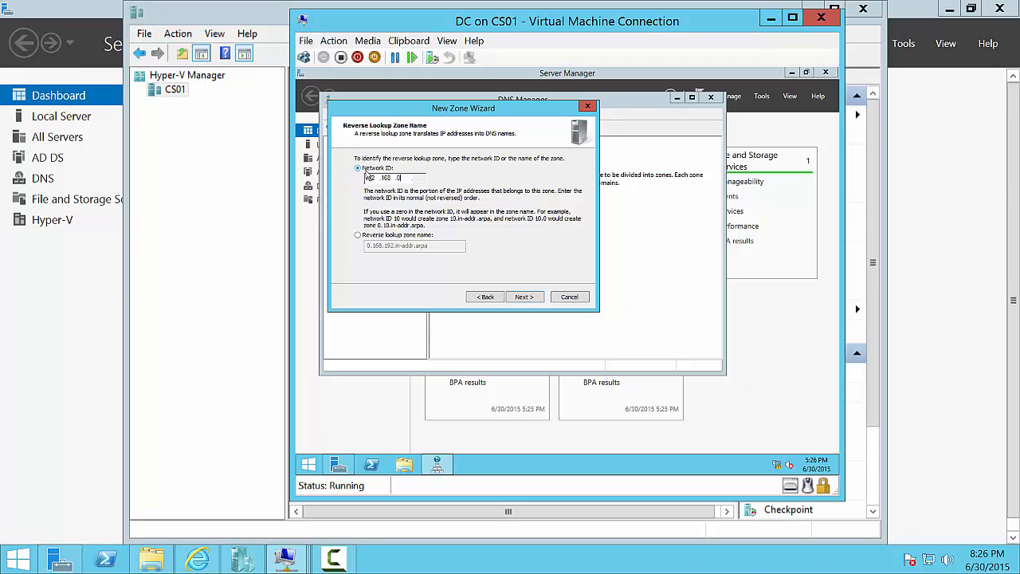
left_click(535, 299)
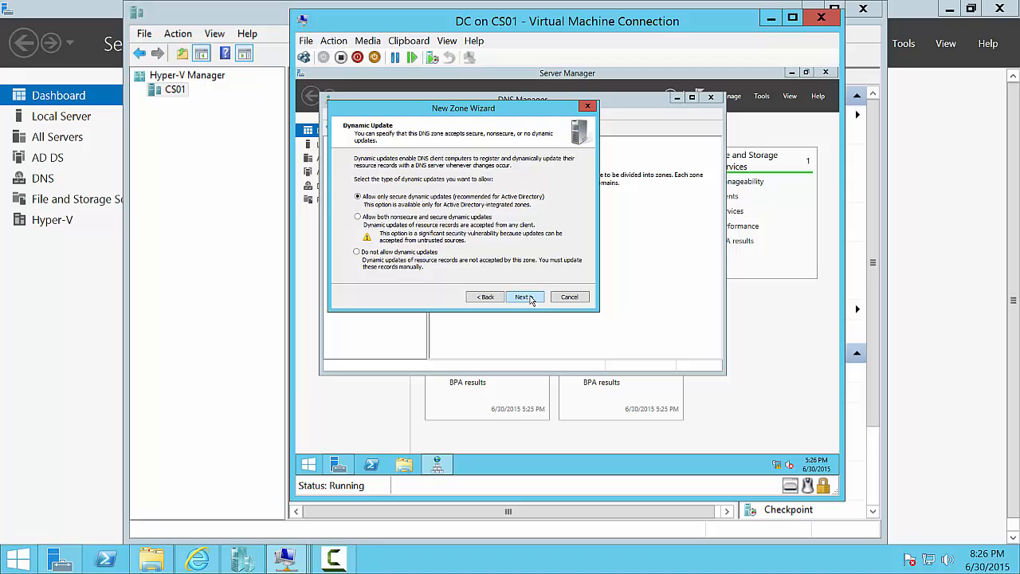
- Keep secure-only dynamic updates, finish the wizard, and view 0.168.192.in-addr.arpa's records
left_click(524, 296)
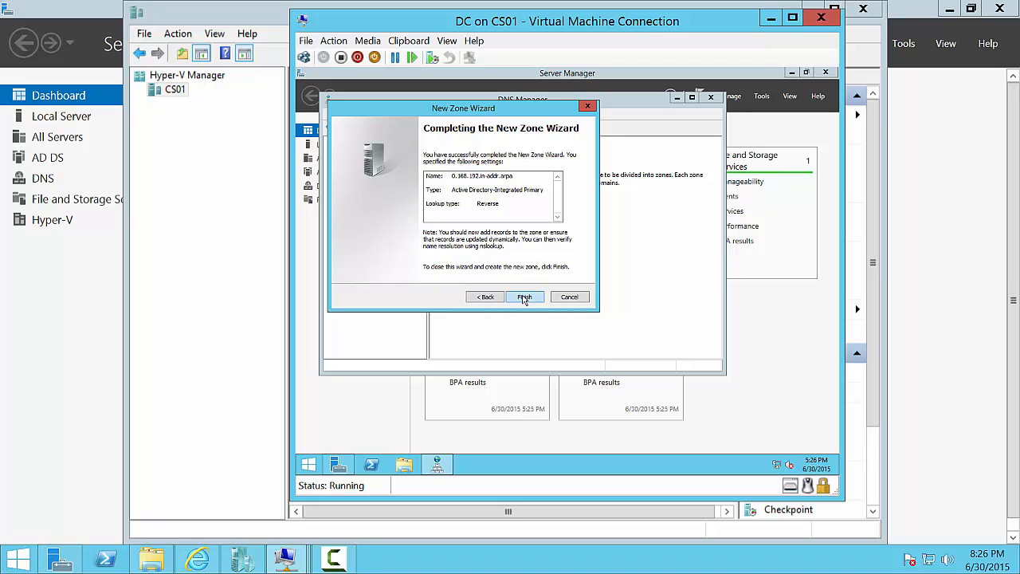
left_click(524, 296)
left_click(341, 179)
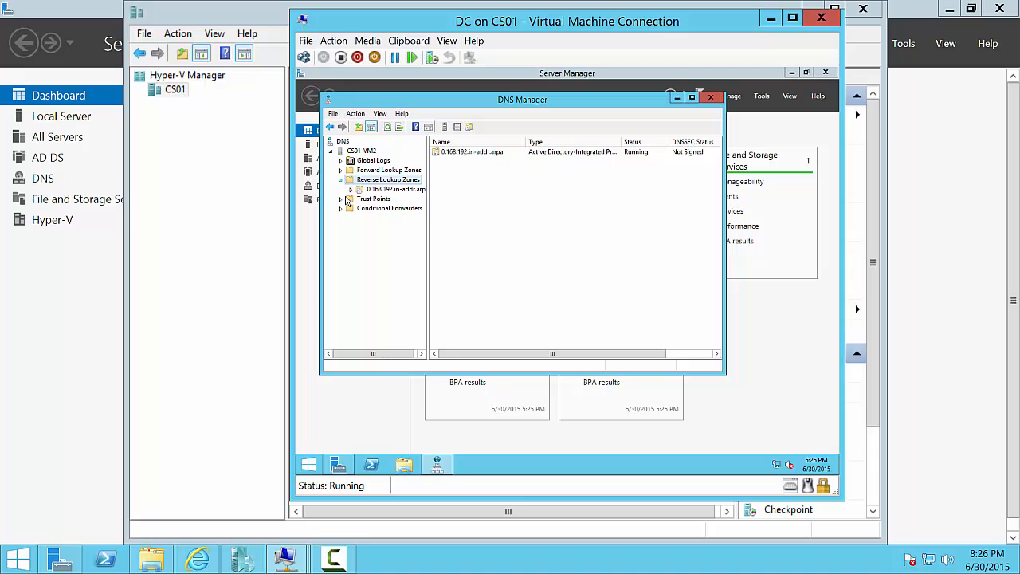
left_click(386, 190)
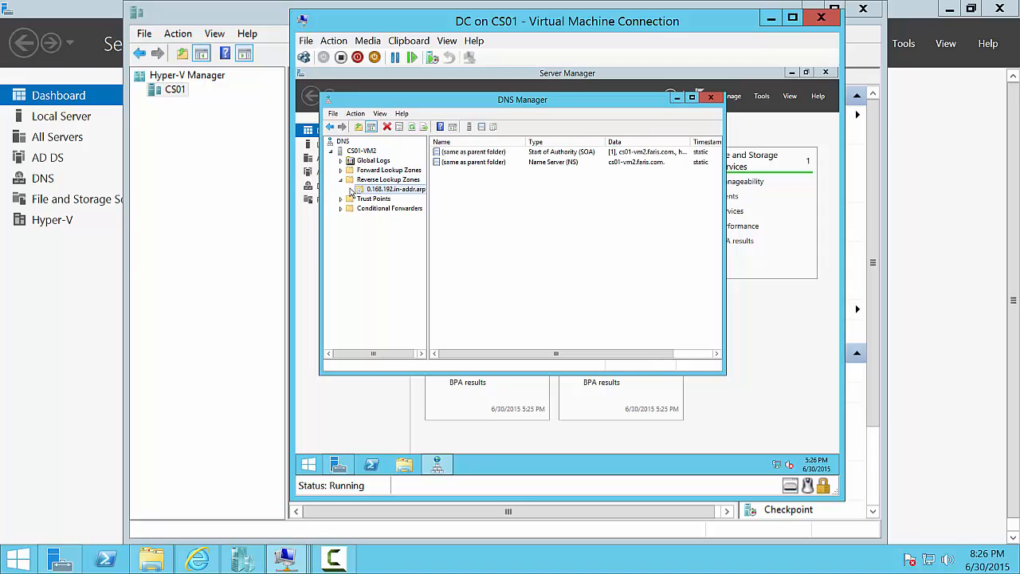
- Run ipconfig /registerdns elevated, refresh the zone to show the 192.168.0.2 PTR, and close DNS Manager
right_click(304, 469)
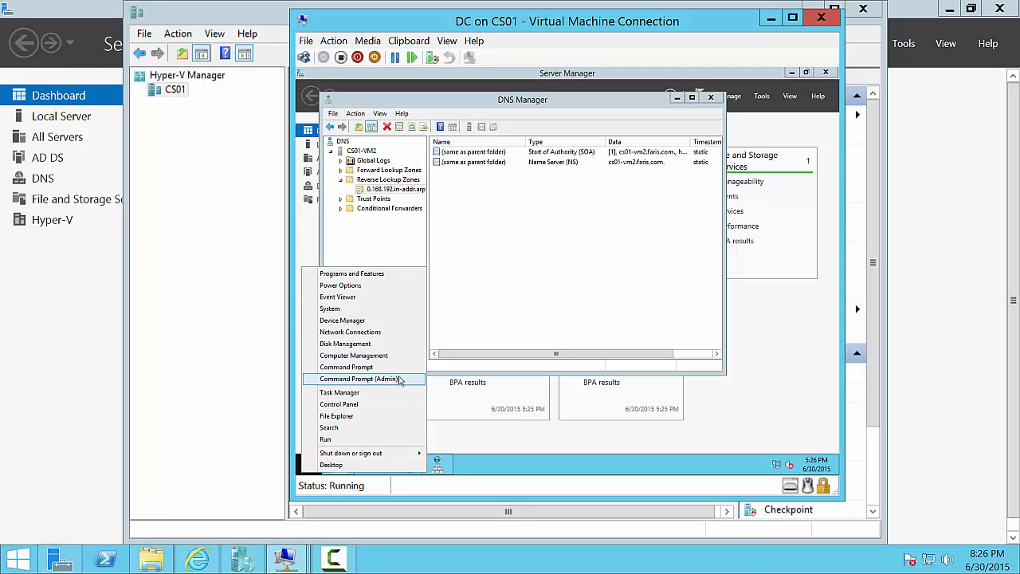
left_click(396, 378)
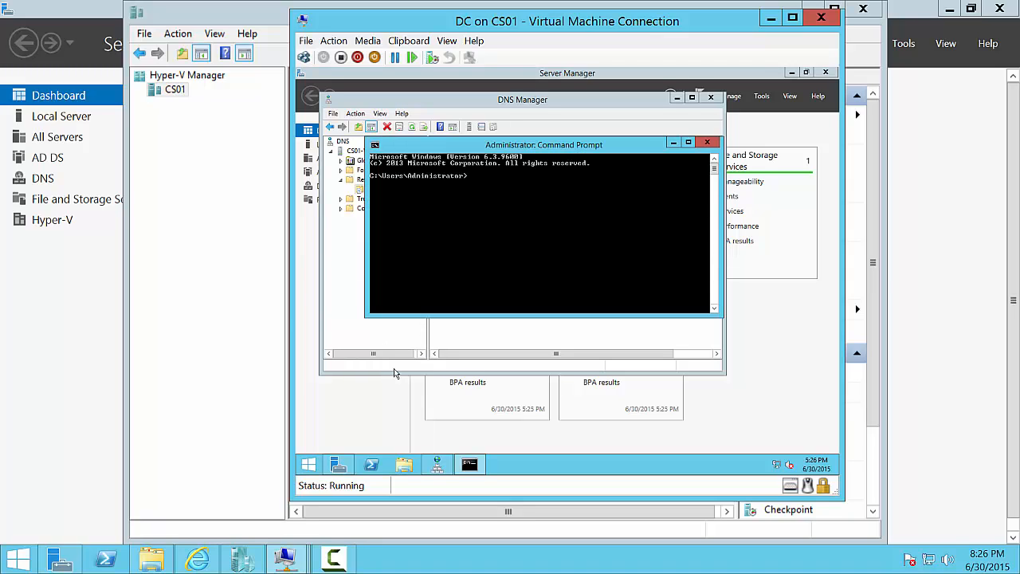
type("nfig /r")
type("egisterdns")
key("Return")
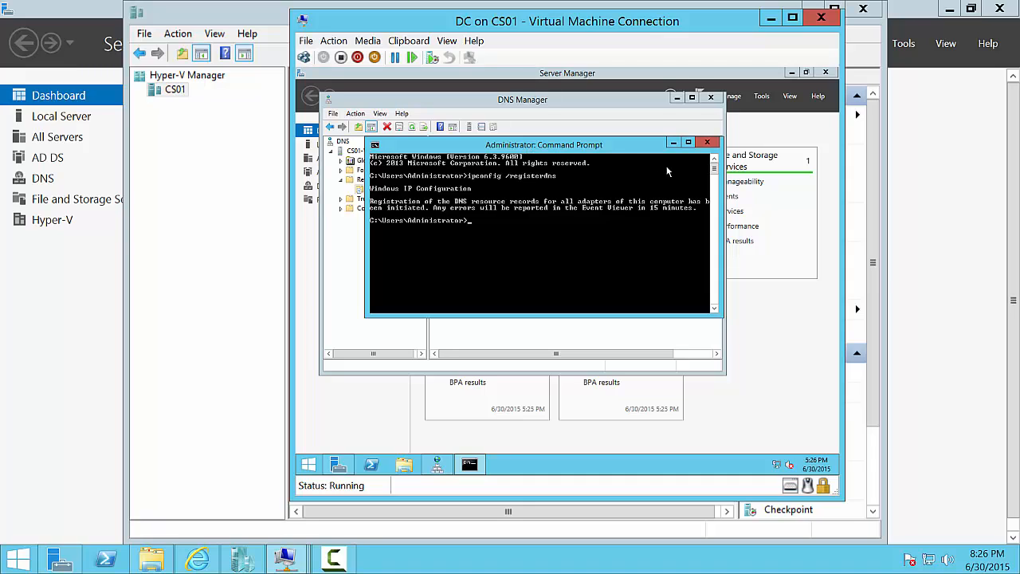
left_click(707, 142)
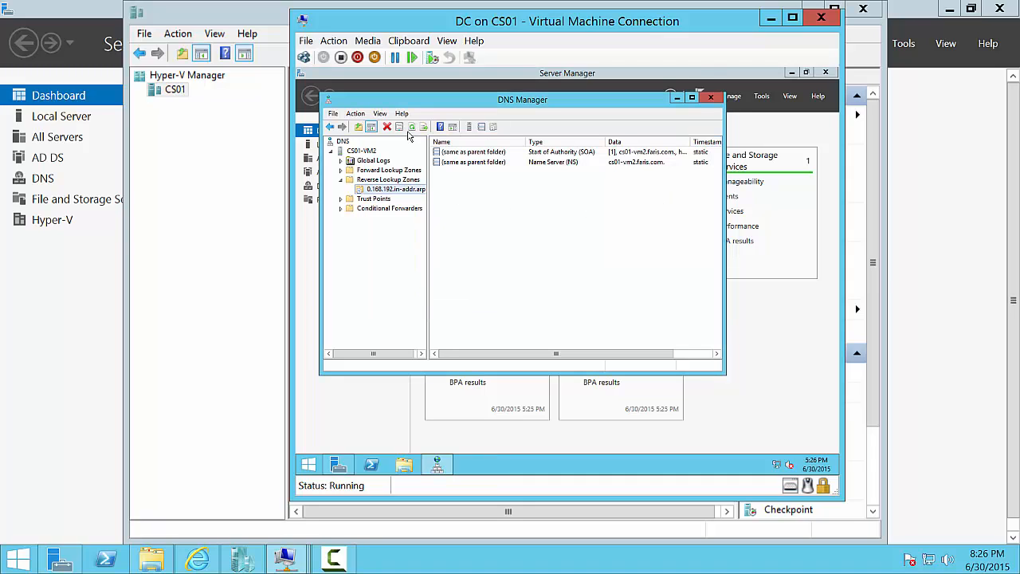
left_click(411, 128)
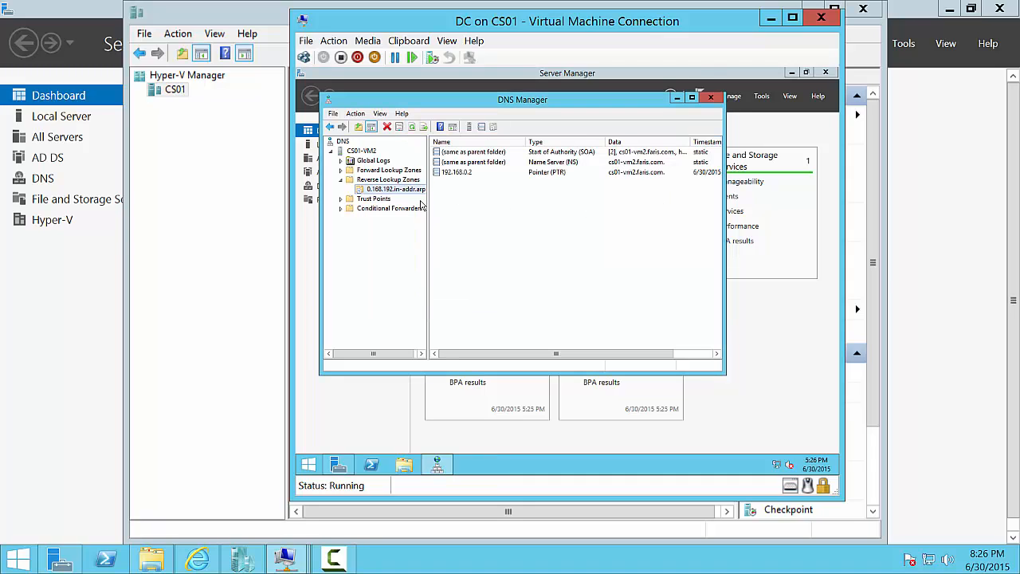
left_click(710, 97)
- Close the DC's connection and connect to the iSCSI VM's console
left_click(818, 18)
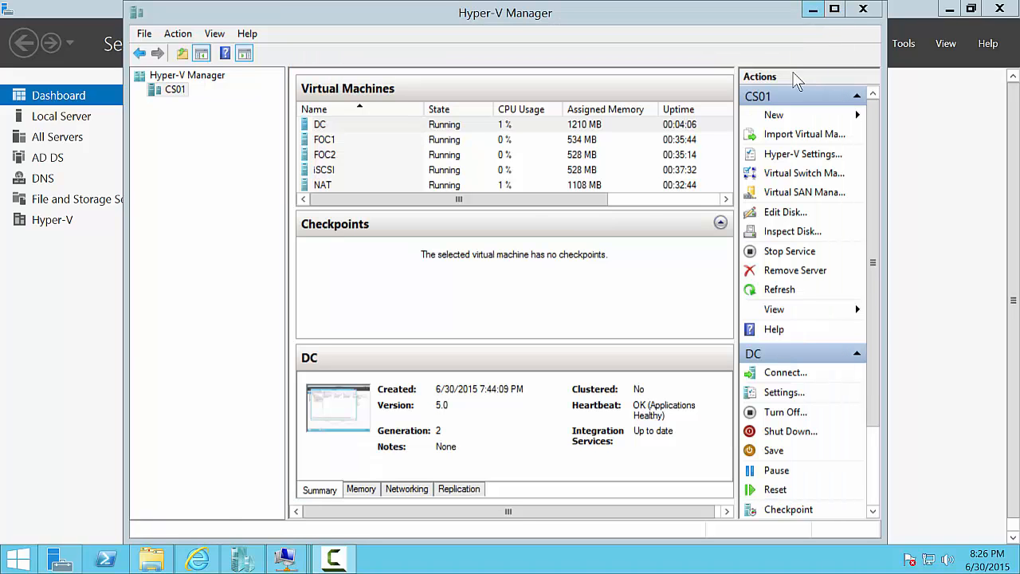
left_click(470, 175)
right_click(470, 172)
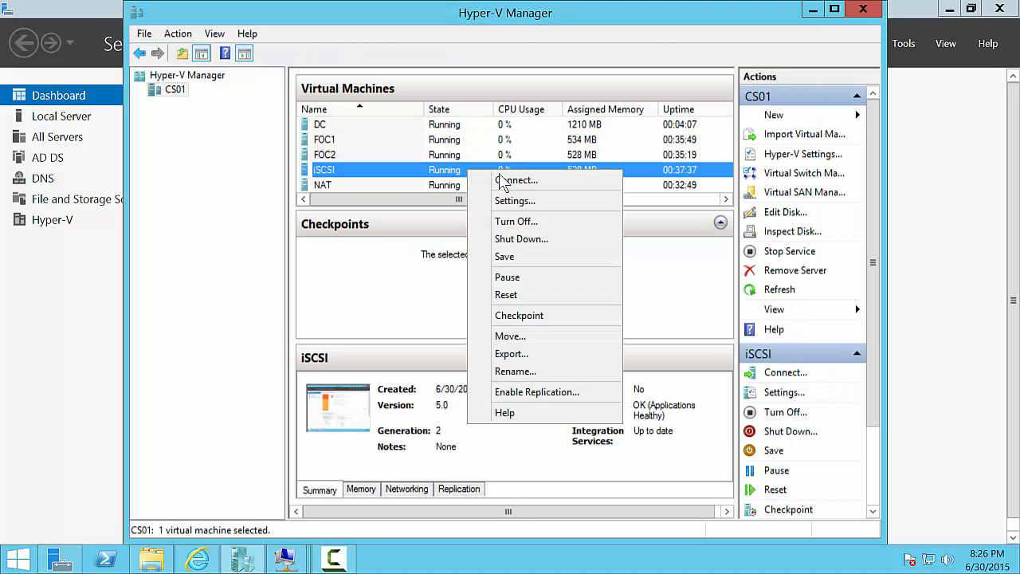
left_click(505, 179)
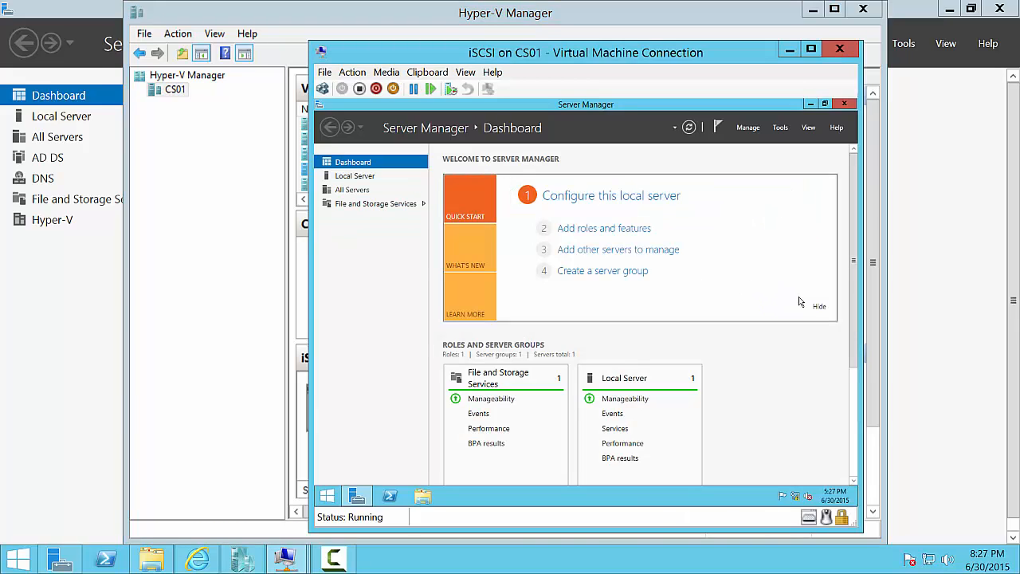
- Open the TCP/IPv4 properties of the iSCSI VM's Ethernet adapter
left_click(819, 307)
left_click(355, 178)
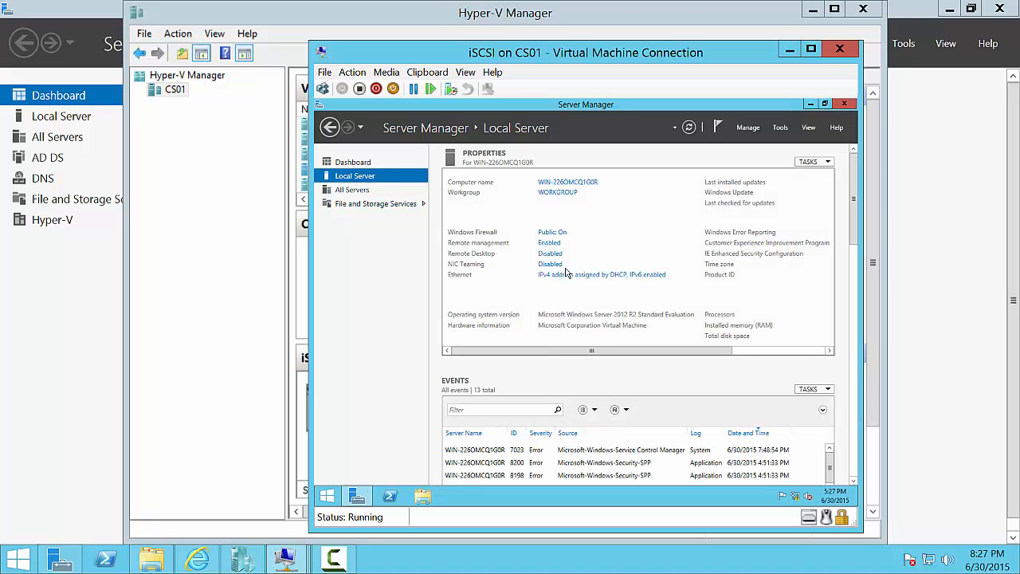
left_click(573, 276)
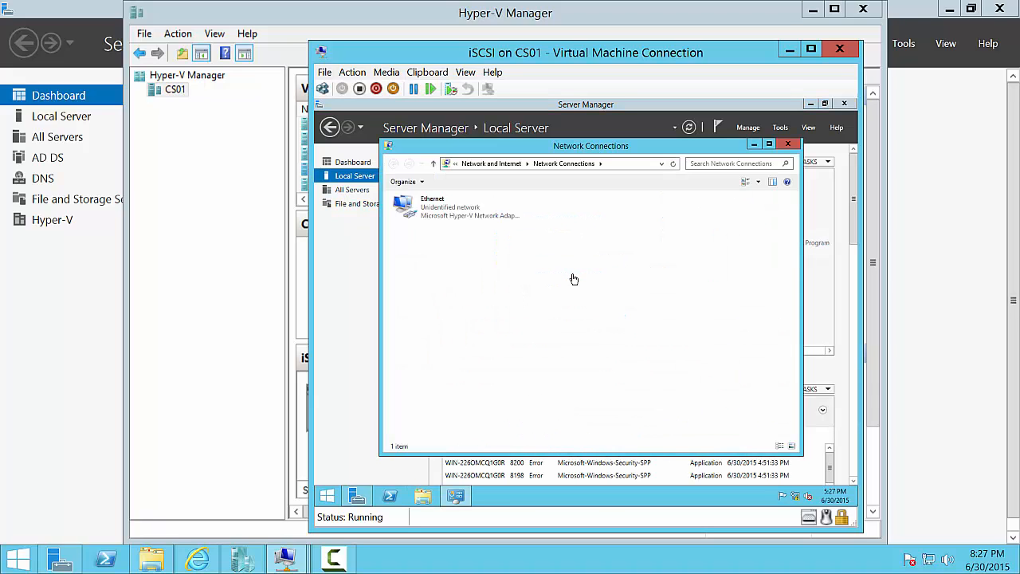
right_click(429, 208)
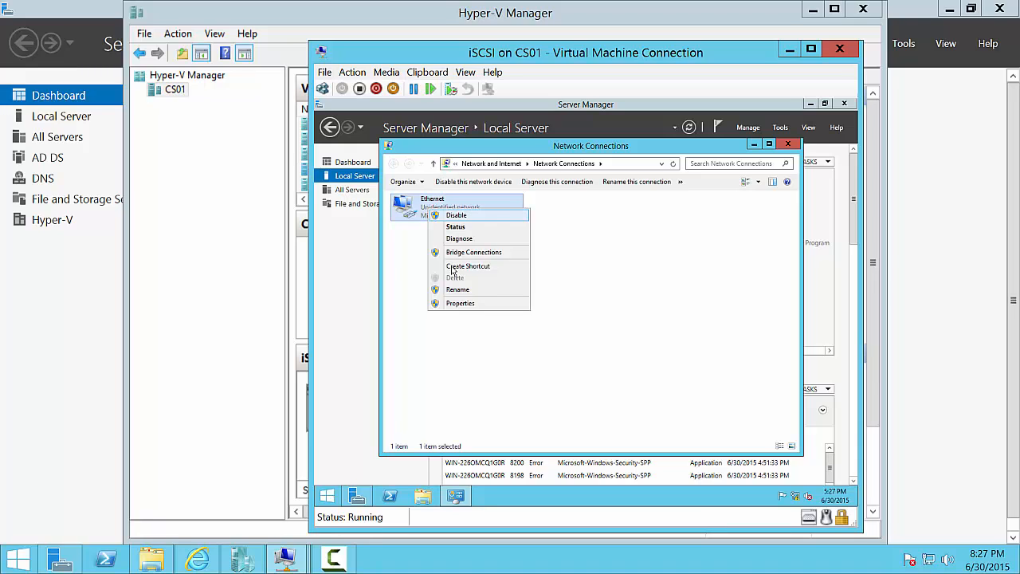
left_click(460, 304)
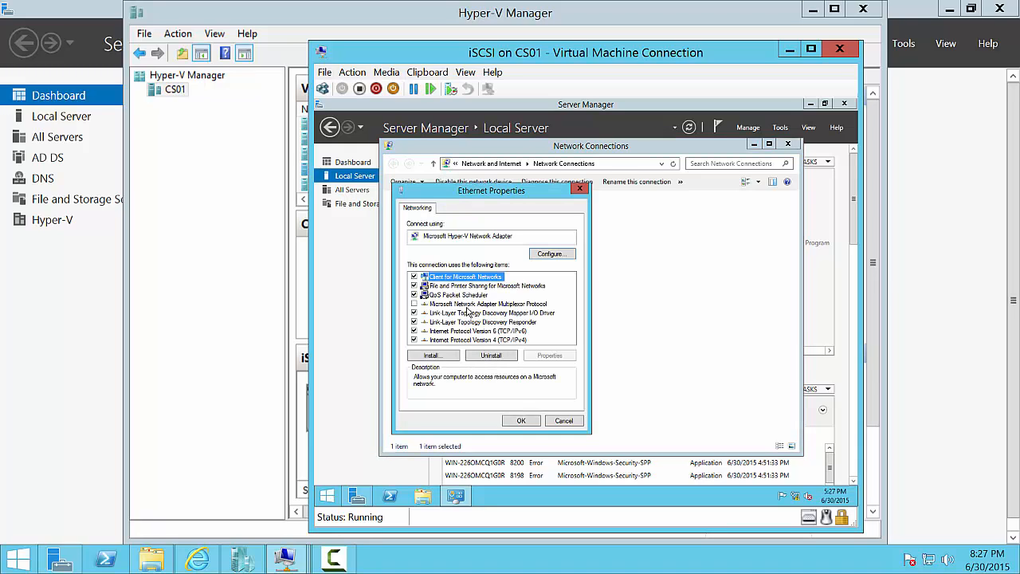
left_click(520, 340)
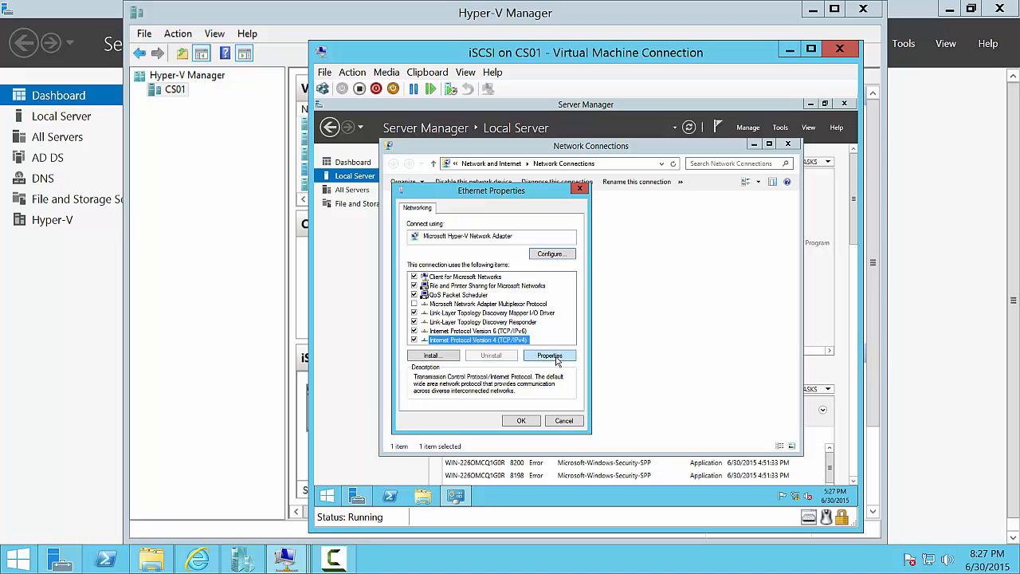
left_click(550, 355)
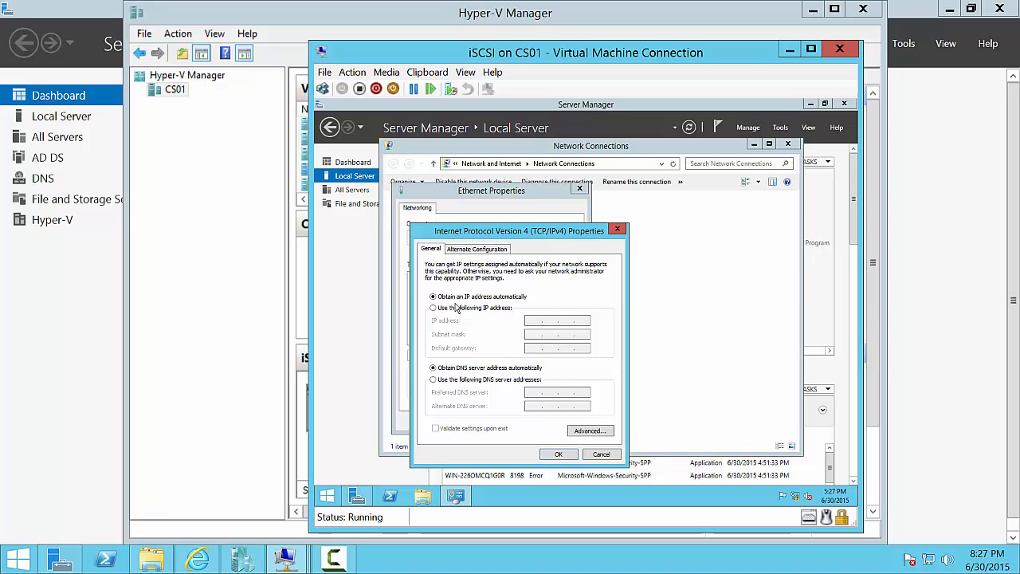
- Assign static IP 192.168.0.3, mask 255.255.255.0, gateway 192.168.0.1 and DNS 192.168.0.2
left_click(458, 309)
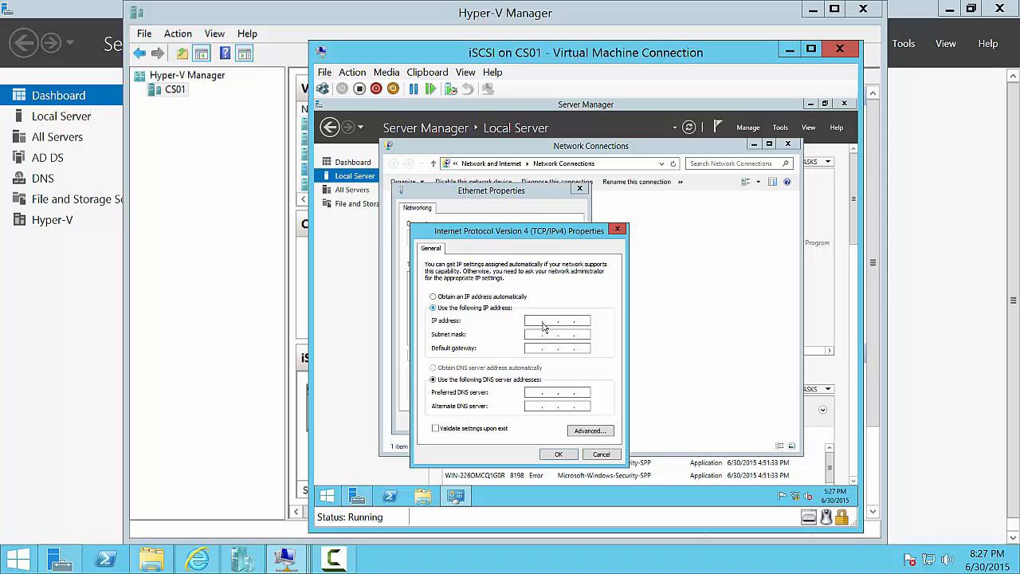
left_click(545, 322)
type("192 . 168 . ")
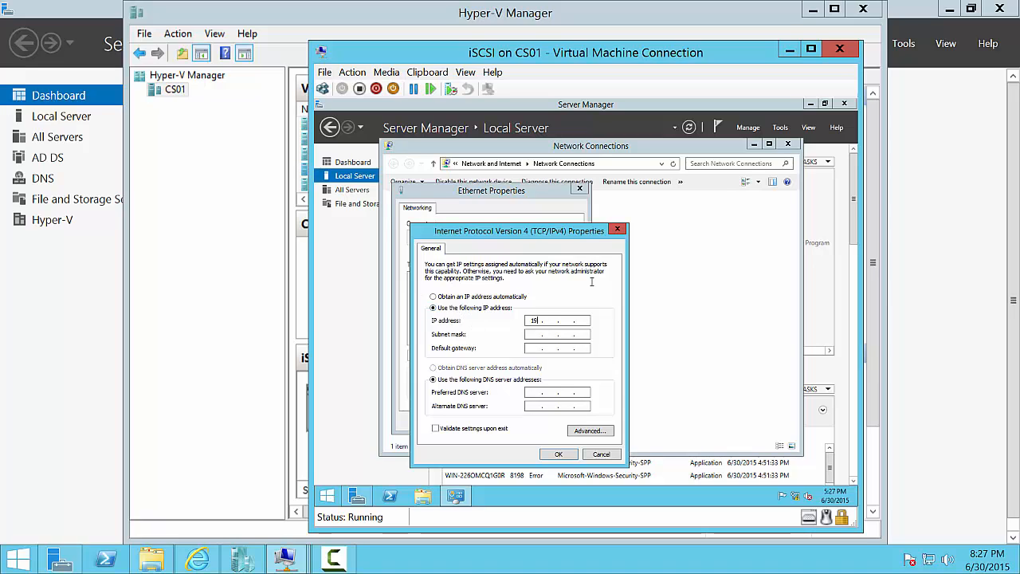
type("0 . 3")
key("Tab")
key("Tab")
type("192 . ")
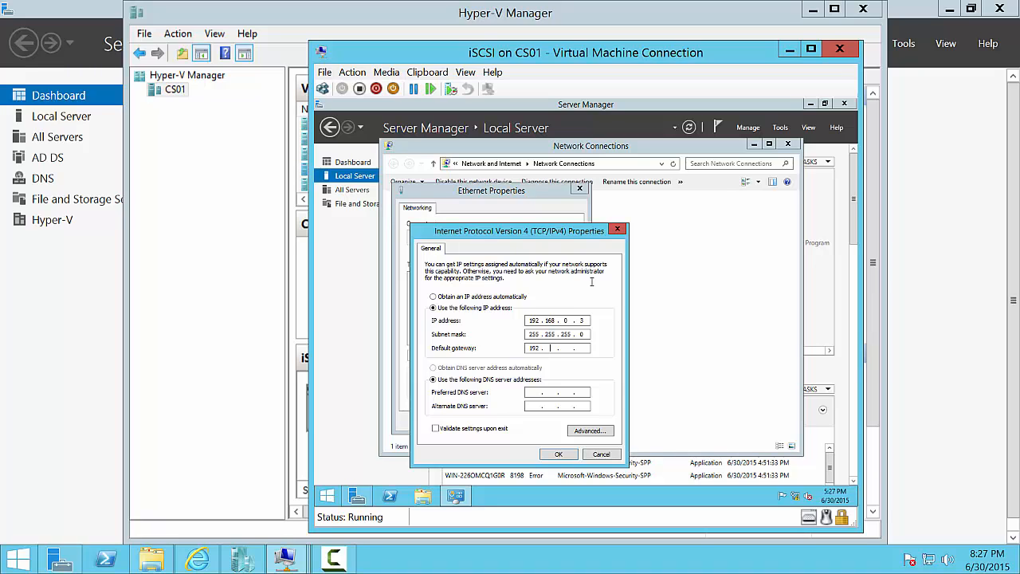
type("196 . 8")
key("BackSpace")
key("BackSpace")
key("BackSpace")
type("68.0.")
key("Tab")
key("Tab")
type("192.168.")
left_click(554, 454)
- Close the adapter properties and Network Connections, and dismiss System Properties unchanged
left_click(520, 420)
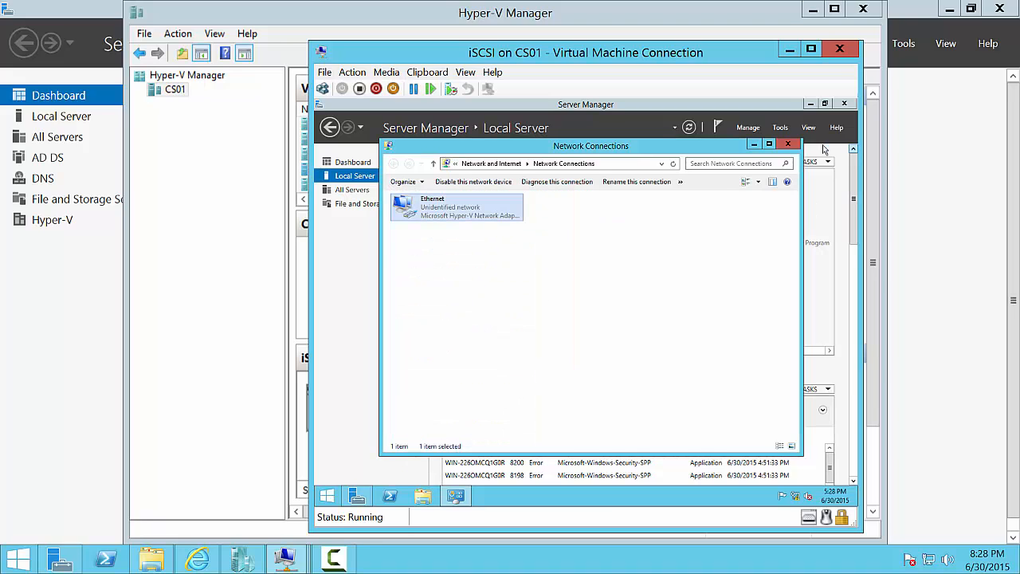
left_click(787, 144)
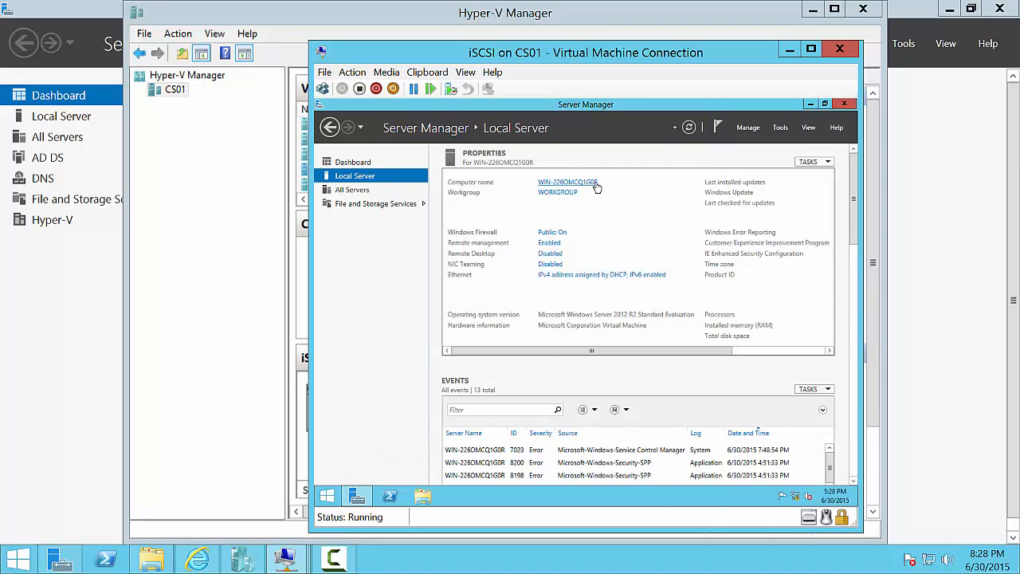
left_click(594, 183)
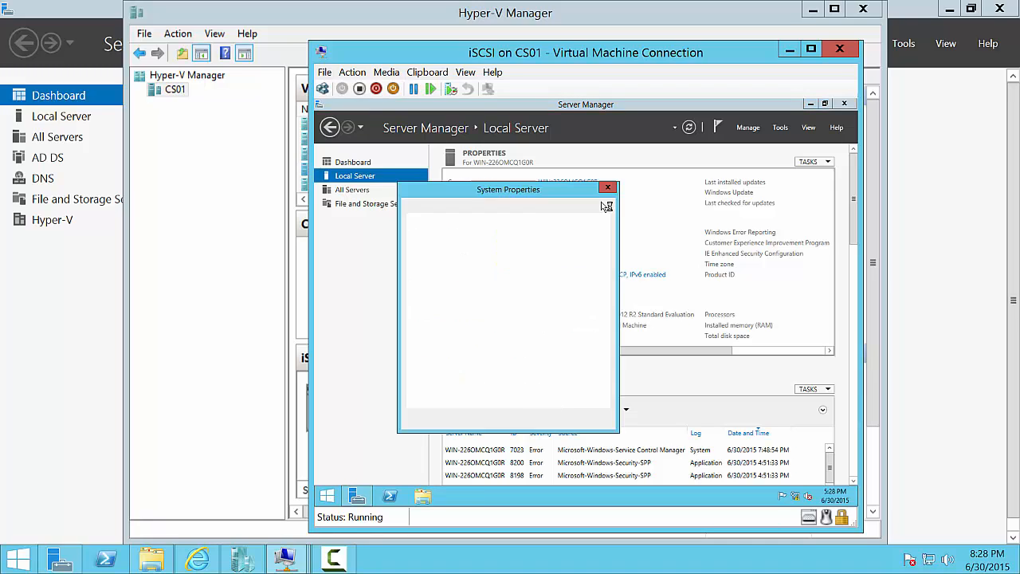
left_click(560, 423)
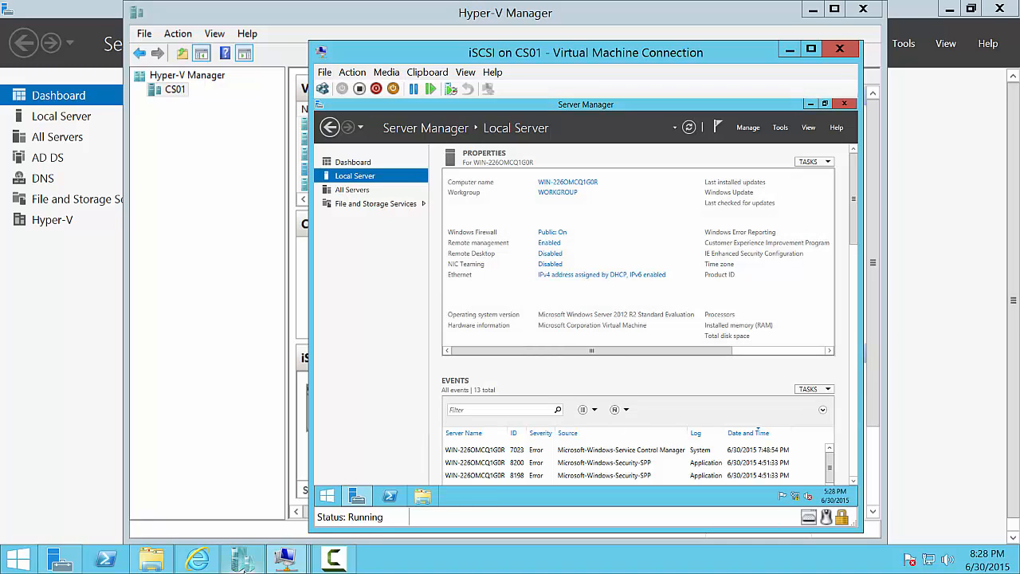
- Run Set-NetConnectionProfile -NetworkCategory Private in PowerShell to make the network Private
left_click(390, 496)
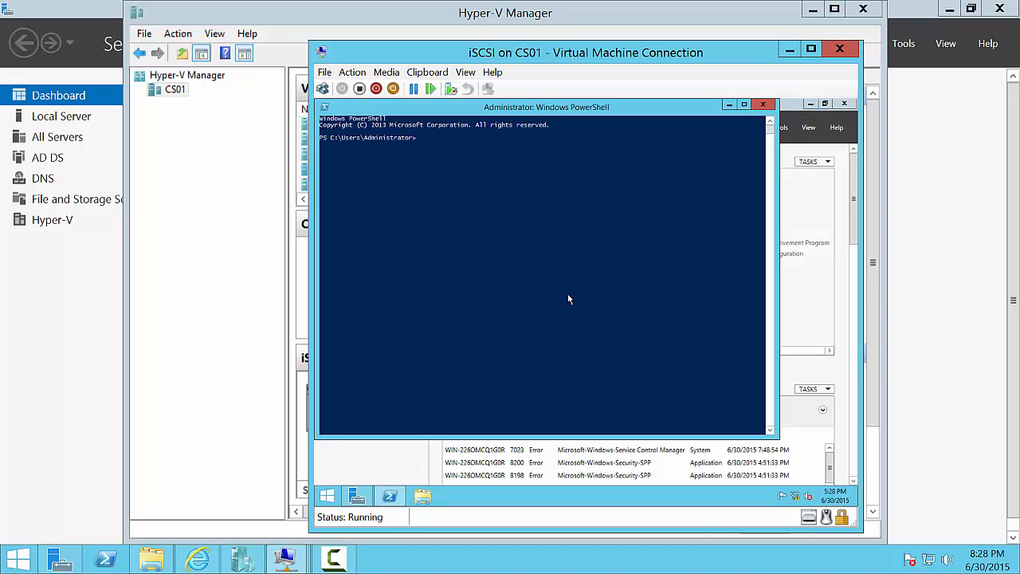
type("set-")
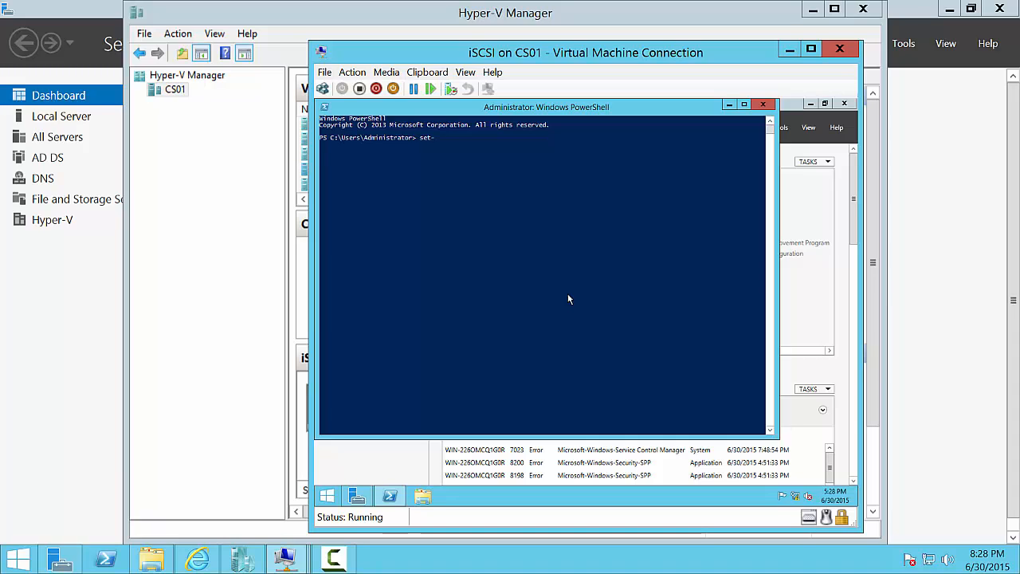
type("network")
key("BackSpace")
key("BackSpace")
key("BackSpace")
type("co")
key("Tab")
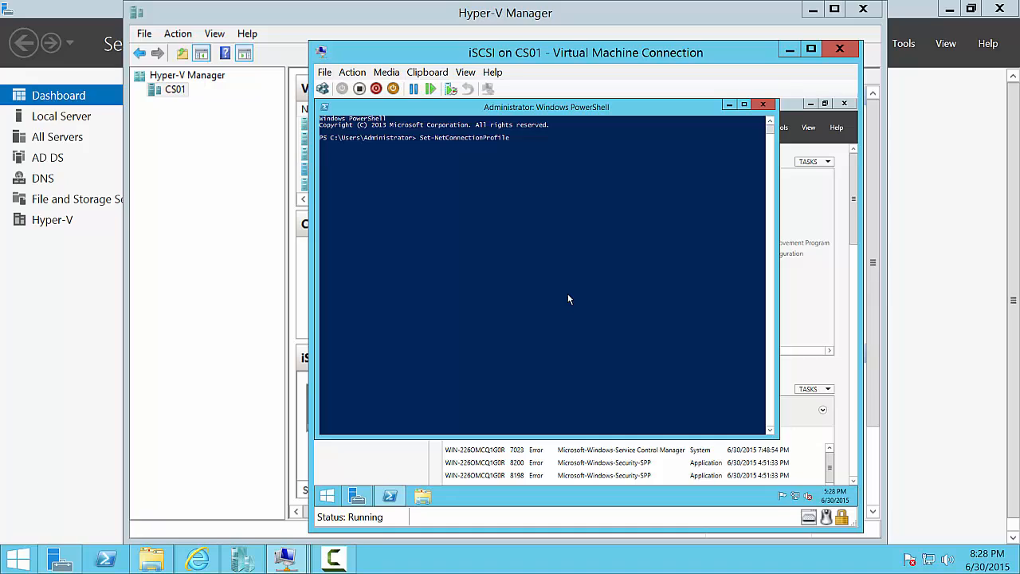
type("-netcat")
key("Tab")
type("Private")
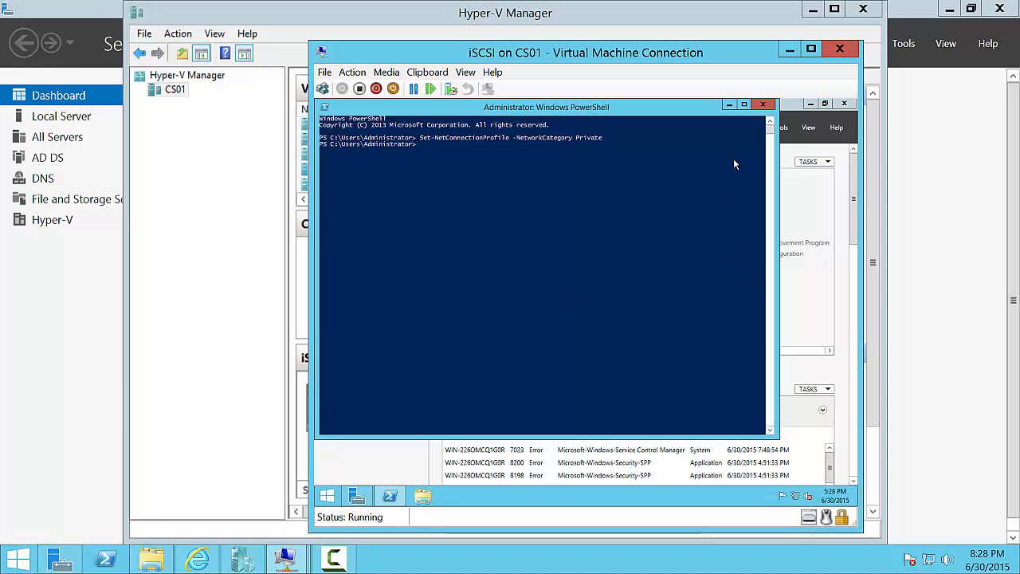
left_click(763, 104)
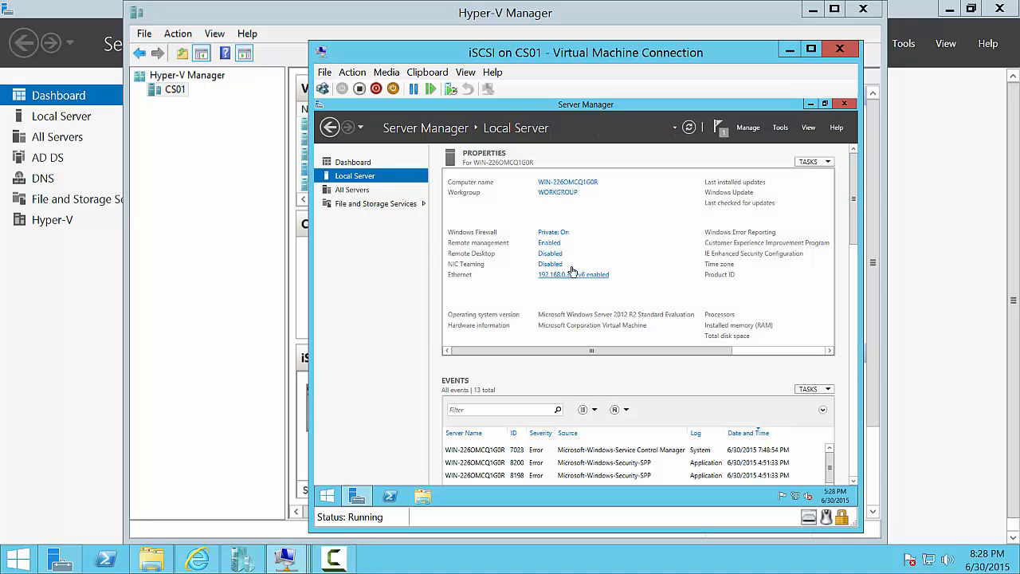
- Rename the computer to cs01-vm3 and set it to join the faris.com domain
left_click(575, 183)
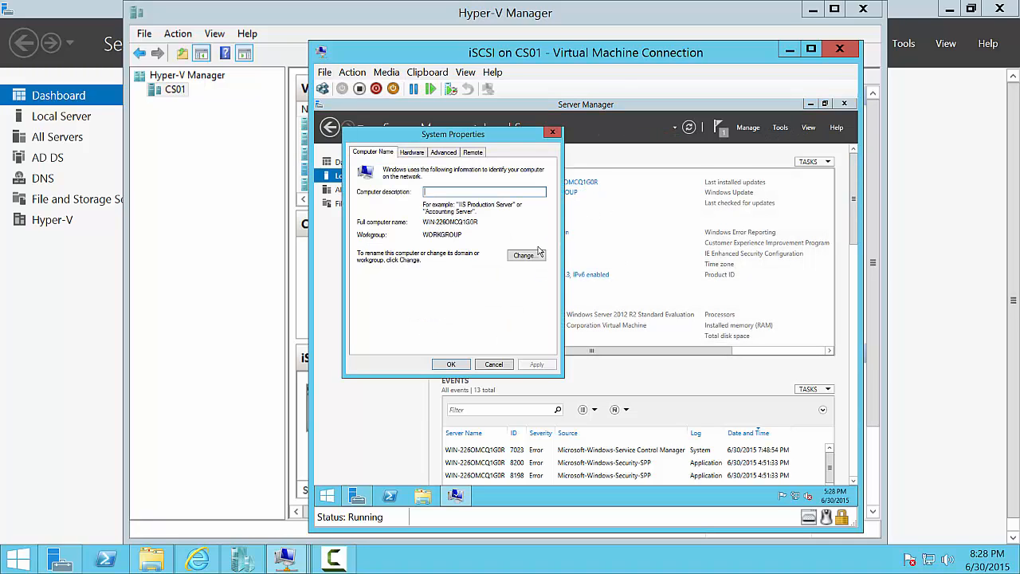
left_click(534, 254)
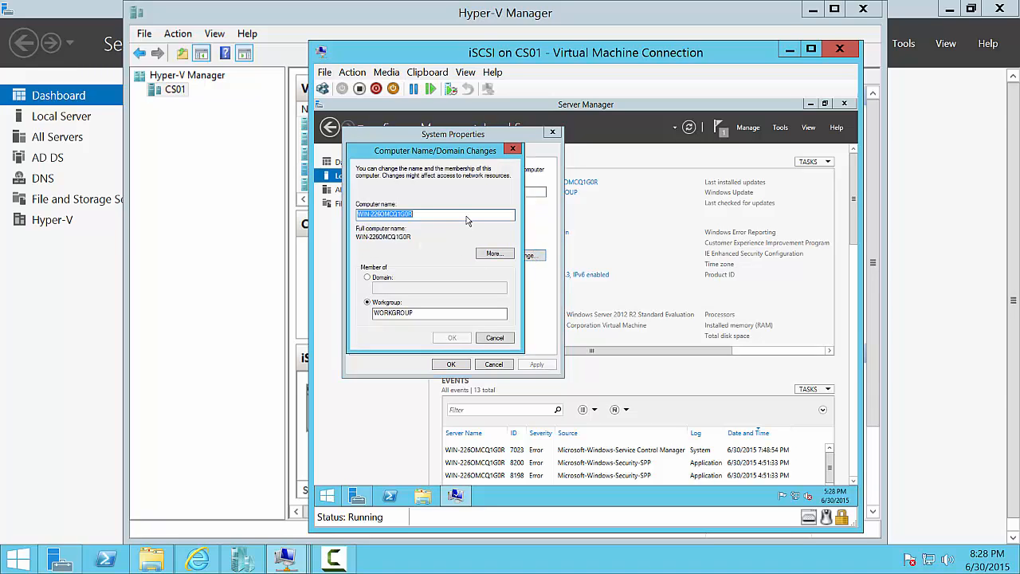
type("cs01-vm3")
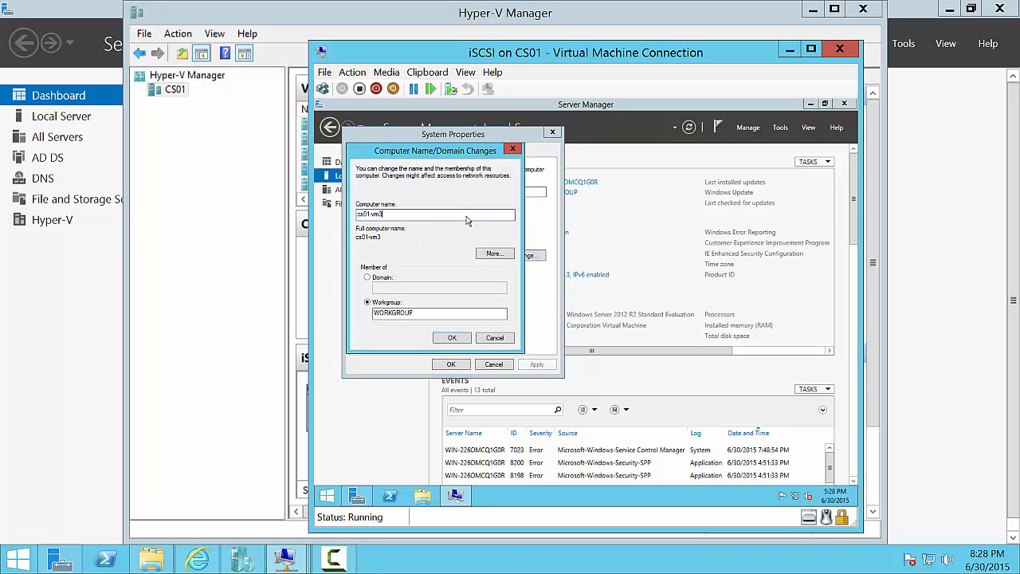
left_click(368, 277)
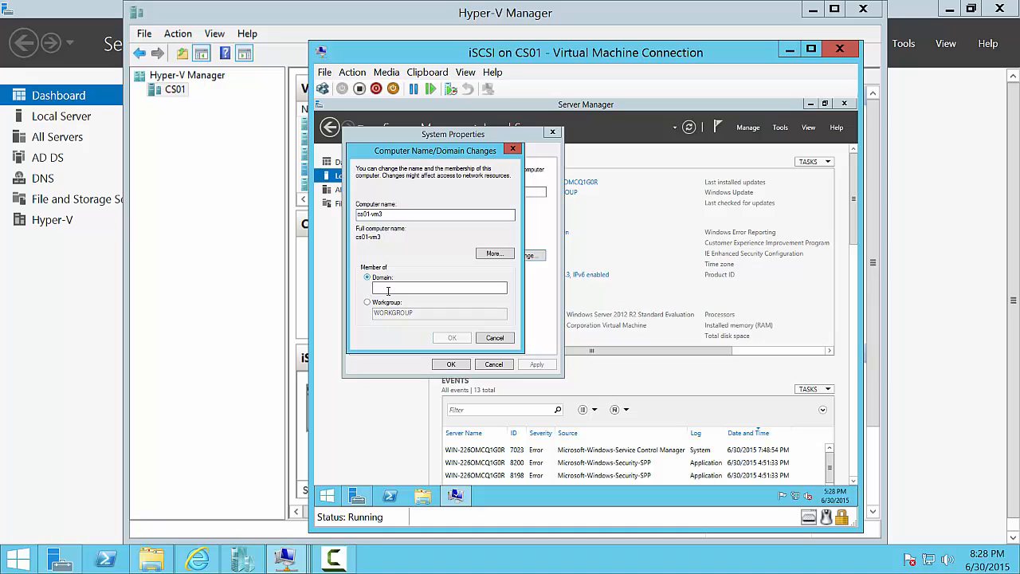
type("faris.")
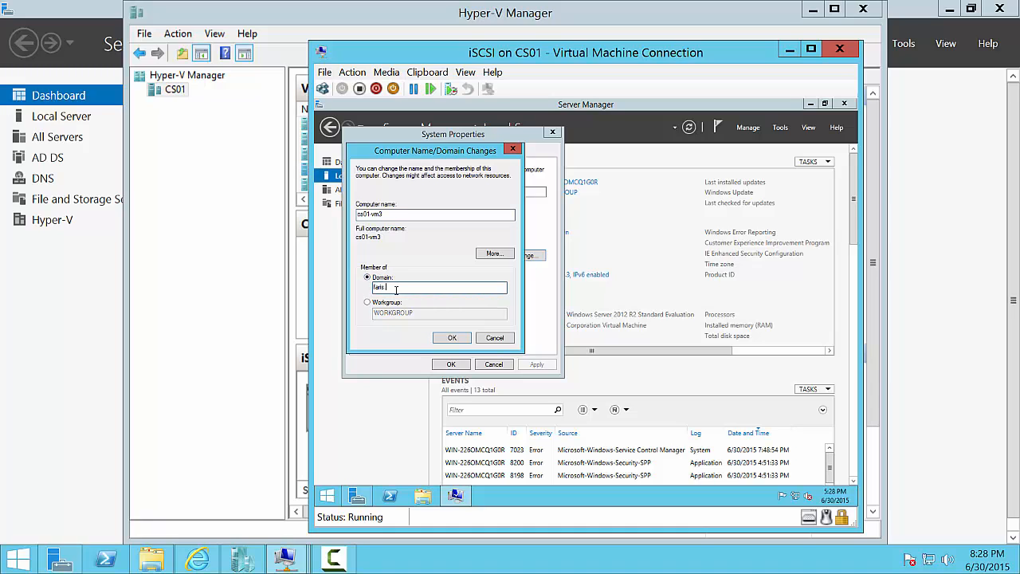
type("com")
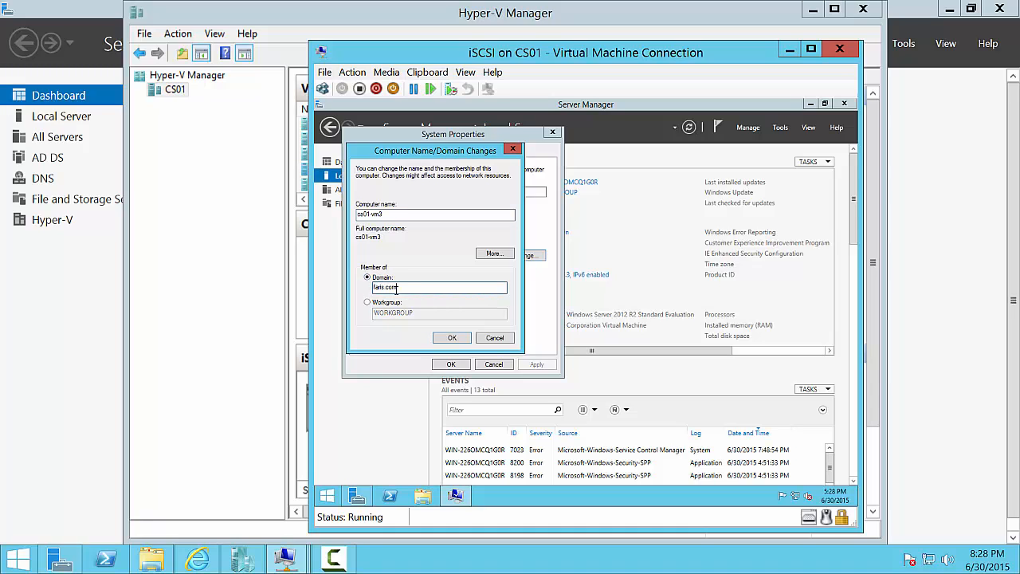
left_click(450, 337)
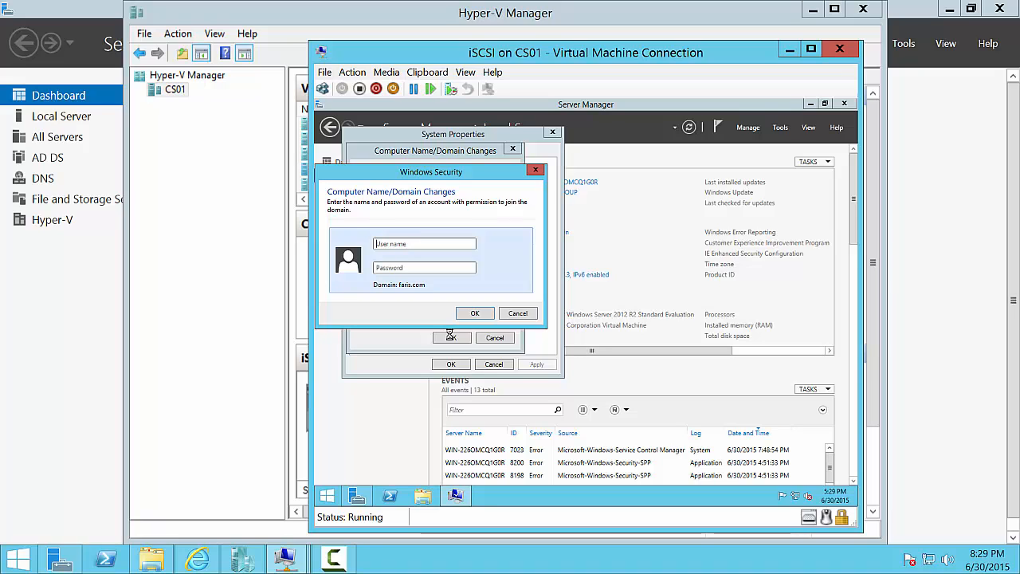
- Authenticate as the domain administrator, acknowledge the welcome and restart notices, and restart now
type("administrator")
key("Tab")
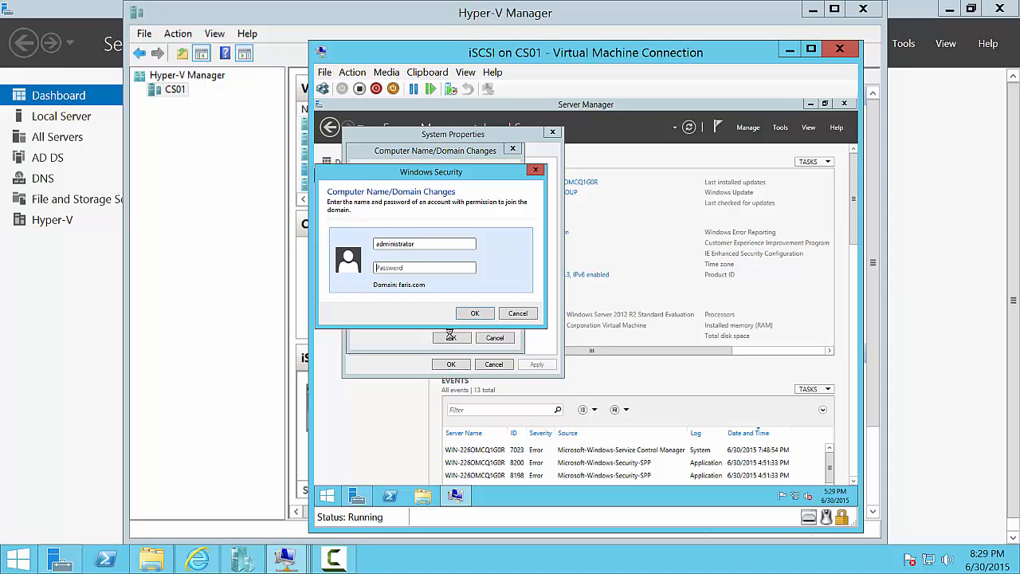
type("Pa$$w0rd")
left_click(486, 314)
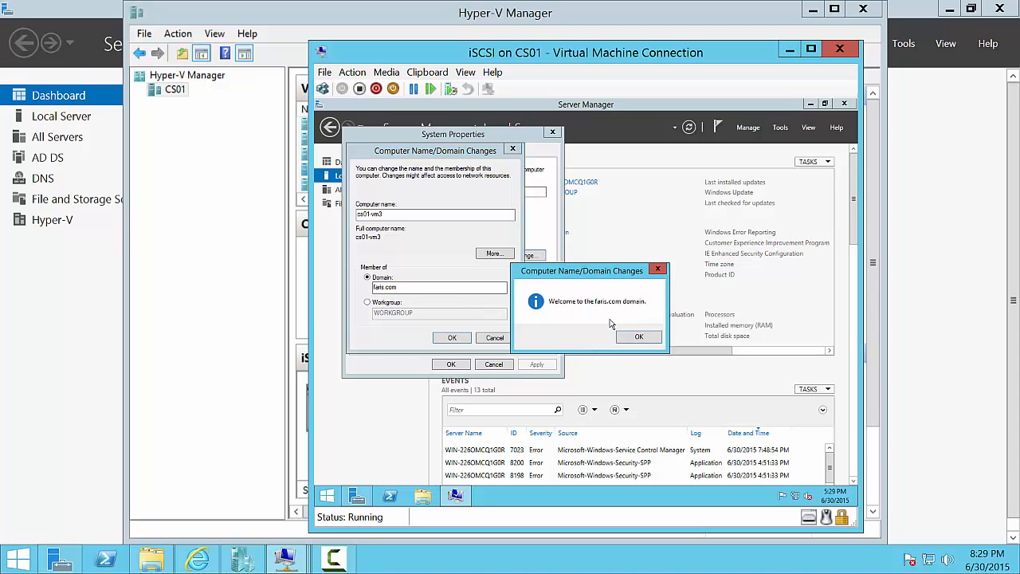
left_click(635, 342)
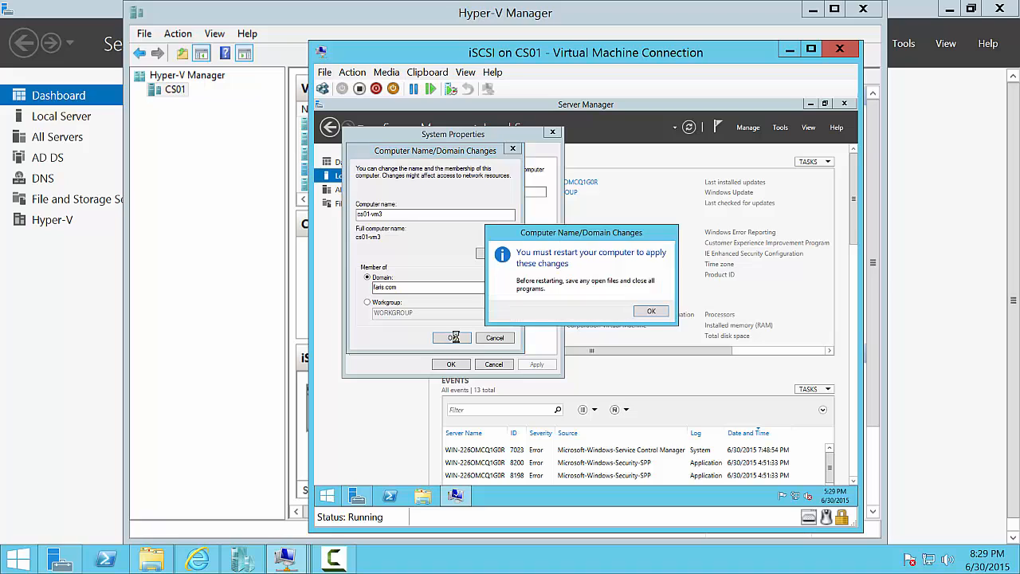
left_click(652, 311)
left_click(451, 364)
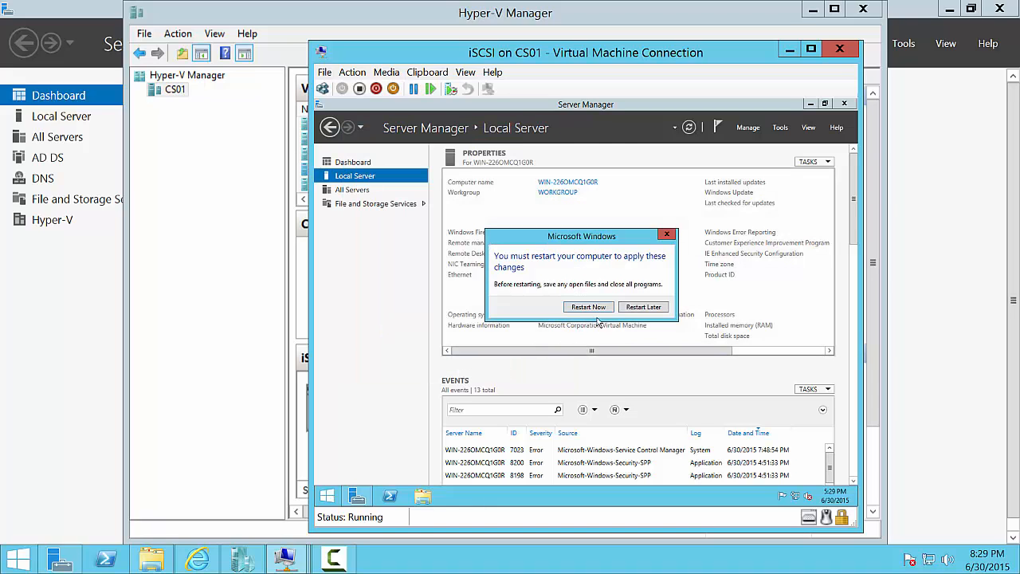
left_click(587, 310)
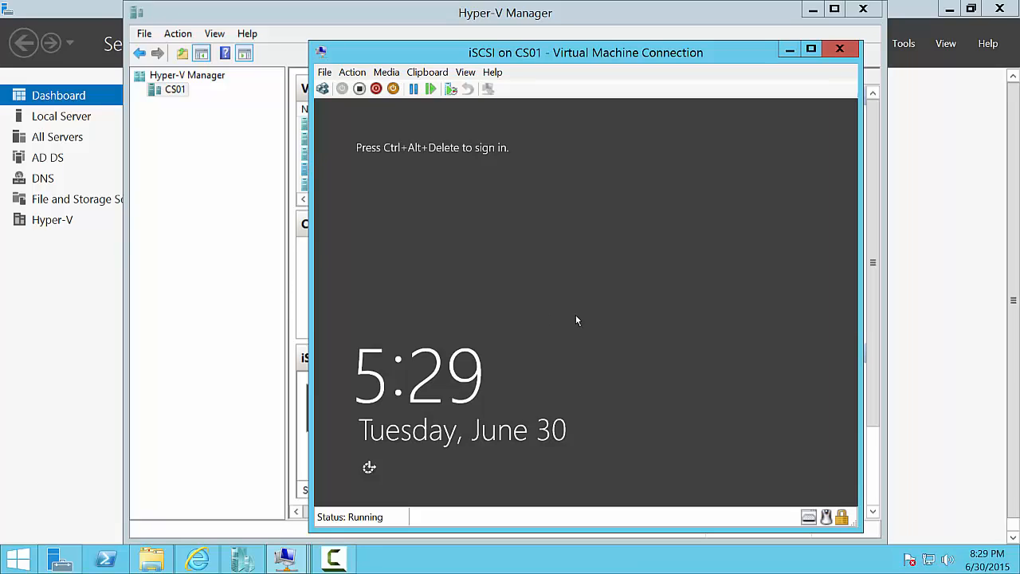
- Sign in to the iSCSI VM as Other user faris\administrator with the domain admin password
key("ctrl+alt+End")
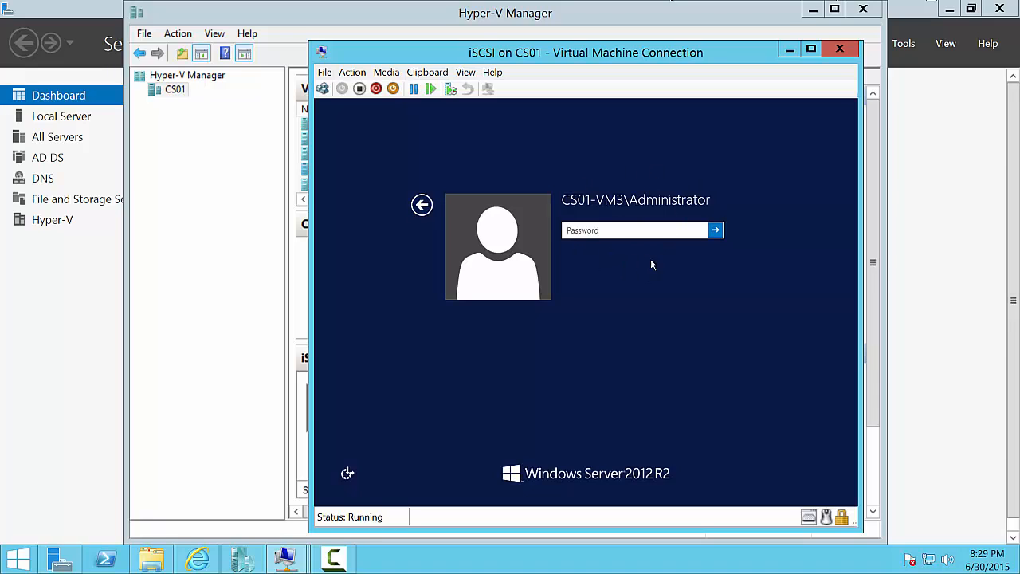
left_click(422, 205)
left_click(614, 283)
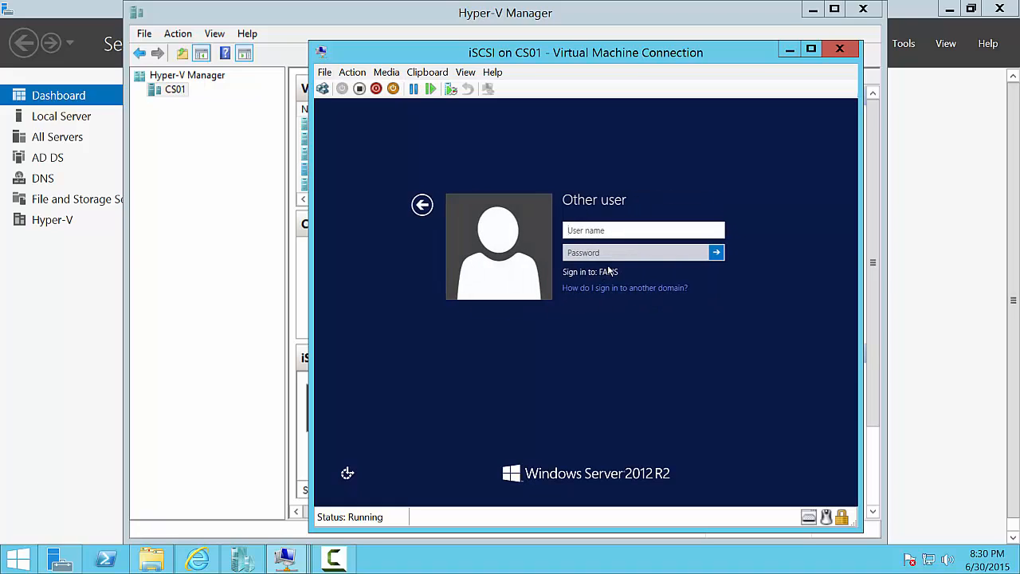
type("faru")
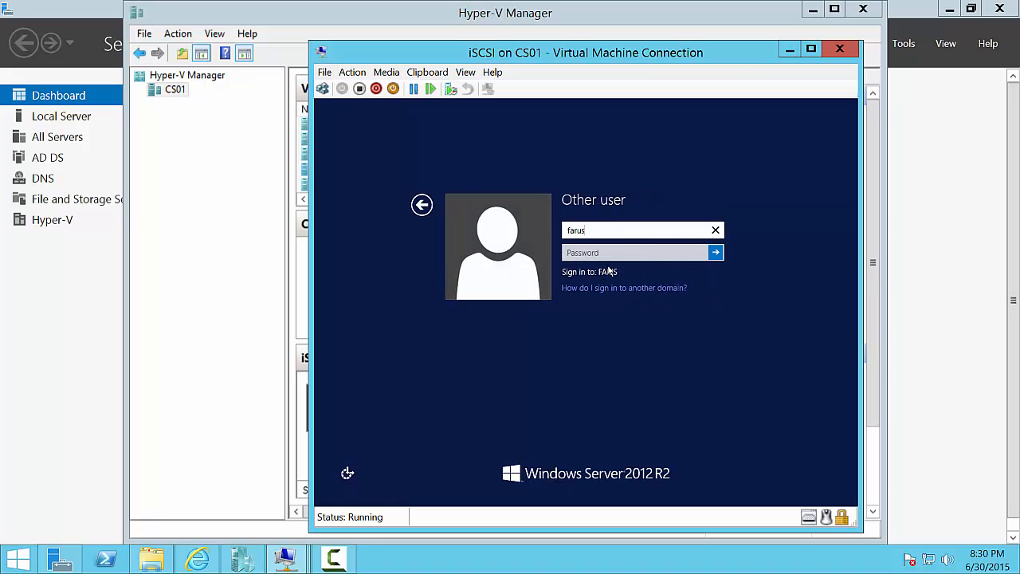
type("s")
key("BackSpace")
key("BackSpace")
type("is\\administrator")
key("Tab")
type("Pa$$w0rd")
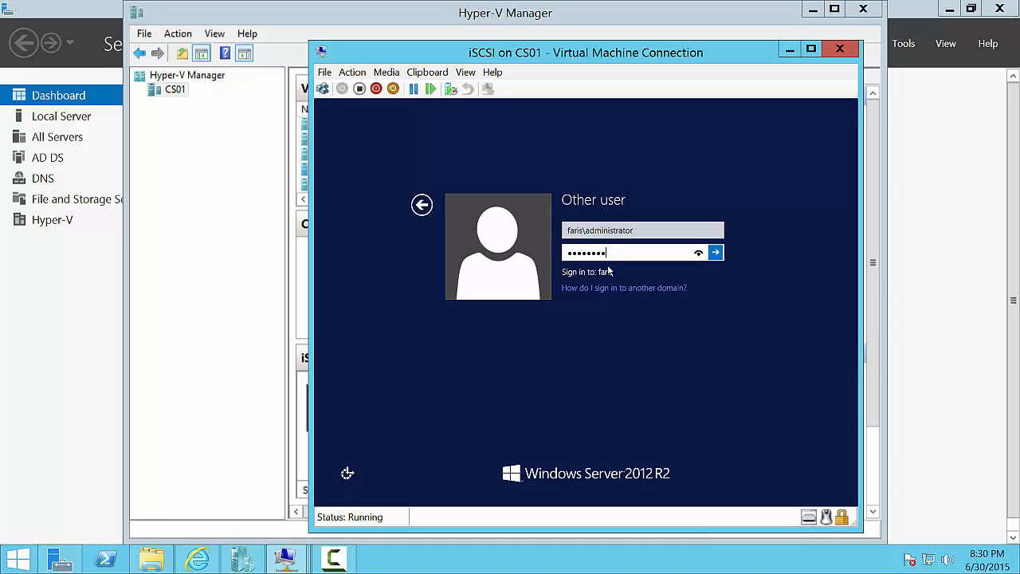
key("Return")
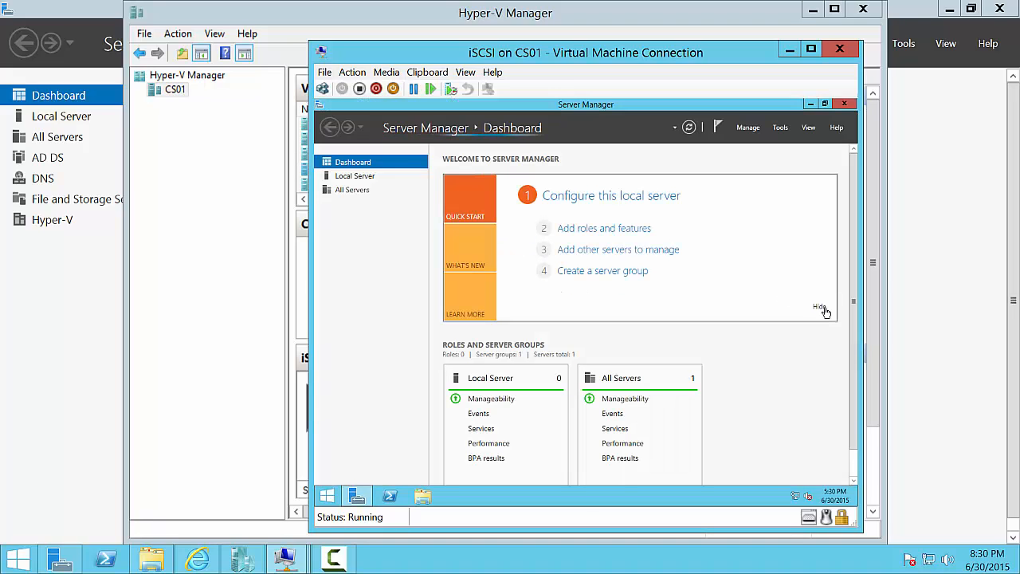
- Hide the Server Manager welcome panel and launch Add Roles and Features from the Manage menu
left_click(823, 323)
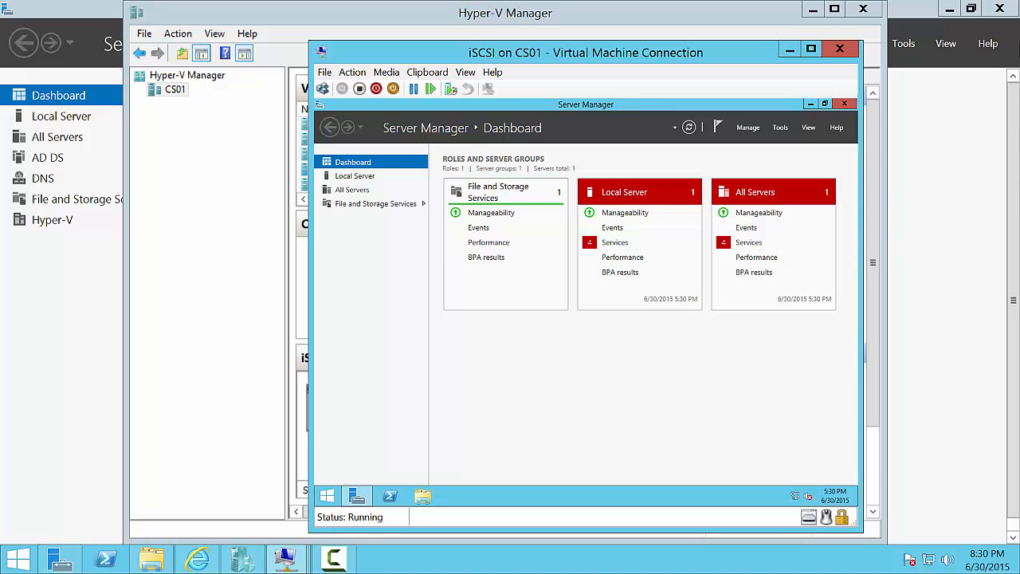
left_click(750, 128)
left_click(756, 143)
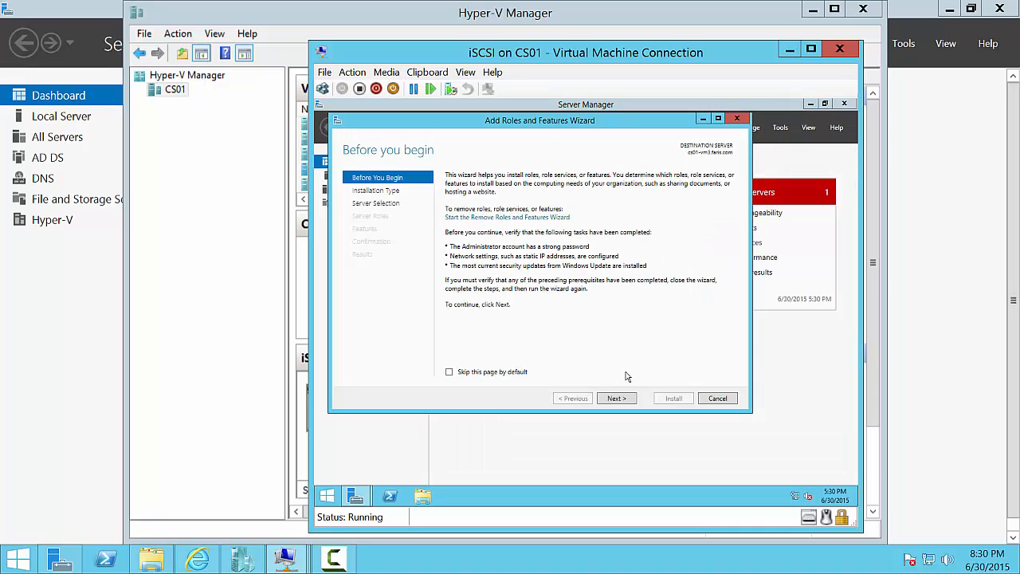
- Keep role-based installation with this server as destination and advance to the server roles page
left_click(617, 398)
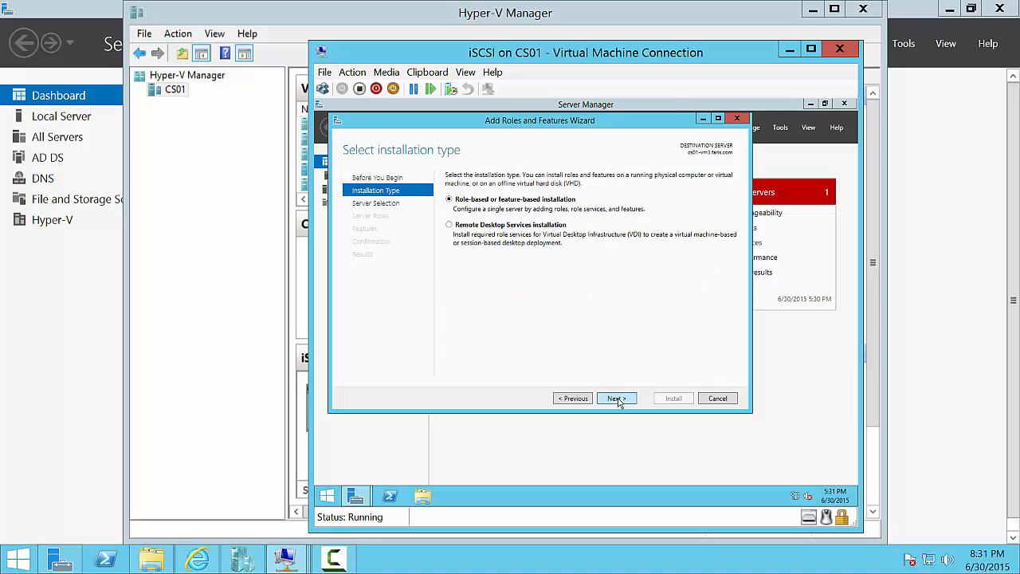
left_click(619, 401)
left_click(618, 401)
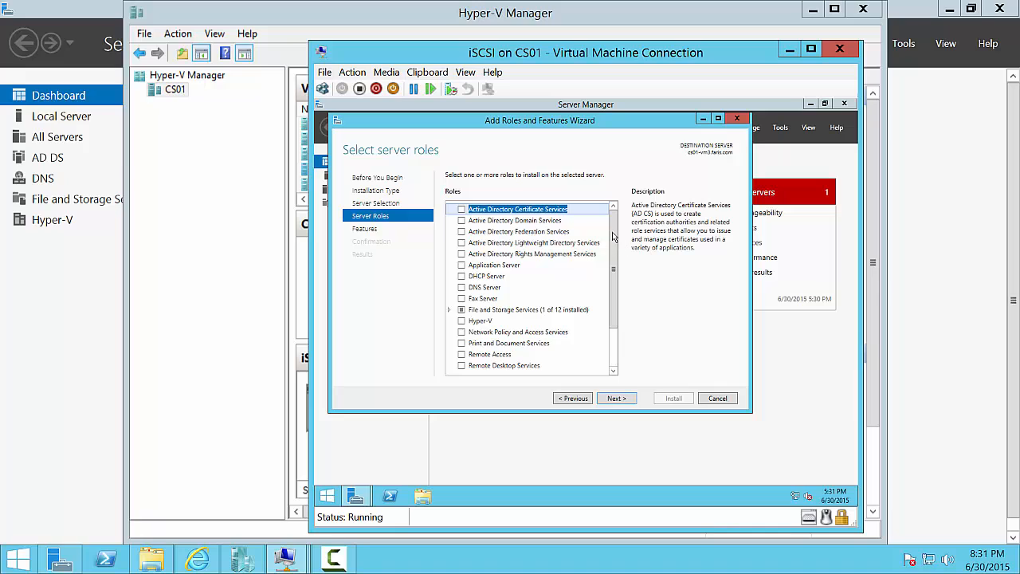
- Expand File and Storage Services > File and iSCSI Services and view the iSCSI Target Storage Provider description
scroll(615, 262, "down", 1)
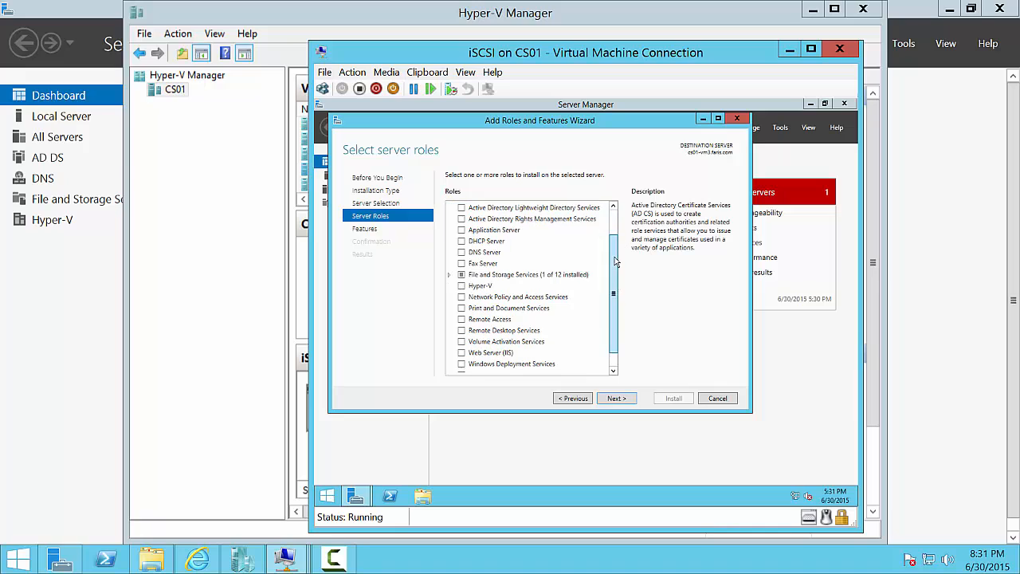
left_click(450, 275)
left_click(459, 286)
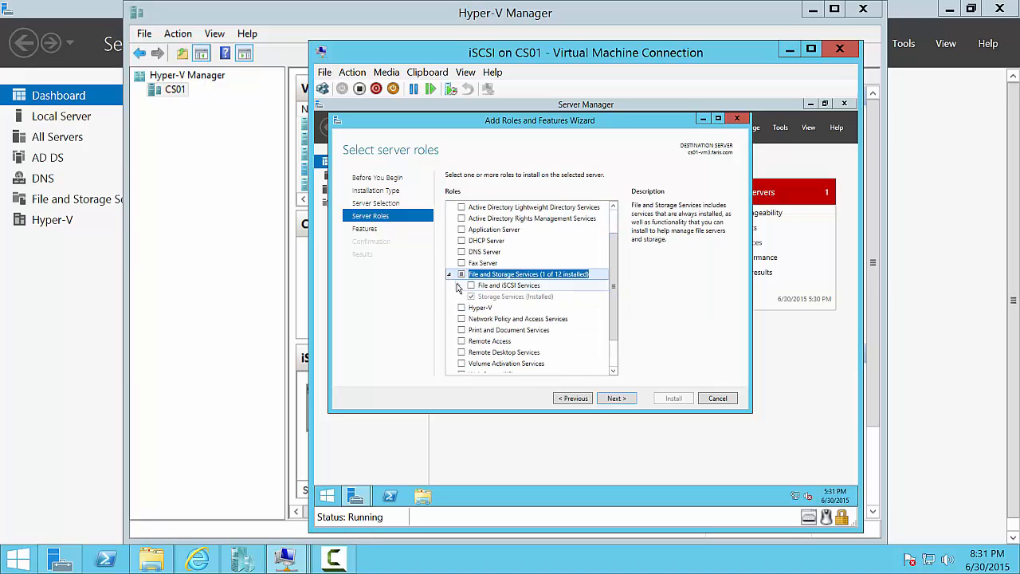
scroll(614, 271, "down", 2)
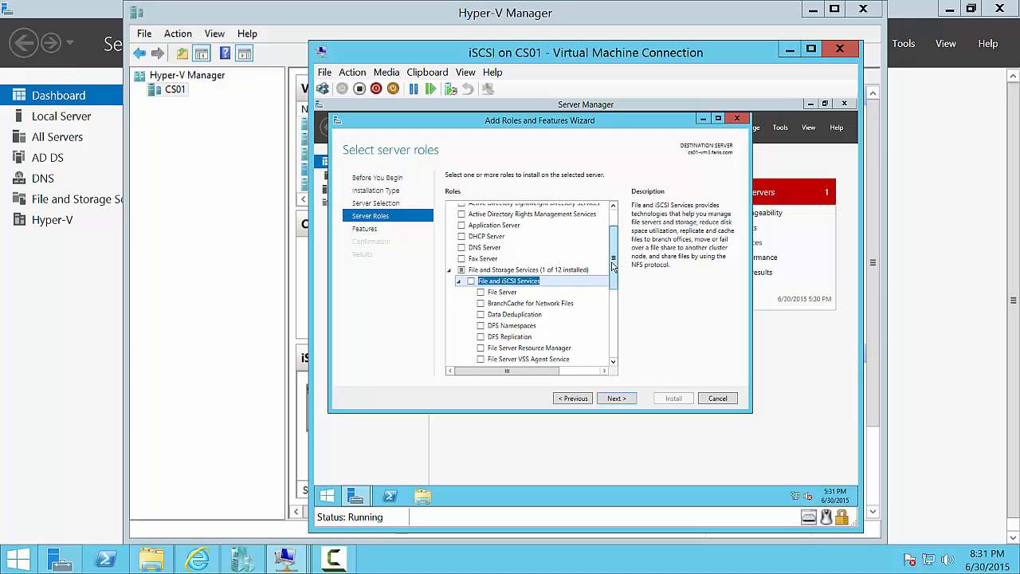
left_click_drag(613, 274, 613, 277)
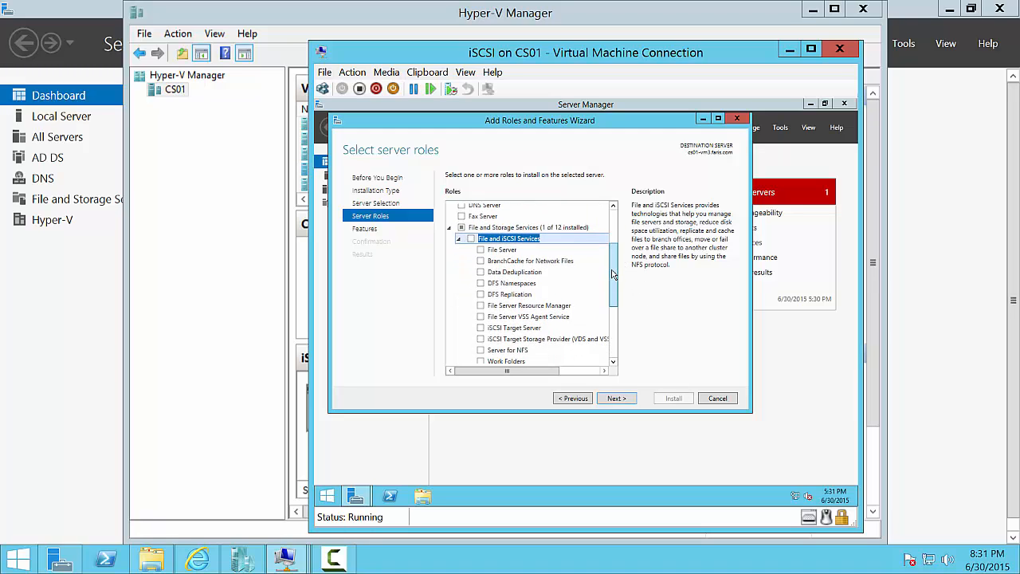
left_click(500, 341)
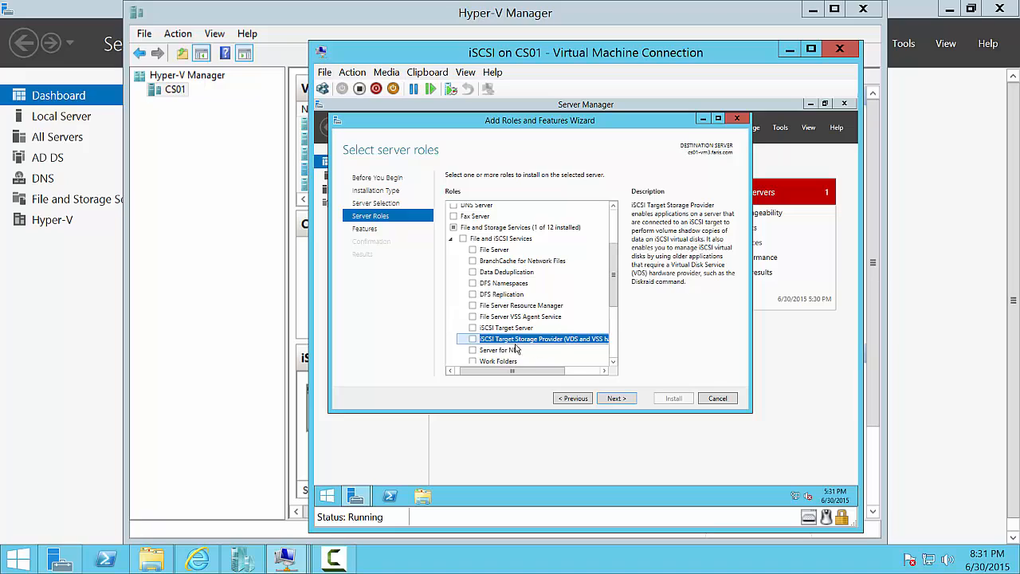
- Select iSCSI Target Server with its required File Server feature and proceed to the confirmation page
left_click(473, 330)
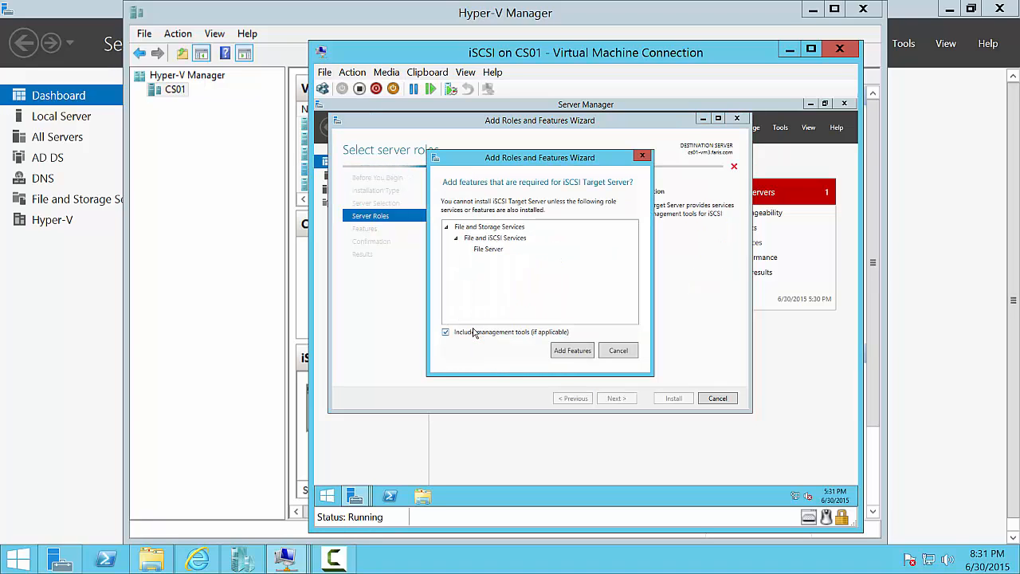
left_click(516, 349)
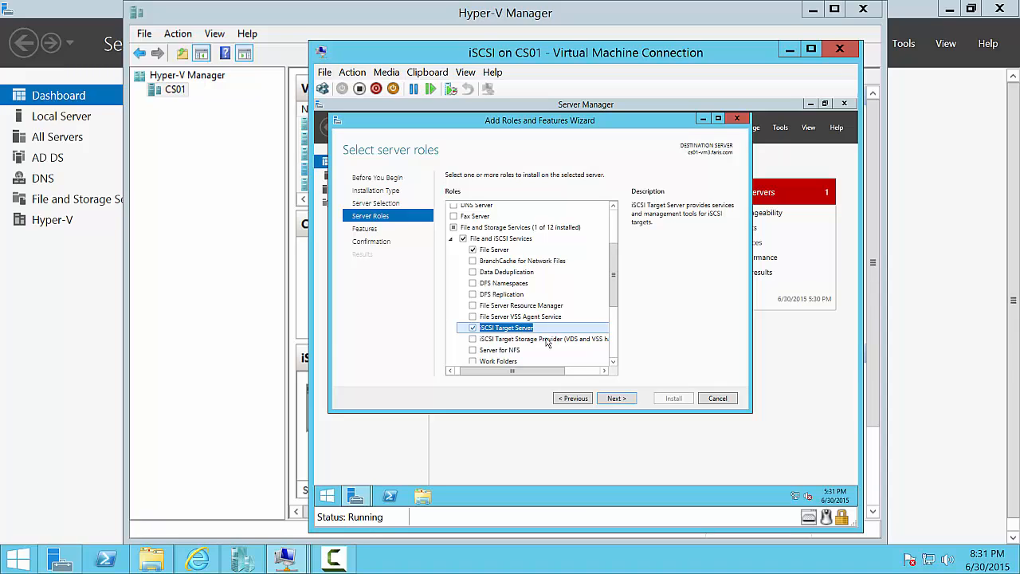
left_click(621, 400)
left_click(622, 399)
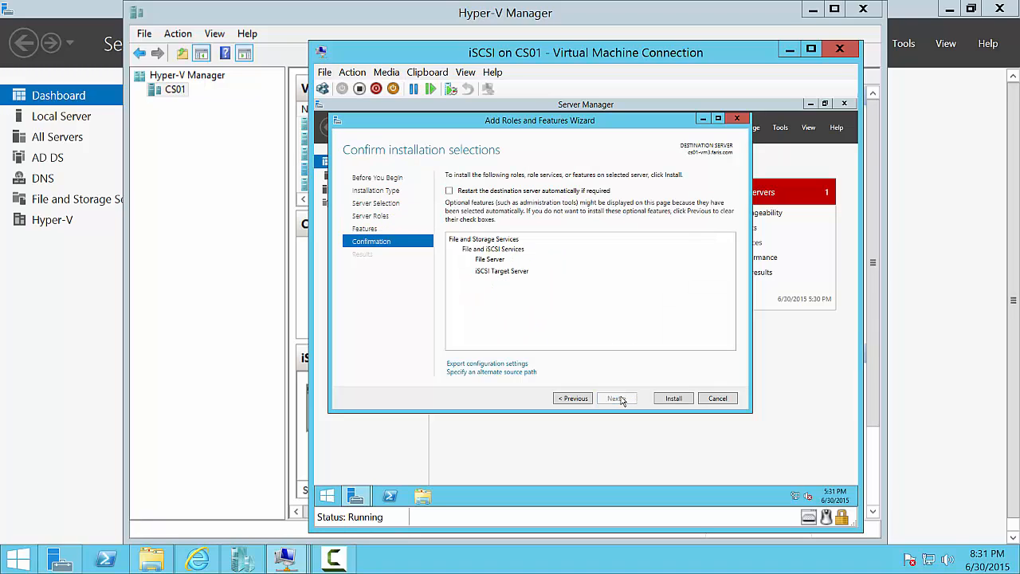
- Allow automatic restart if required and begin the installation
left_click(532, 191)
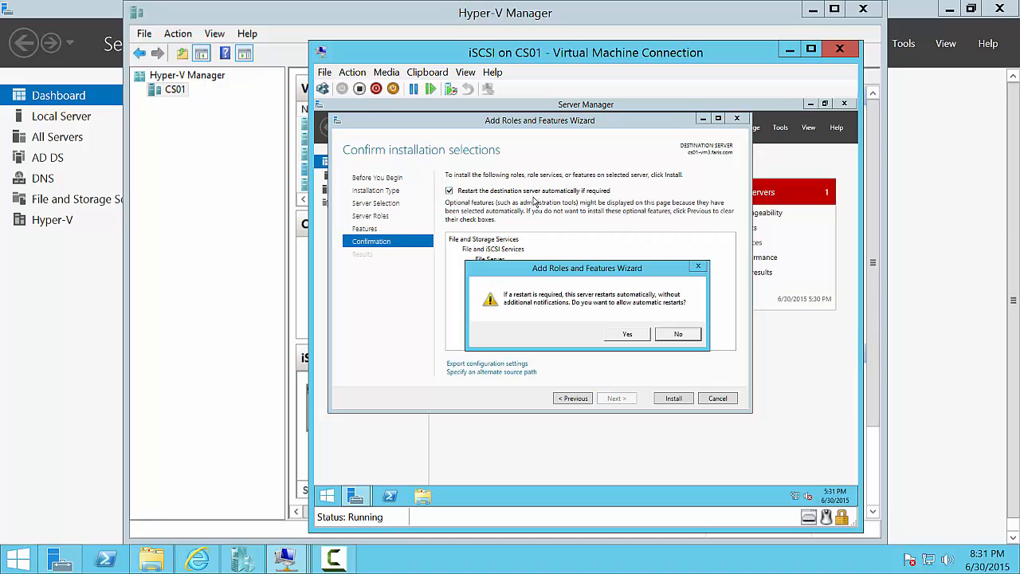
left_click(627, 334)
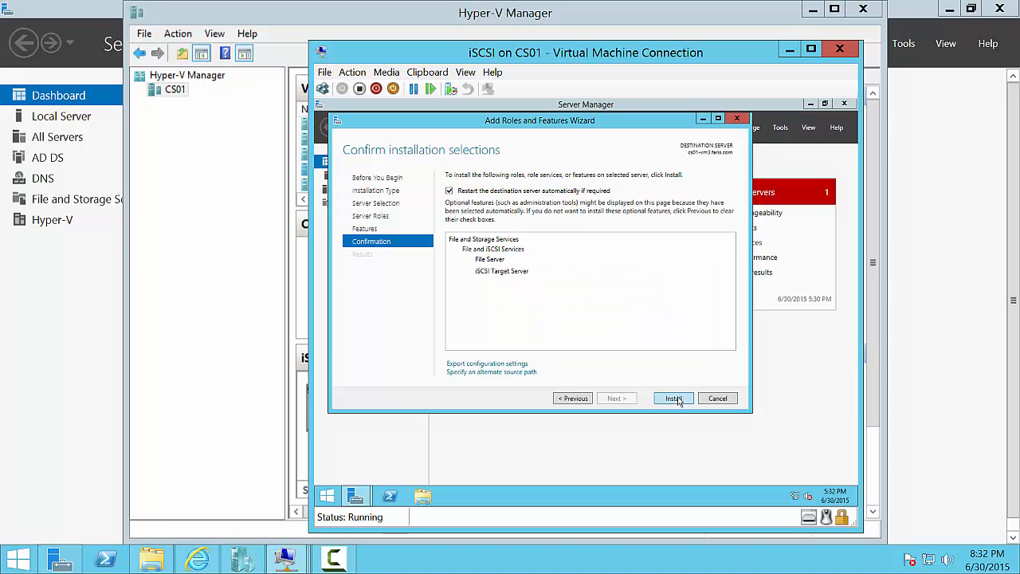
left_click(674, 399)
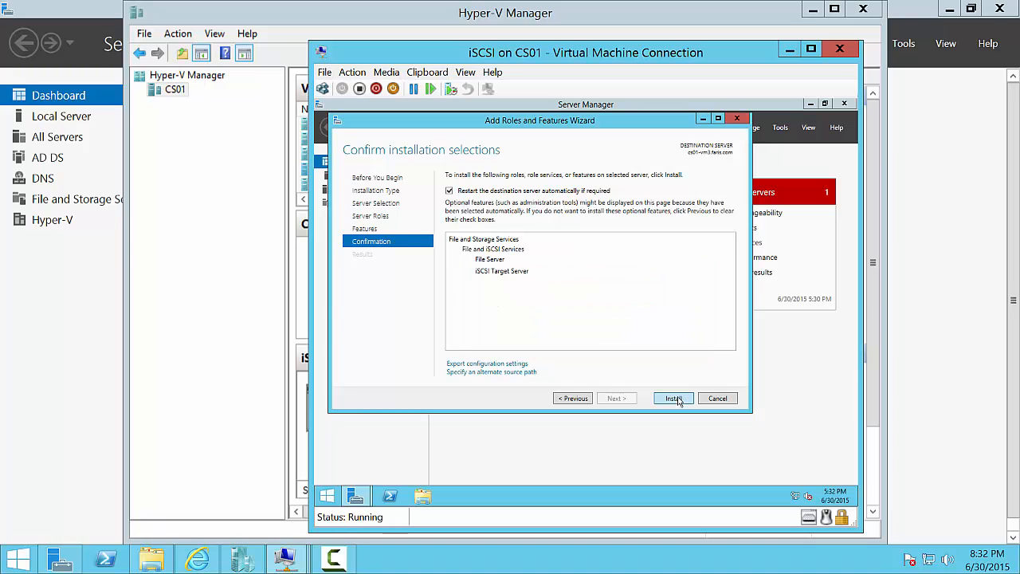
left_click(343, 565)
left_click(346, 565)
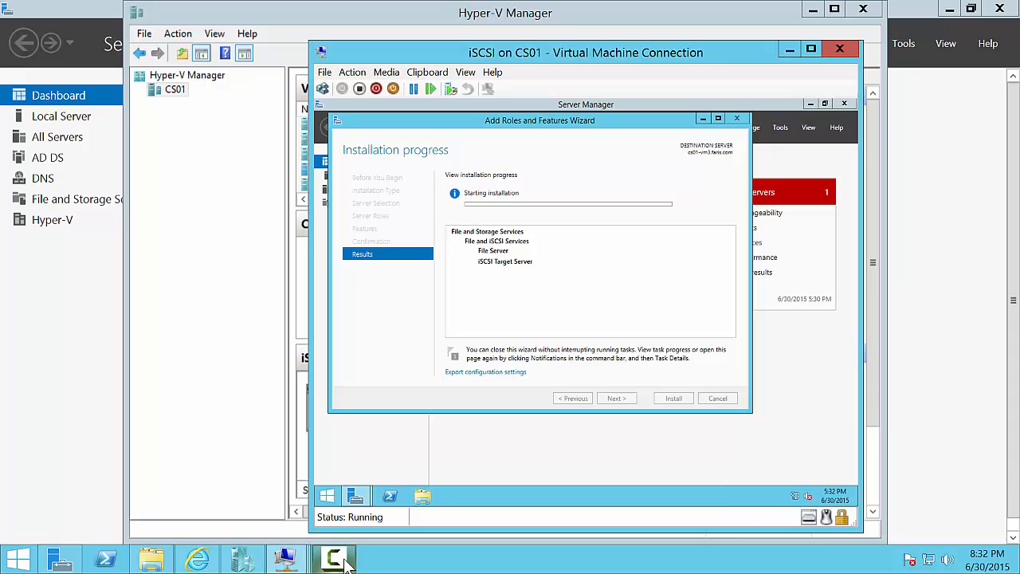
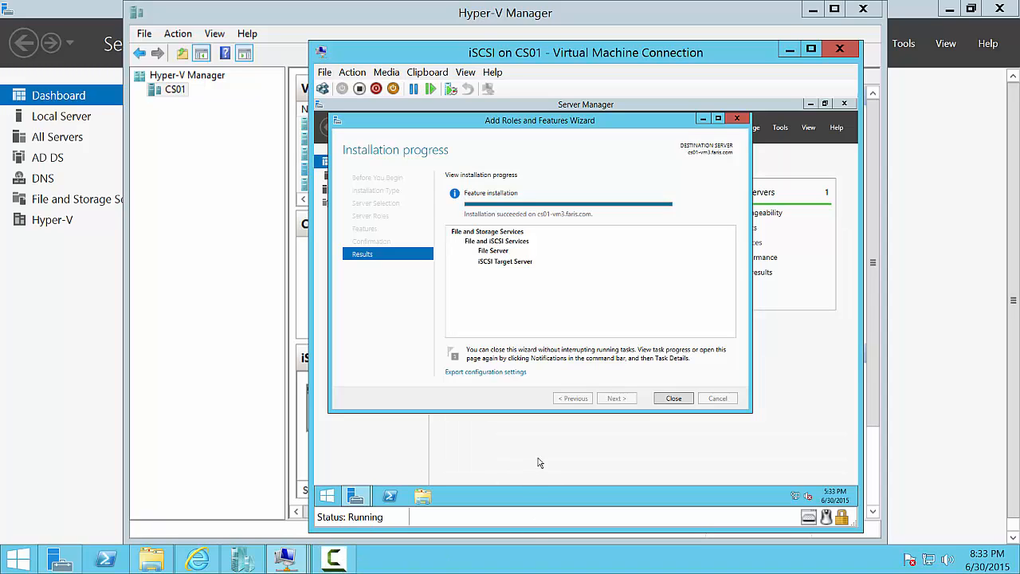
- Close the finished role wizard and go to File and Storage Services' empty iSCSI virtual disks page
left_click(674, 399)
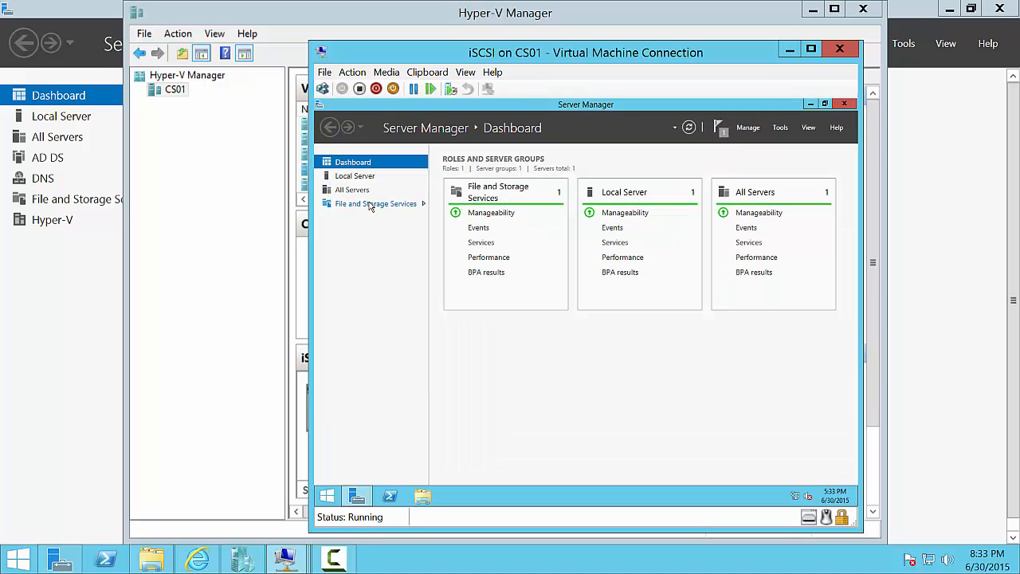
left_click(371, 204)
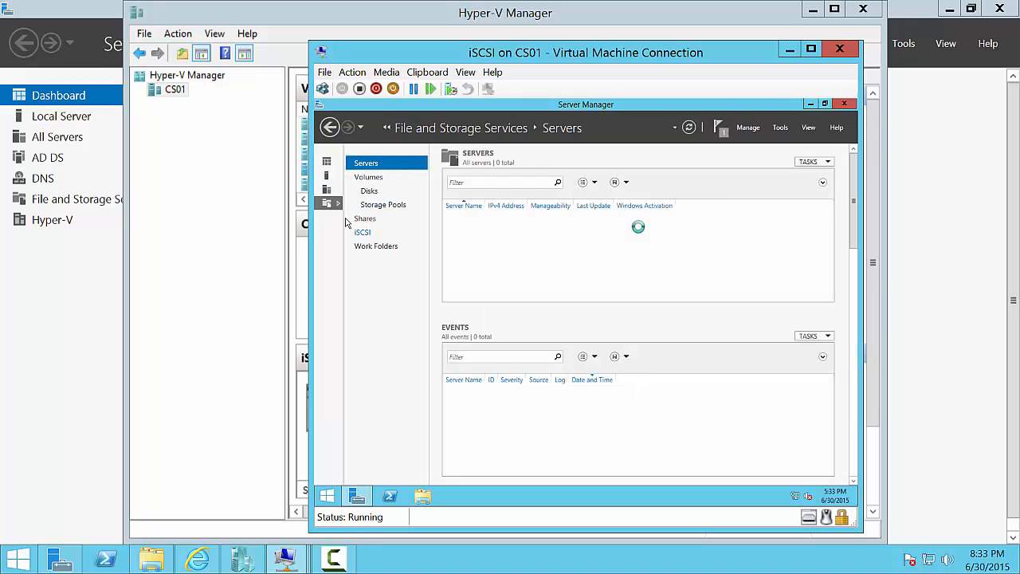
left_click(329, 128)
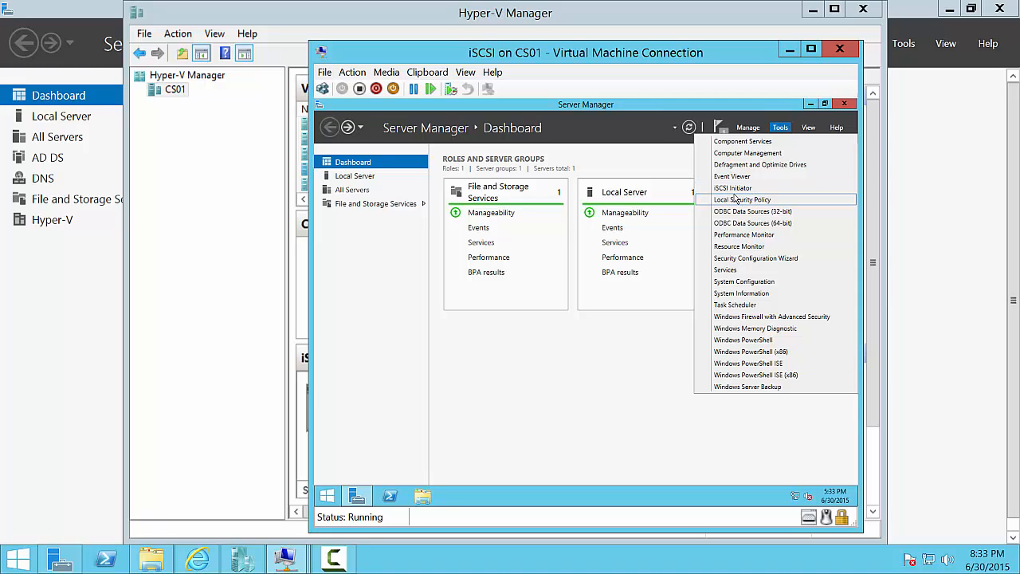
left_click(390, 276)
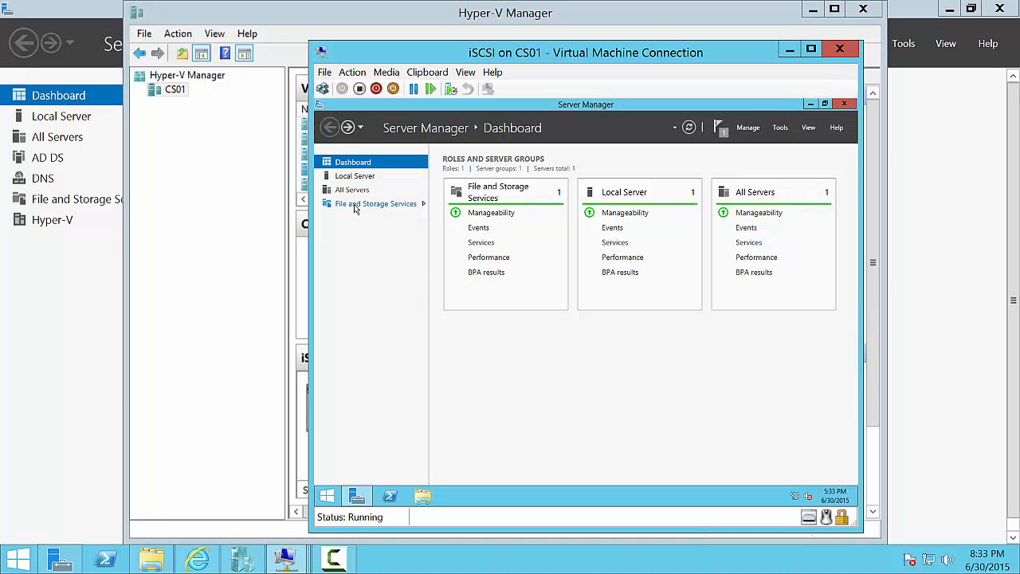
left_click(355, 205)
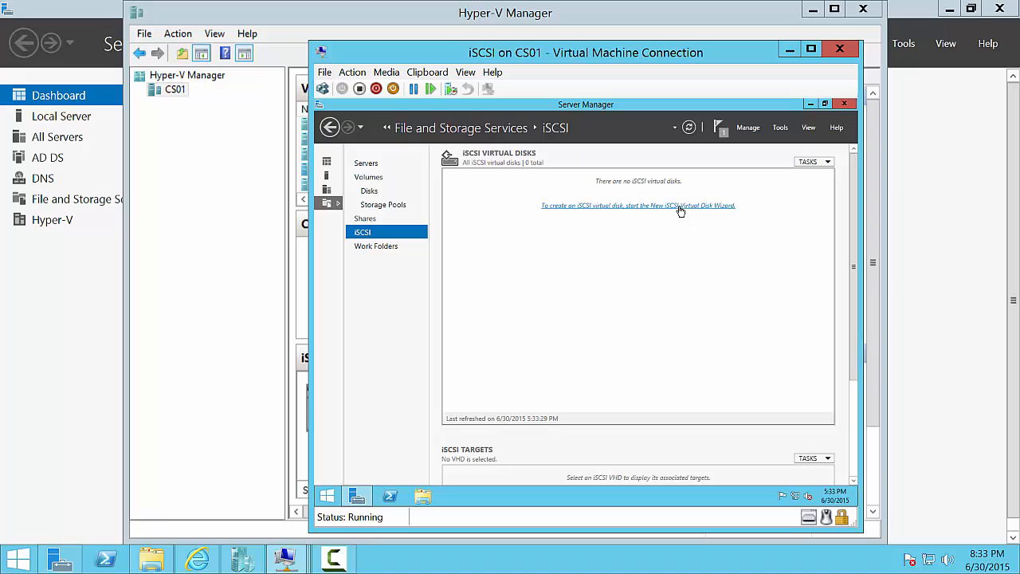
- Start a new iSCSI virtual disk located on server cs01-vm3, volume C:
left_click(626, 209)
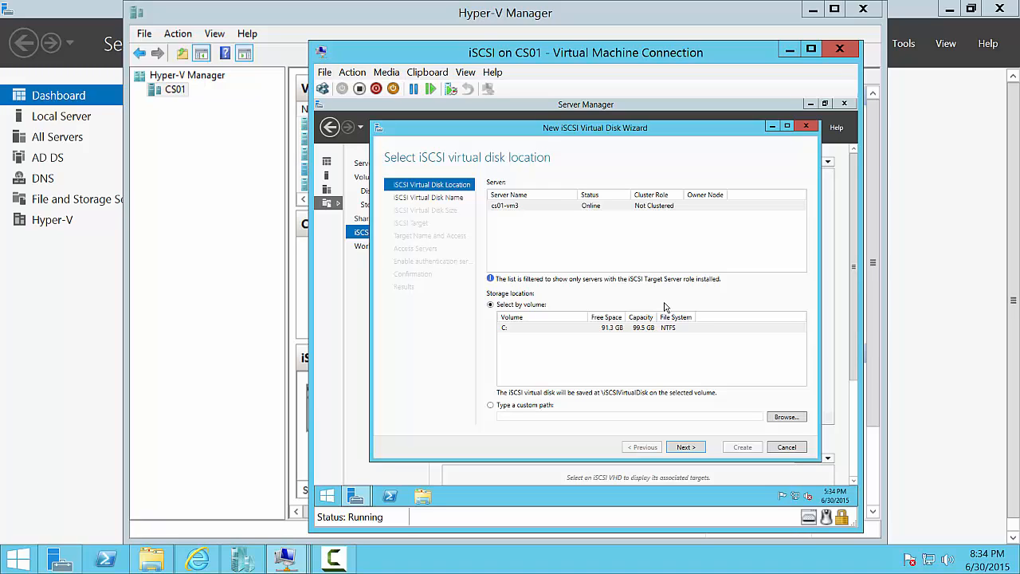
left_click(543, 209)
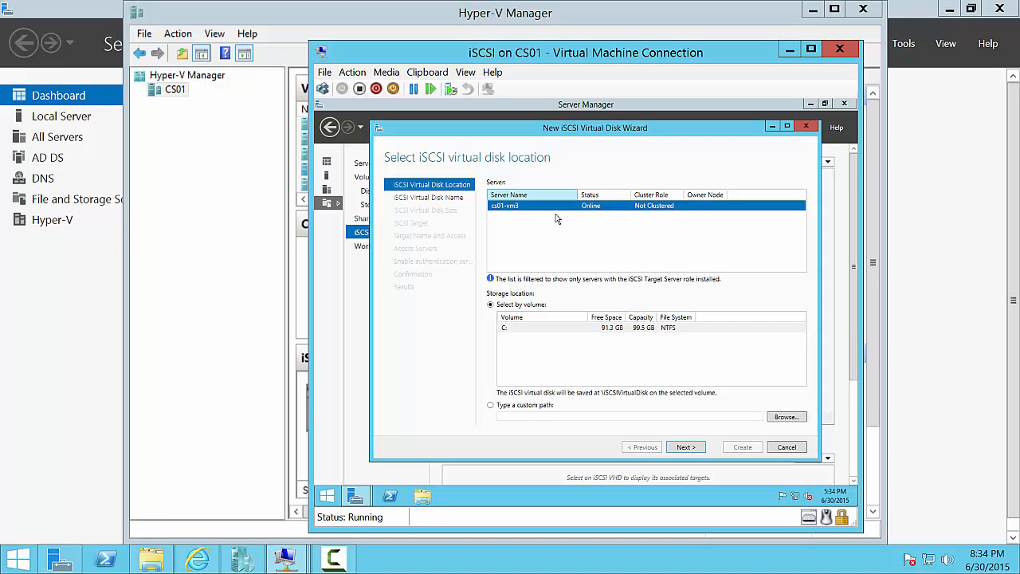
left_click(687, 448)
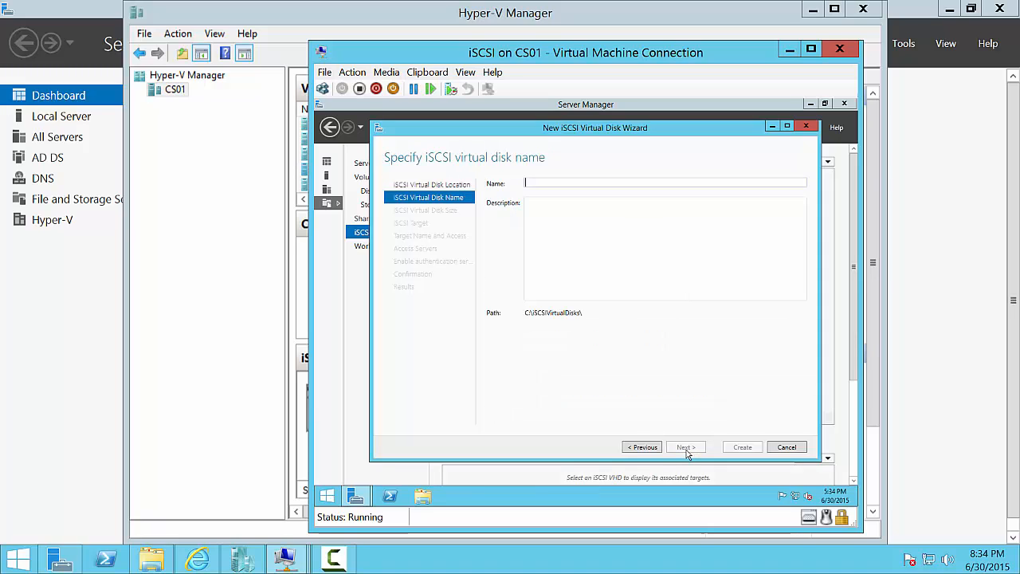
- Name the iSCSI virtual disk 'Witness' (Witness.vhdx) and continue to the size page
type("Witness")
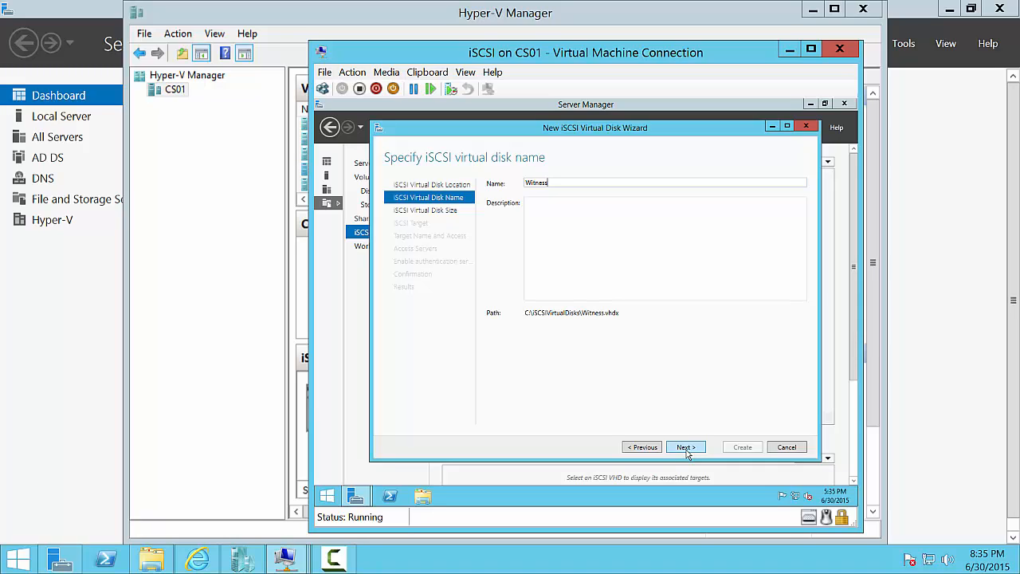
left_click(685, 447)
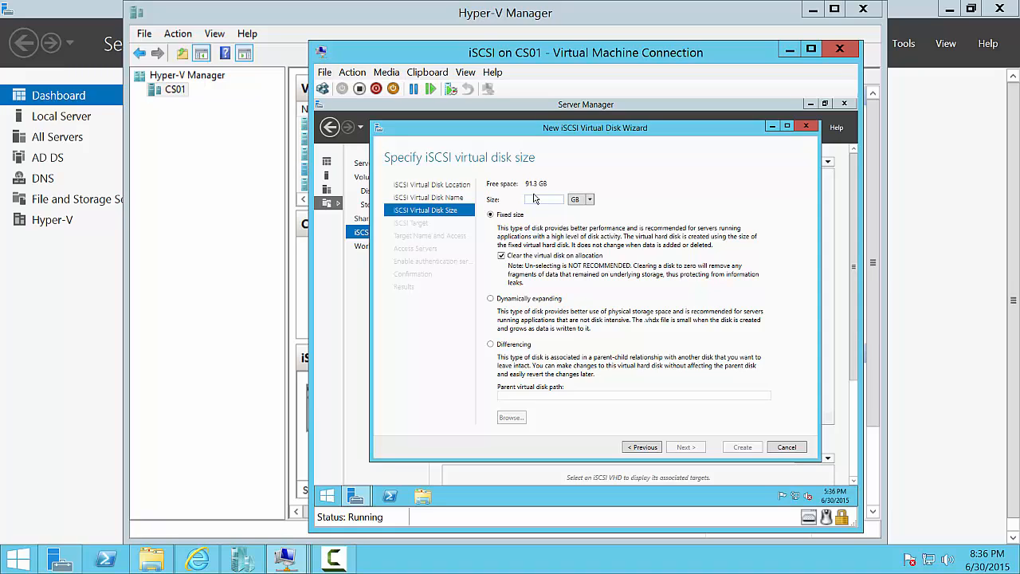
- Make the Witness disk a fixed-size 1 GB disk and continue
type("1")
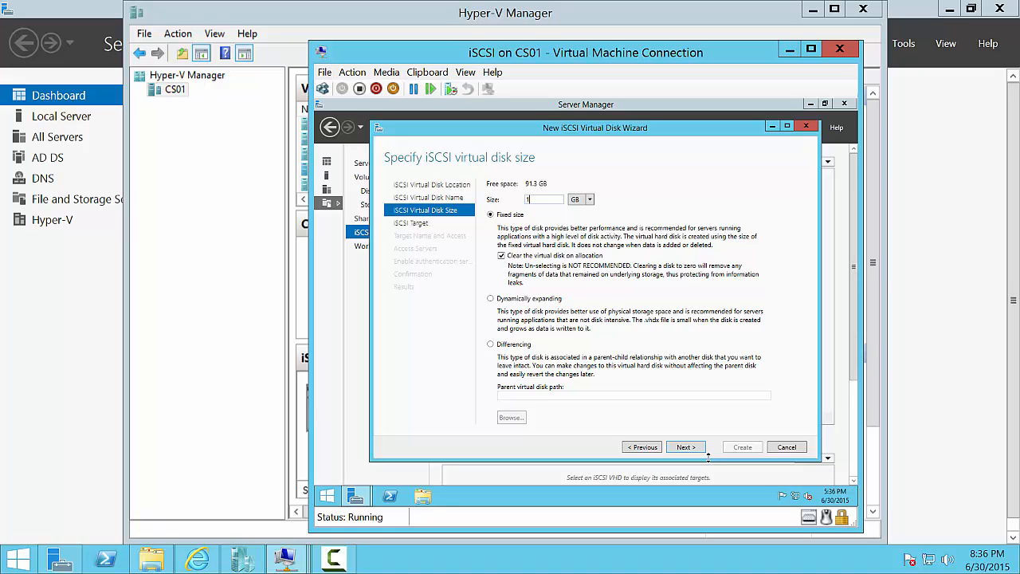
left_click(684, 449)
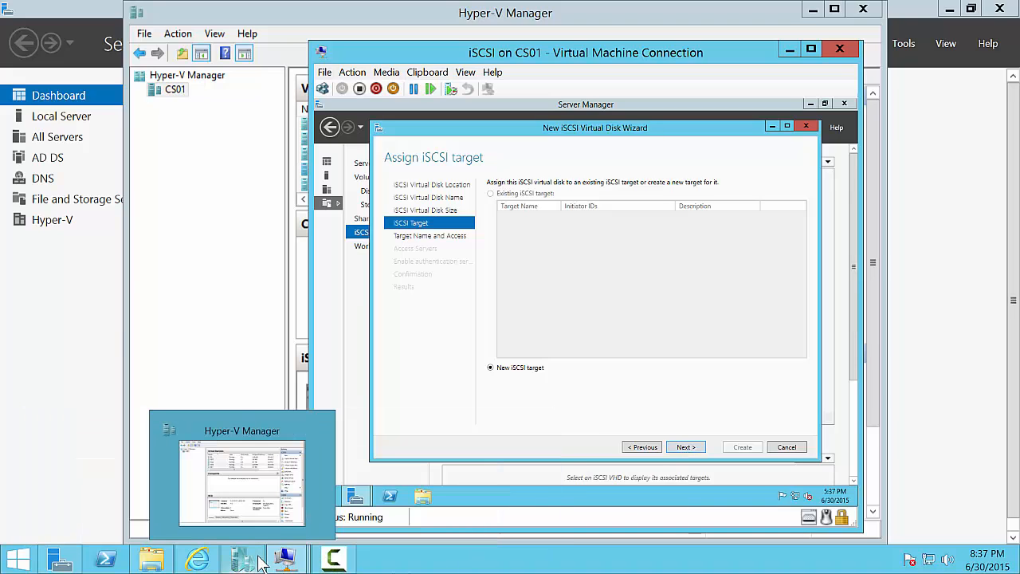
- On FOC1, open the Ethernet adapter's IPv4 properties from Local Server
mouse_move(285, 560)
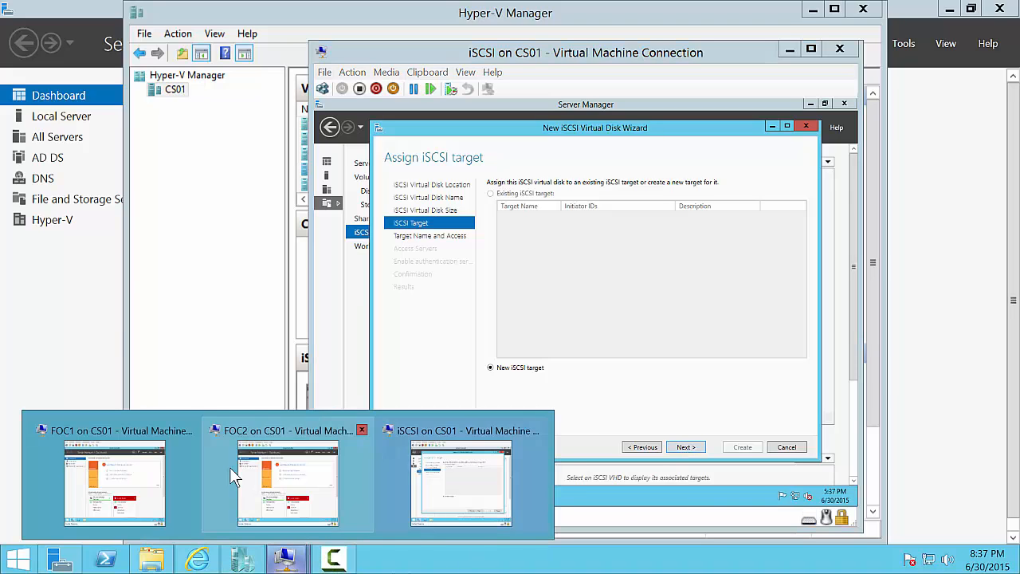
left_click(118, 467)
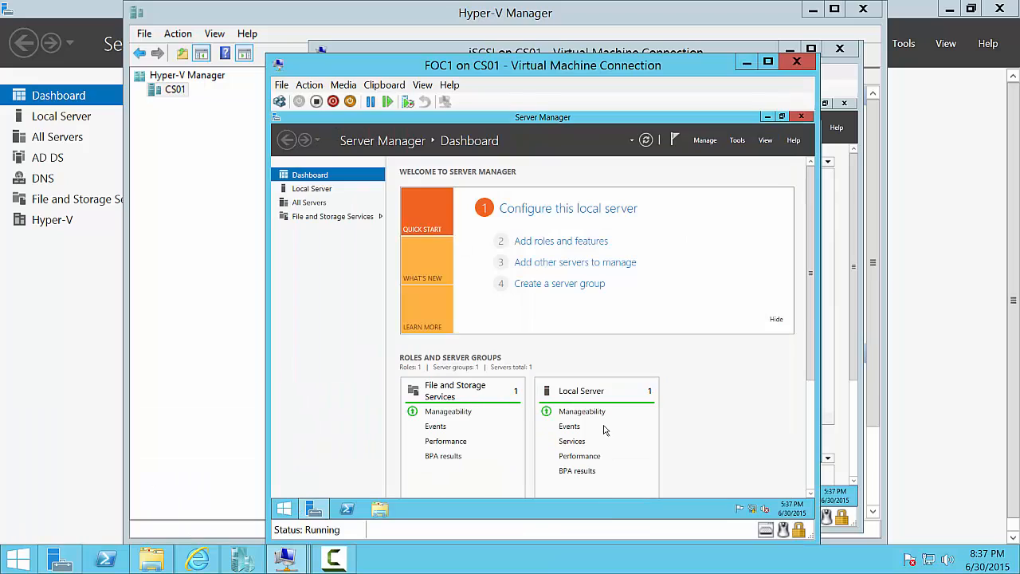
left_click(779, 323)
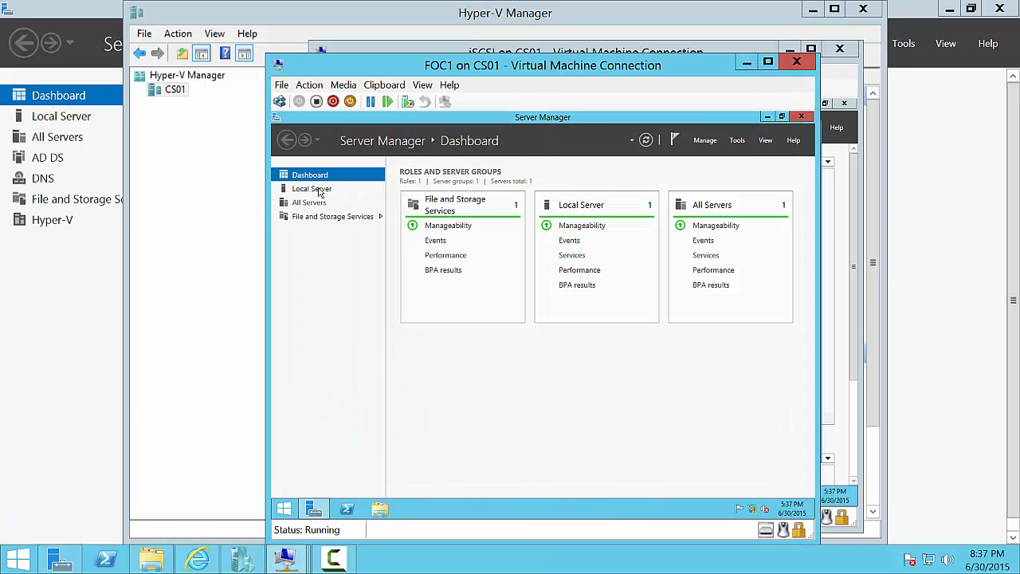
left_click(311, 192)
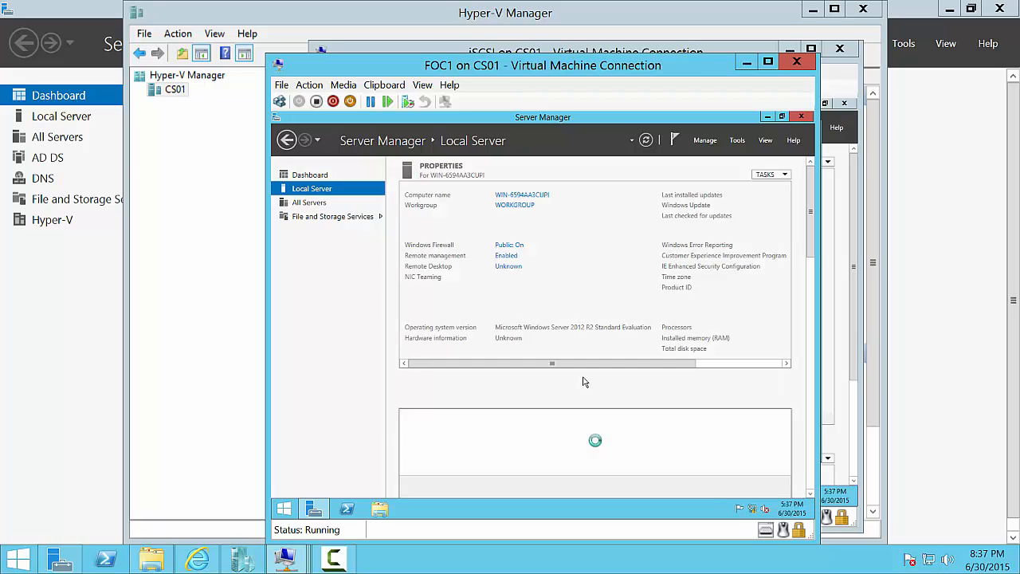
left_click(518, 289)
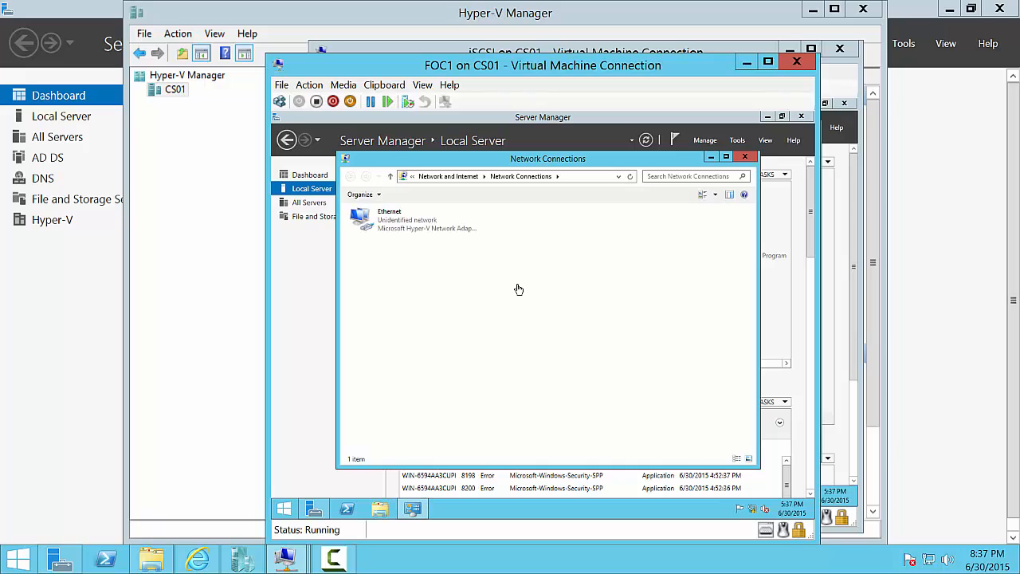
right_click(369, 222)
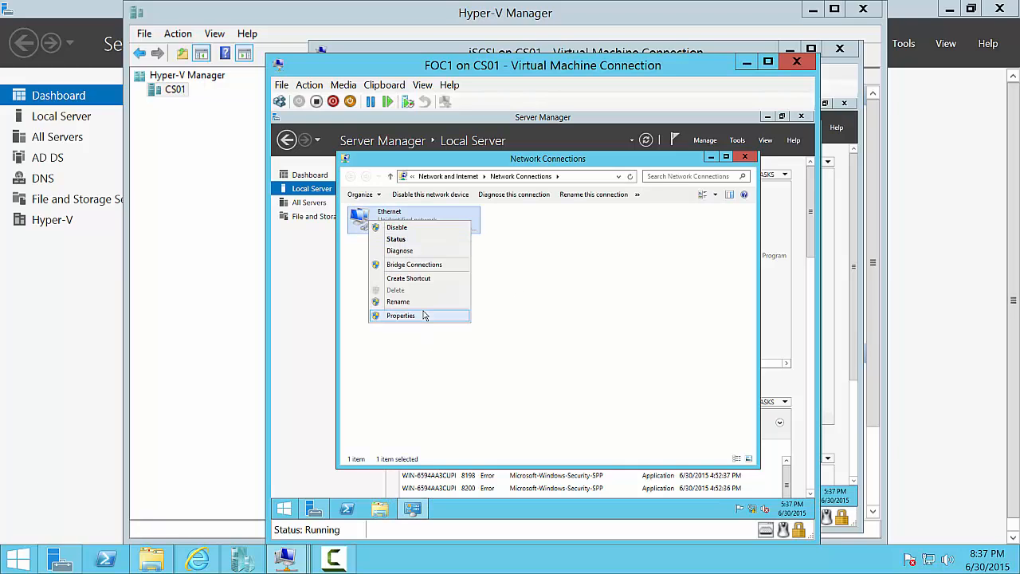
left_click(423, 316)
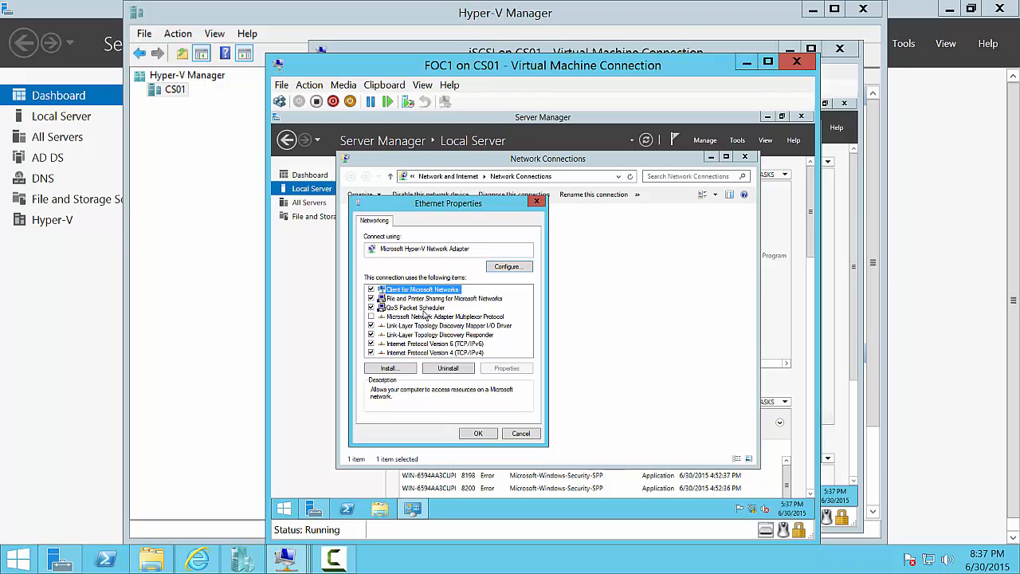
left_click(477, 353)
left_click(507, 368)
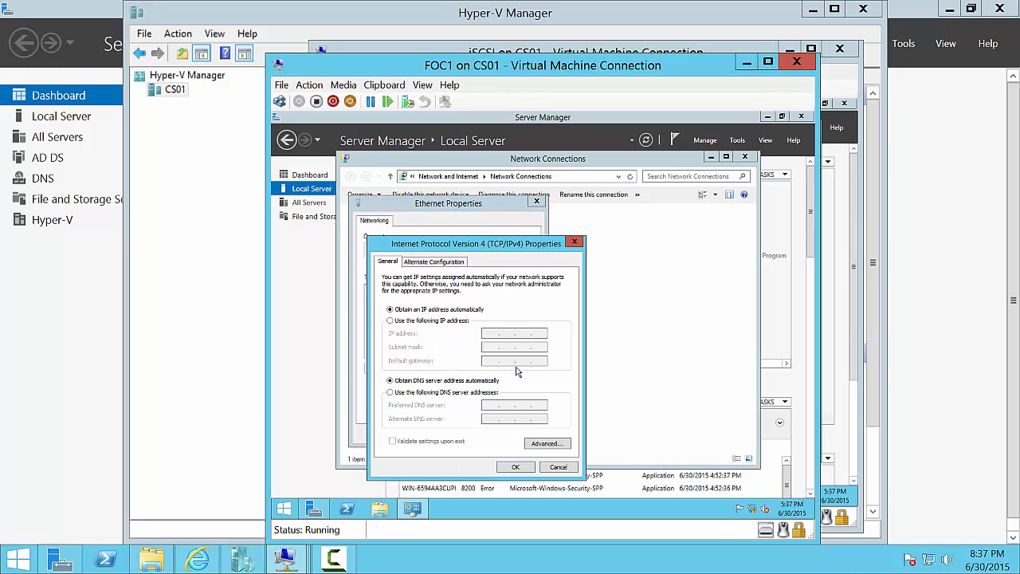
- Set static IP 192.168.0.4, mask 255.255.255.0, gateway 192.168.0.1, DNS 192.168.0.2, allowing network discovery
left_click(426, 322)
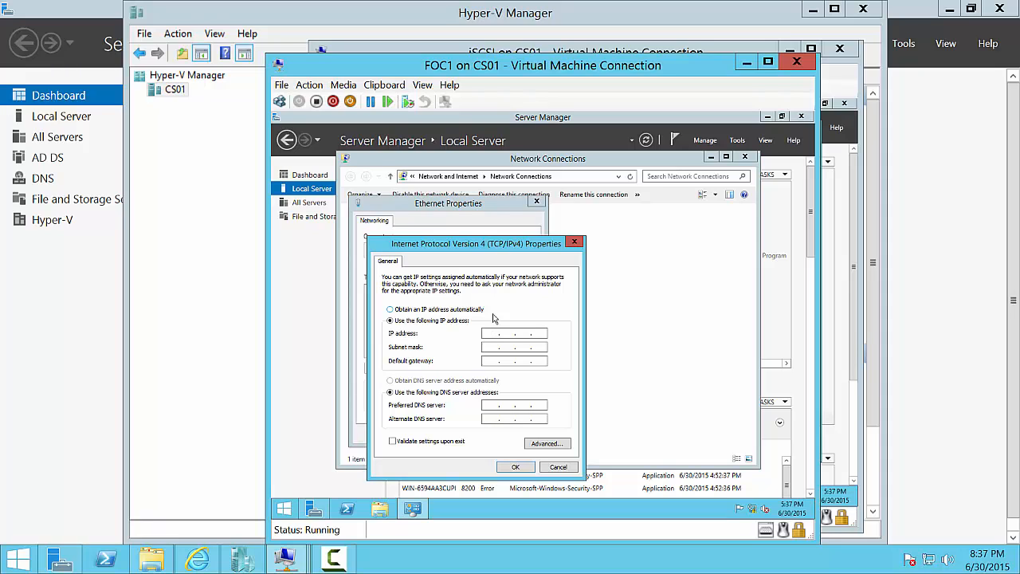
type("192 . 168 . 0 . 4")
key("Tab")
type("2")
key("shift+Tab")
type("255")
key("Tab")
type("192 . 168 . 0 . 1")
key("Tab")
key("Tab")
type("192.168.00.2")
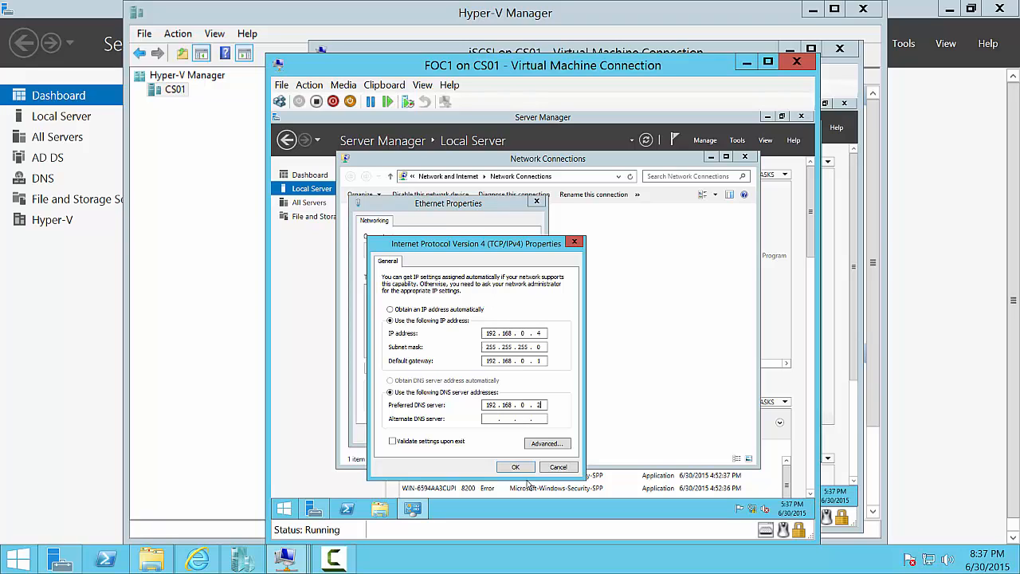
left_click(526, 471)
left_click(504, 430)
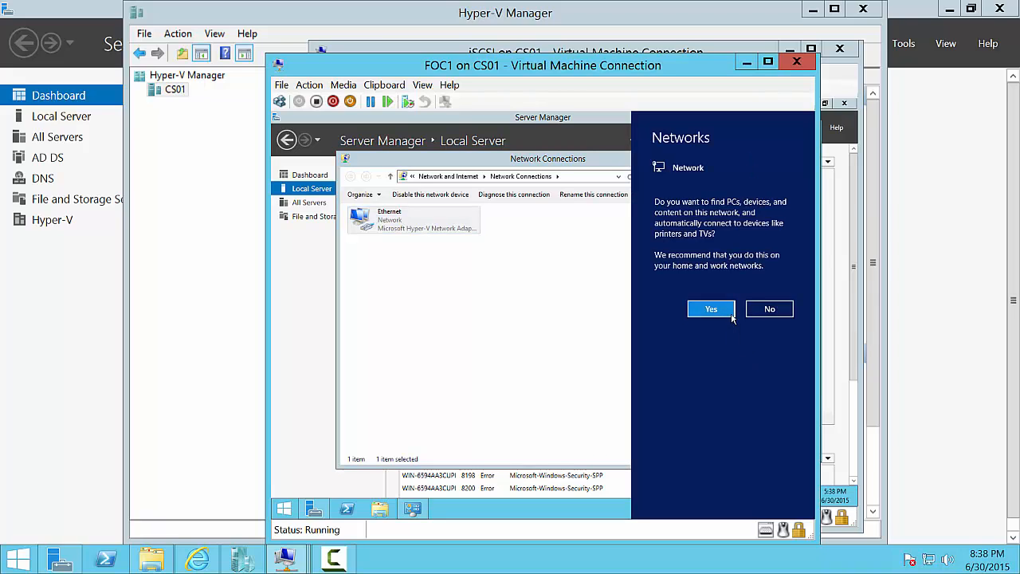
left_click(711, 309)
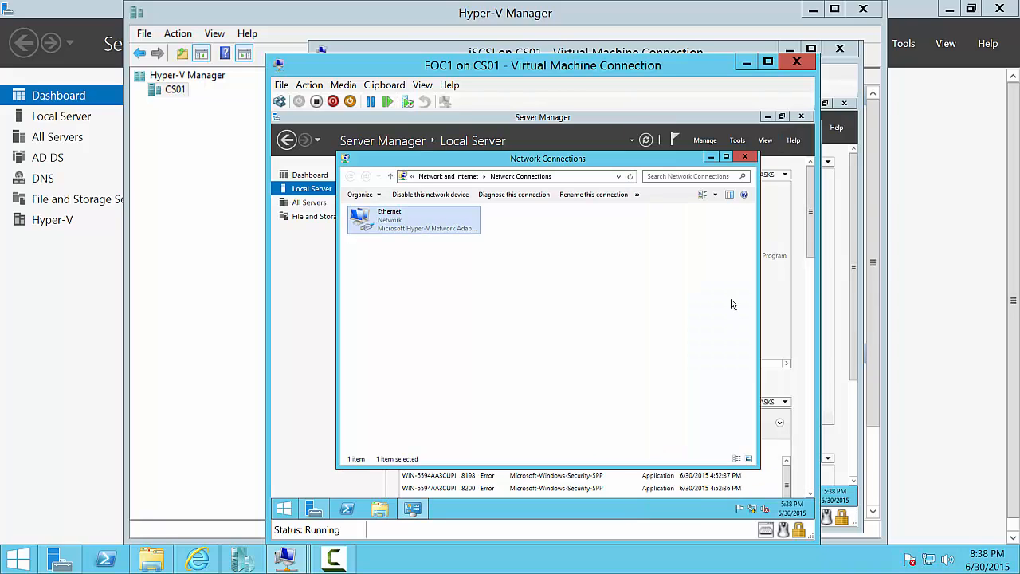
- Rename FOC1 to cs01-vm4 and make it a member of the faris.com domain
left_click(744, 157)
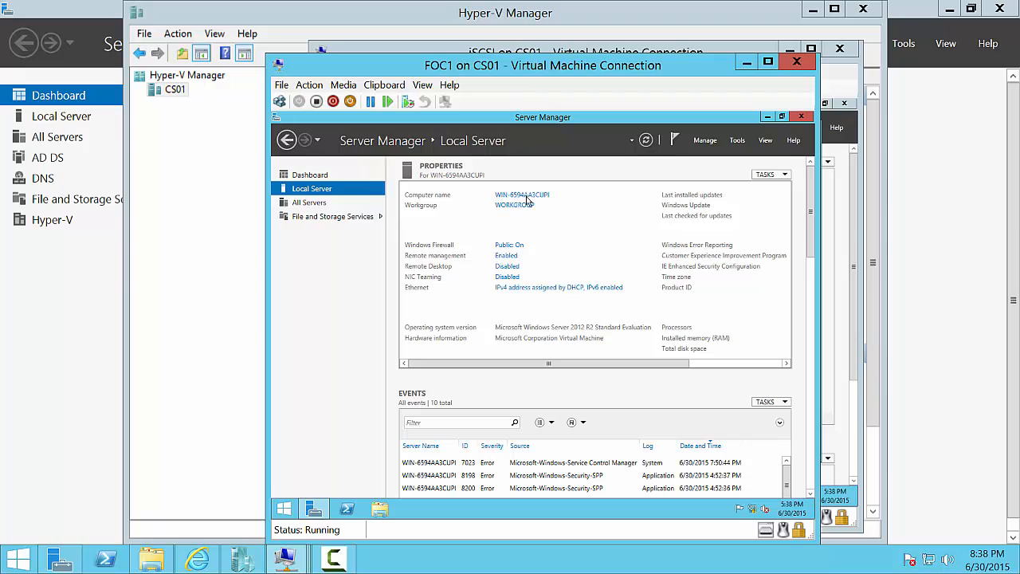
left_click(530, 197)
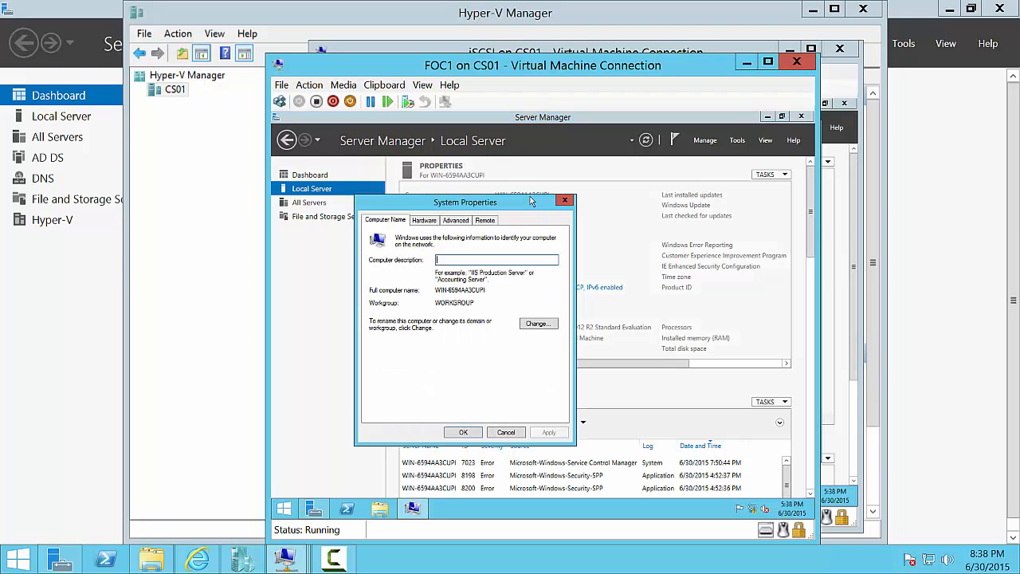
left_click(534, 322)
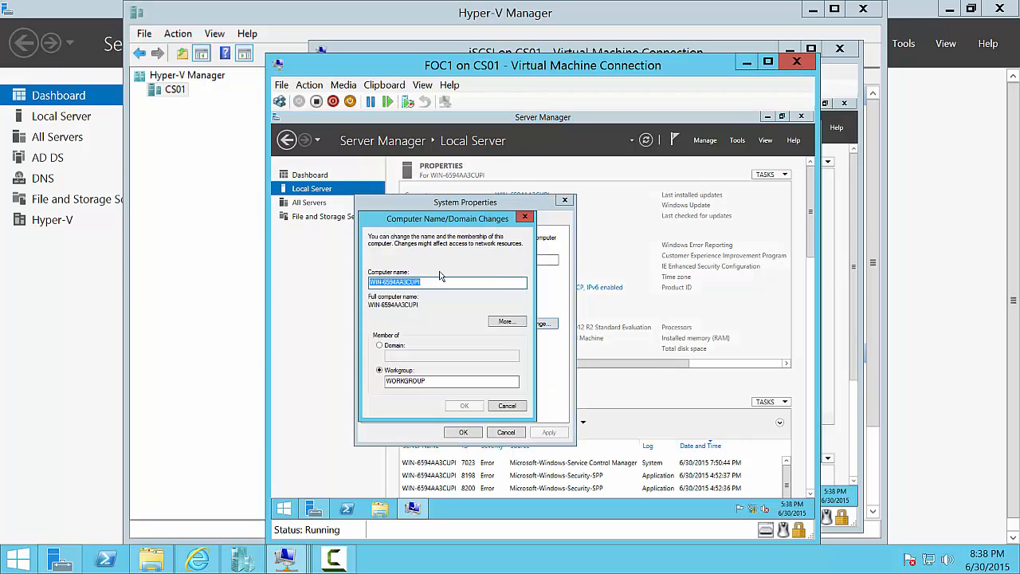
type("cs01-v")
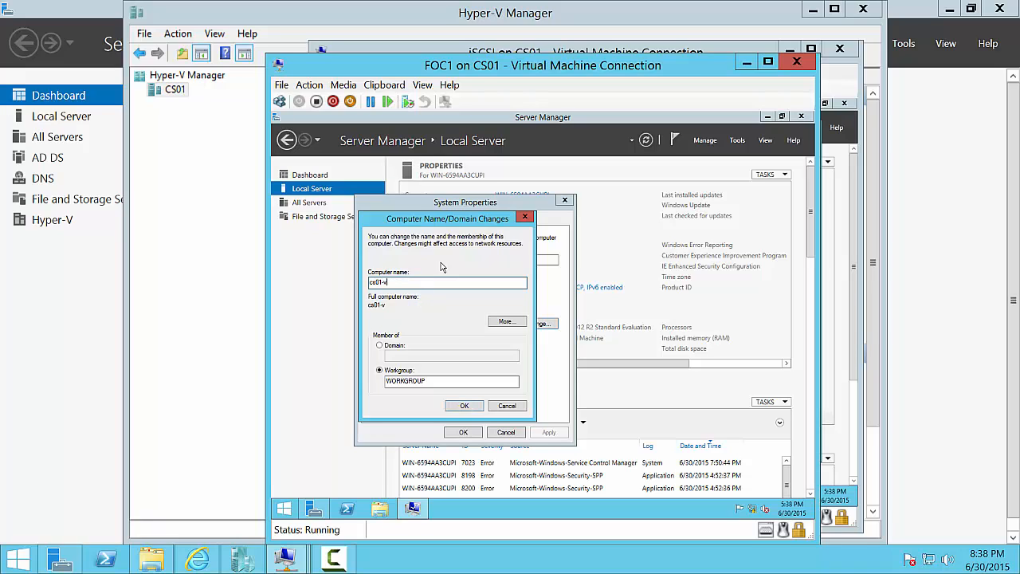
type("m4")
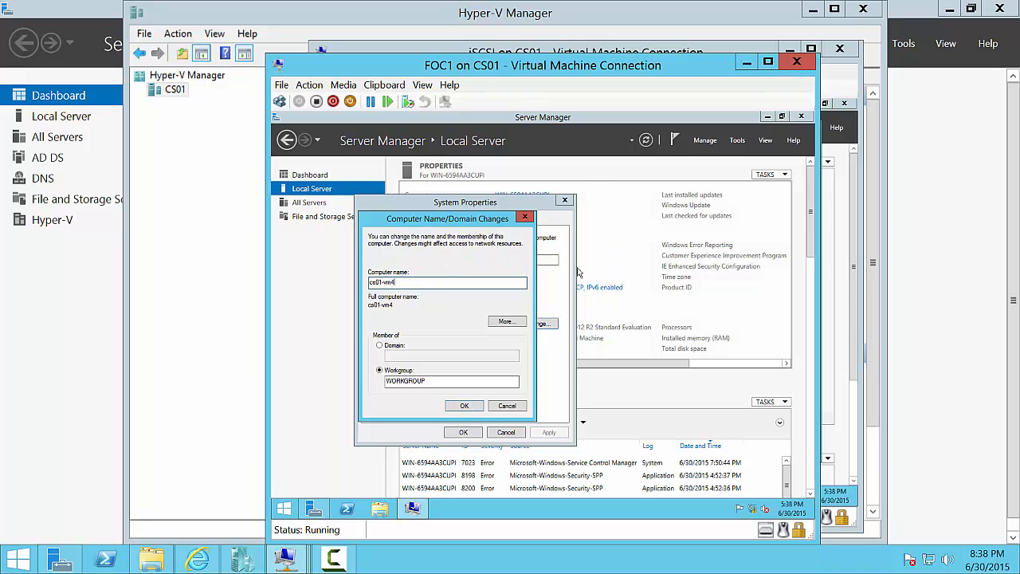
left_click(400, 354)
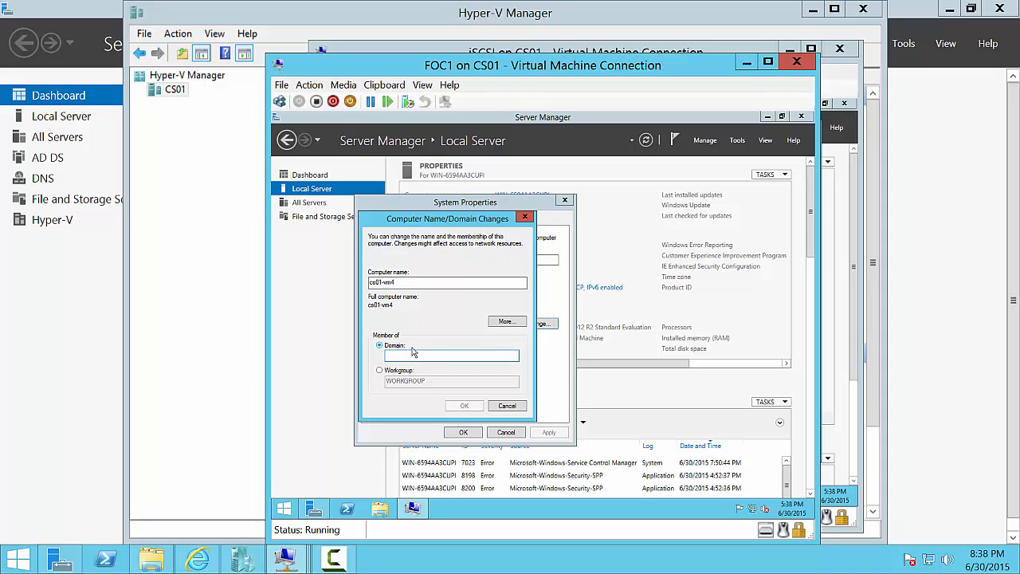
type("fans.com")
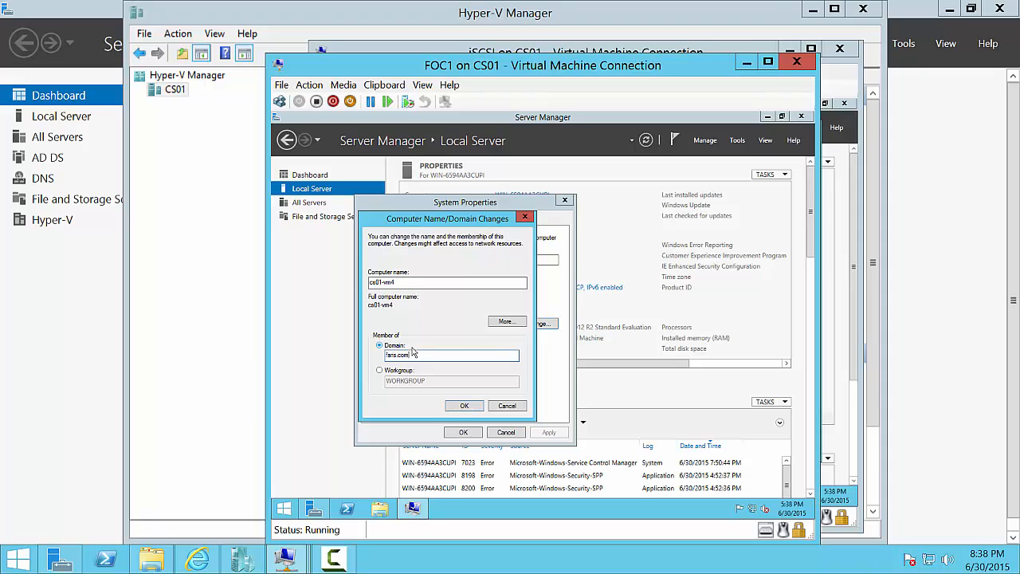
left_click(462, 406)
- Enter the domain administrator's credentials and confirm the faris.com welcome message
type("a")
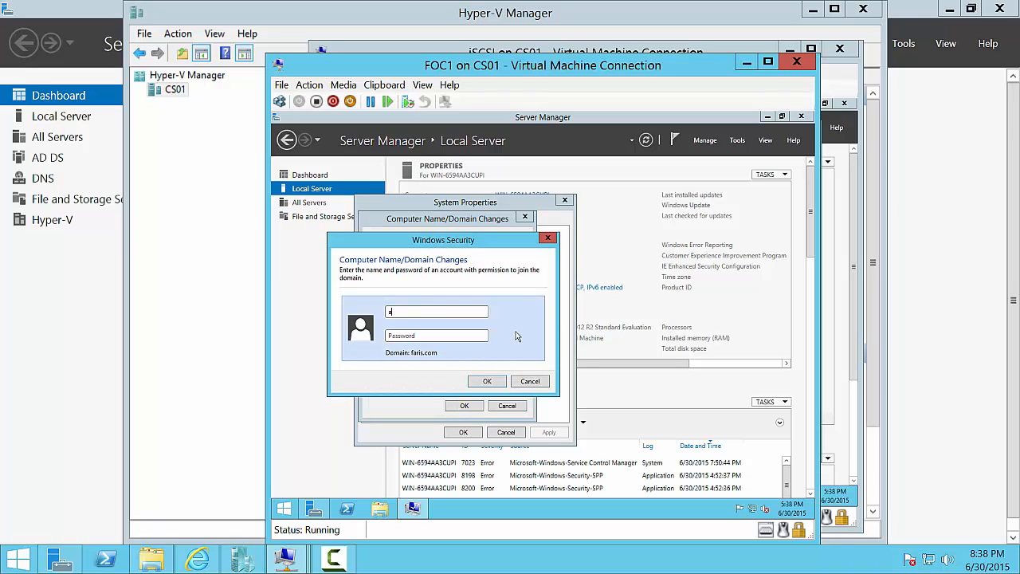
type("dministrator")
key("Tab")
type("P@ss")
key("BackSpace")
key("BackSpace")
type("P@ssw0r")
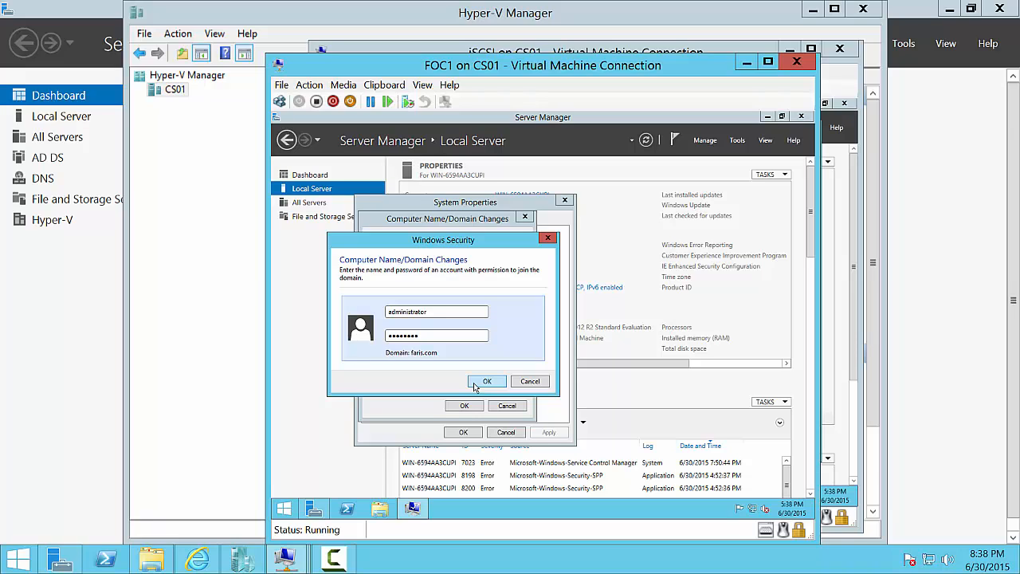
left_click(476, 386)
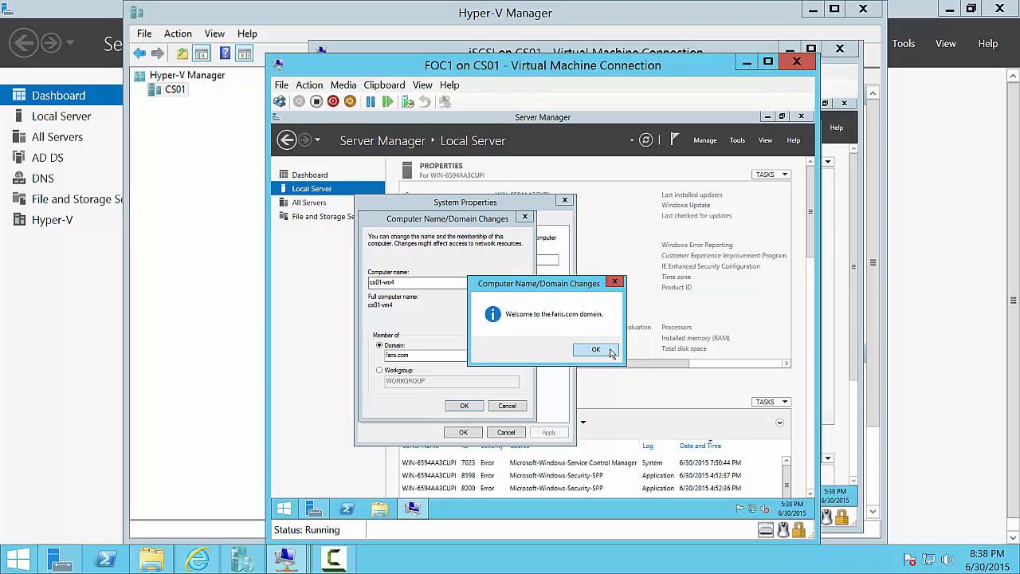
left_click(610, 353)
left_click(465, 408)
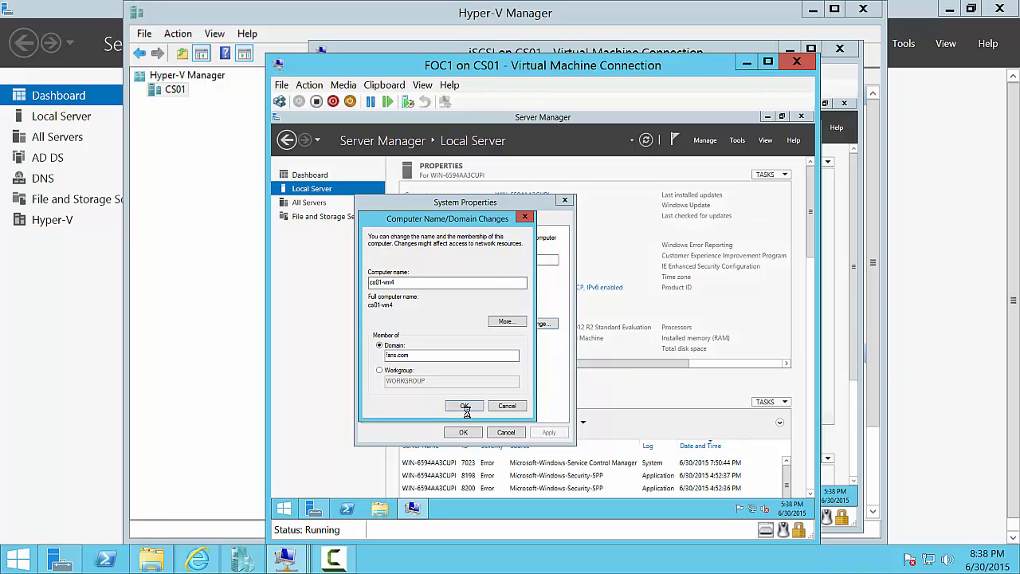
- Restart FOC1 now to apply the domain join, then minimize Hyper-V Manager
left_click(600, 323)
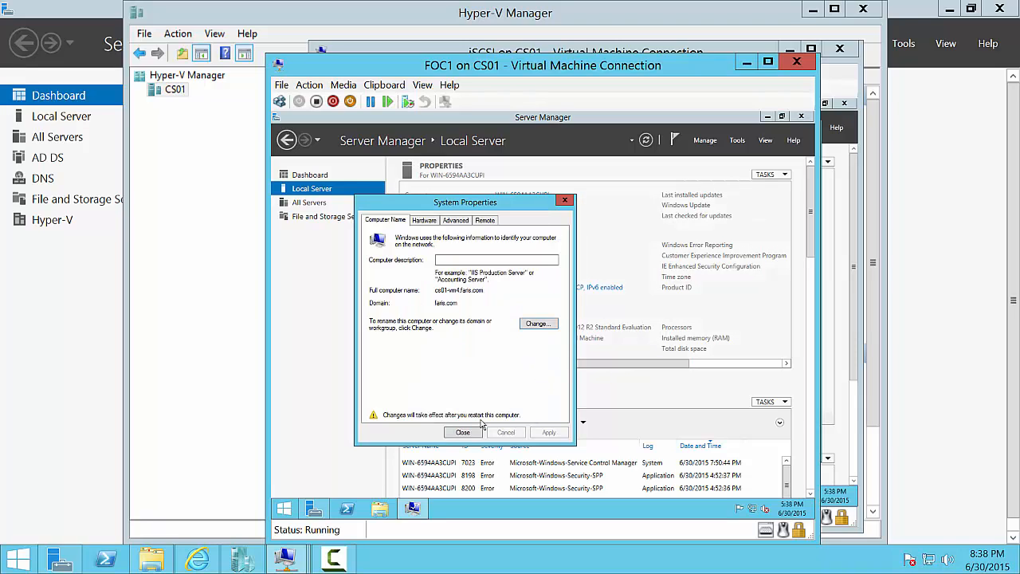
left_click(470, 433)
left_click(553, 322)
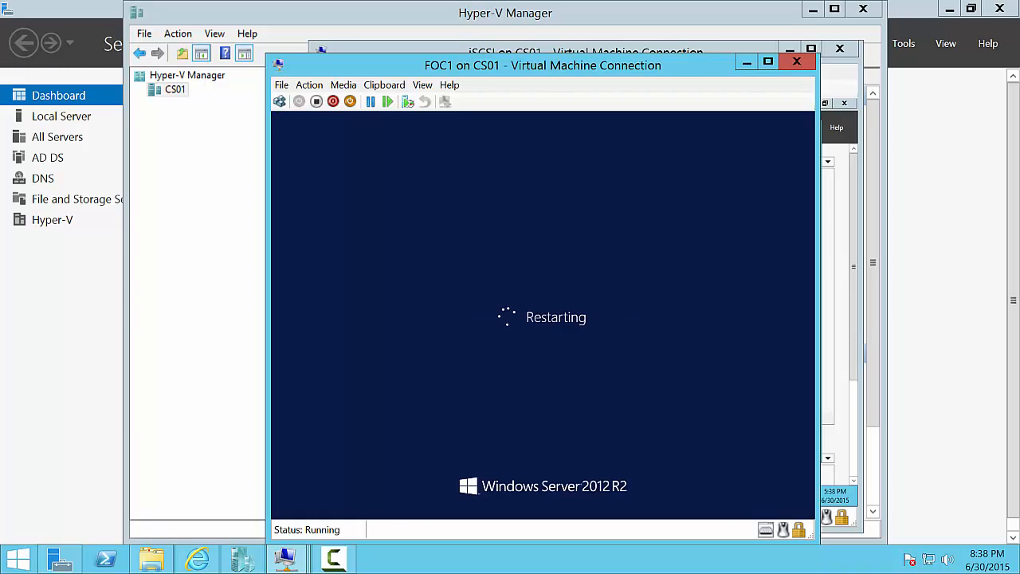
left_click(241, 561)
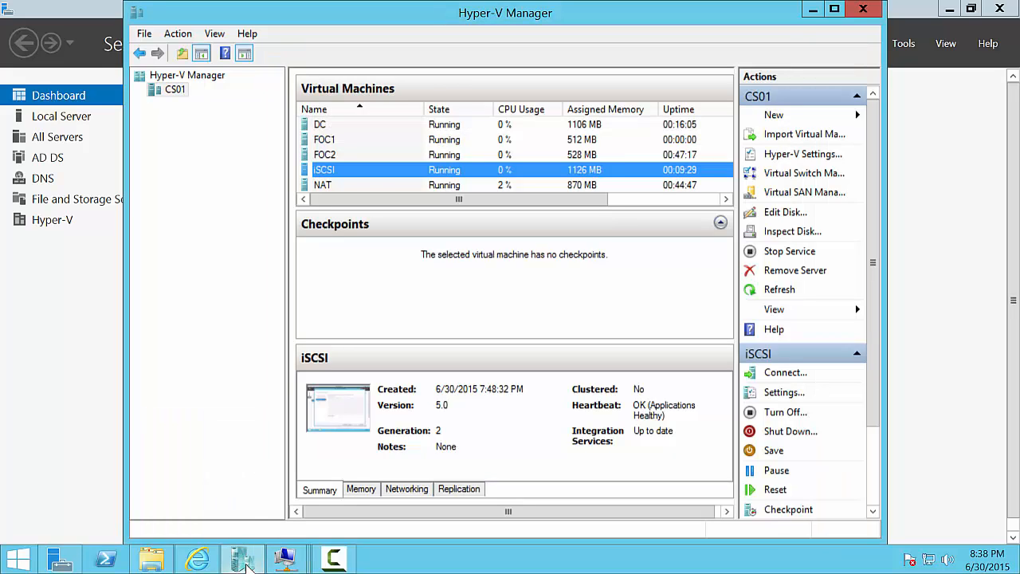
left_click(244, 562)
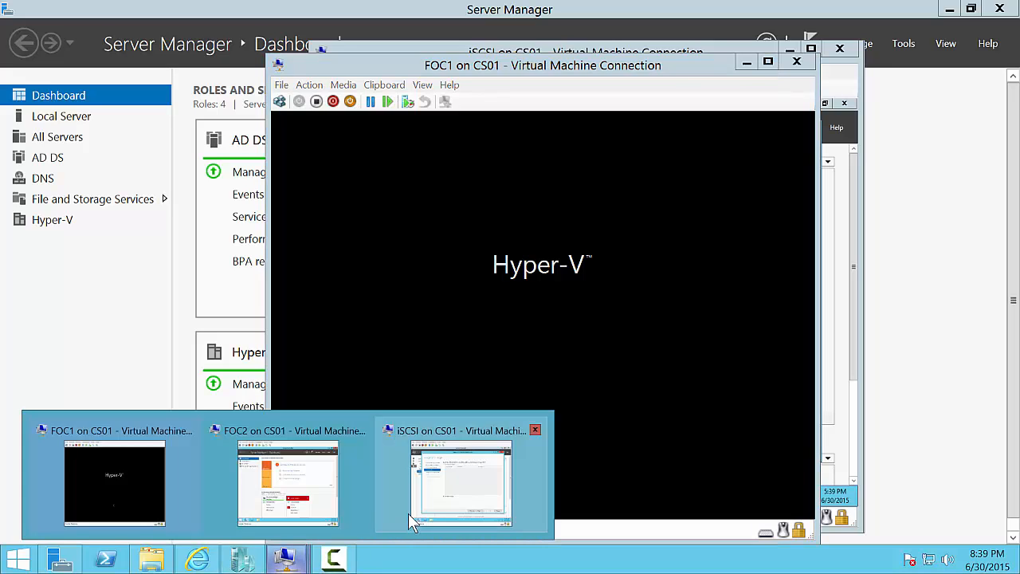
- On FOC2, open the Ethernet adapter's IPv4 properties from Local Server
left_click(294, 474)
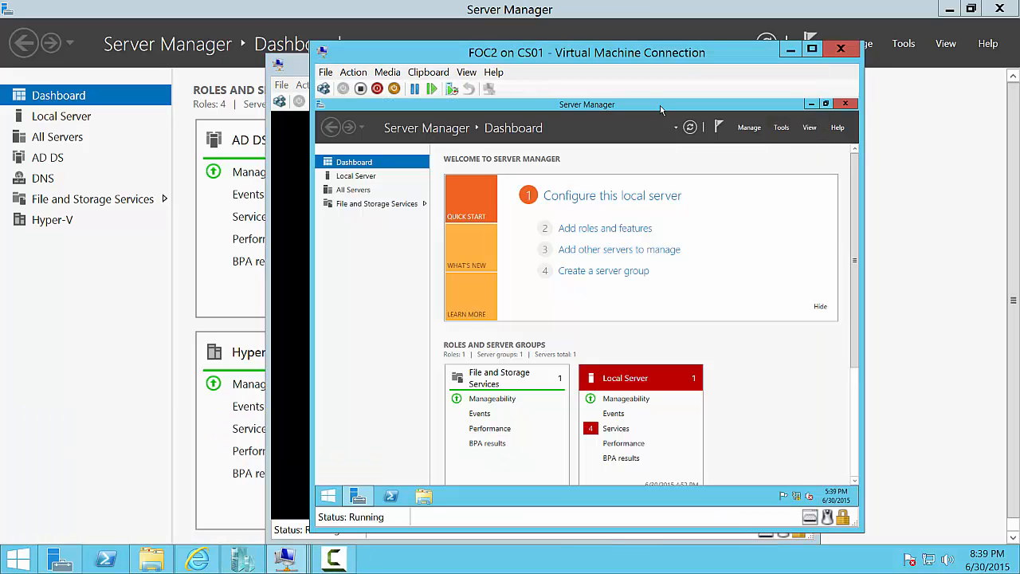
left_click(819, 307)
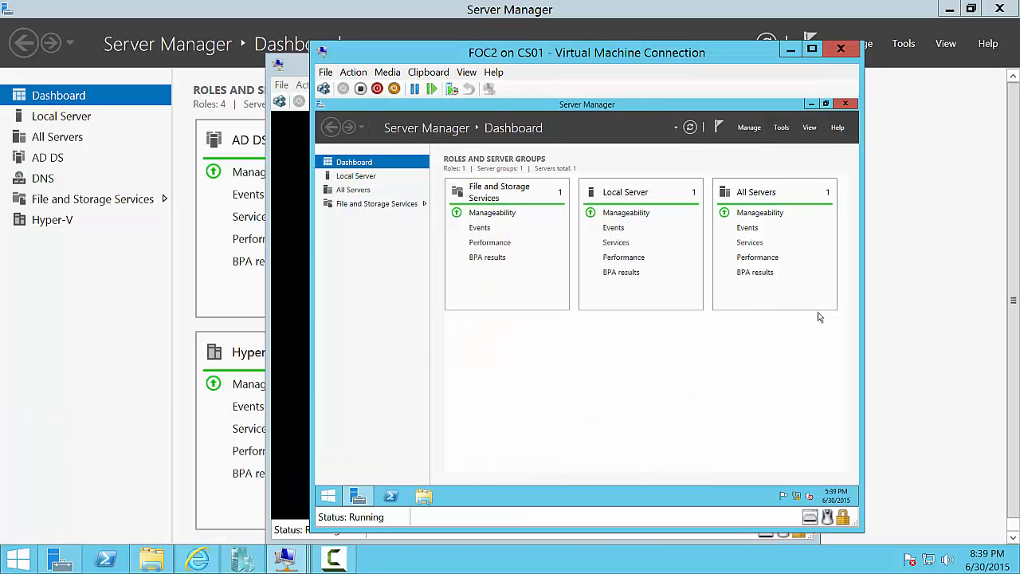
left_click(352, 182)
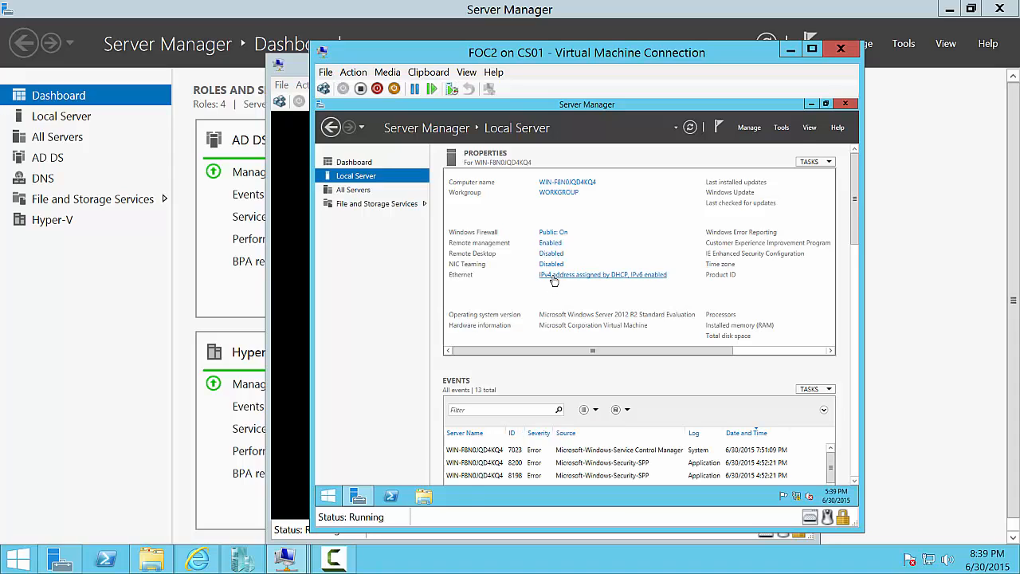
left_click(552, 277)
right_click(435, 215)
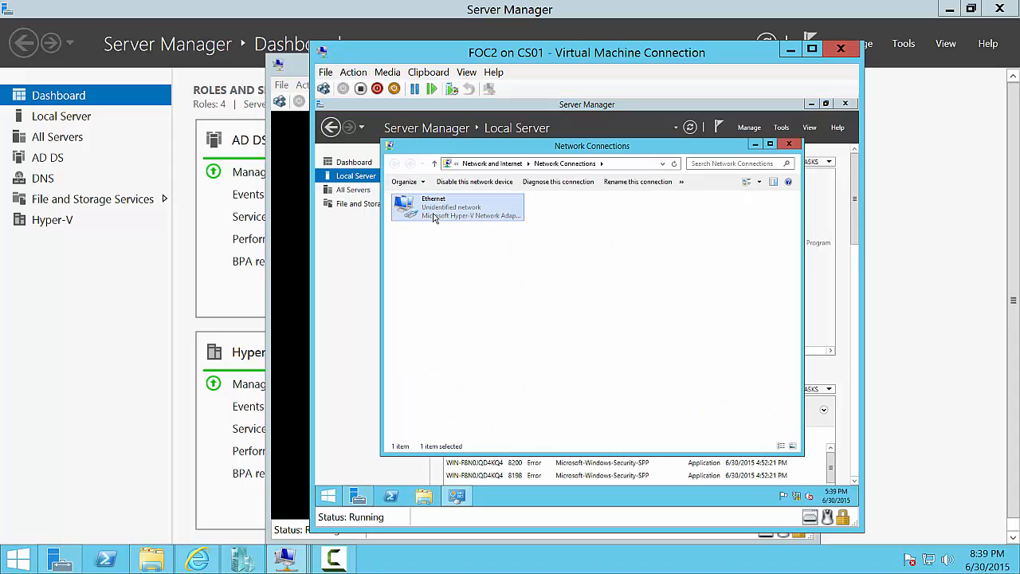
left_click(474, 309)
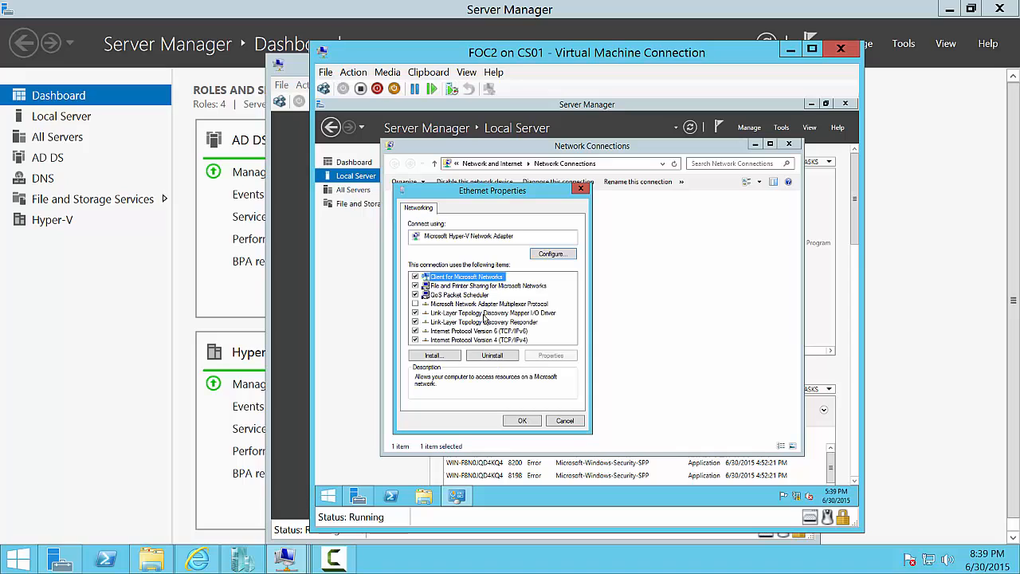
left_click(528, 343)
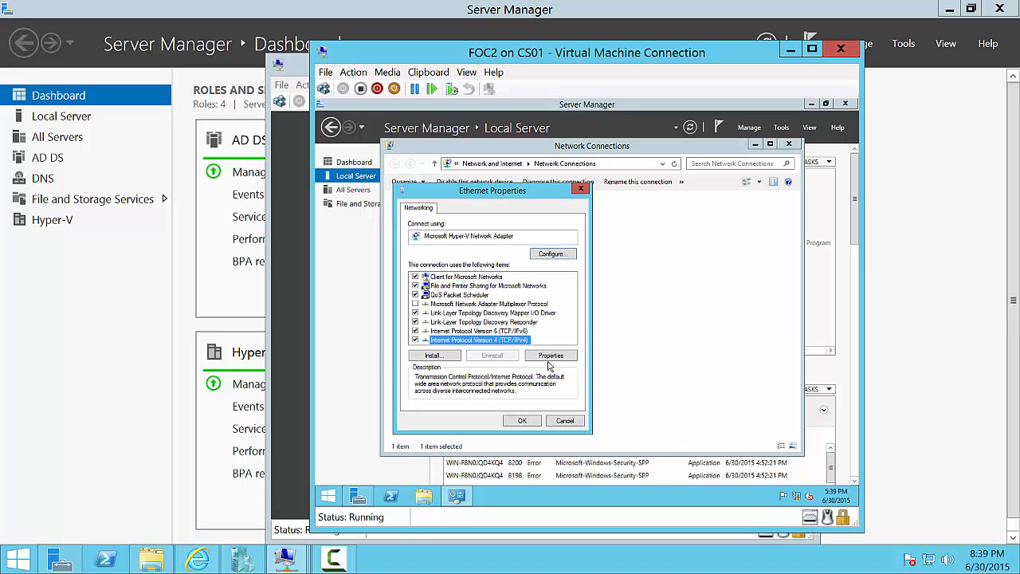
left_click(550, 356)
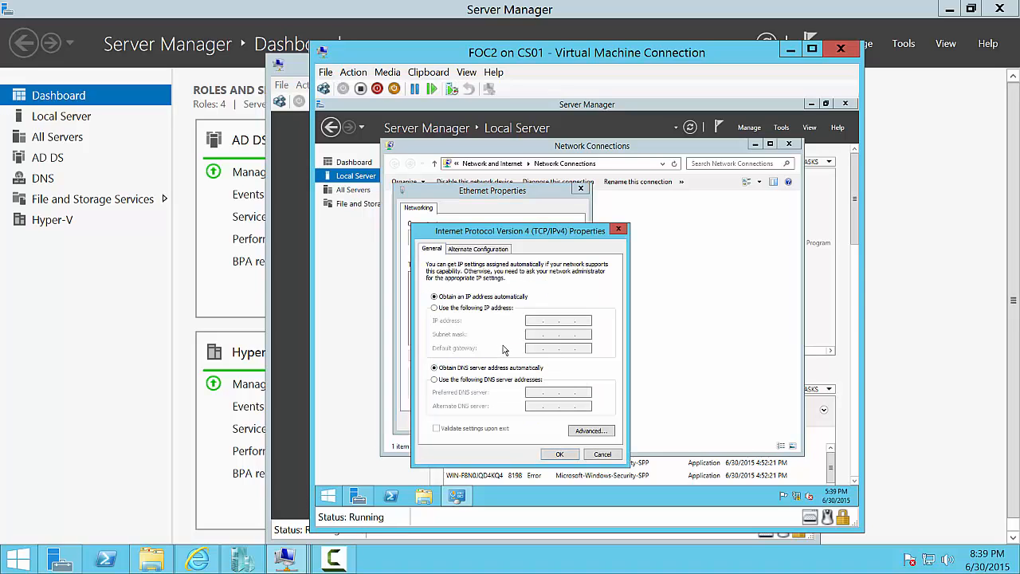
- Set FOC2 to static IP 192.168.0.5, mask 255.255.255.0, gateway 192.168.0.1, DNS 192.168.0.2
left_click(485, 307)
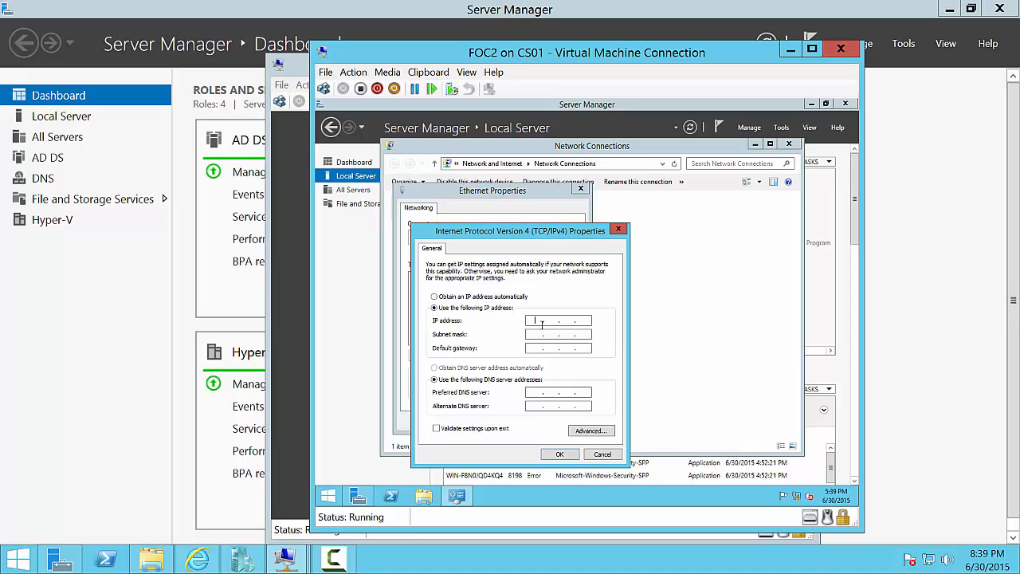
left_click(542, 322)
type("192 . 168 . 05")
key("BackSpace")
type("5")
key("Tab")
key("Tab")
type("192.168.")
type("1")
key("Tab")
key("Tab")
type("192")
key("BackSpace")
key("BackSpace")
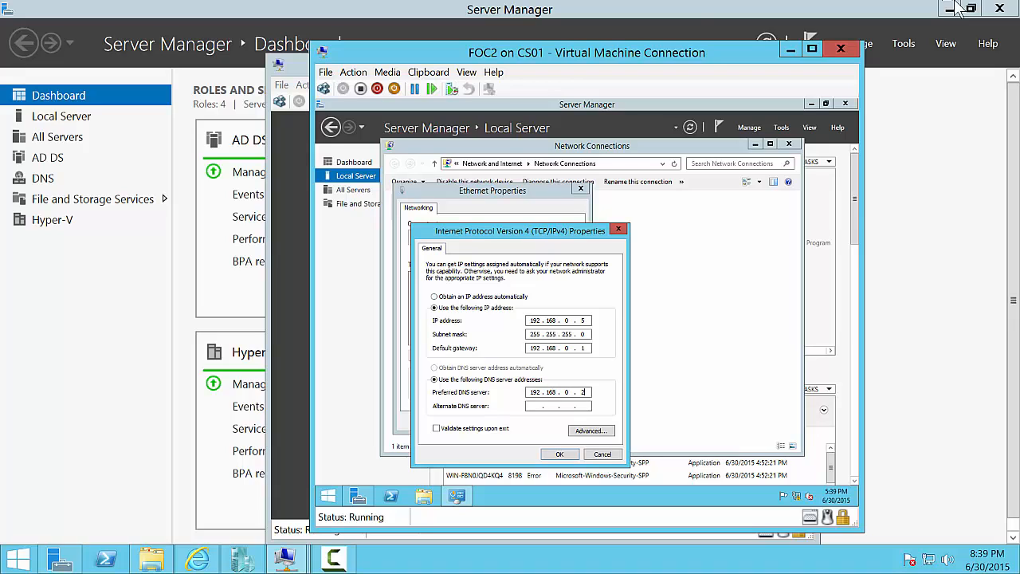
left_click(559, 454)
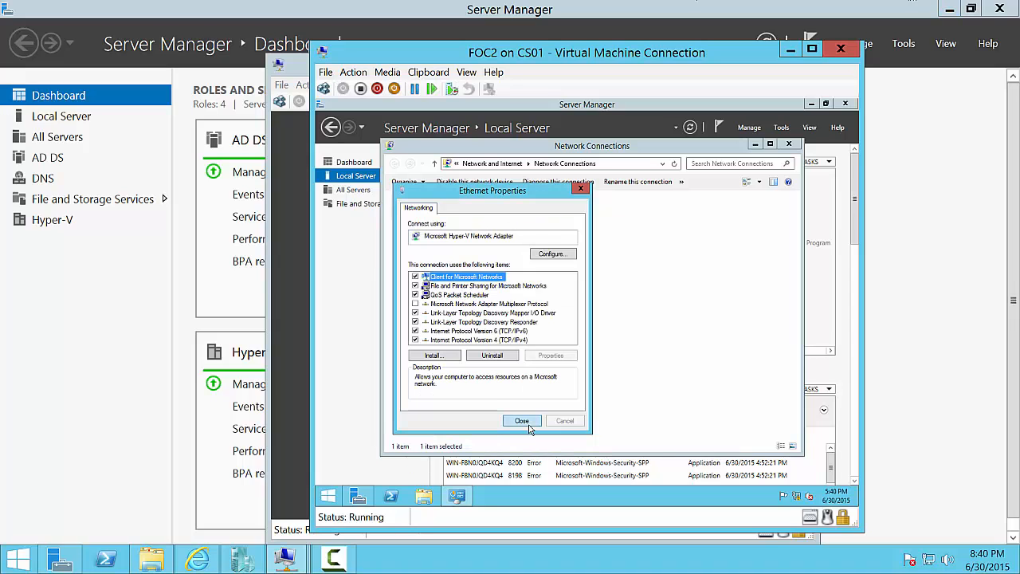
left_click(530, 435)
- Rename FOC2 to cs01-vm5 and make it a member of the faris.com domain
left_click(789, 144)
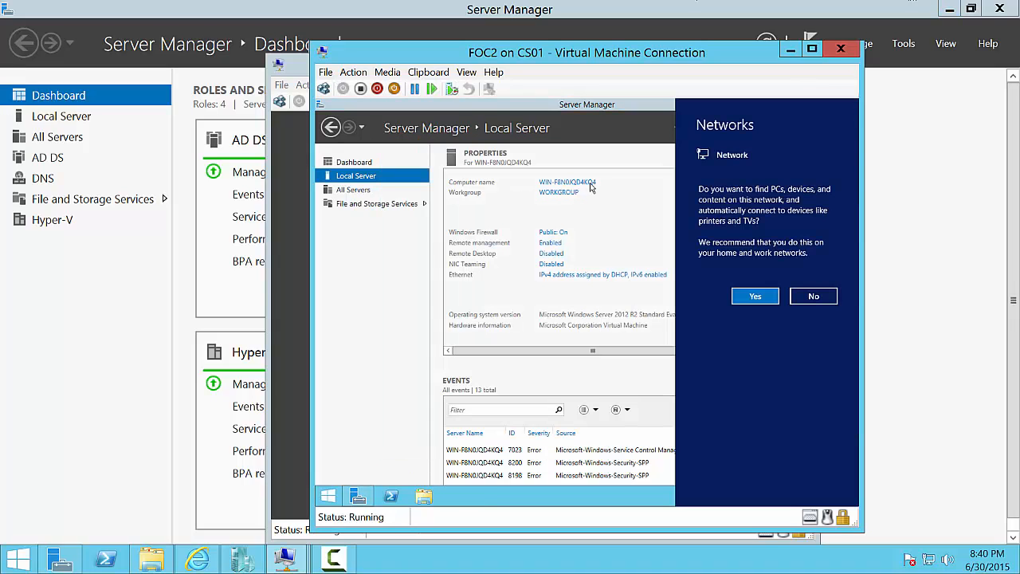
left_click(591, 220)
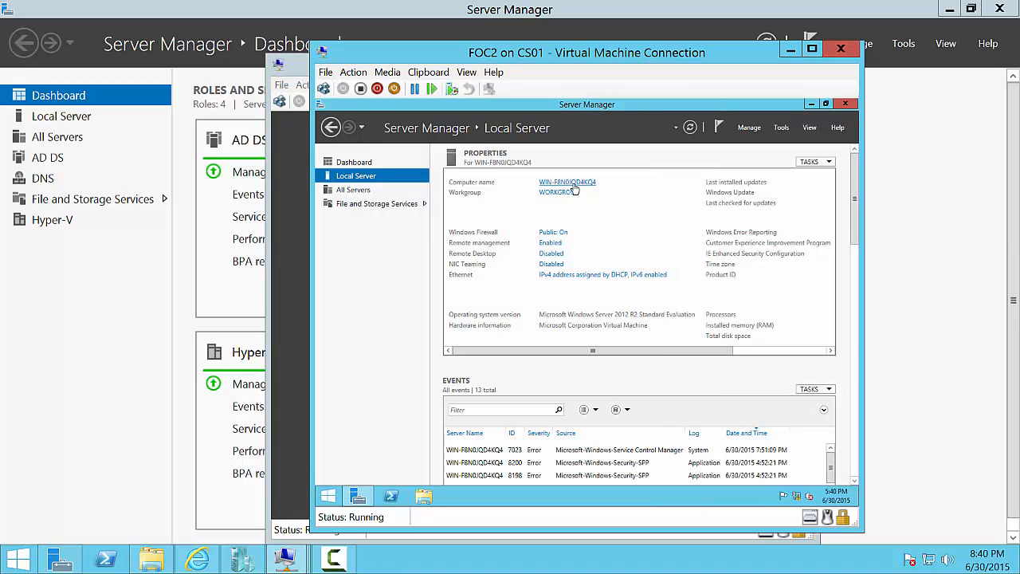
left_click(574, 185)
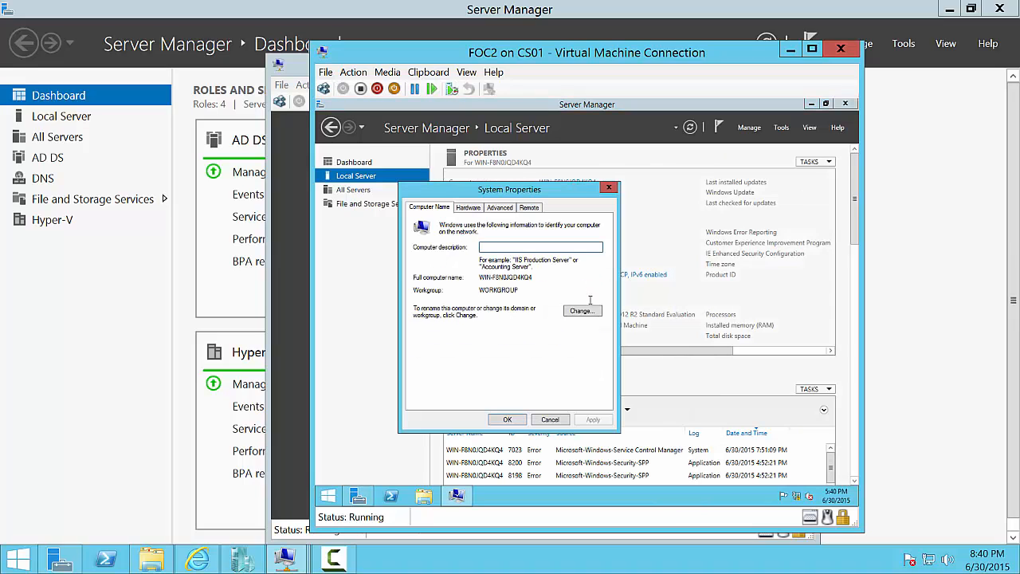
left_click(590, 311)
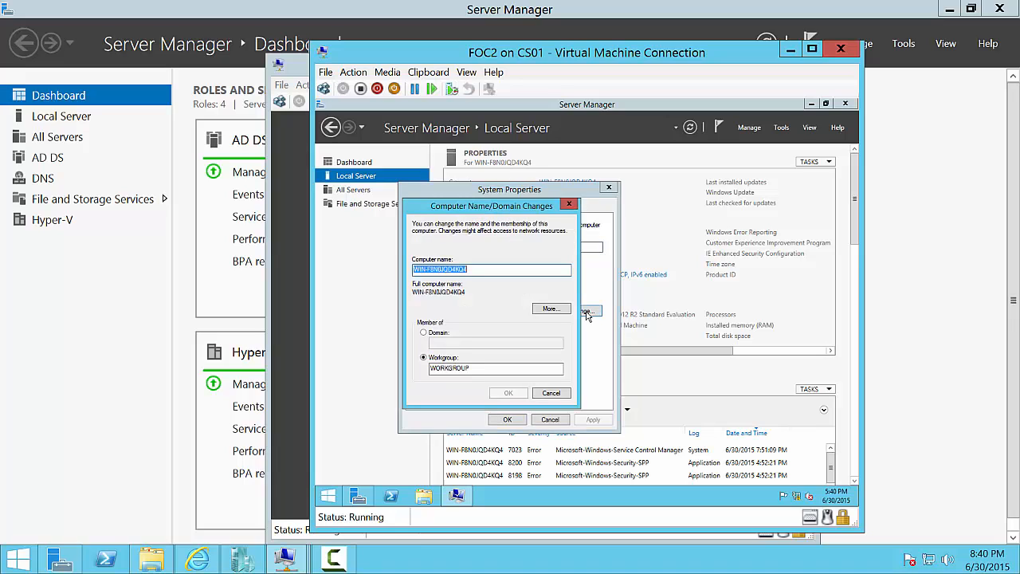
type("cs01-0")
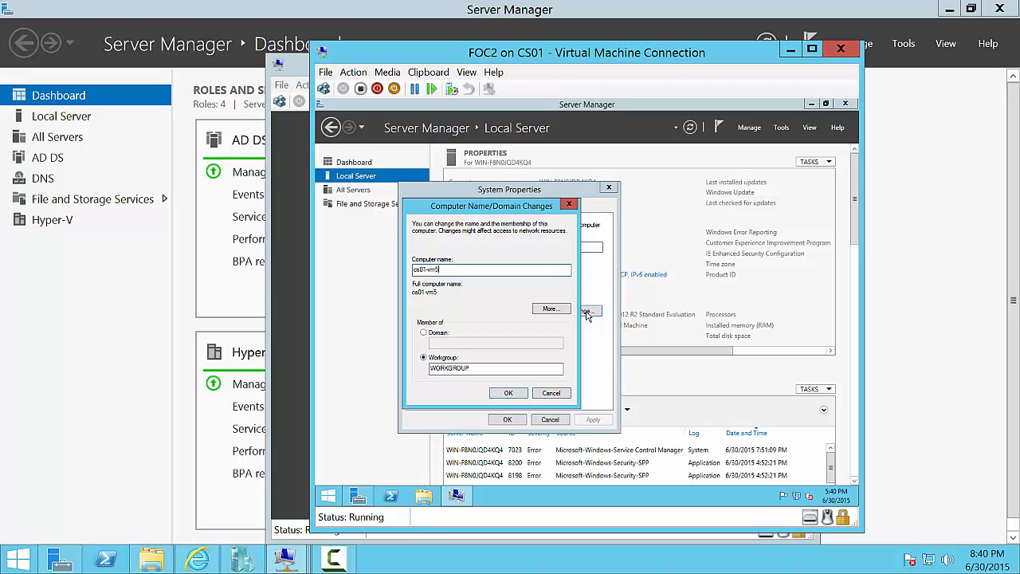
left_click(438, 332)
type("far")
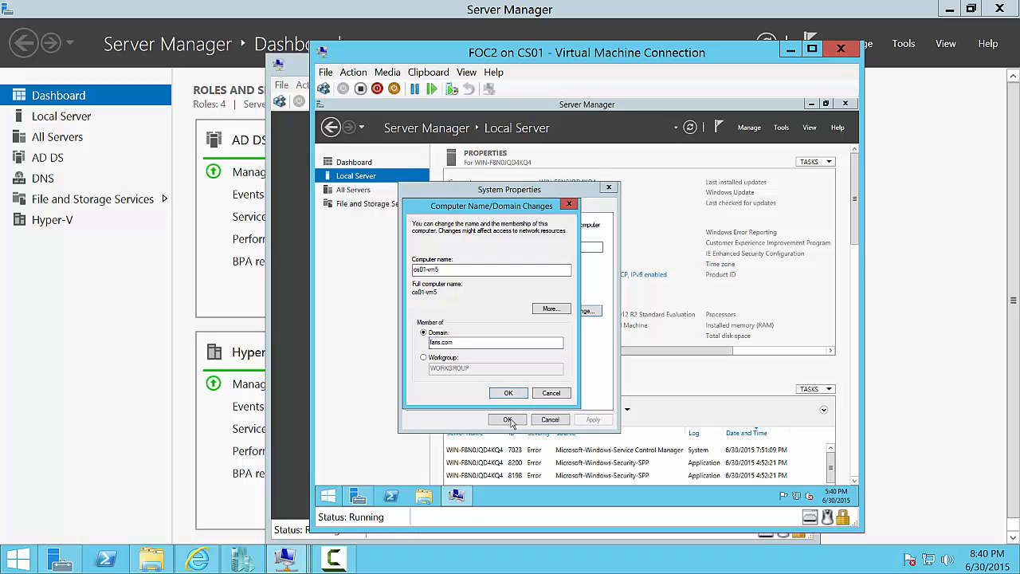
key("Return")
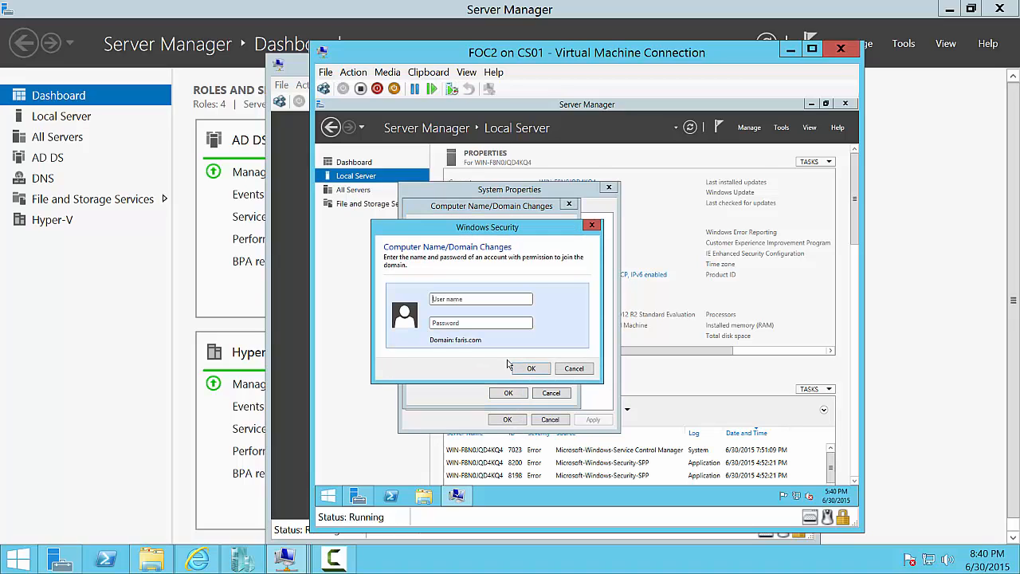
- Authenticate as domain administrator, acknowledge the welcome and restart notices, and restart FOC2
type("admP@")
left_click(542, 369)
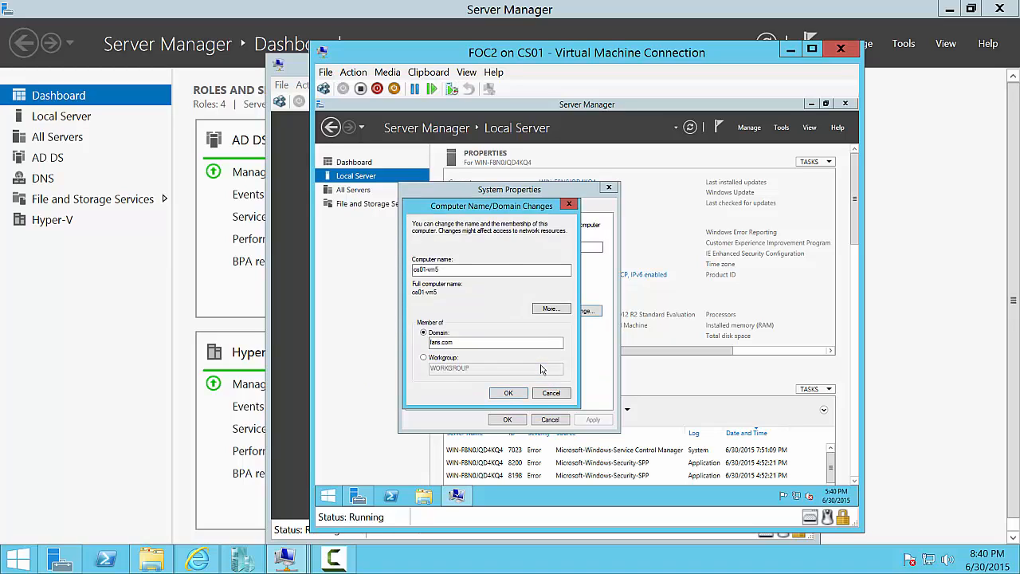
left_click(636, 336)
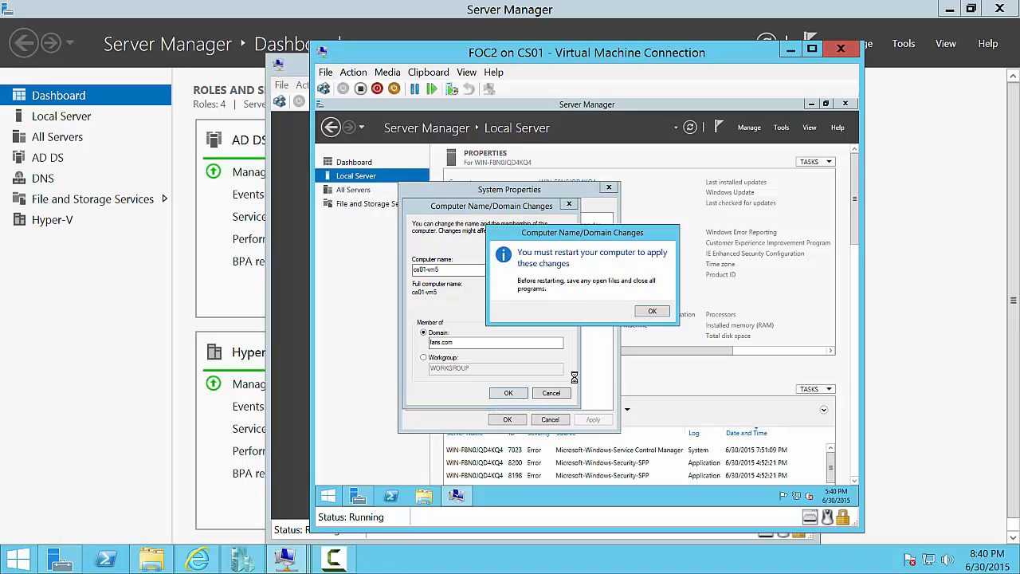
left_click(642, 312)
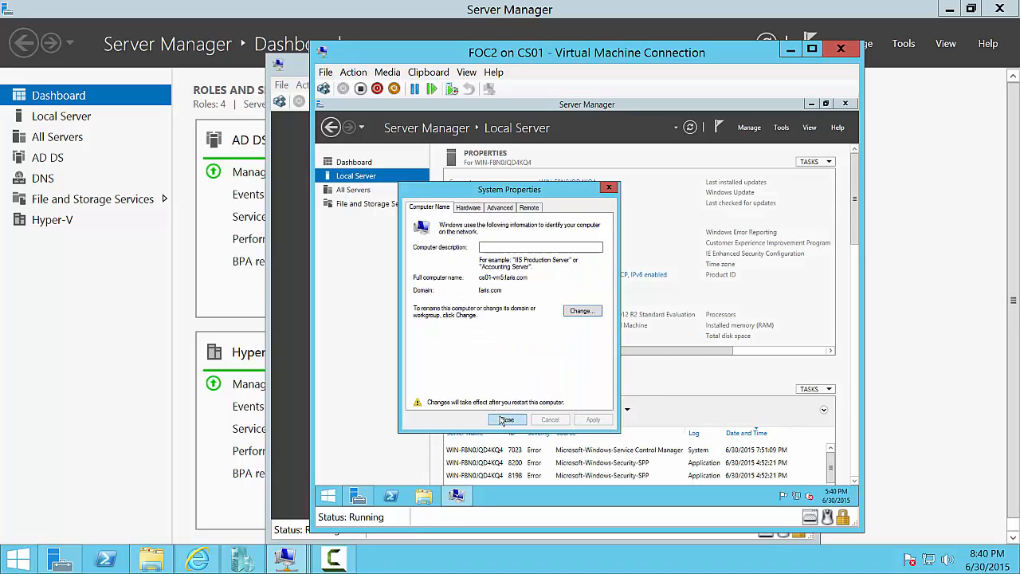
left_click(505, 419)
left_click(586, 308)
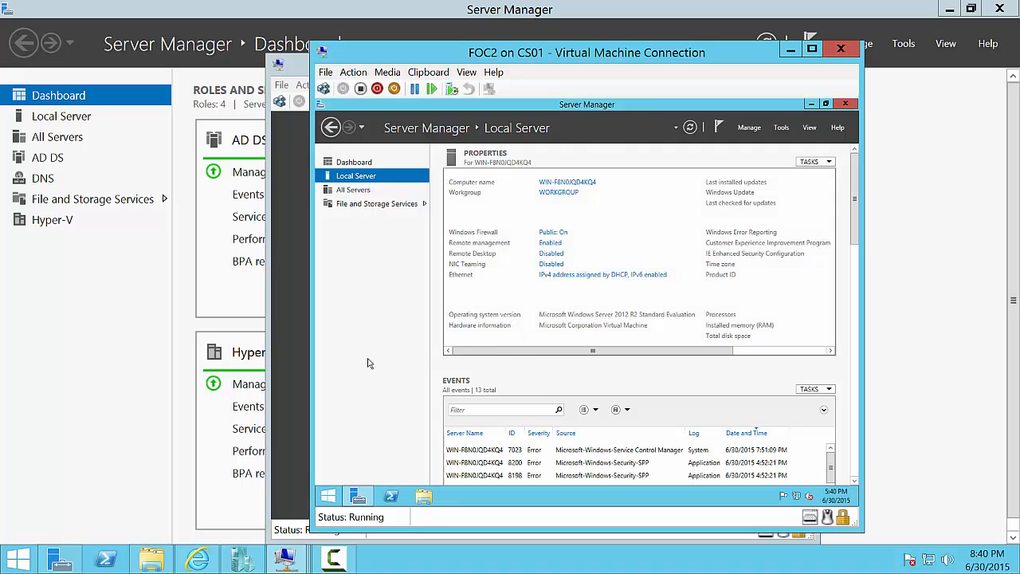
left_click(297, 363)
- Sign in to FOC1 as the faris domain administrator, then bring up the FOC2 console
key("ctrl+alt+End")
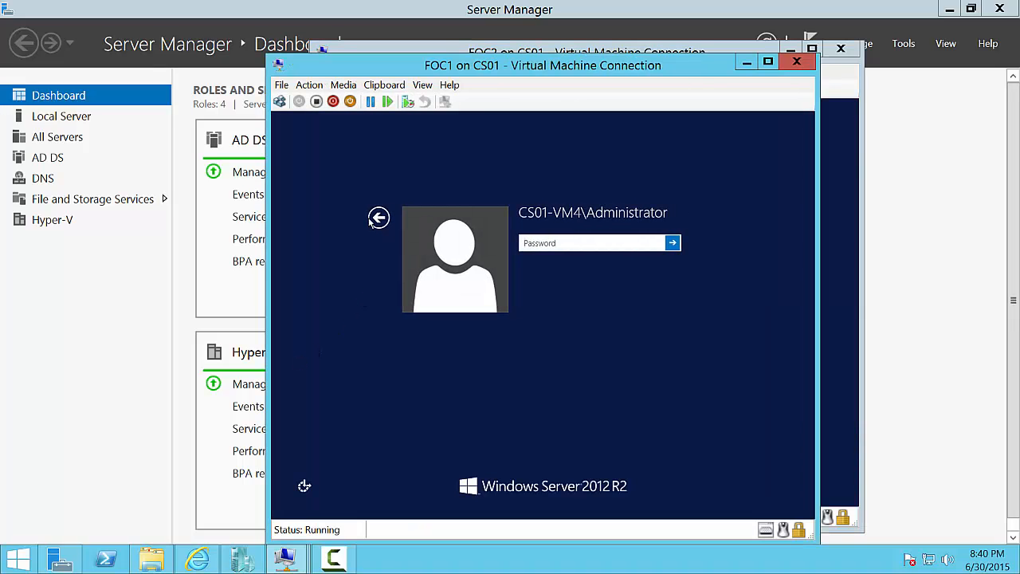
left_click(373, 220)
left_click(603, 264)
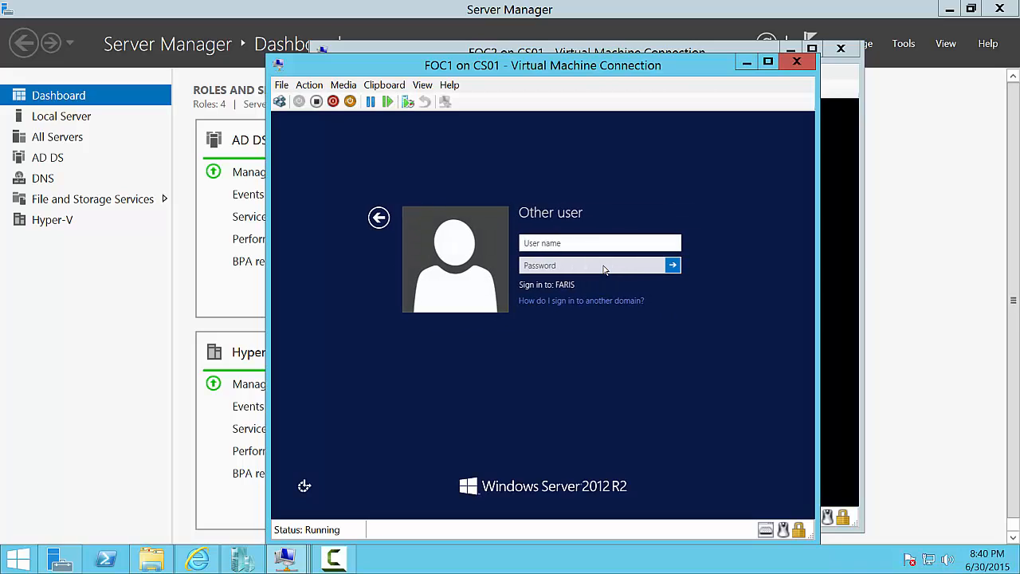
type("faris\\admin")
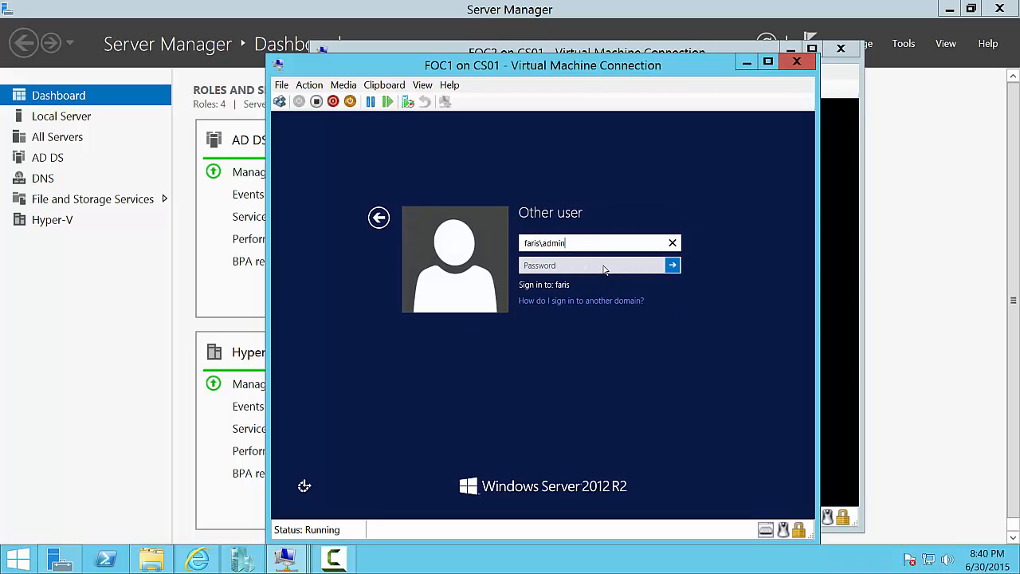
type("istrator")
key("Tab")
type("Pa")
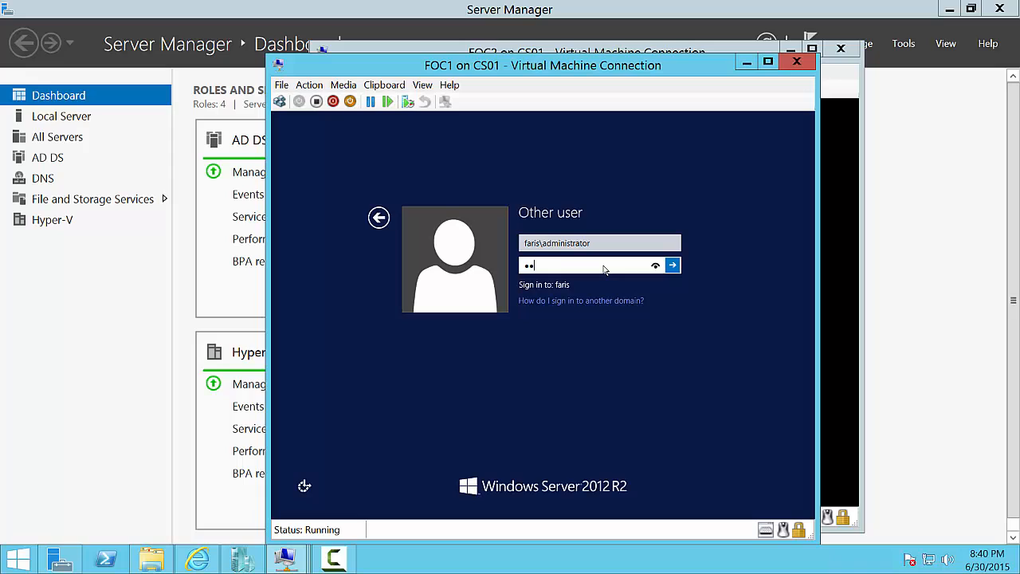
type("$$w0rd")
key("Return")
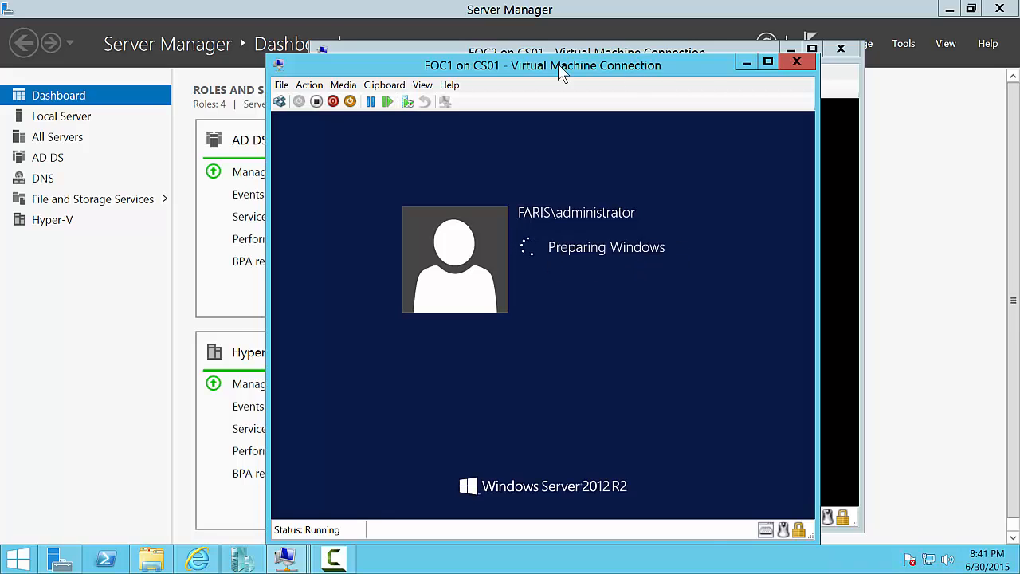
left_click_drag(558, 64, 444, 53)
left_click(747, 56)
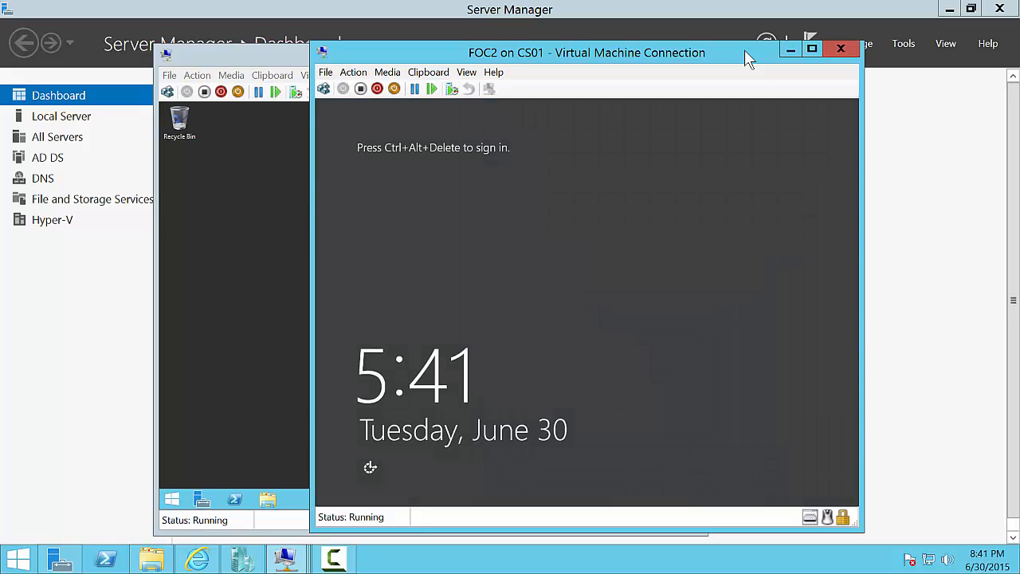
- Sign FOC2 in as the faris domain administrator using the Other user option and the domain password
key("ctrl+alt+End")
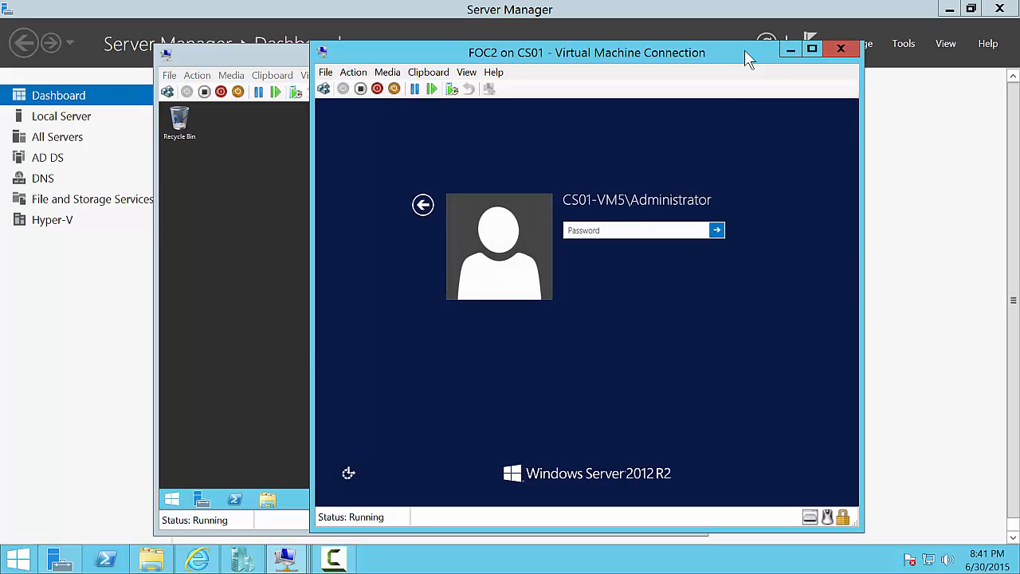
left_click(423, 205)
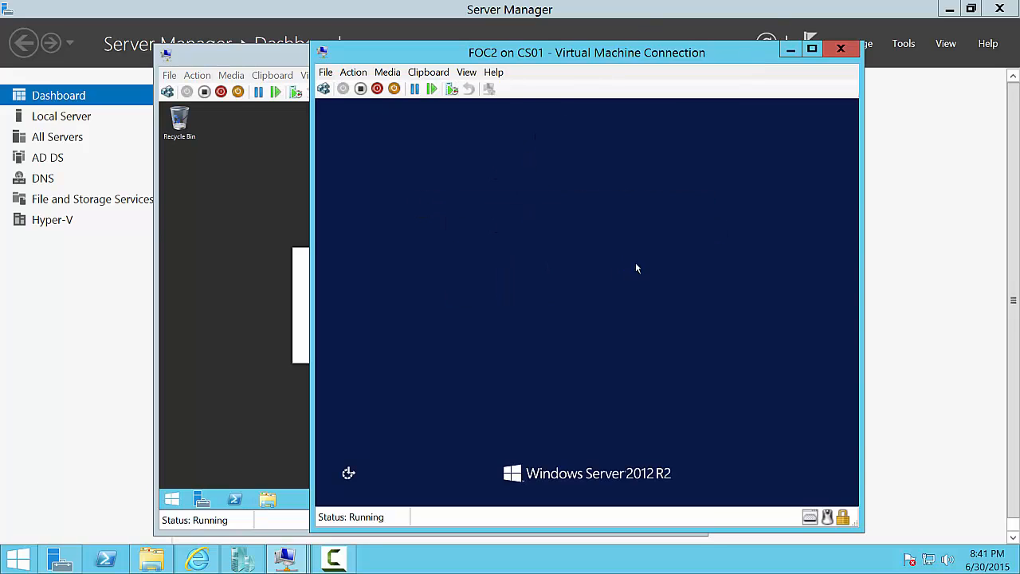
left_click(661, 252)
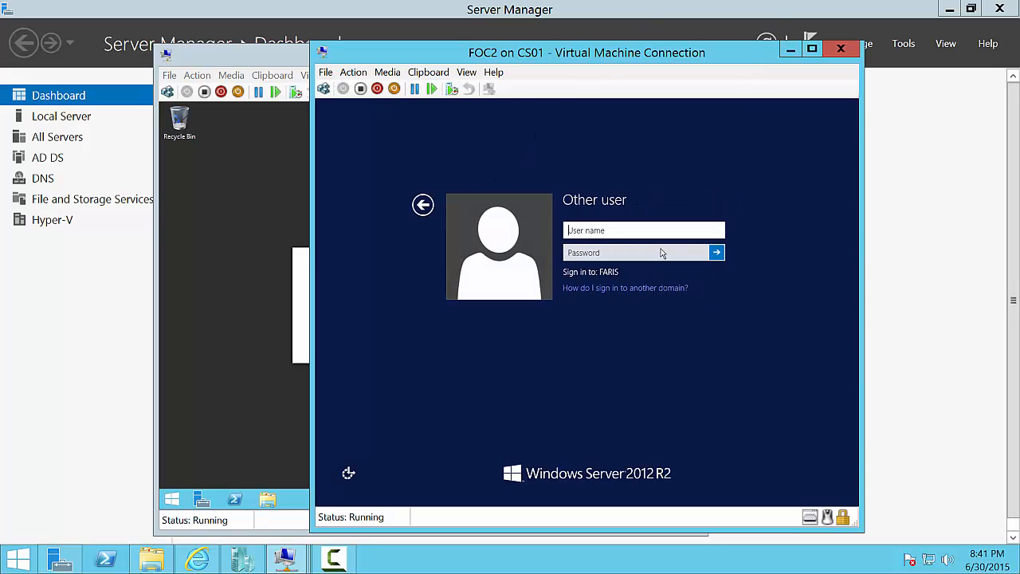
type("faris\\")
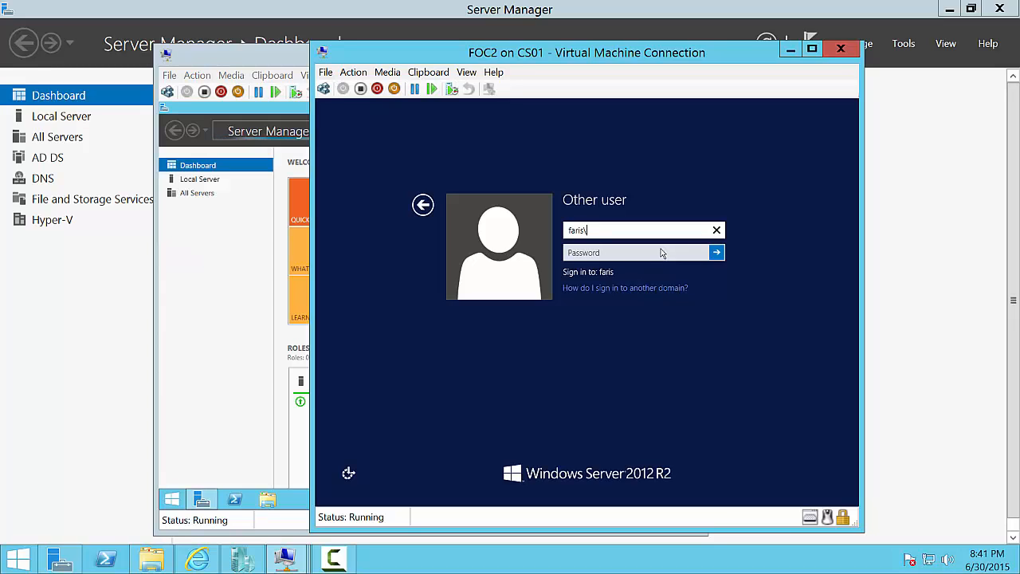
type("administar")
key("BackSpace")
key("BackSpace")
key("BackSpace")
key("BackSpace")
key("BackSpace")
key("BackSpace")
key("BackSpace")
key("BackSpace")
type("administra")
key("BackSpace")
key("BackSpace")
key("BackSpace")
key("BackSpace")
key("BackSpace")
key("BackSpace")
type("adminis")
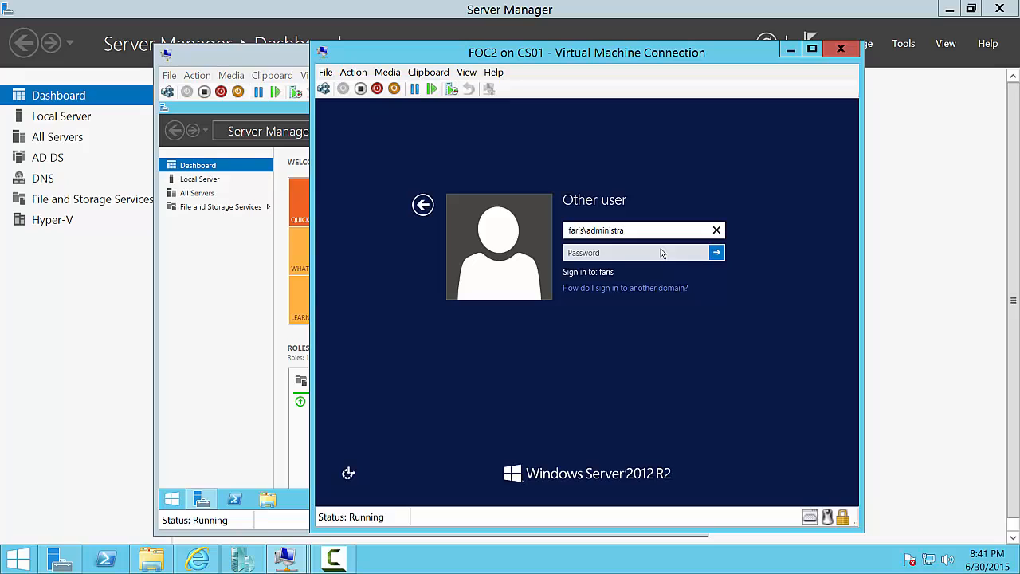
key("Tab")
type("Pa")
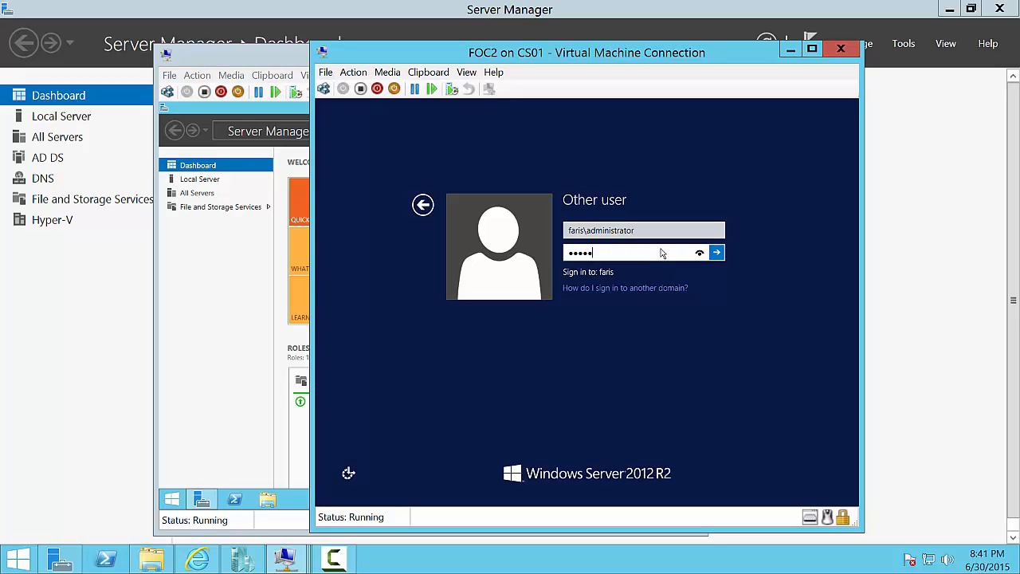
key("Return")
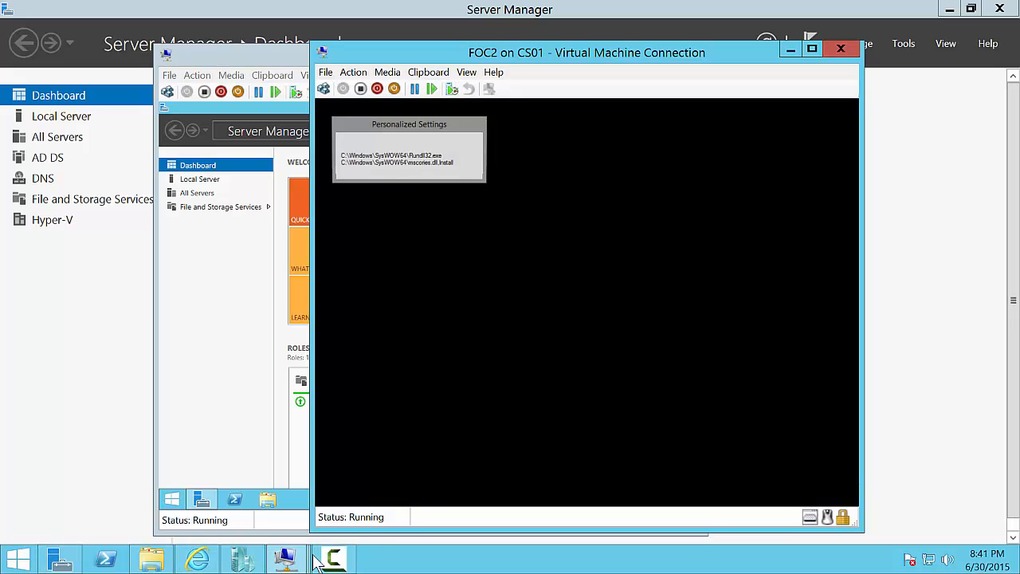
mouse_move(336, 562)
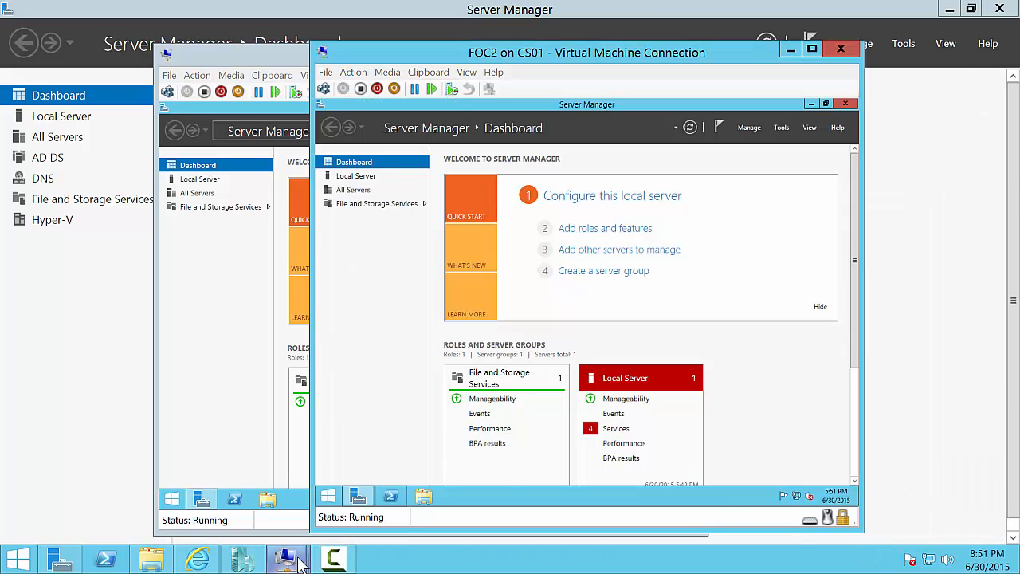
- Open the DC virtual machine's console from Hyper-V Manager
mouse_move(285, 560)
left_click(243, 560)
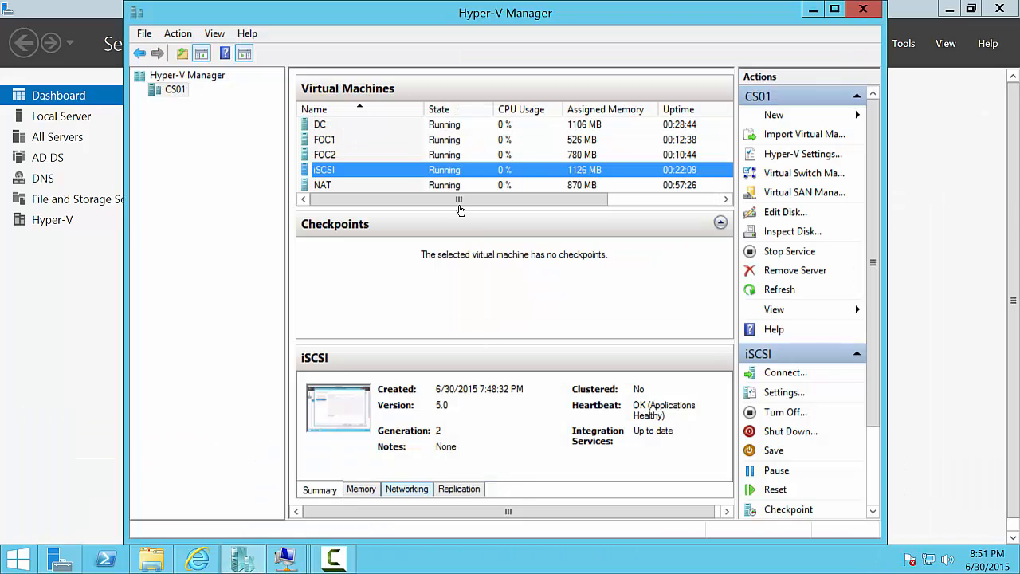
right_click(430, 124)
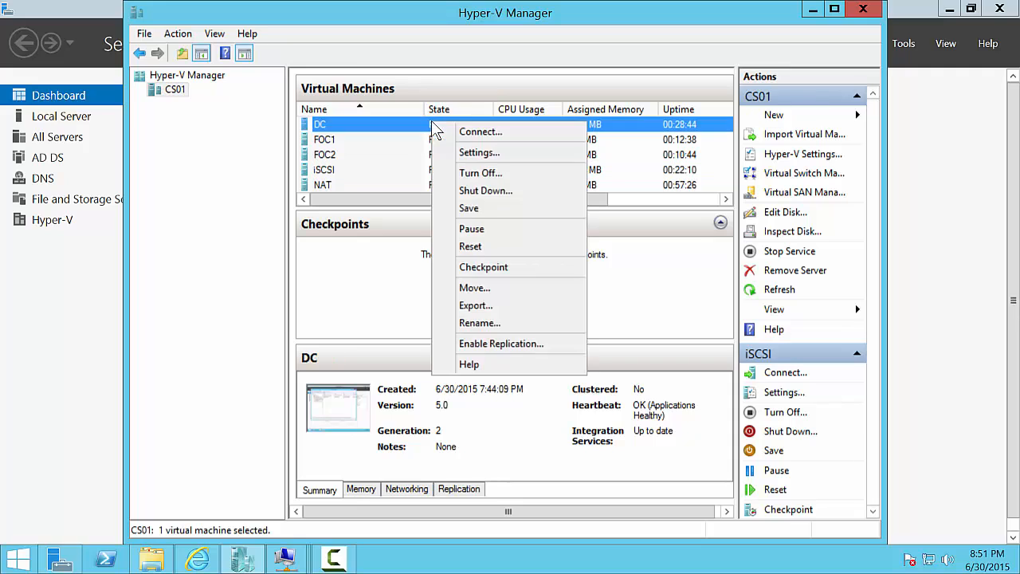
left_click(490, 134)
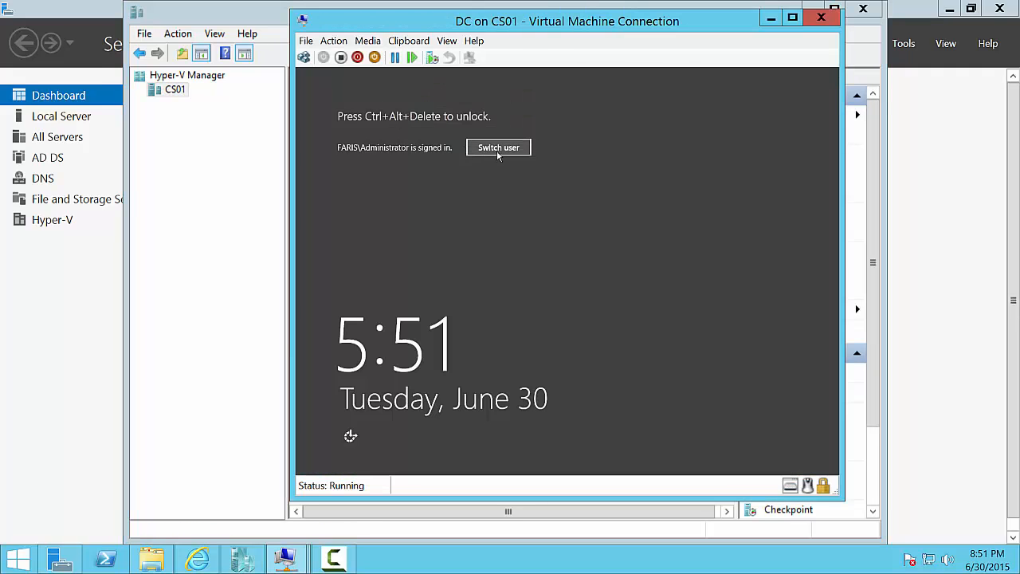
- Sign in to DC as the FARIS\Administrator account with its password
left_click(501, 150)
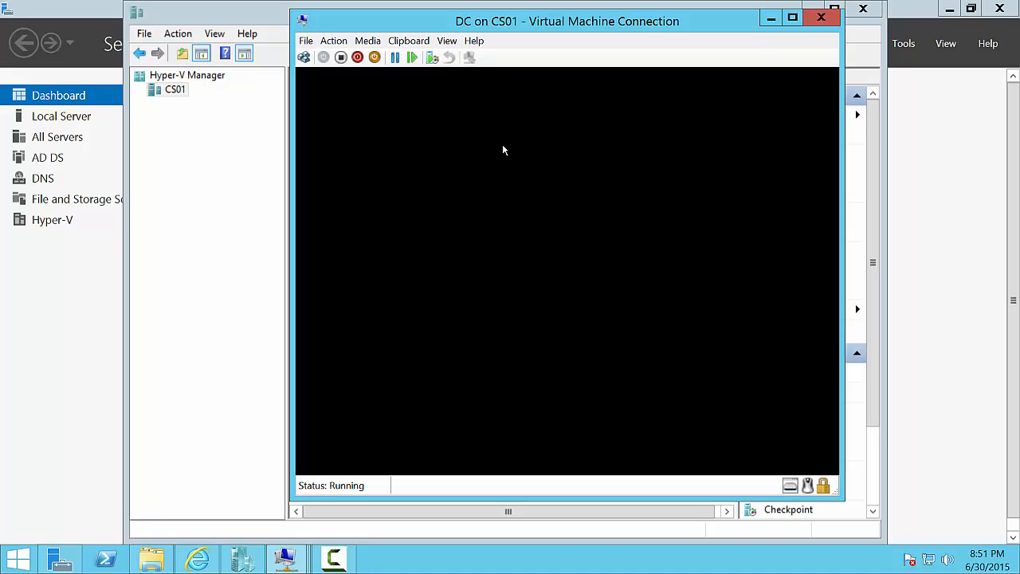
key("ctrl+alt+End")
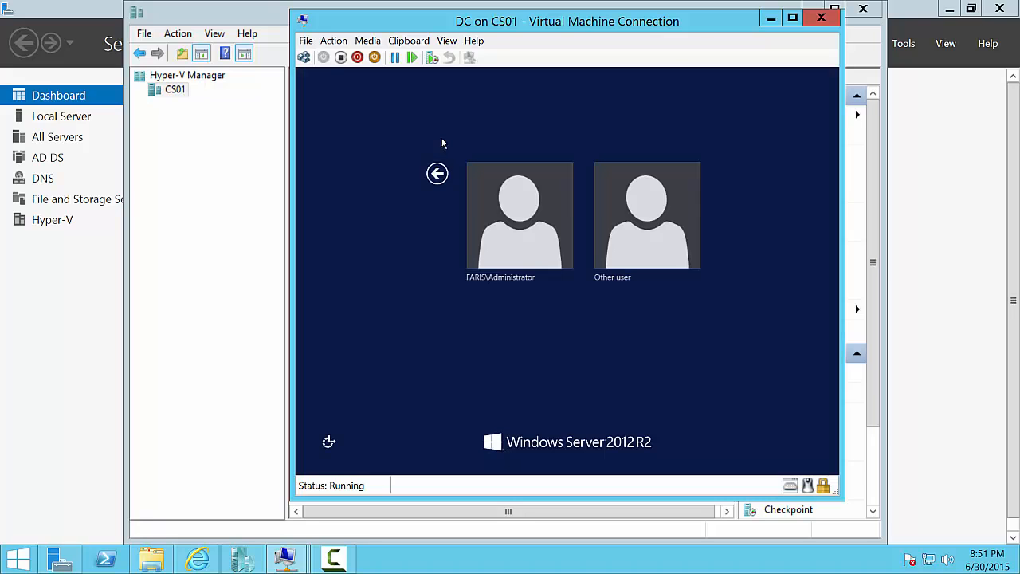
left_click(530, 239)
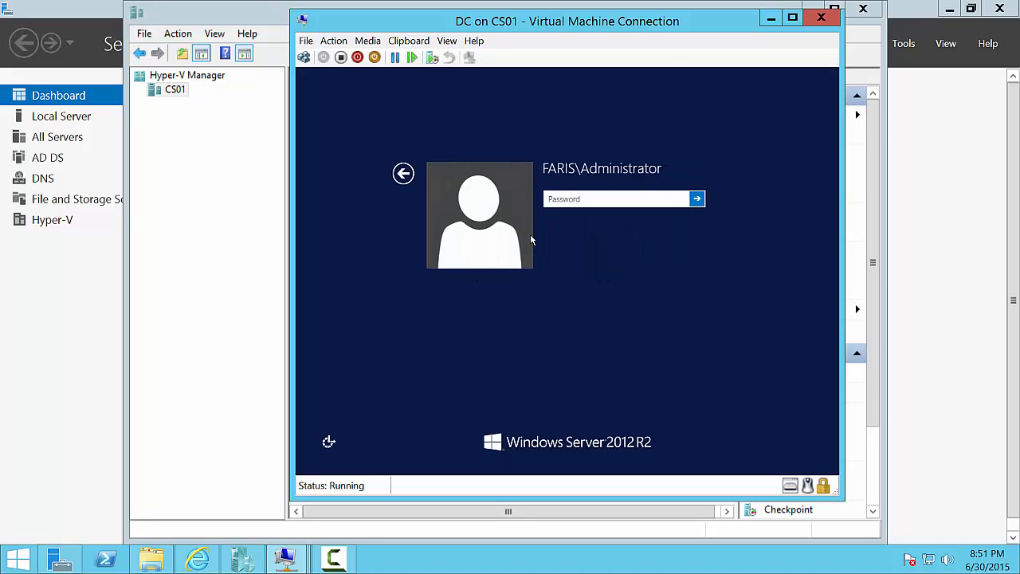
type("•••••••")
key("Return")
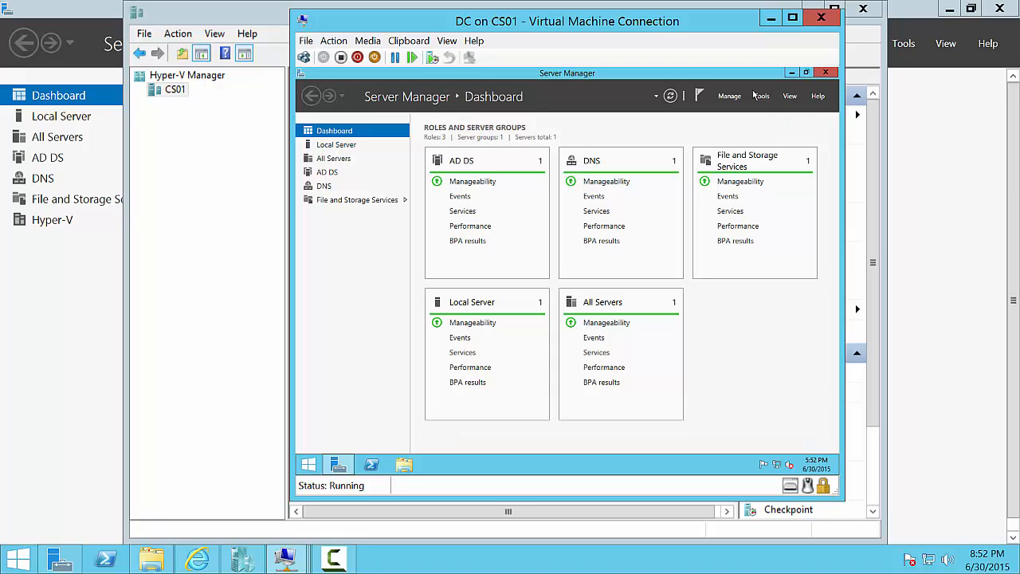
left_click(759, 96)
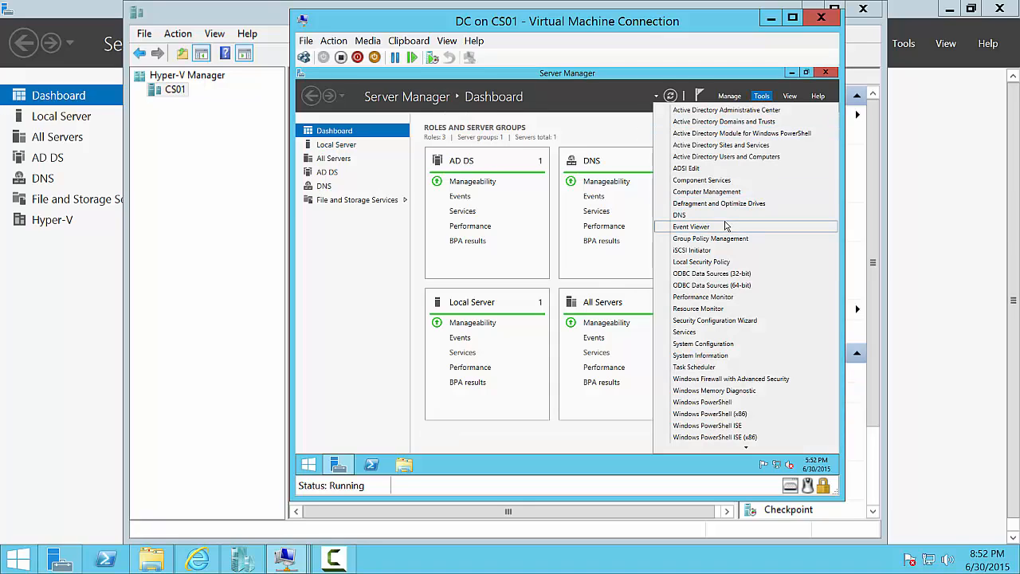
left_click(724, 215)
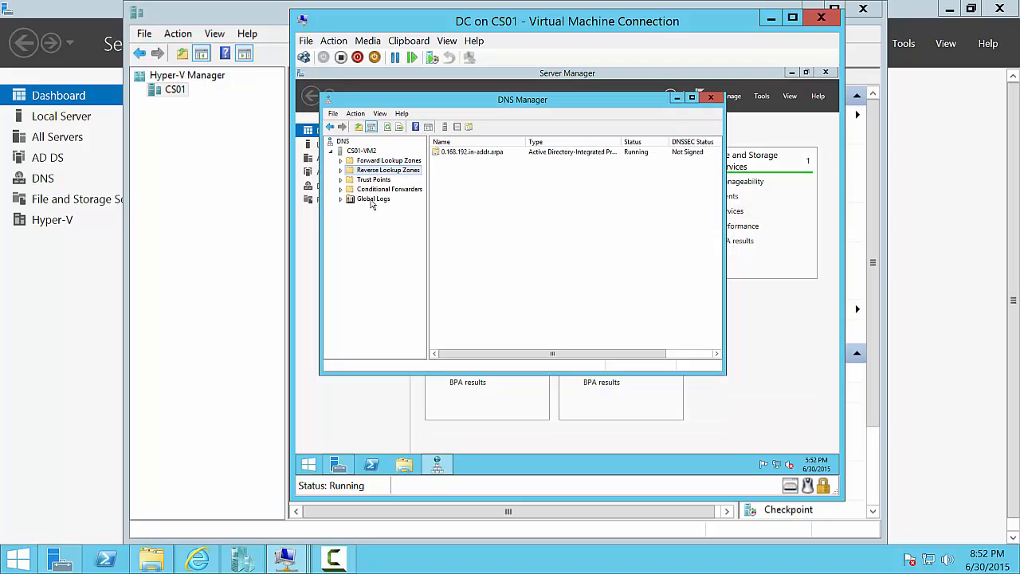
double_click(366, 171)
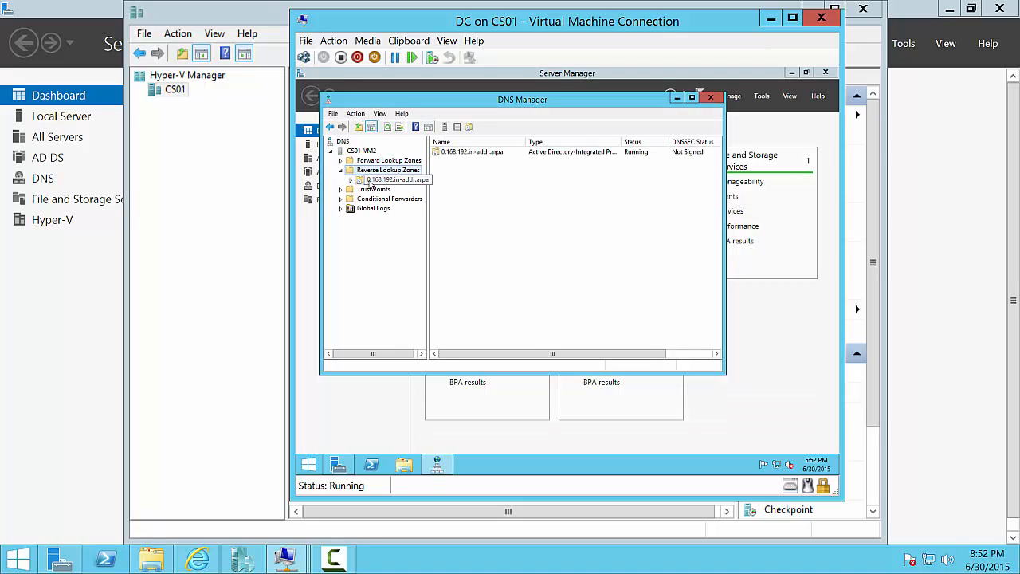
left_click(374, 180)
left_click(454, 173)
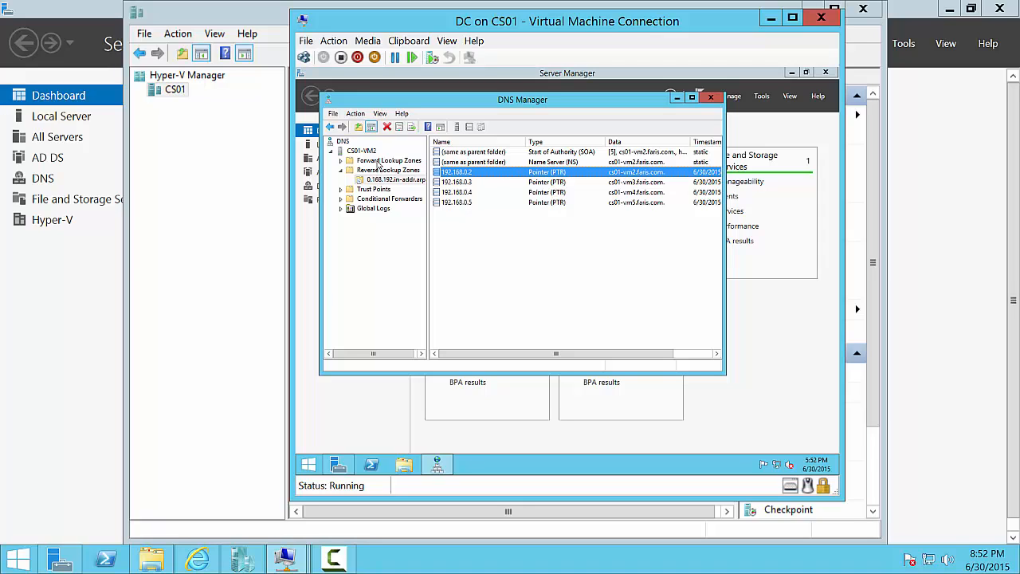
double_click(381, 161)
double_click(389, 183)
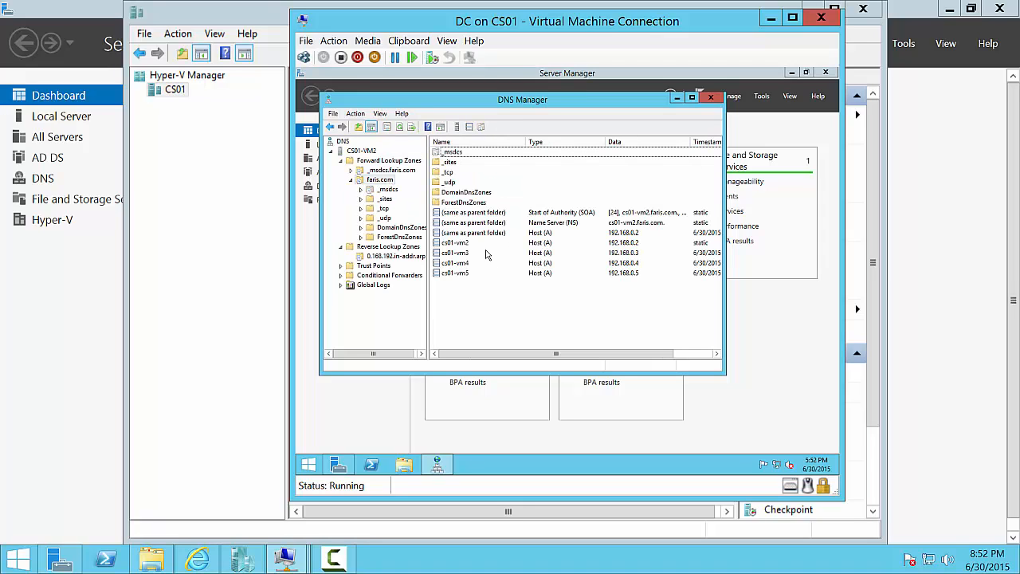
left_click(487, 252)
left_click(489, 243)
left_click(501, 273, "shift")
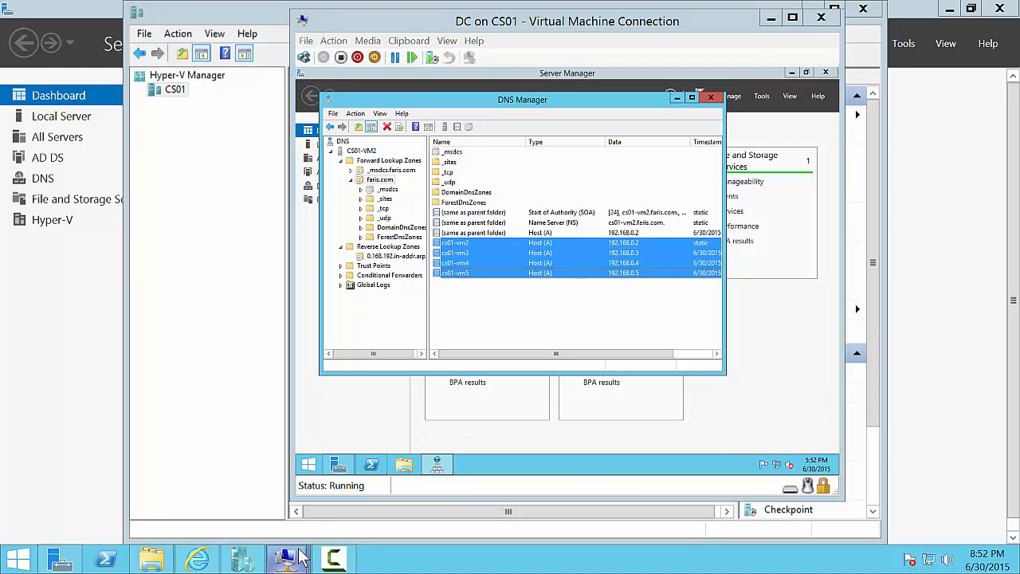
mouse_move(286, 558)
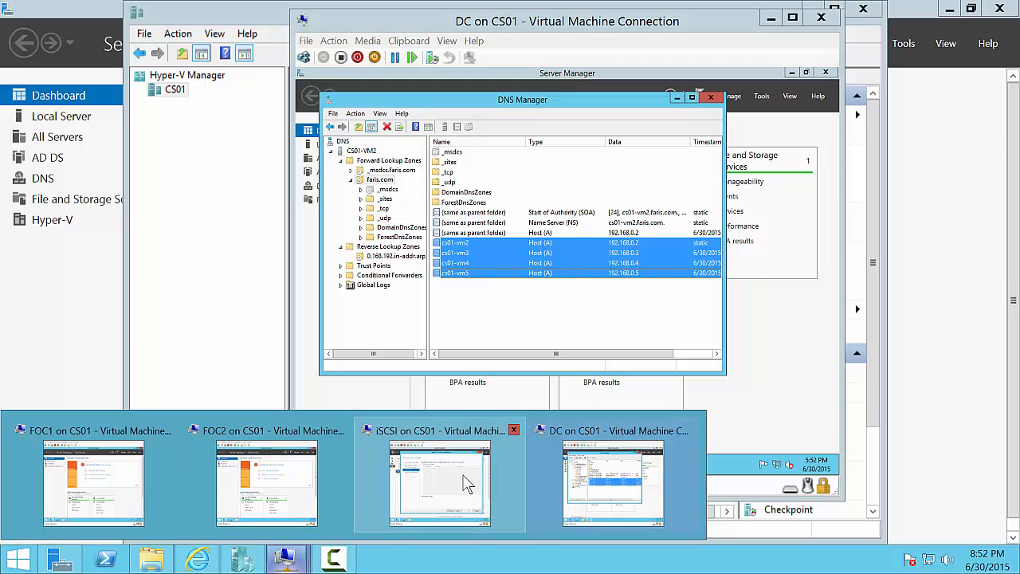
- Unlock the iSCSI VM with the administrator password to get back to the disk wizard
left_click(432, 429)
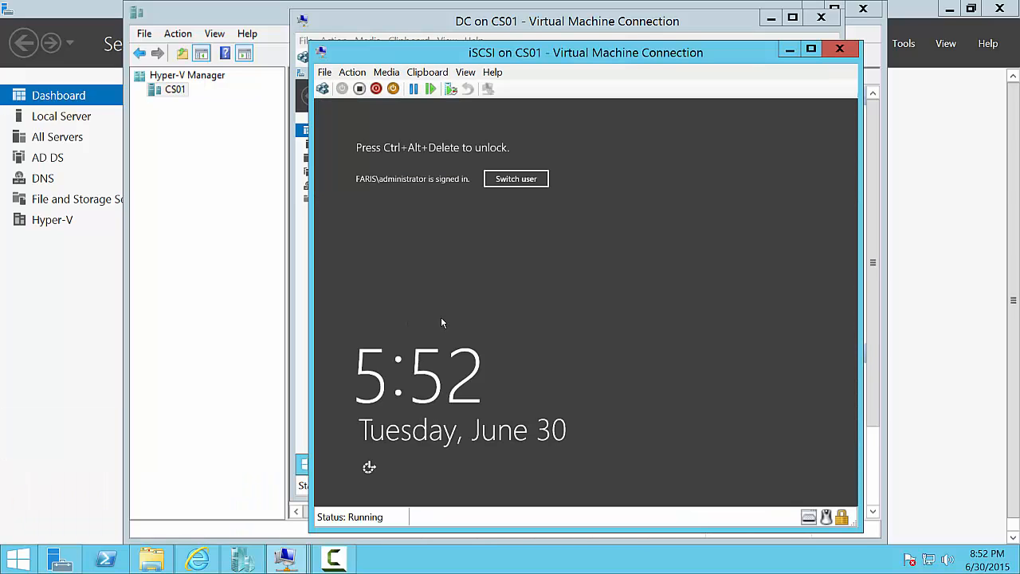
key("ctrl+alt+End")
type("Pa$$w0rd")
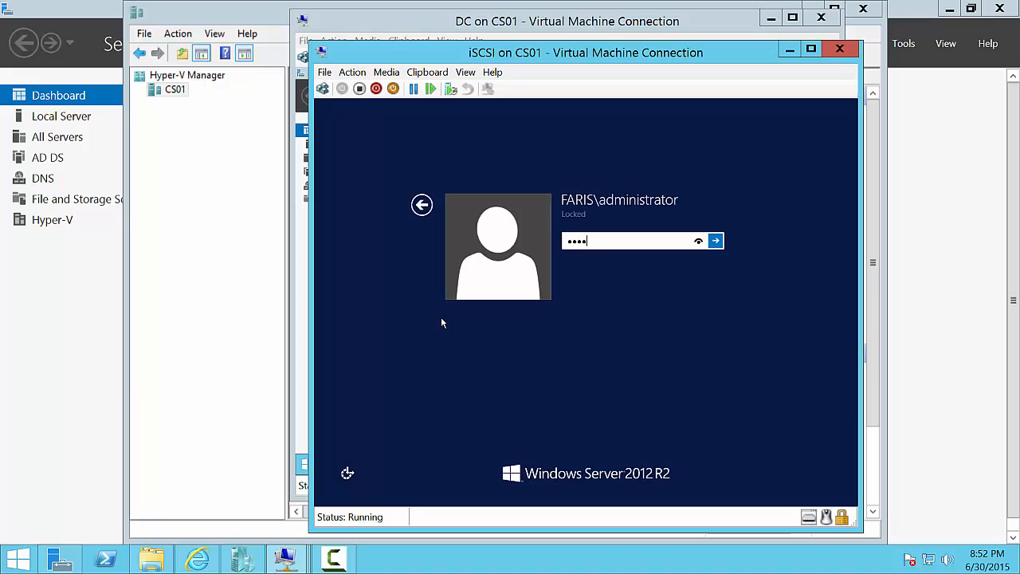
key("Return")
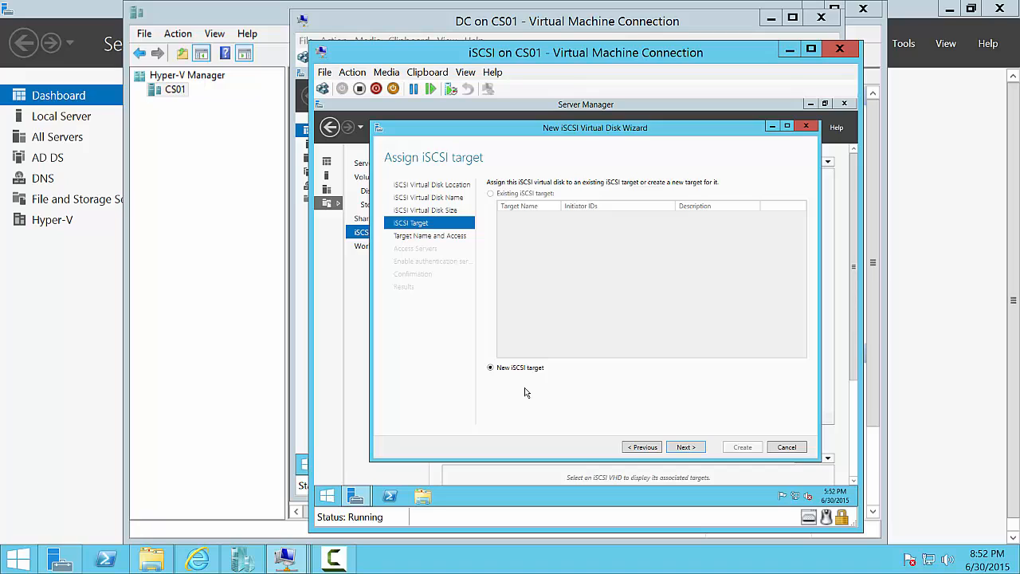
left_click(335, 559)
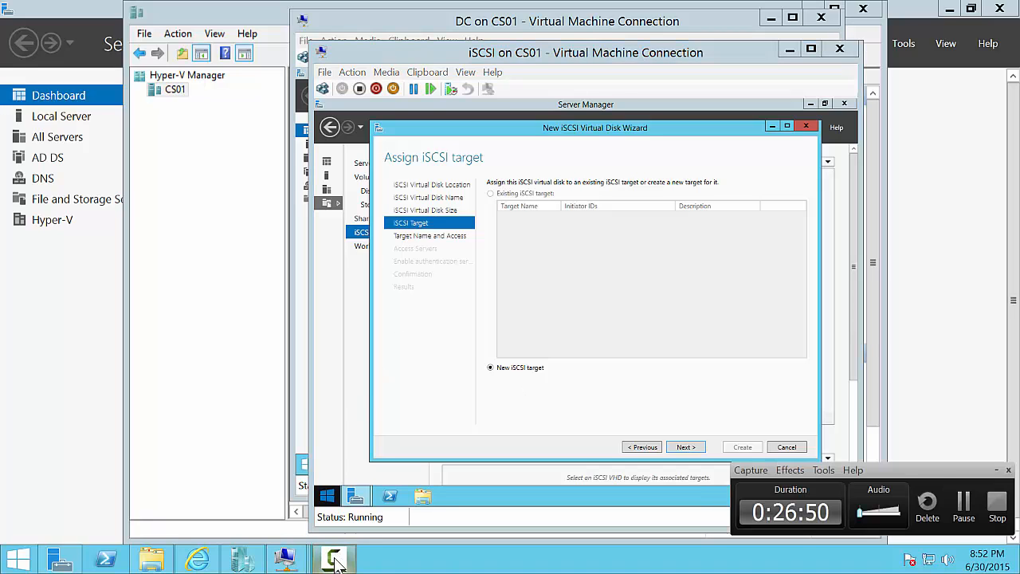
left_click(963, 502)
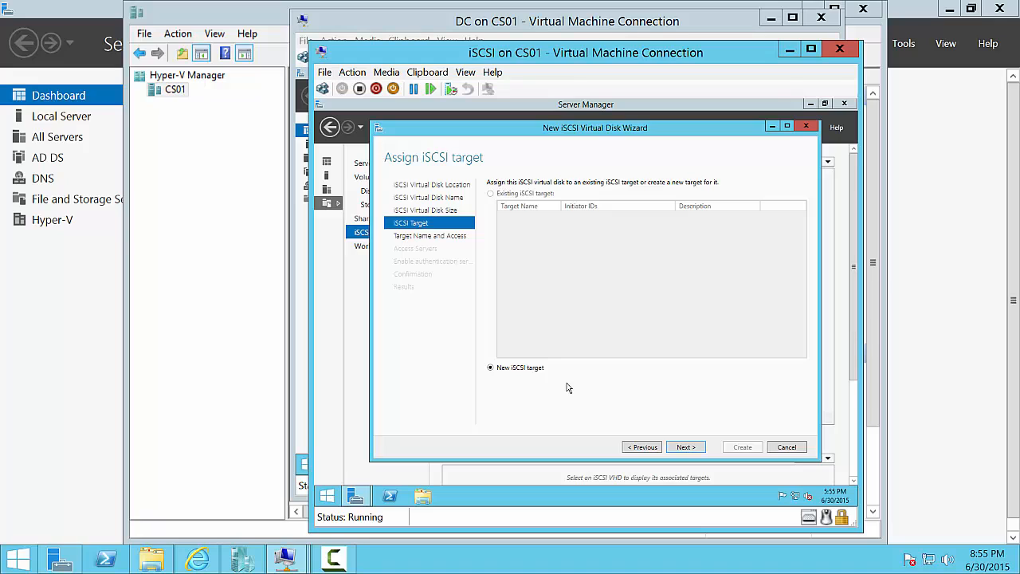
- Name the new iSCSI target Target01
left_click(685, 448)
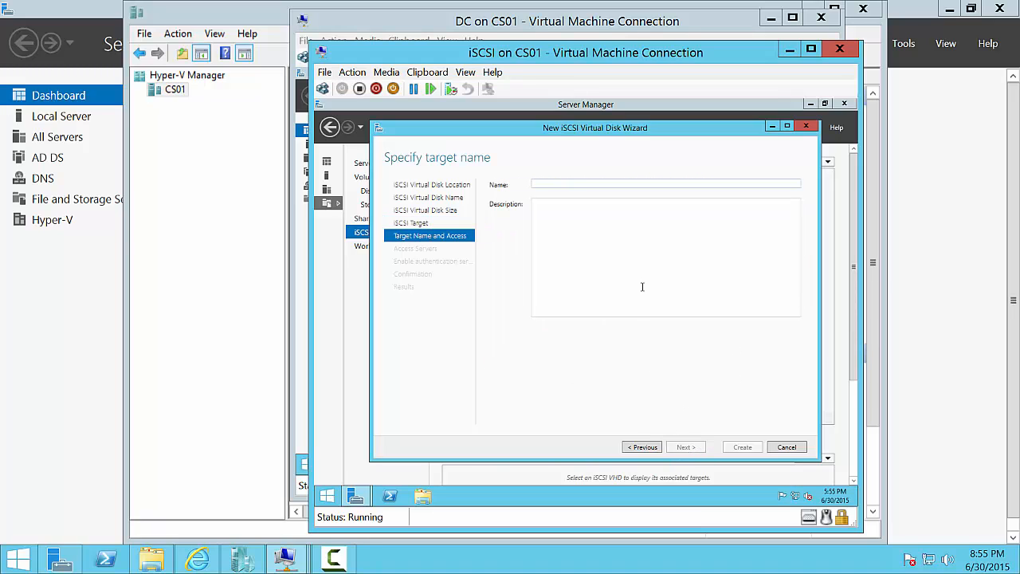
type("Target")
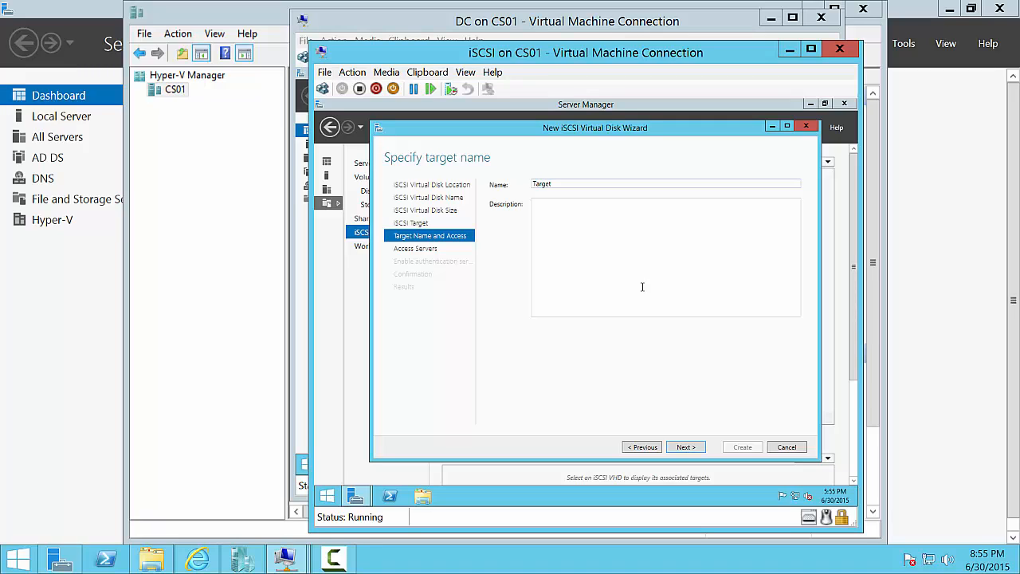
type("01")
left_click(691, 448)
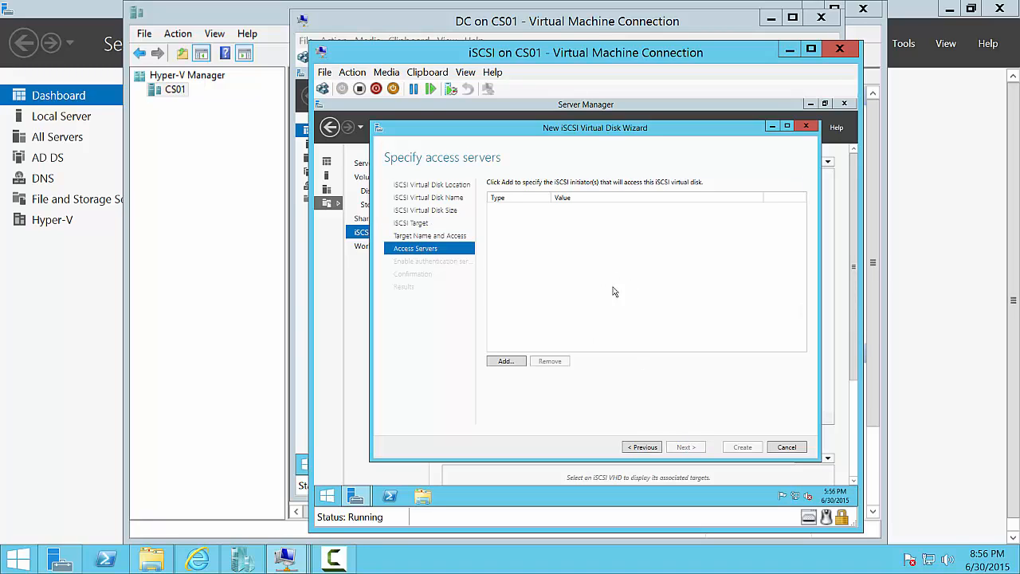
- Add cs01-vm4 as an initiator allowed to access the target
left_click(506, 361)
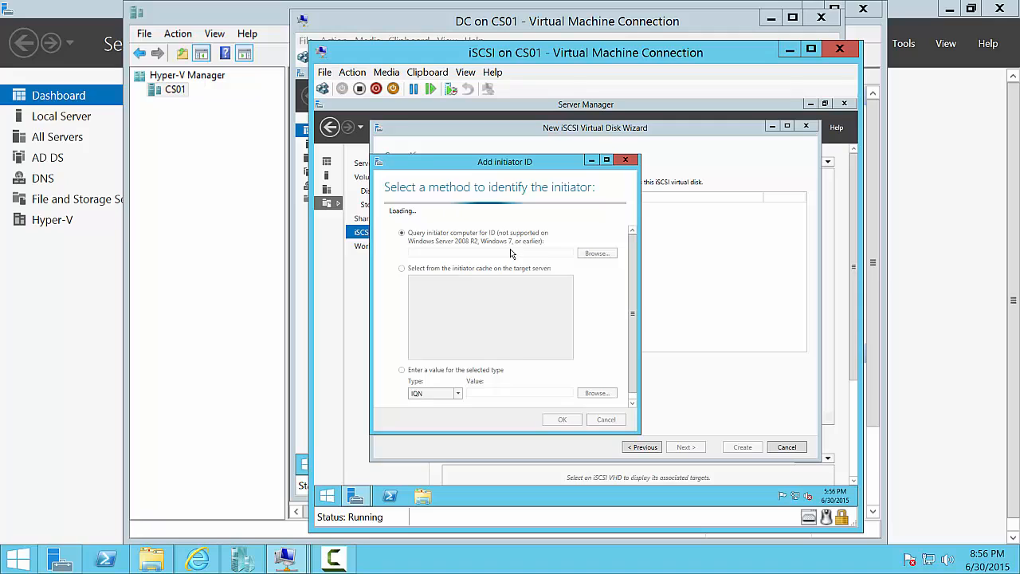
left_click(511, 238)
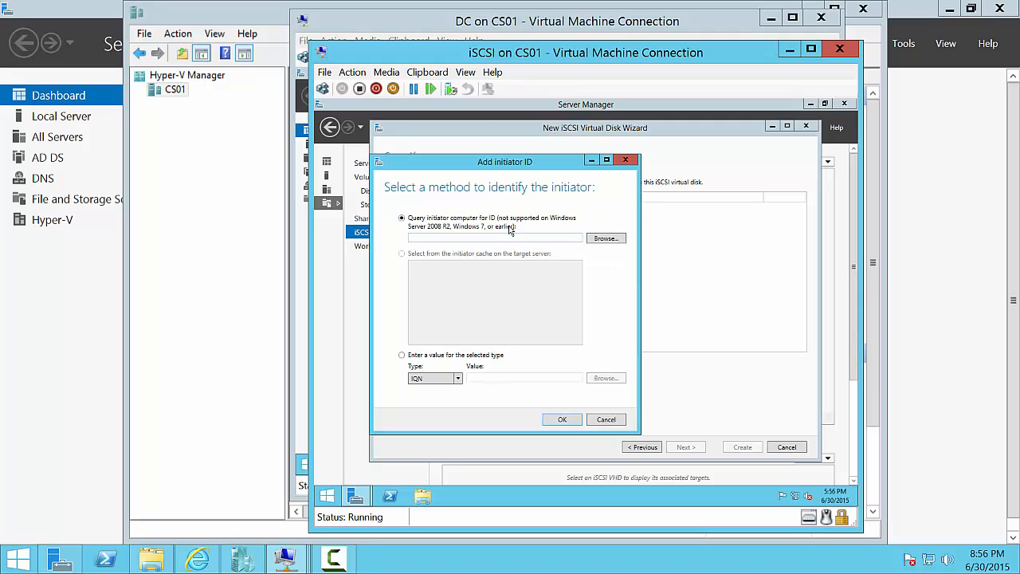
type("cs01-vm4")
left_click(562, 420)
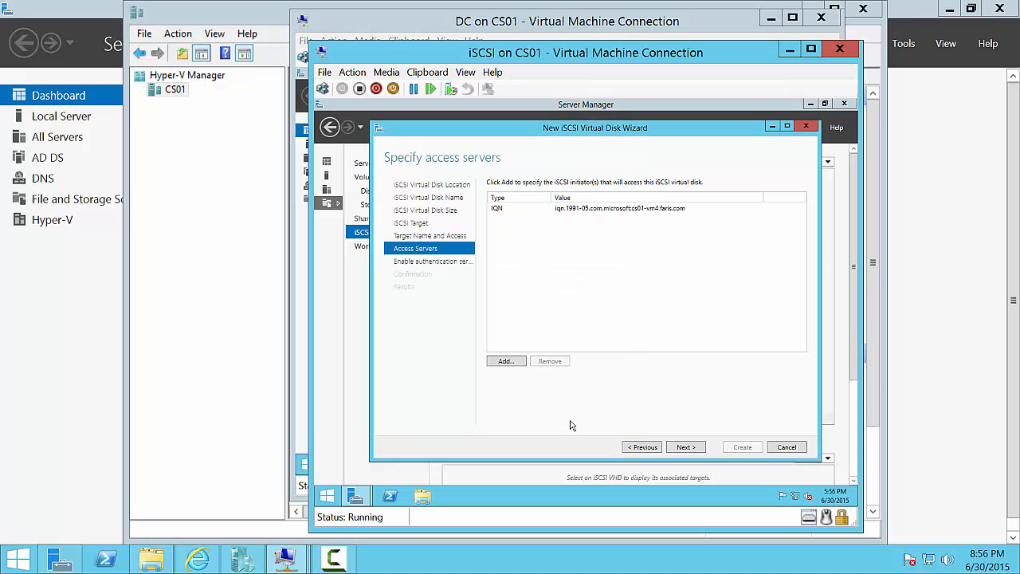
left_click(514, 363)
- Add cs01-vm5 as the second allowed initiator and continue to the authentication page
left_click(497, 265)
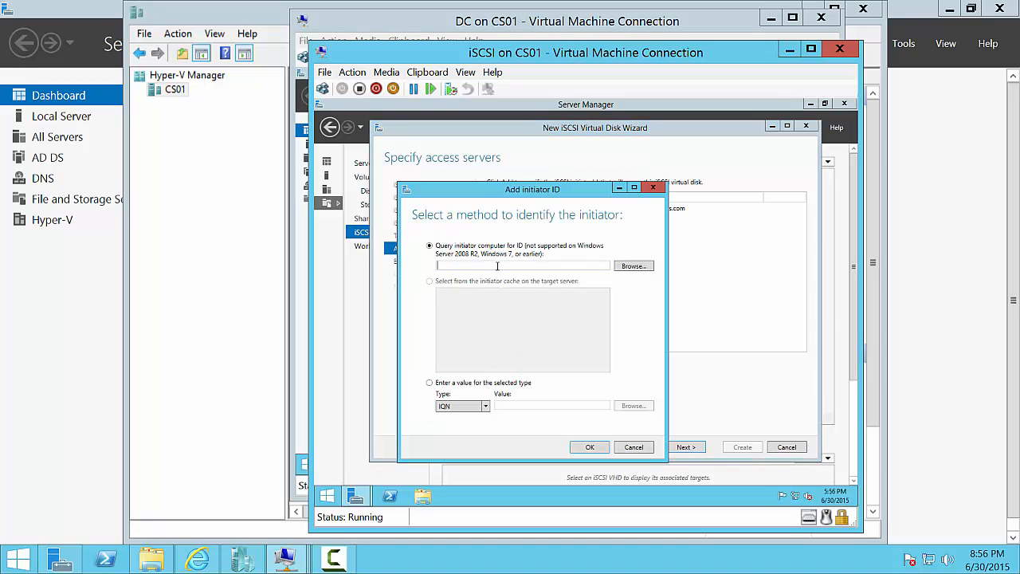
type("cs01-vm5")
left_click(591, 447)
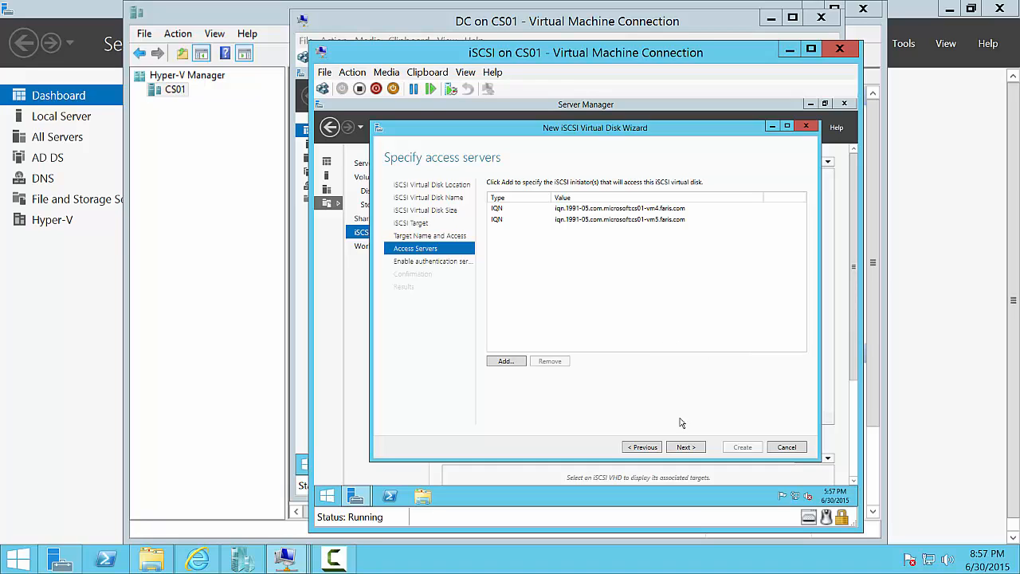
left_click(685, 447)
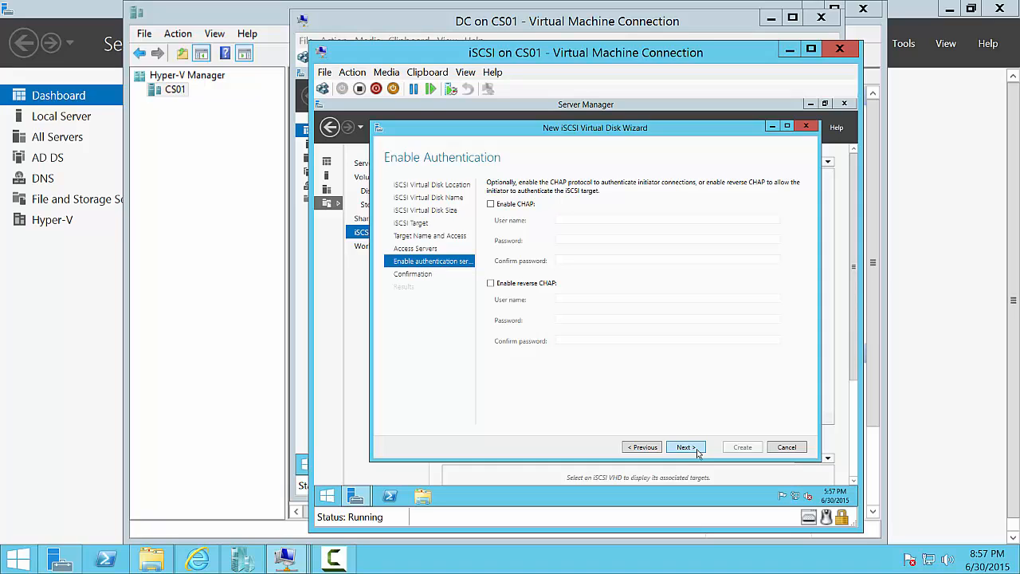
- Leave CHAP disabled, create the 1 GB Witness disk on target01, and close the wizard
left_click(687, 447)
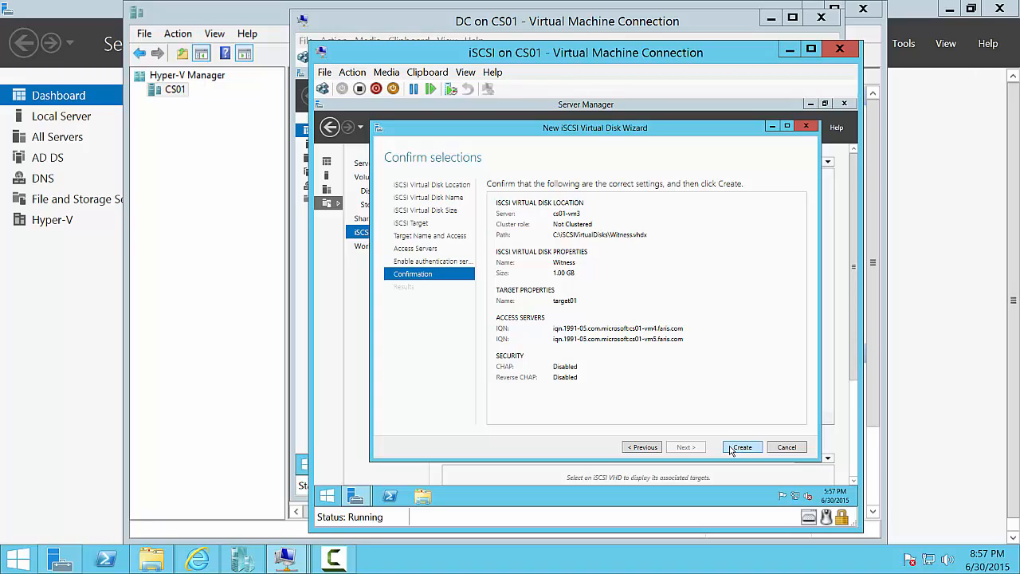
left_click(731, 450)
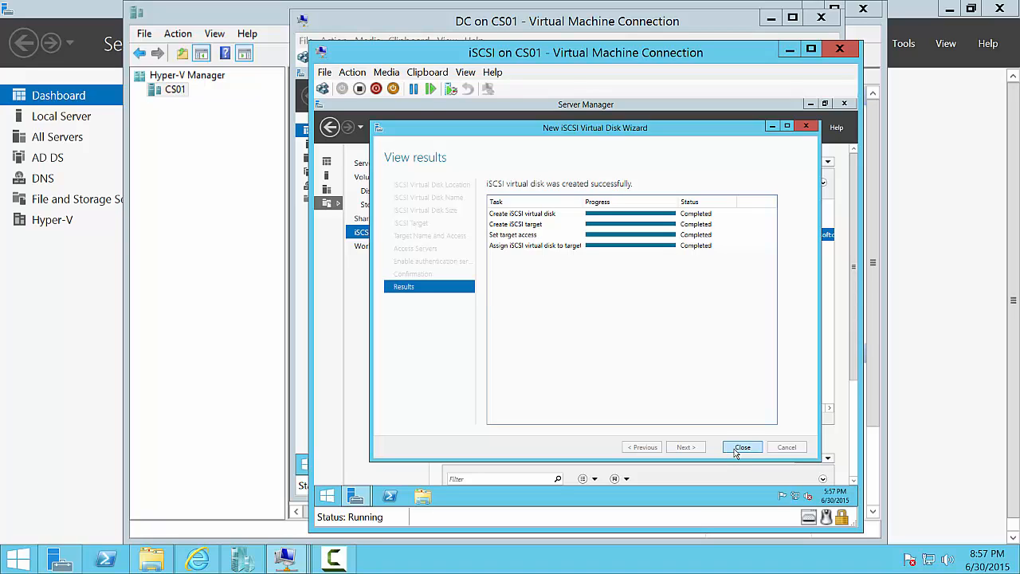
left_click(737, 449)
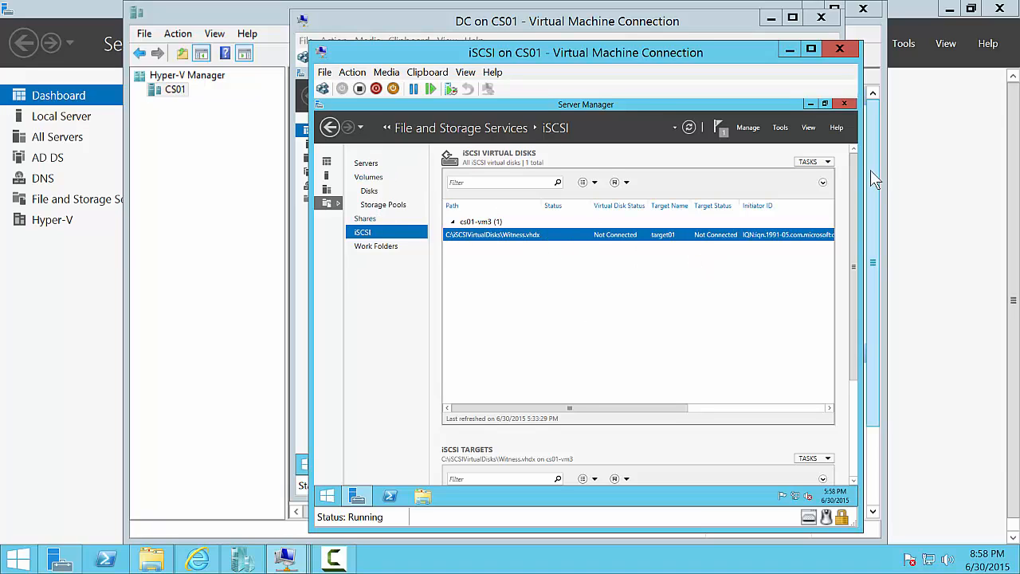
- Start a new iSCSI virtual disk on cs01-vm3's C: volume named DHCP
left_click(826, 163)
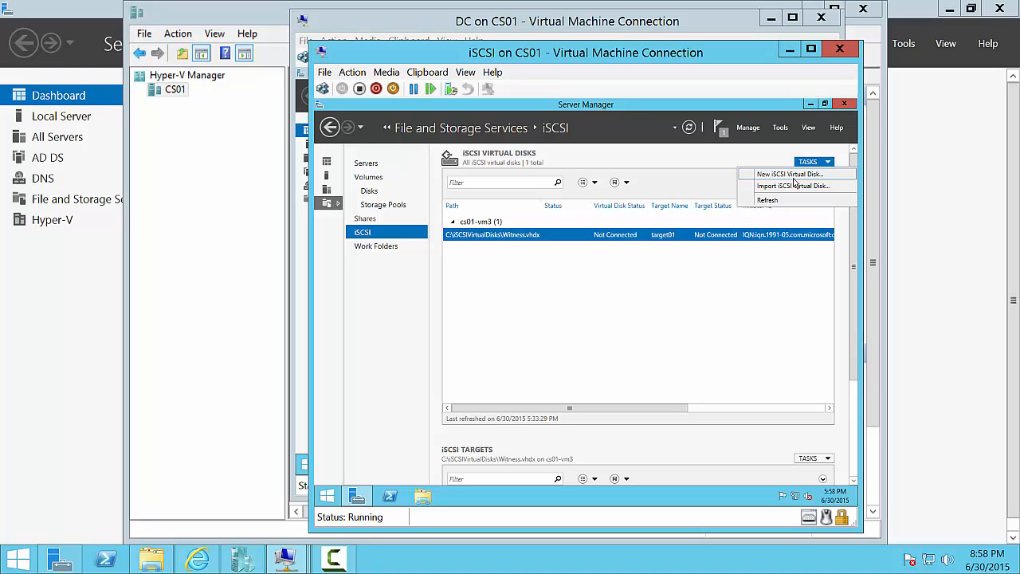
left_click(793, 269)
left_click(821, 162)
left_click(791, 174)
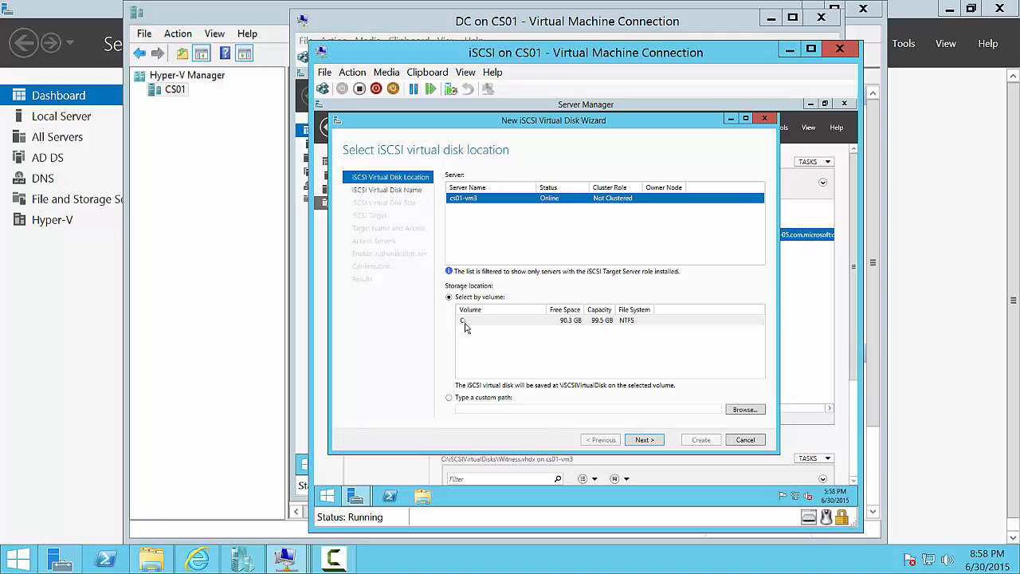
left_click(644, 441)
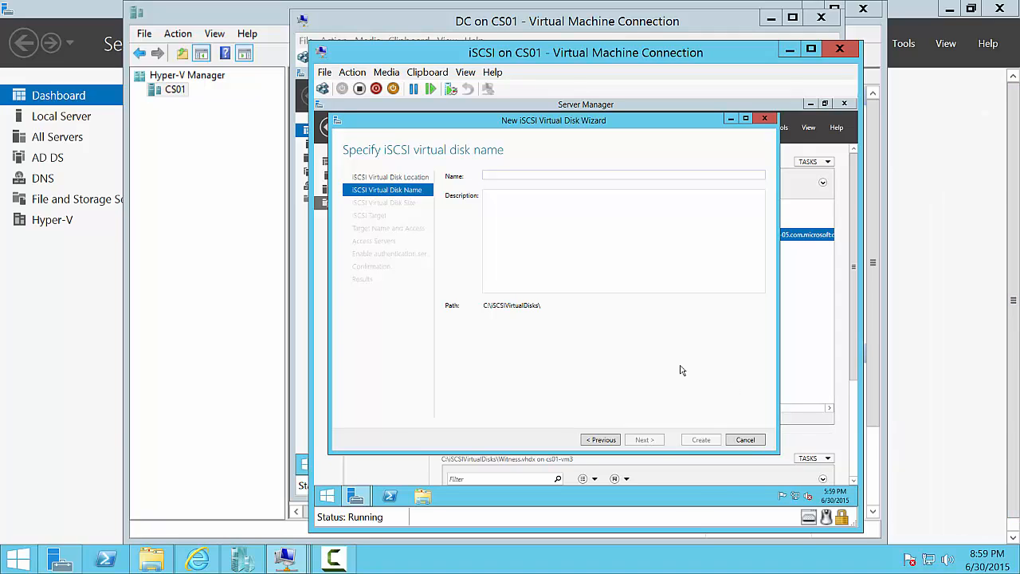
type("DH")
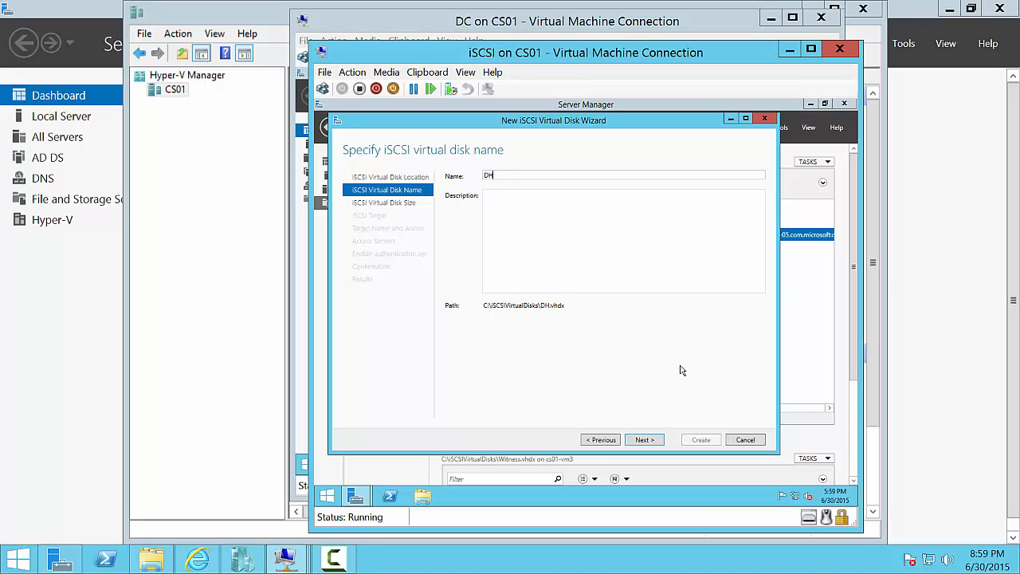
type("CP")
- Give the DHCP disk a 5 GB size, assign it to existing target01, and create it
left_click(660, 441)
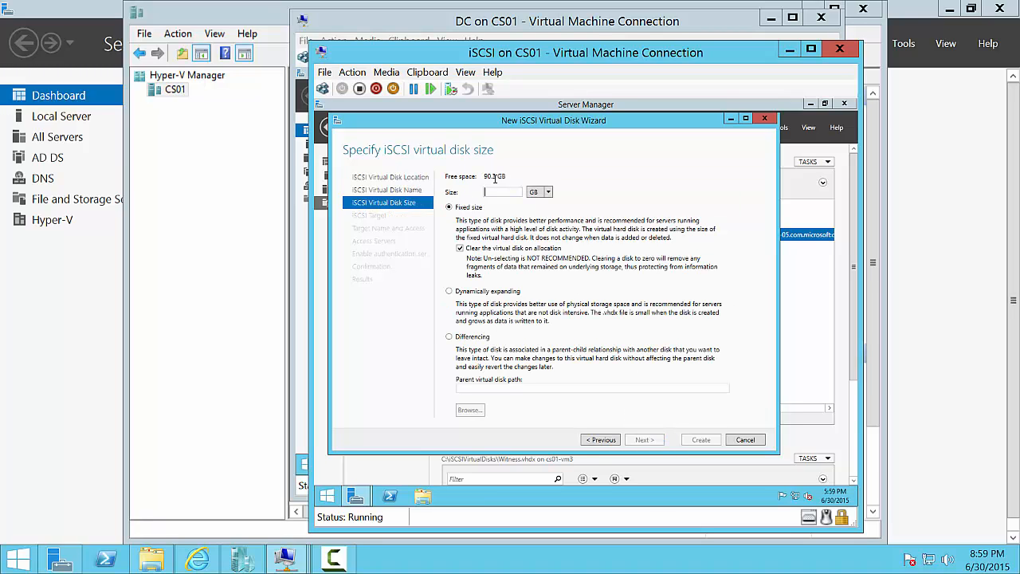
type("5")
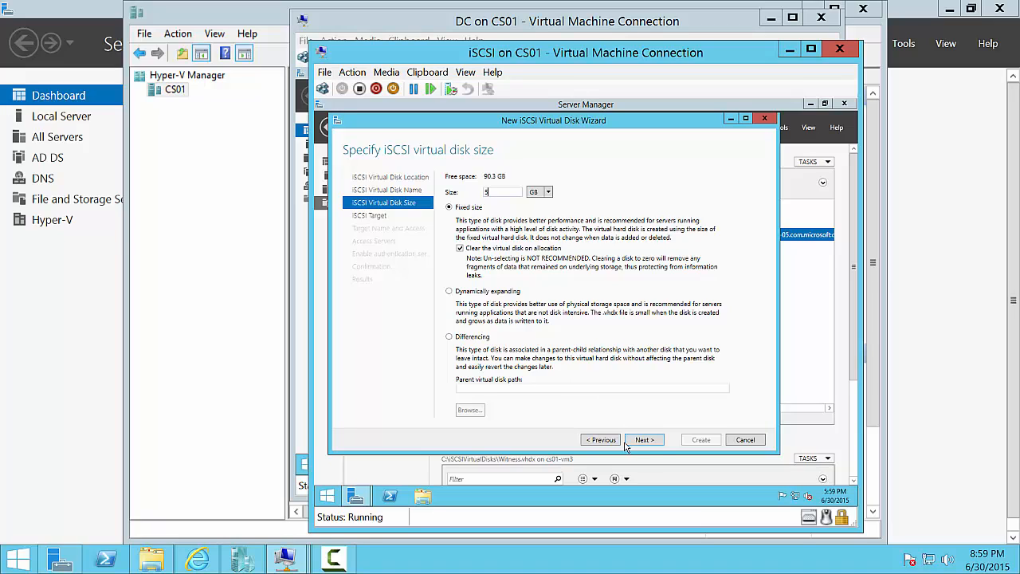
left_click(656, 447)
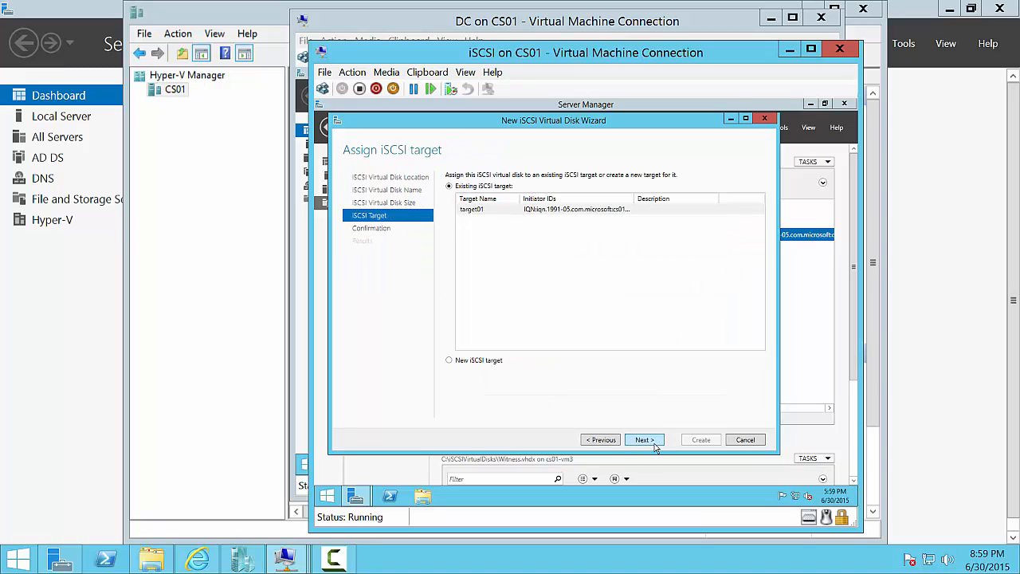
left_click(501, 212)
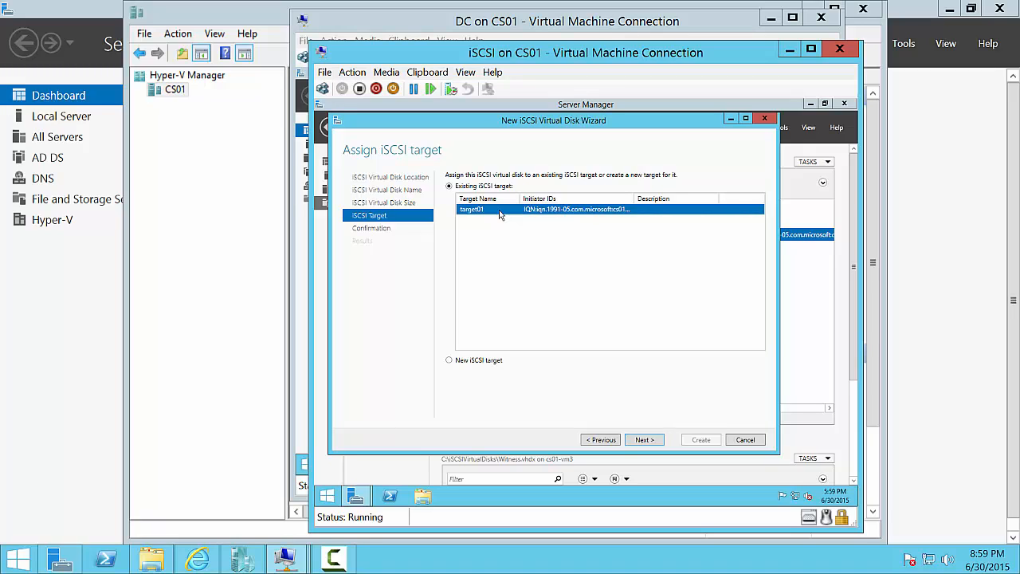
left_click(636, 442)
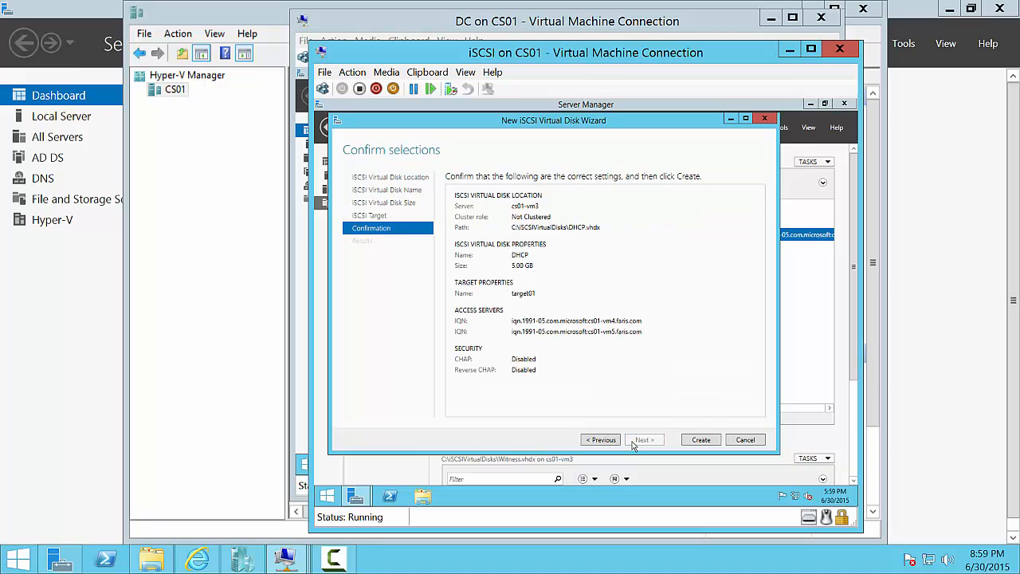
left_click(703, 441)
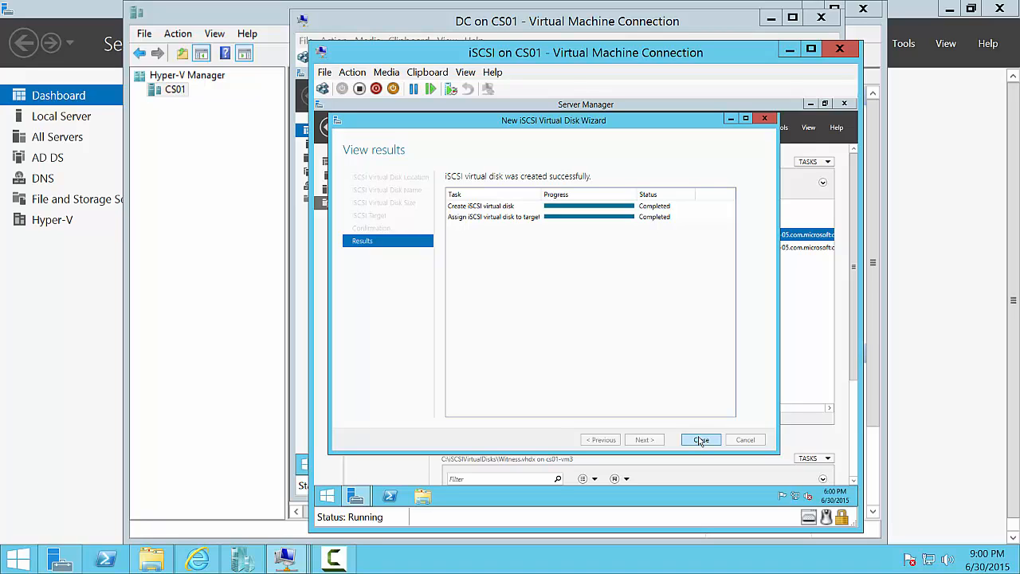
left_click(700, 441)
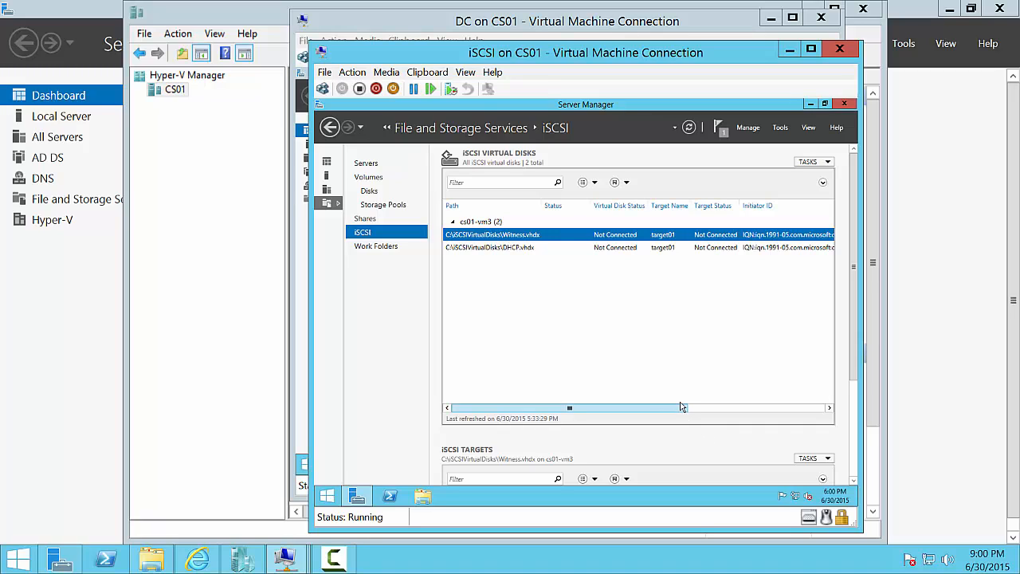
- Sign in to FOC1 as administrator and hide the Server Manager Welcome tile
left_click(284, 555)
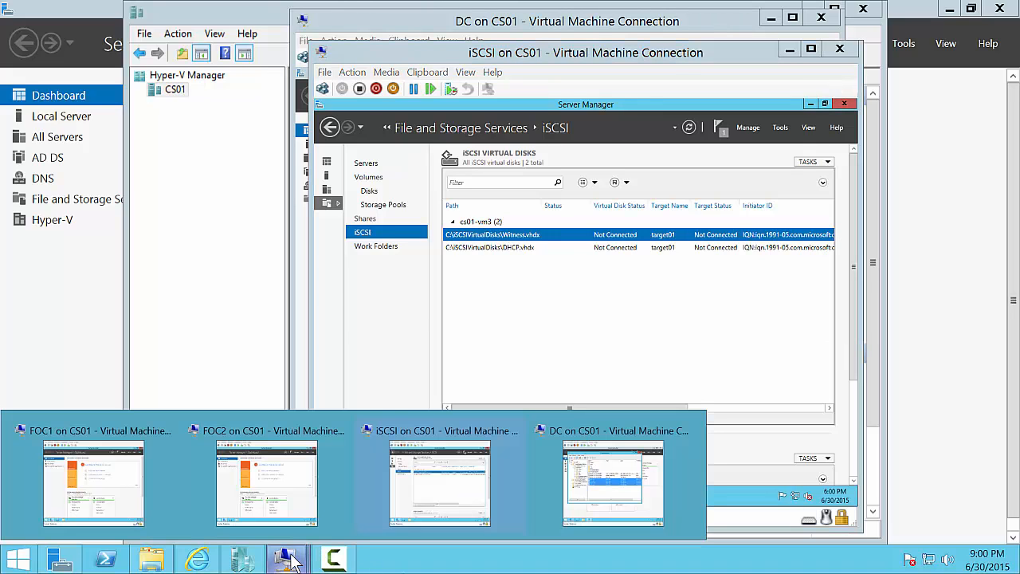
left_click(74, 480)
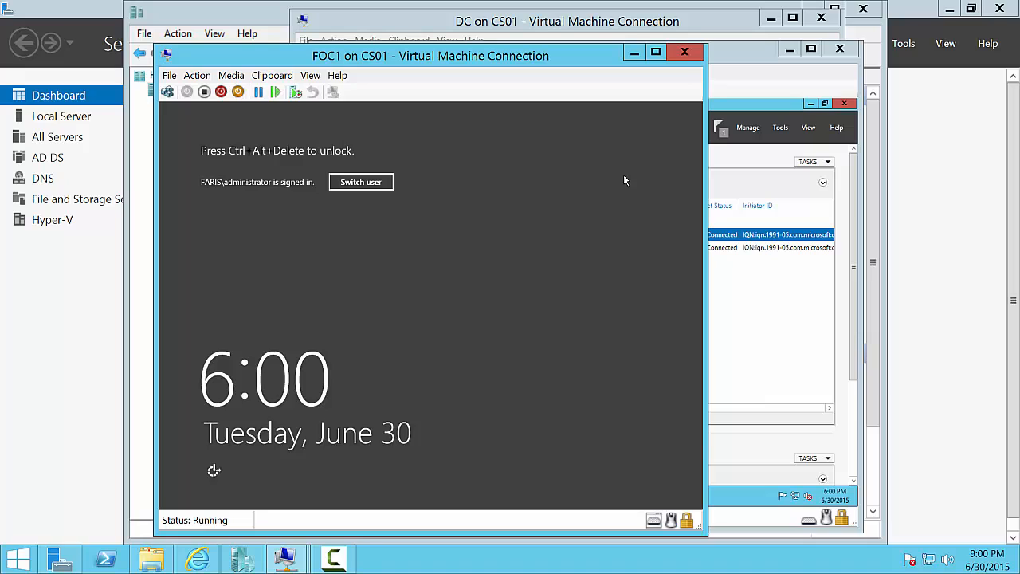
key("ctrl+alt+End")
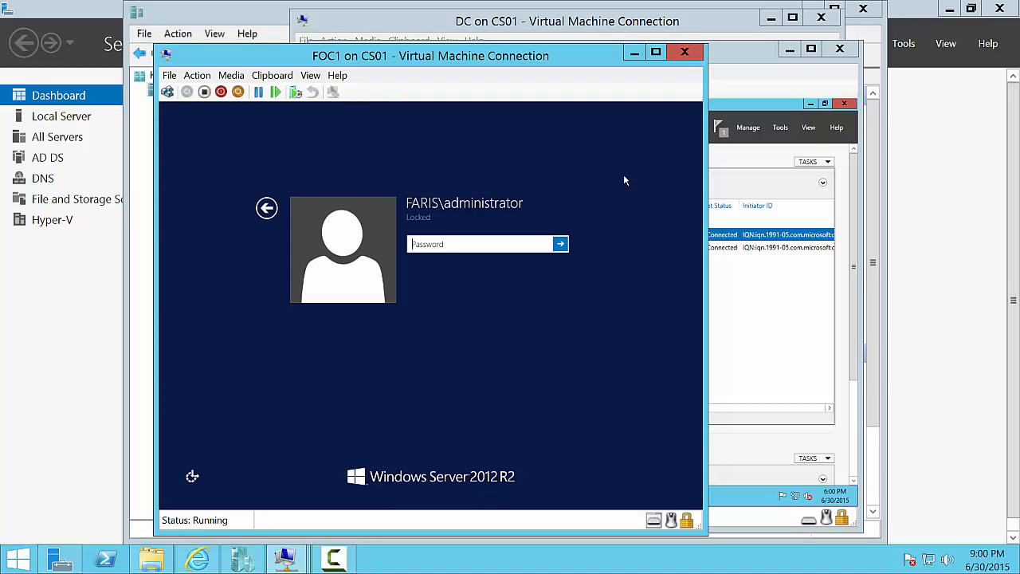
type("Pa$$w0rd")
key("Return")
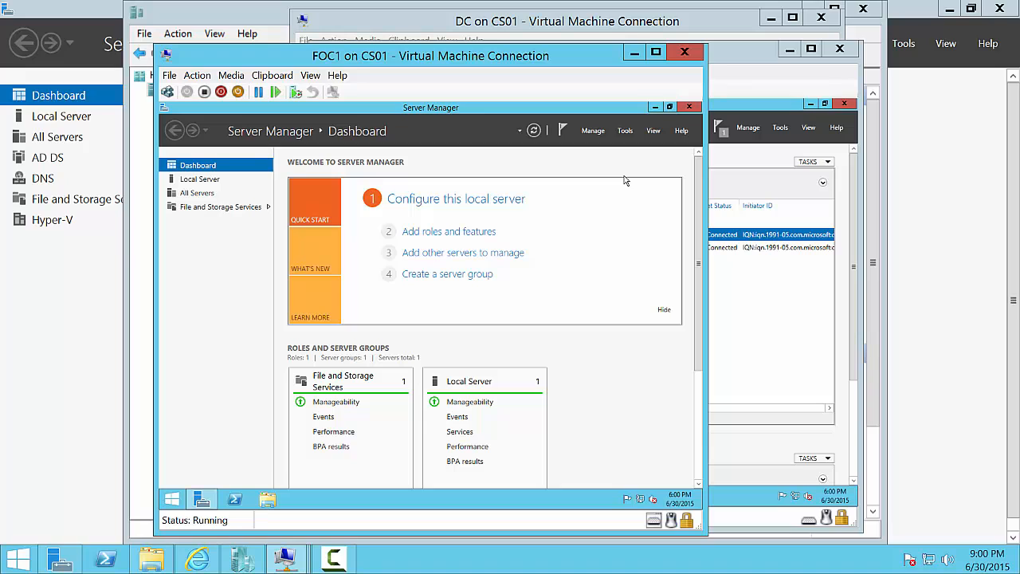
left_click(665, 313)
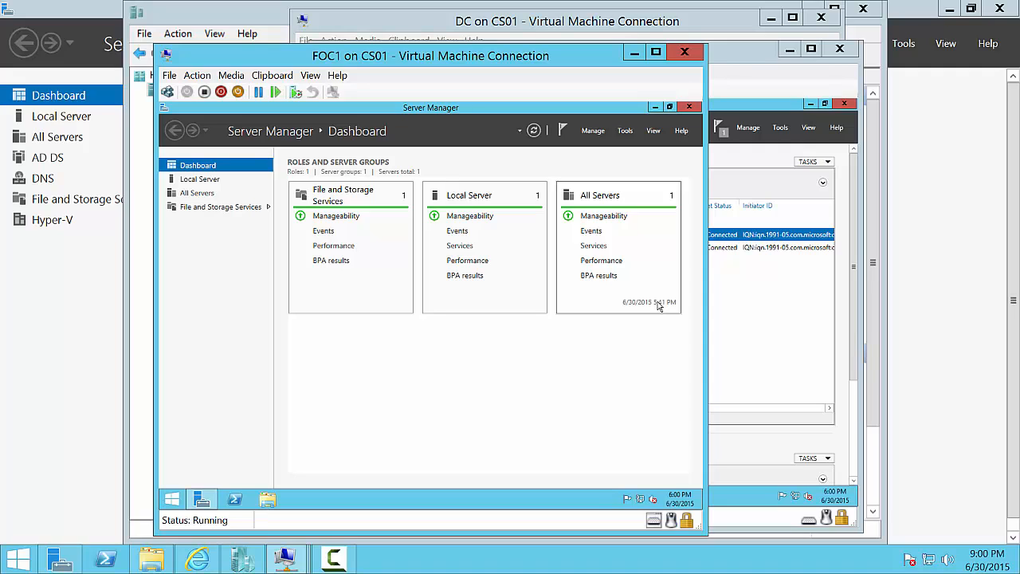
- Start the iSCSI Initiator service on FOC1 and Quick Connect to target cs01-vm3
left_click(625, 132)
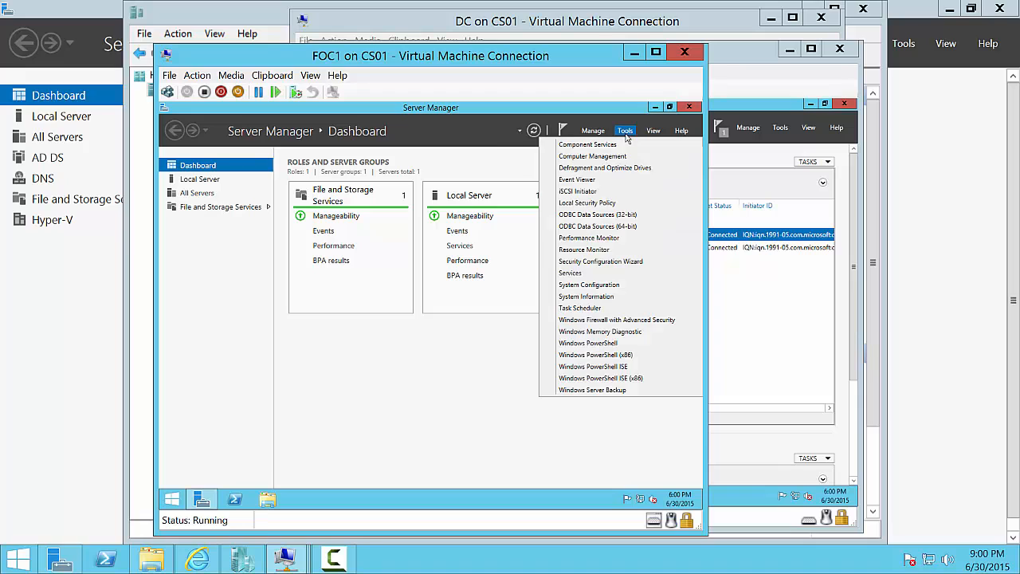
left_click(584, 193)
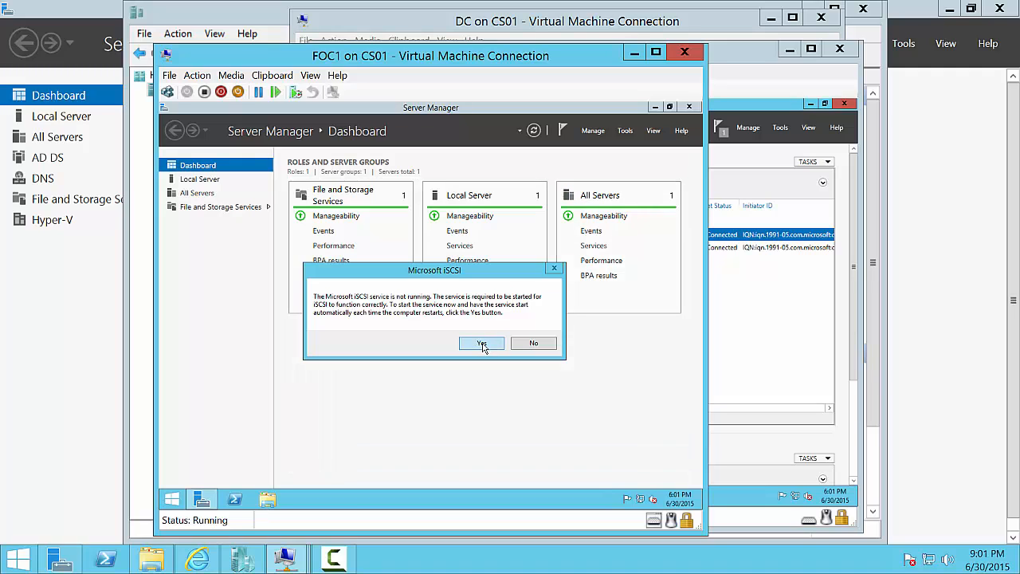
left_click(483, 345)
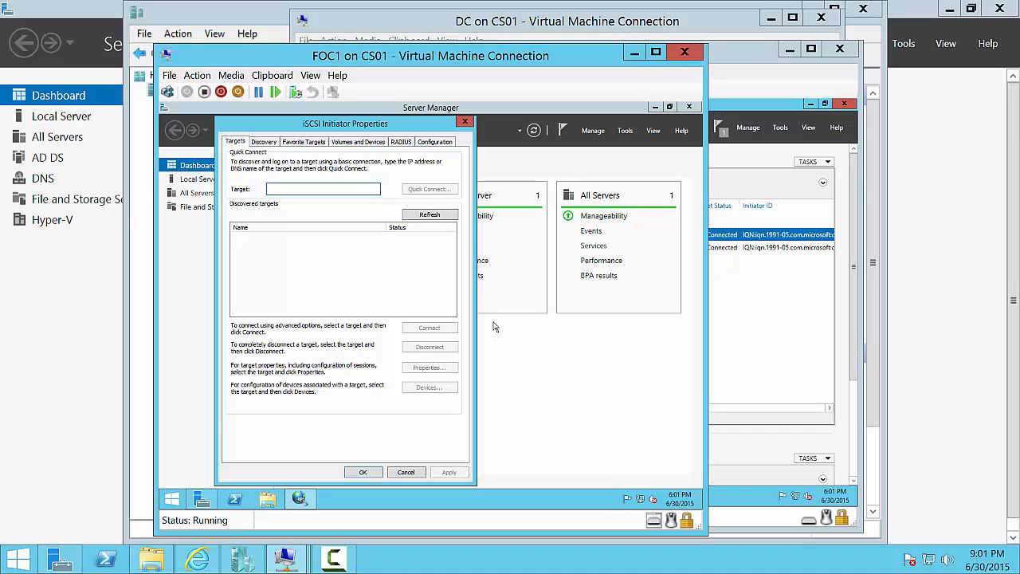
type("cs01")
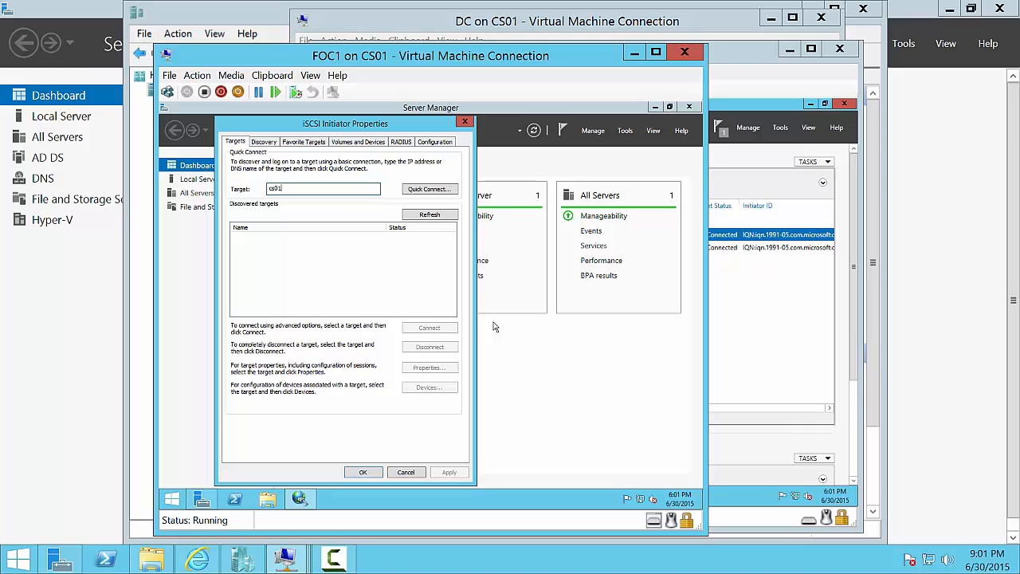
type("-vm3")
left_click(433, 190)
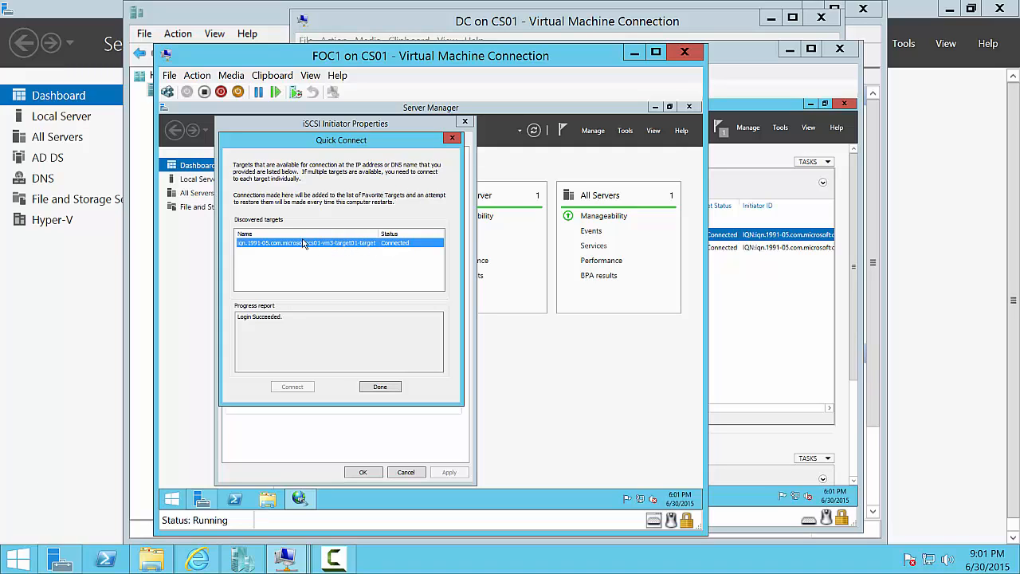
left_click(380, 388)
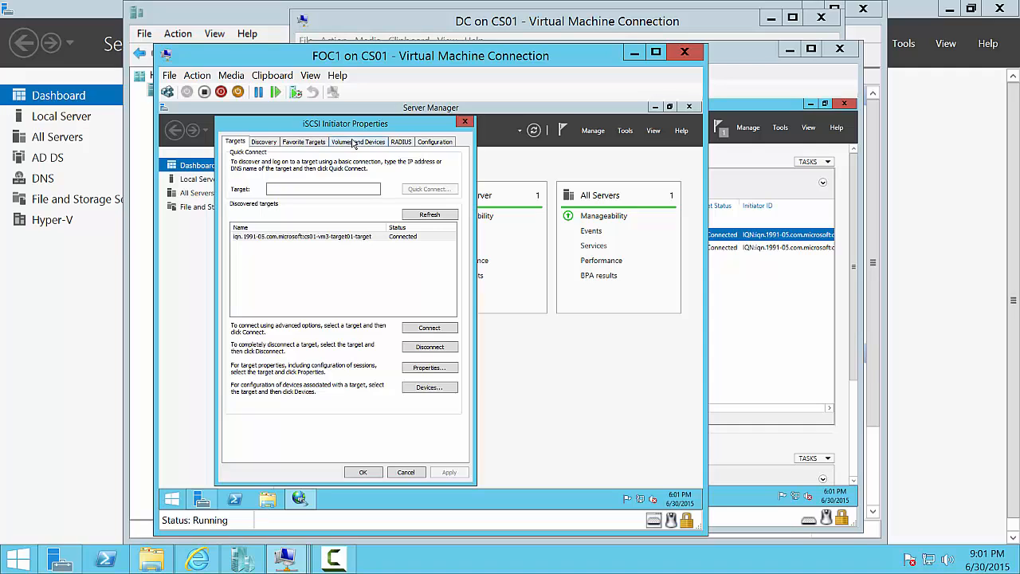
- Auto-configure both target01 iSCSI disks as bound devices on FOC1 and apply
left_click(354, 142)
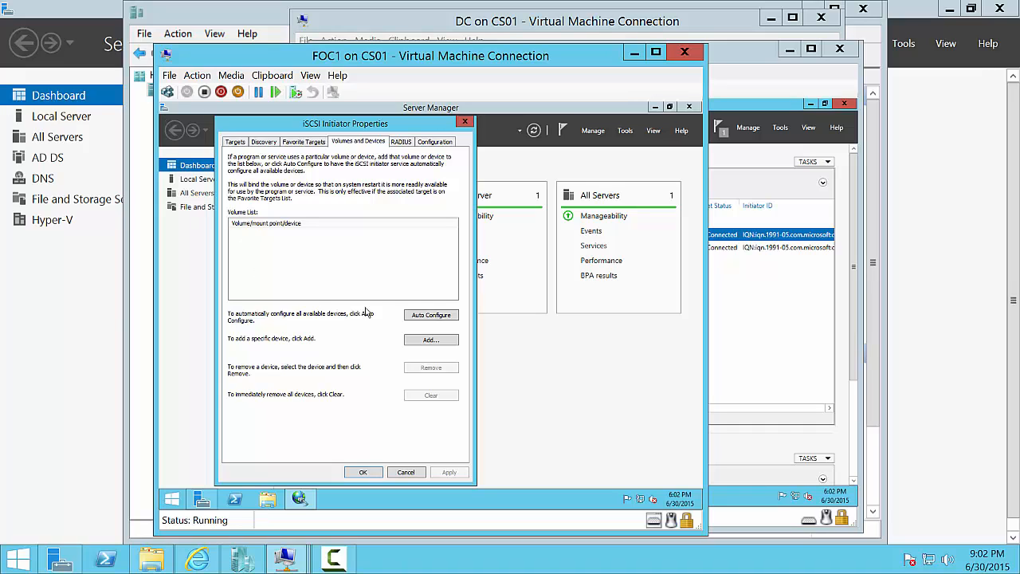
left_click(434, 317)
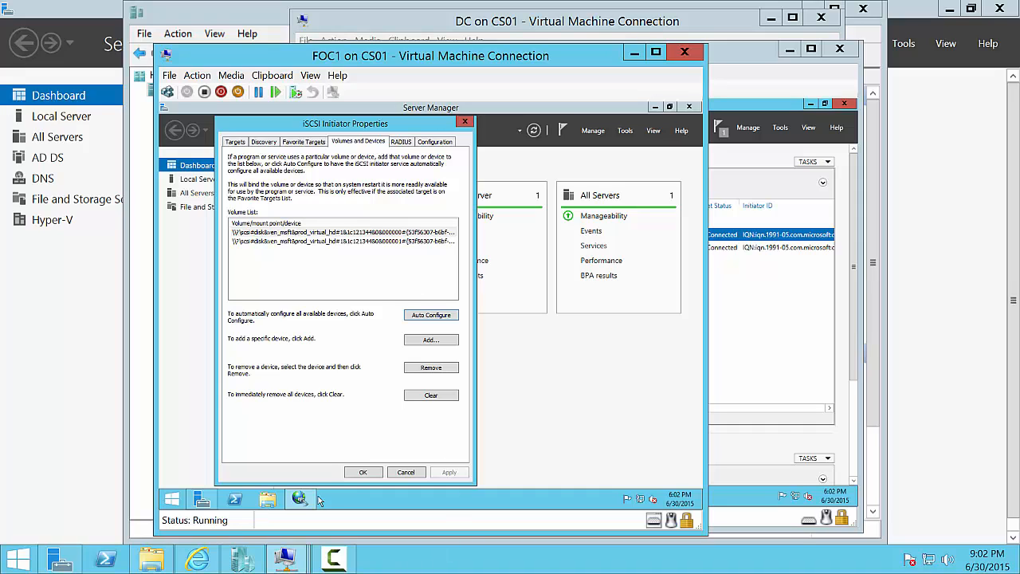
left_click(361, 472)
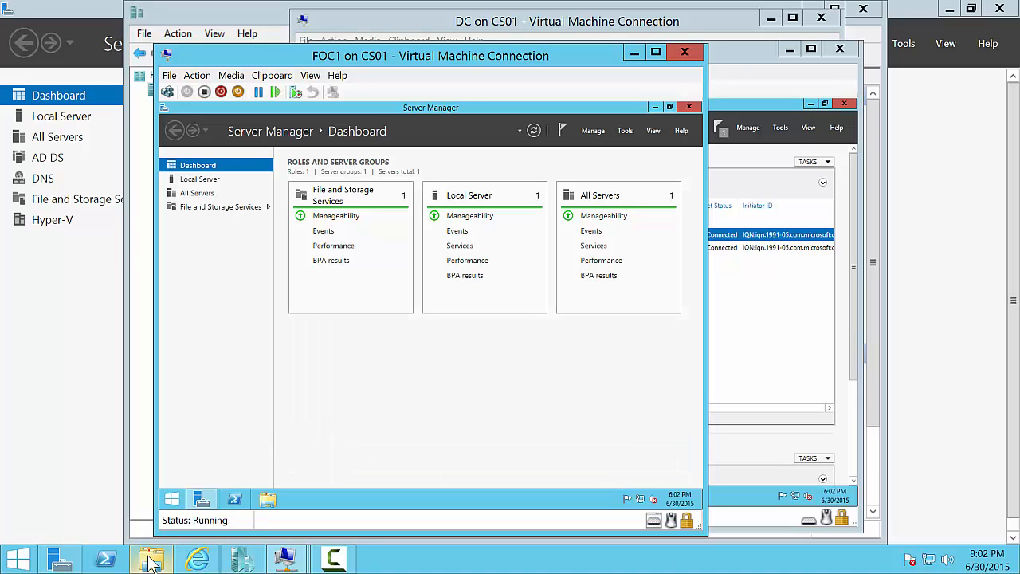
- Switch to the FOC2 virtual machine and sign in with the administrator password
mouse_move(287, 560)
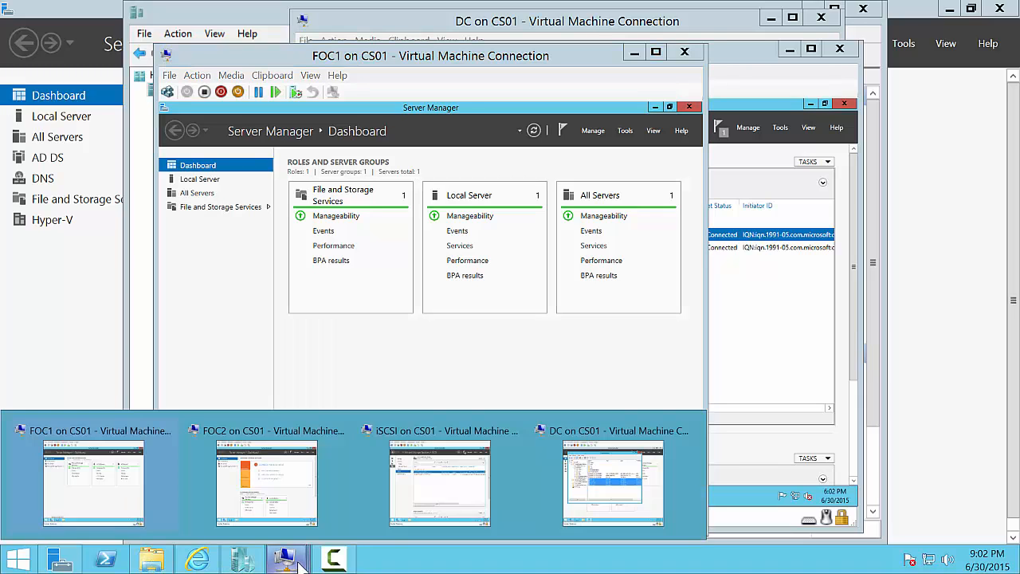
left_click(308, 488)
key("ctrl+alt+End")
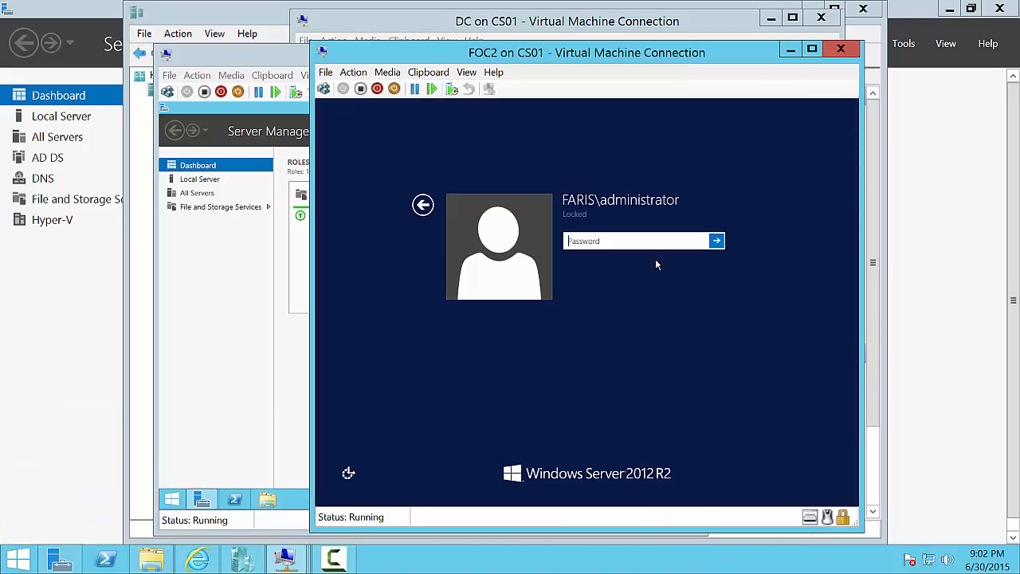
type("Pa$$w0rd")
key("Return")
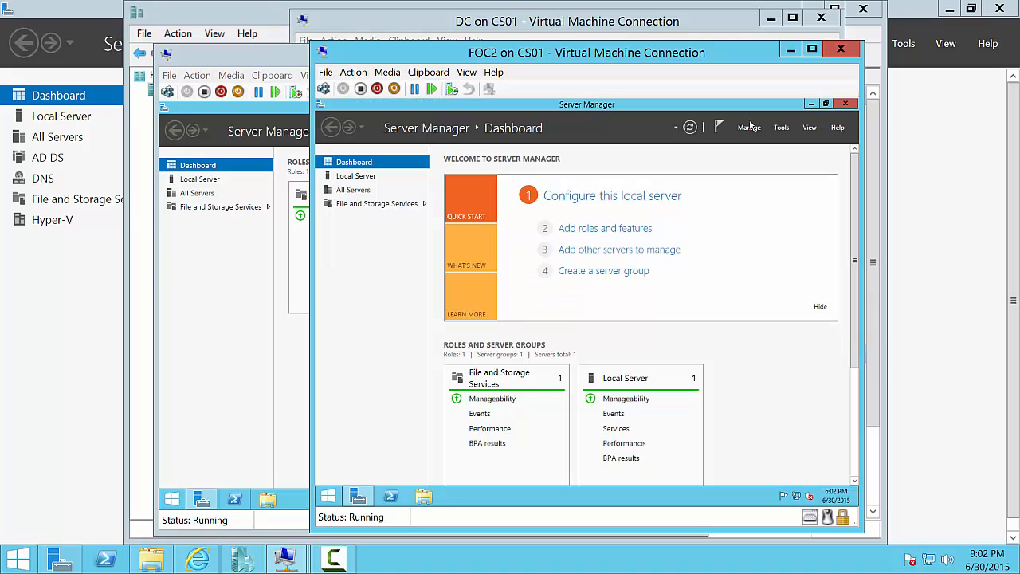
- Launch iSCSI Initiator on FOC2 and let it start the iSCSI service
left_click(780, 129)
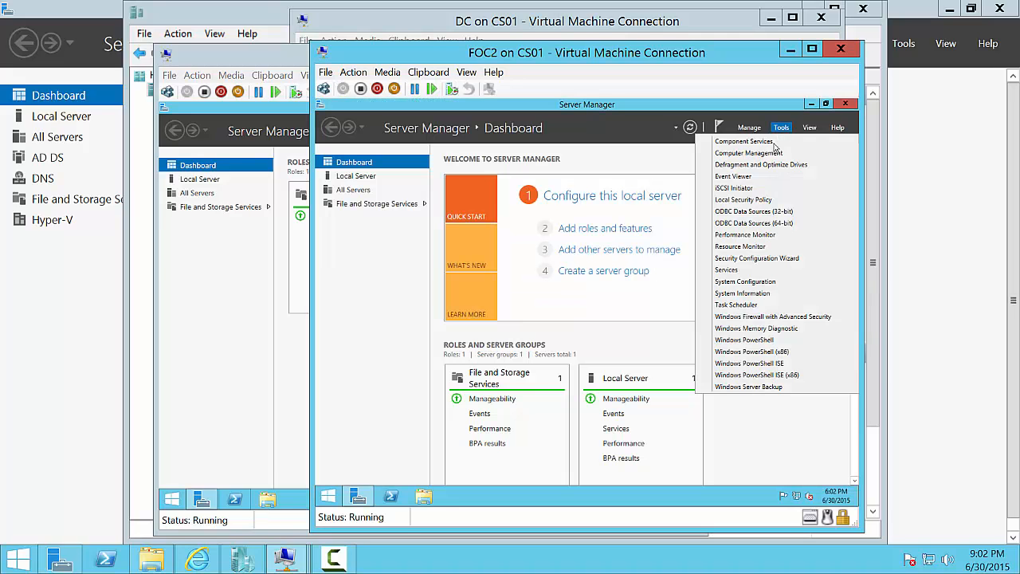
left_click(762, 192)
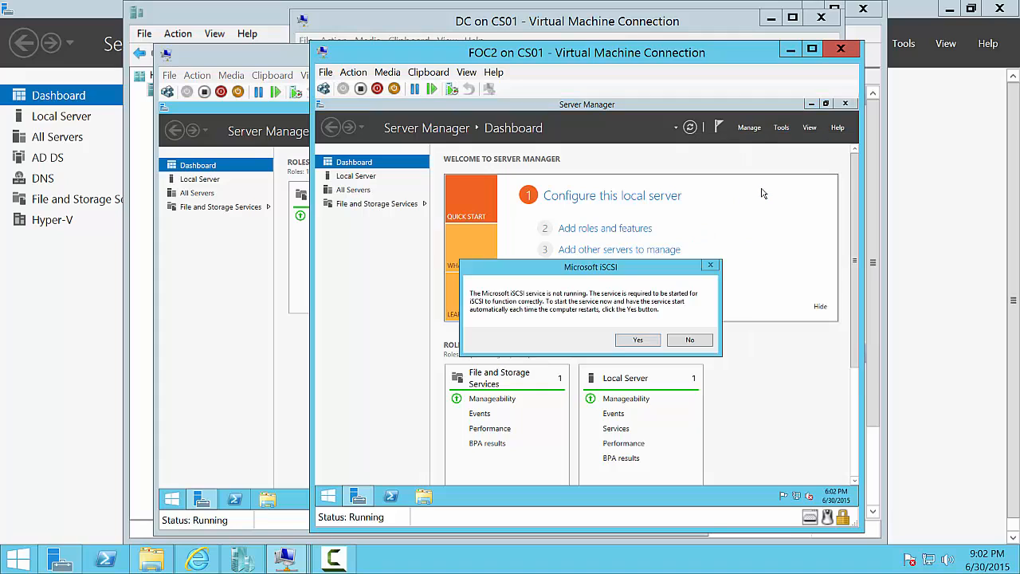
left_click(638, 341)
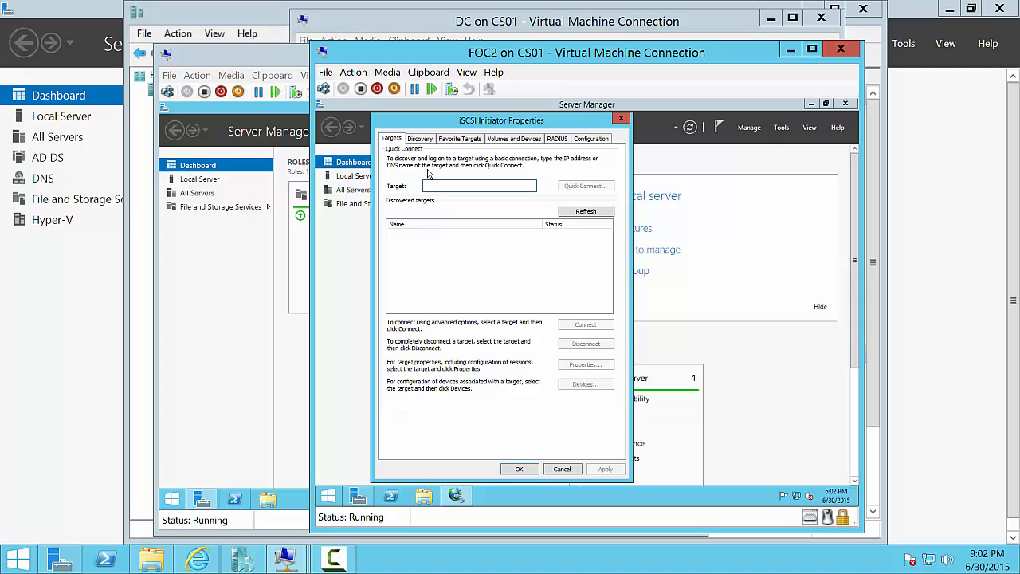
- Quick Connect FOC2 to the iSCSI target on cs01-vm3
type("cs90")
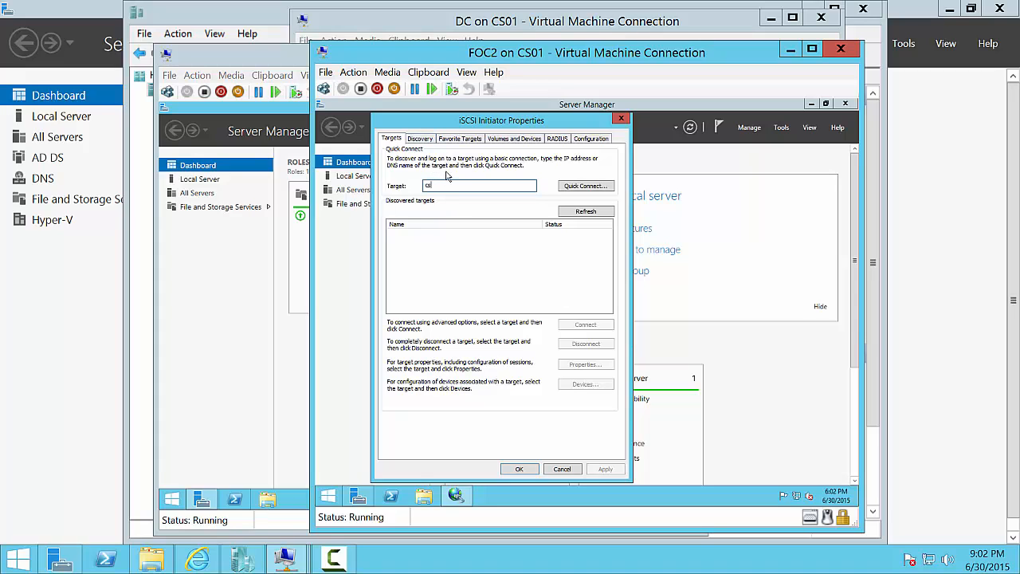
key("BackSpace")
key("BackSpace")
type("01-vm3")
left_click(586, 186)
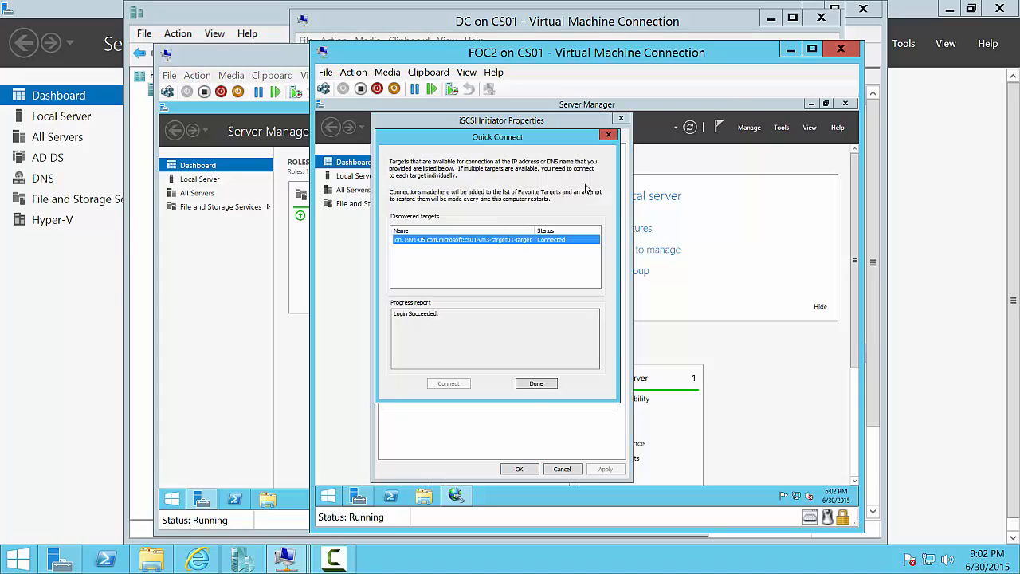
left_click(536, 384)
- Auto-configure both cs01-vm3 disks in FOC2's Volumes and Devices list and apply
left_click(513, 138)
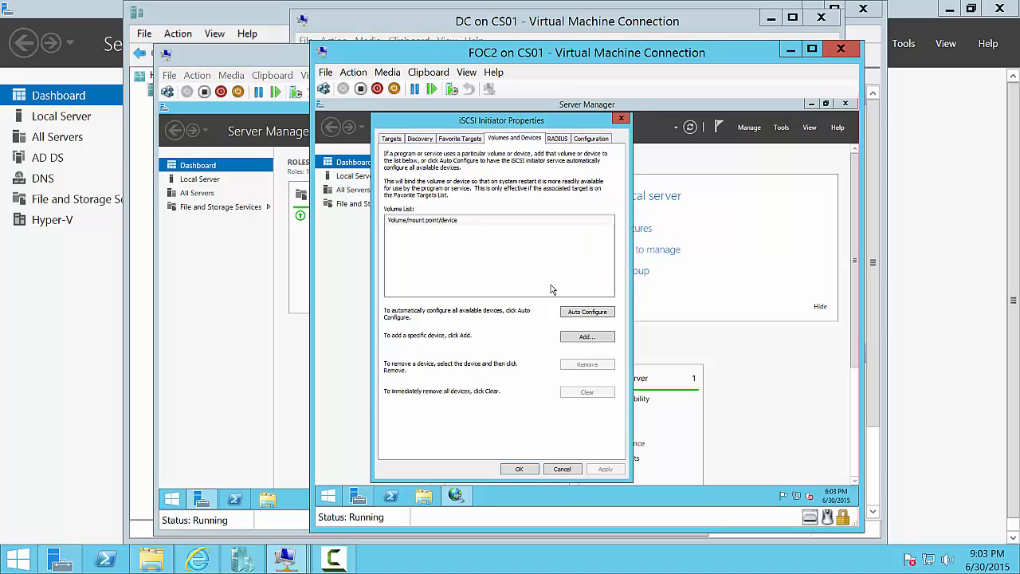
left_click(587, 313)
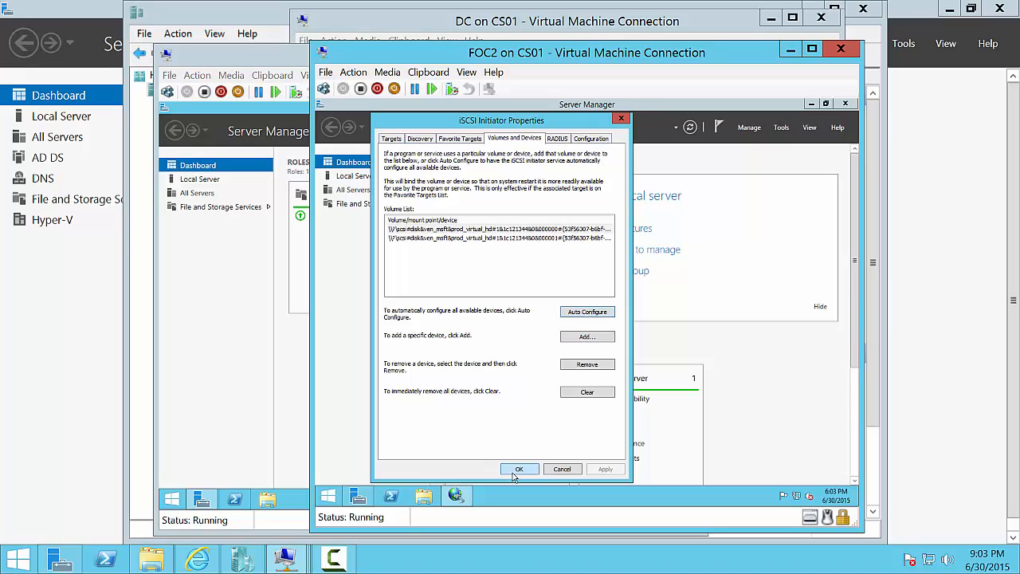
left_click(518, 469)
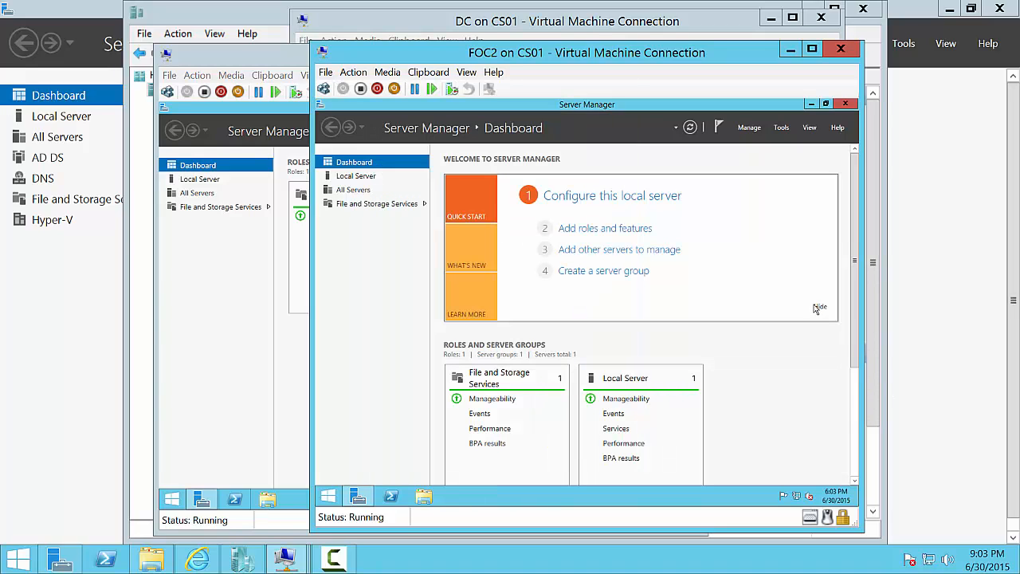
- Hide the dashboard welcome section and open FOC2's Local Server properties
left_click(819, 308)
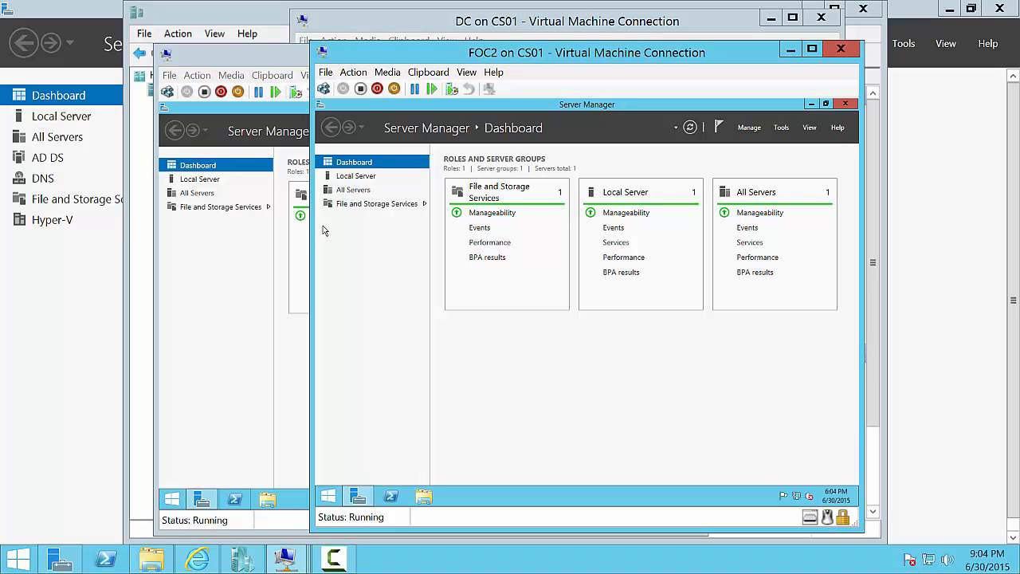
left_click(343, 177)
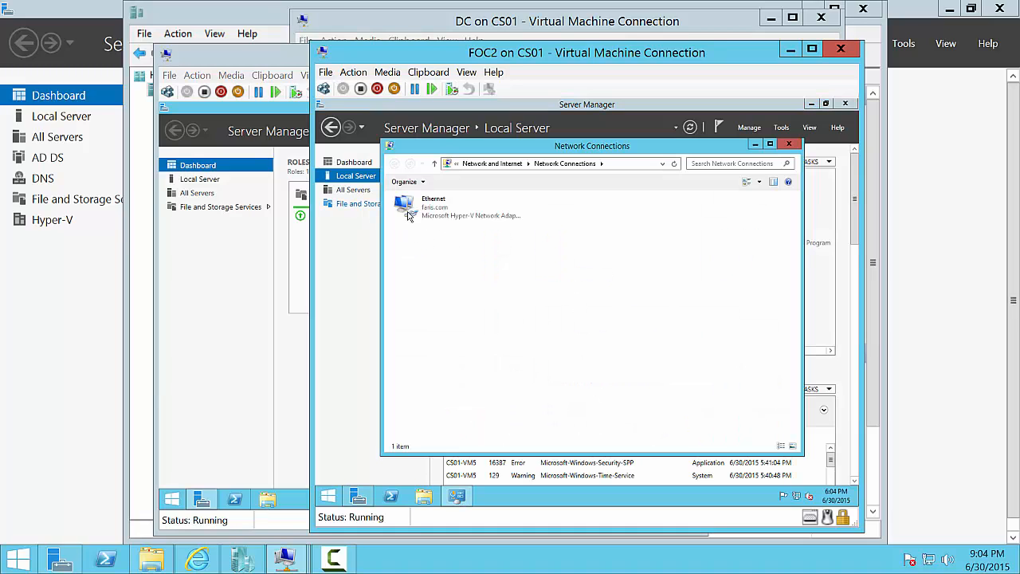
- Disable FOC2's Ethernet adapter, then bring up the open VM window previews
left_click(421, 220)
left_click(474, 182)
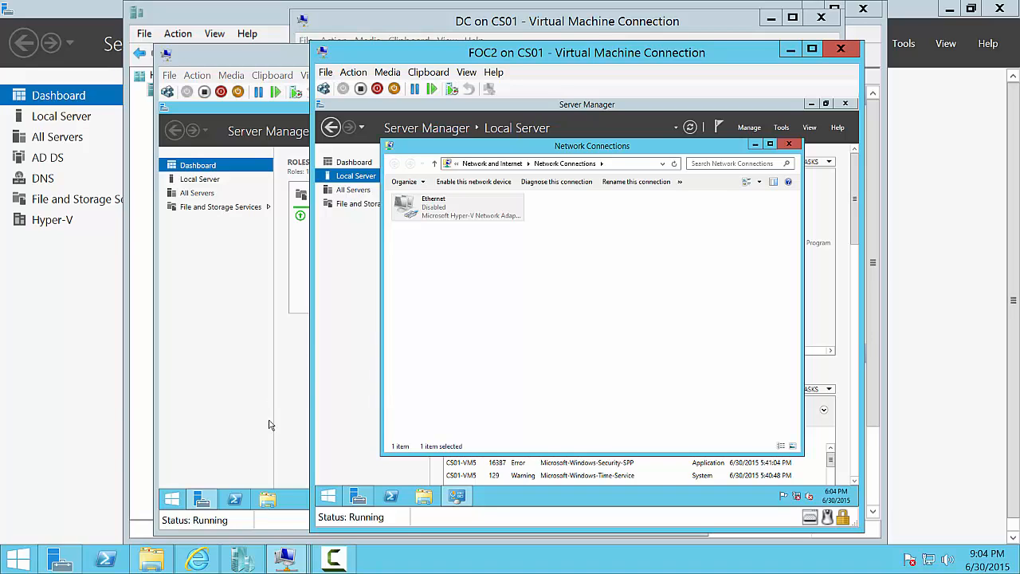
left_click(297, 559)
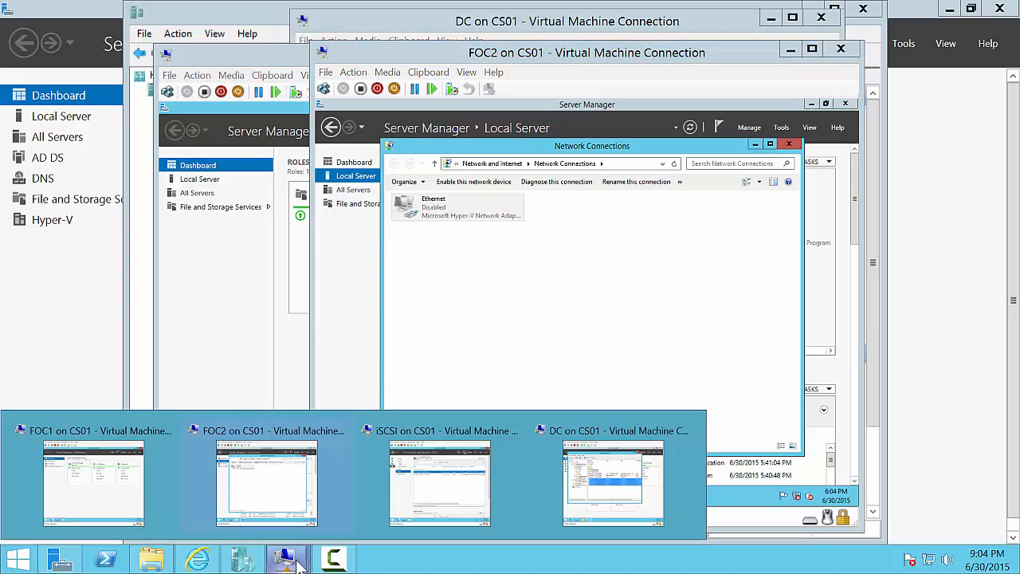
- Open a maximized Disk Management on FOC1 showing offline 1 GB Disk 1 and 5 GB Disk 2
left_click(104, 472)
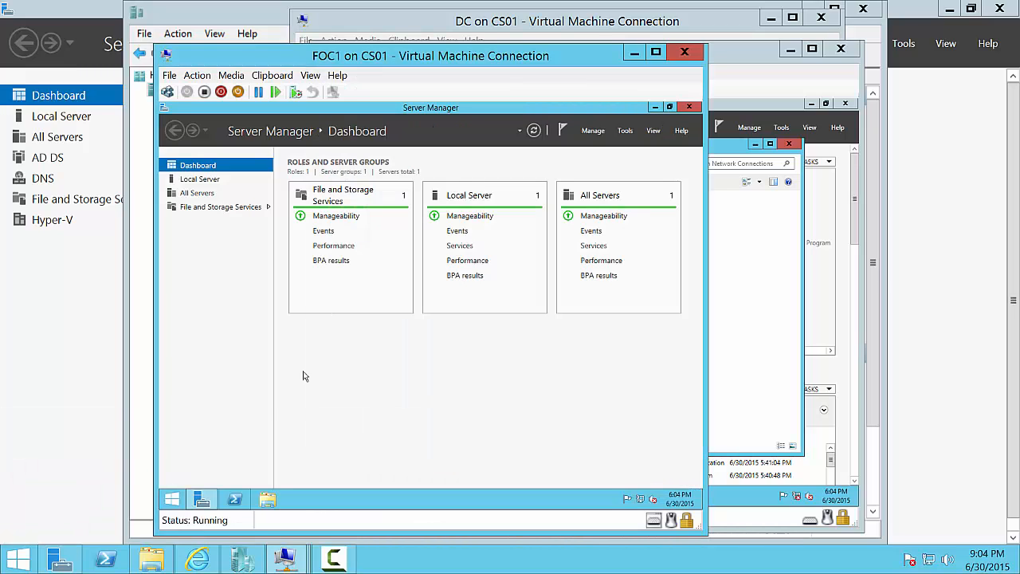
right_click(172, 499)
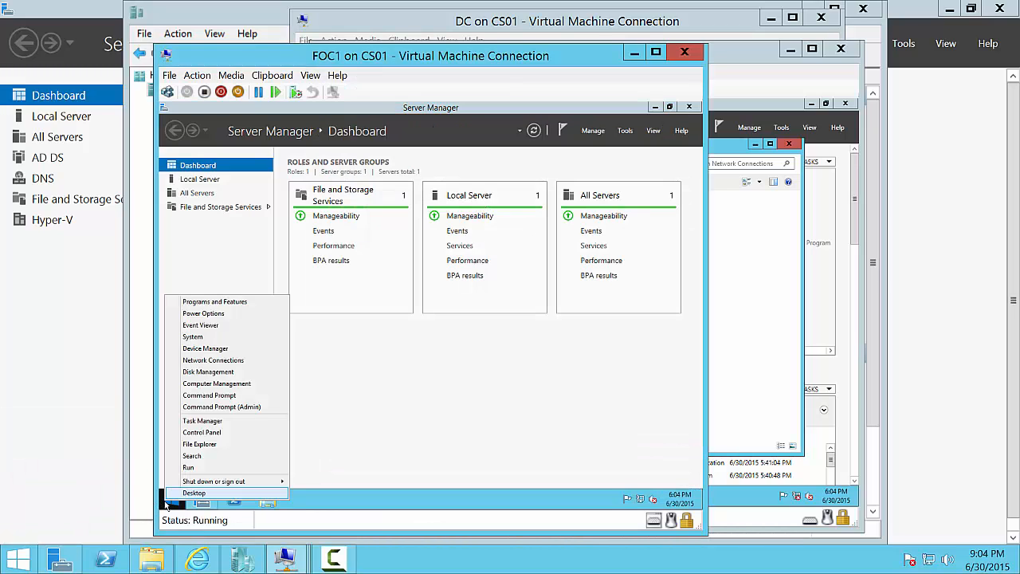
left_click(220, 373)
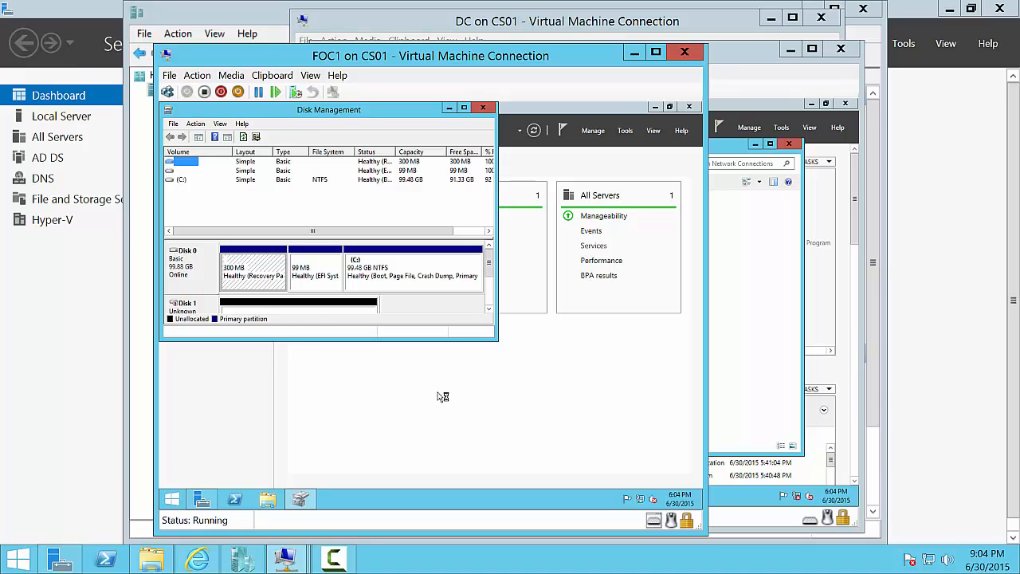
left_click(464, 108)
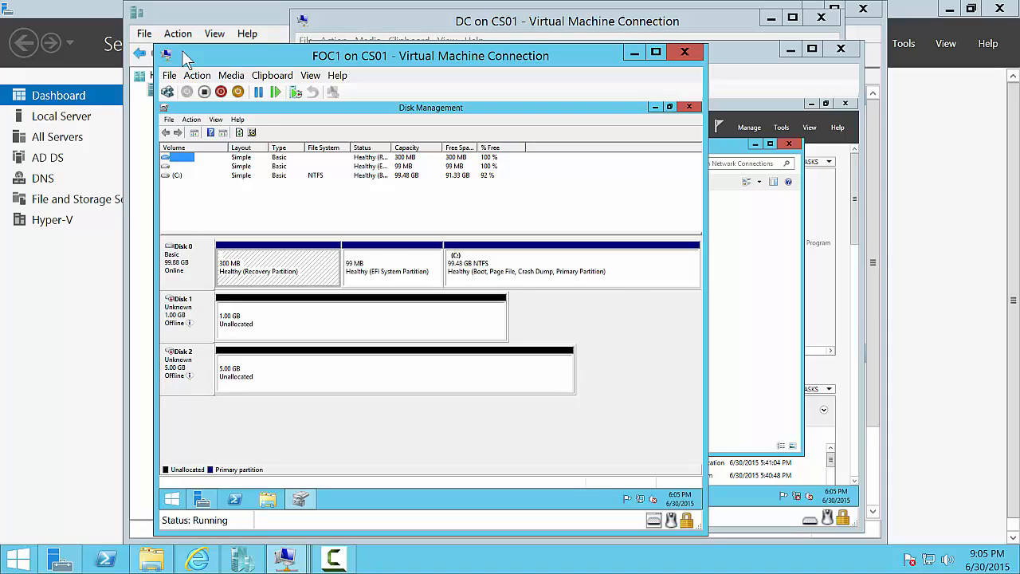
- Bring FOC1's Disk 1 online and initialize it as GPT
right_click(202, 318)
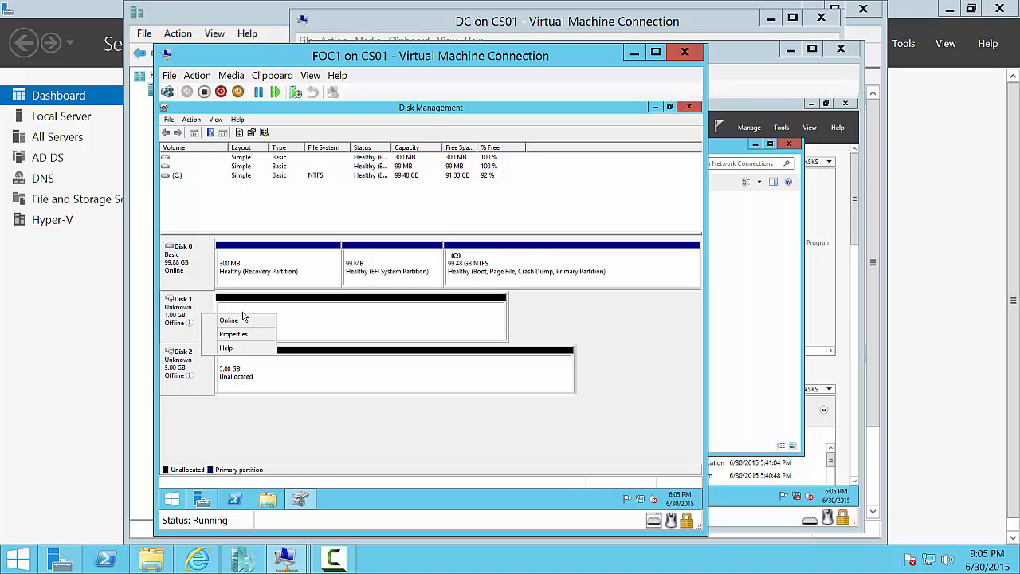
left_click(229, 320)
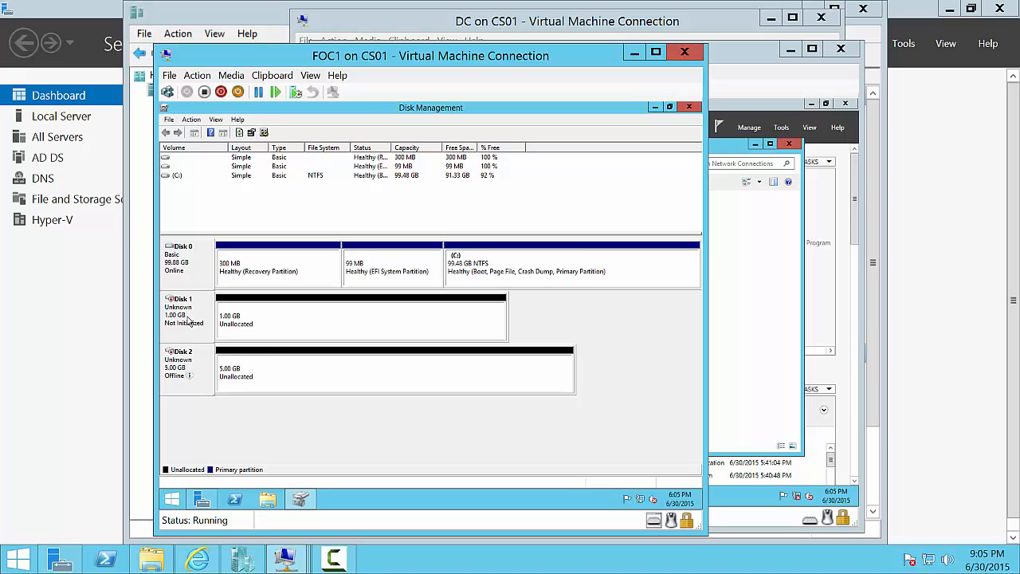
right_click(190, 320)
left_click(214, 324)
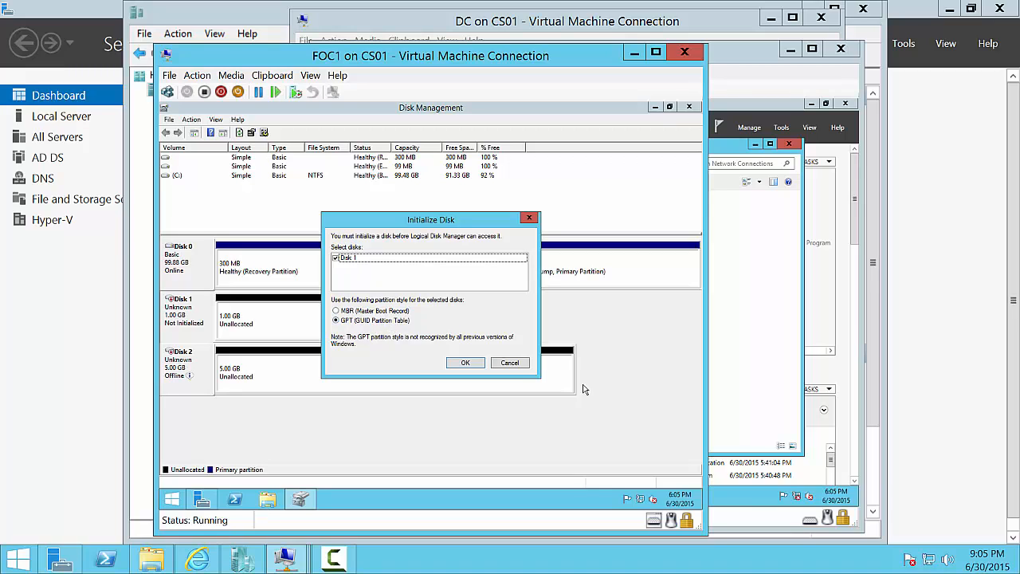
left_click(469, 363)
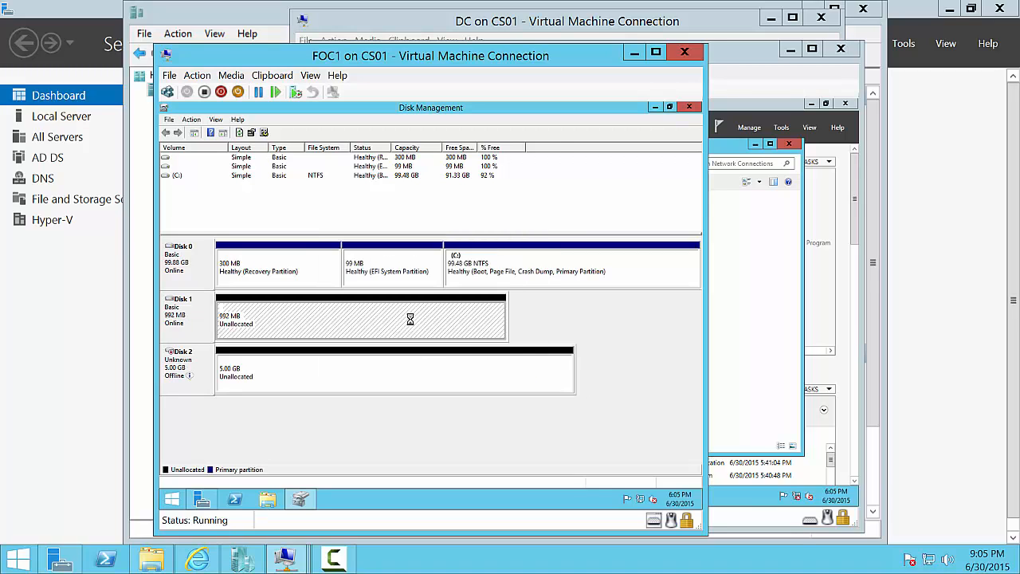
- Create a full-size NTFS simple volume on Disk 1 labelled Witness (D:)
right_click(409, 319)
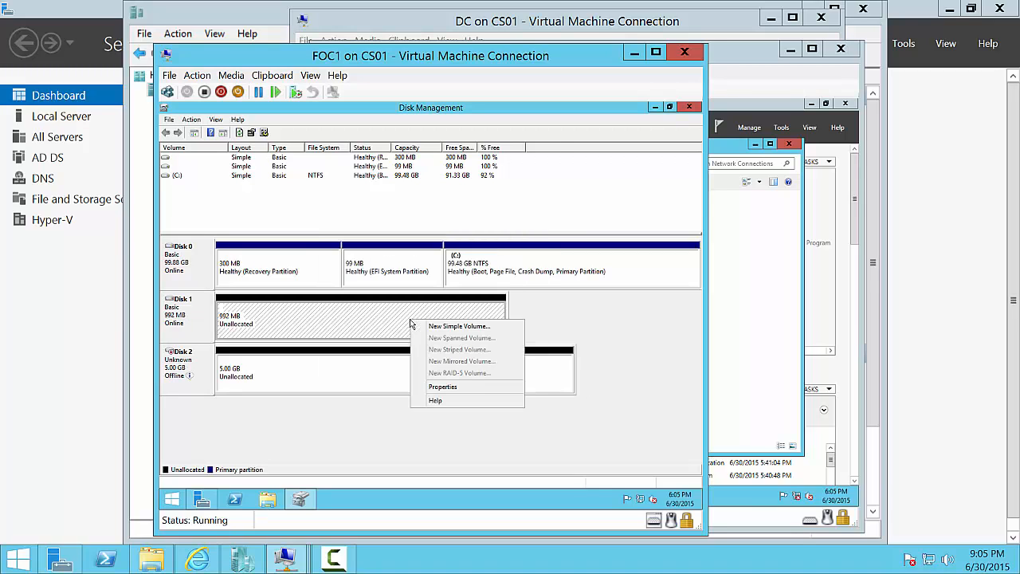
left_click(483, 327)
left_click(361, 349)
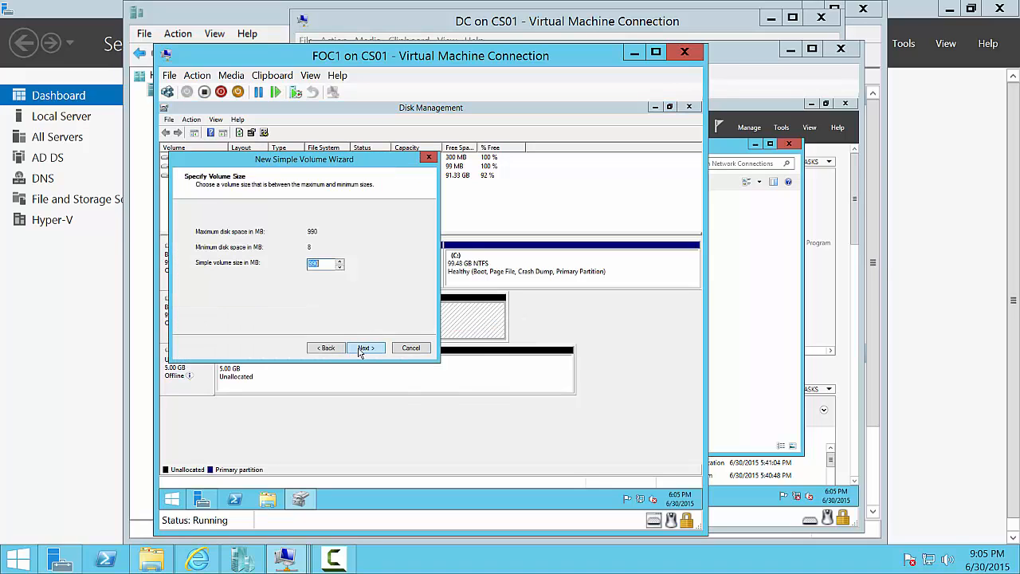
left_click(360, 351)
left_click(359, 350)
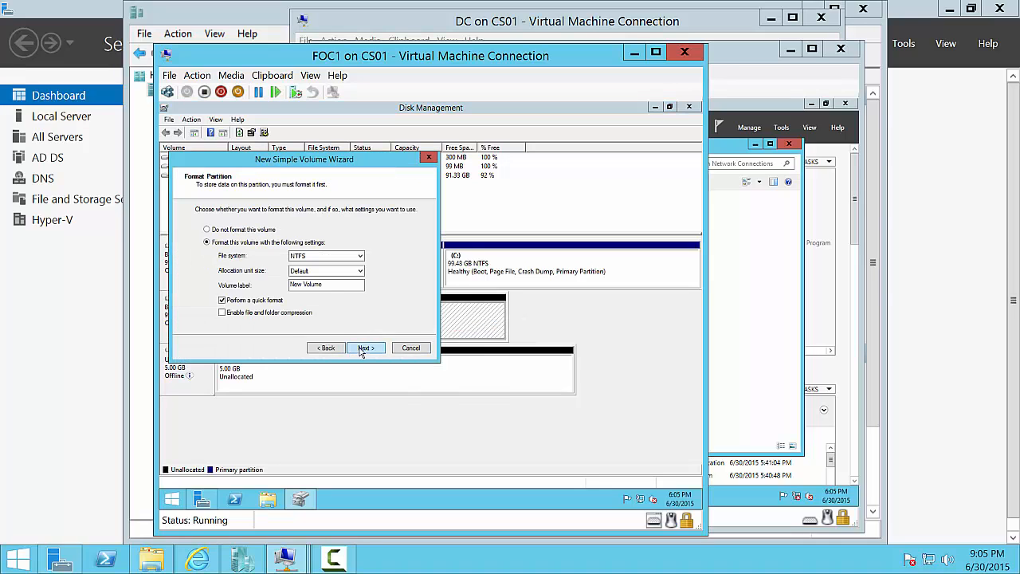
left_click_drag(328, 285, 167, 246)
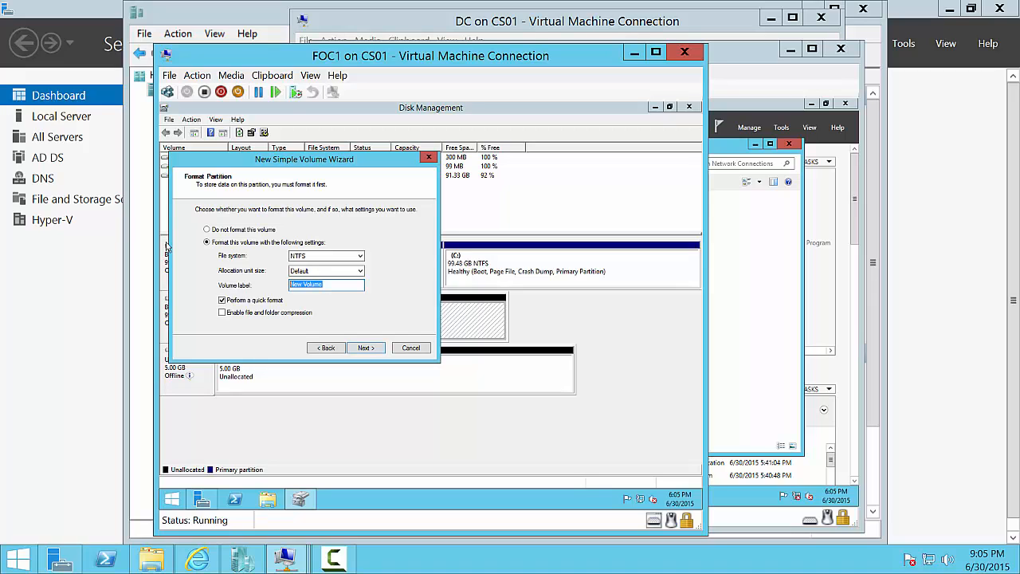
type("Witness")
left_click(378, 349)
left_click(378, 348)
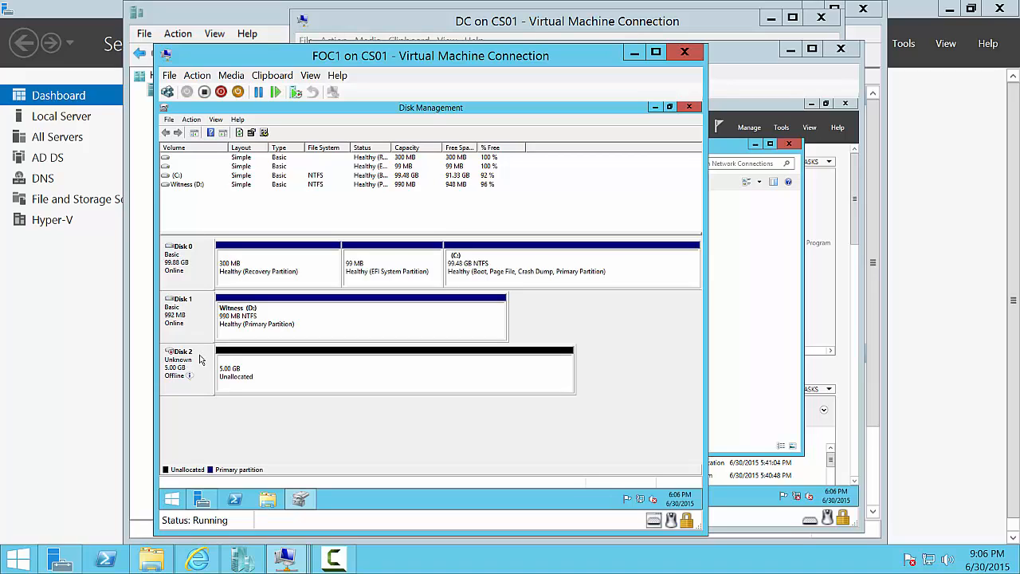
- Bring FOC1's Disk 2 online and initialize it as GPT
right_click(200, 356)
left_click(233, 363)
right_click(195, 364)
left_click(244, 369)
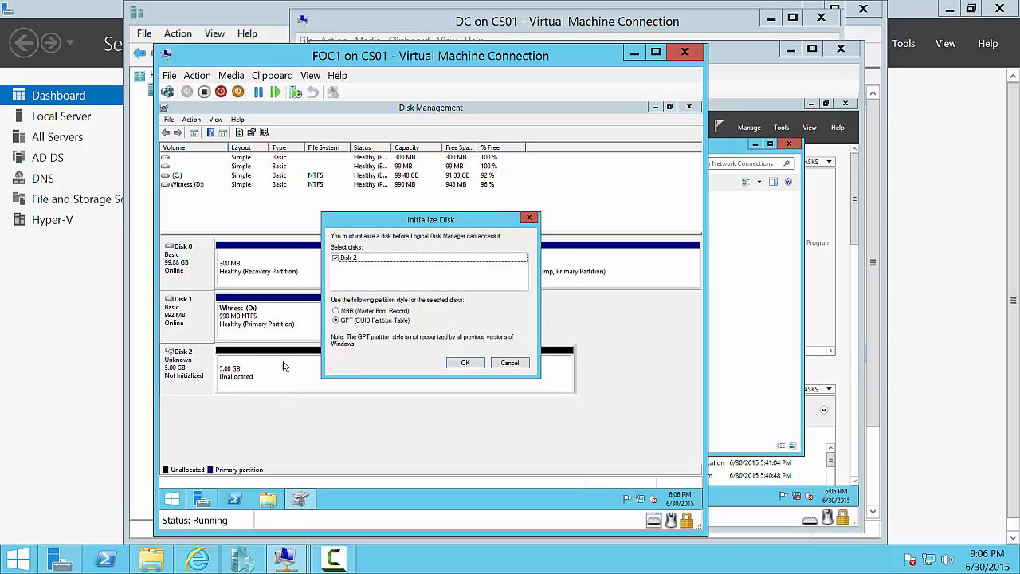
left_click(459, 366)
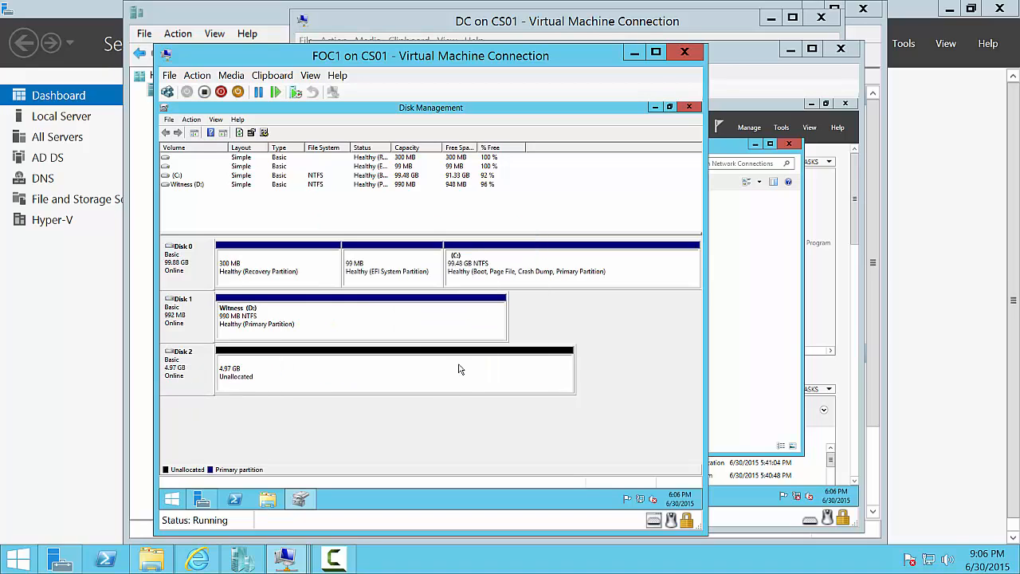
- Create a full-size NTFS simple volume on Disk 2 labelled DHCP as drive E:
right_click(399, 379)
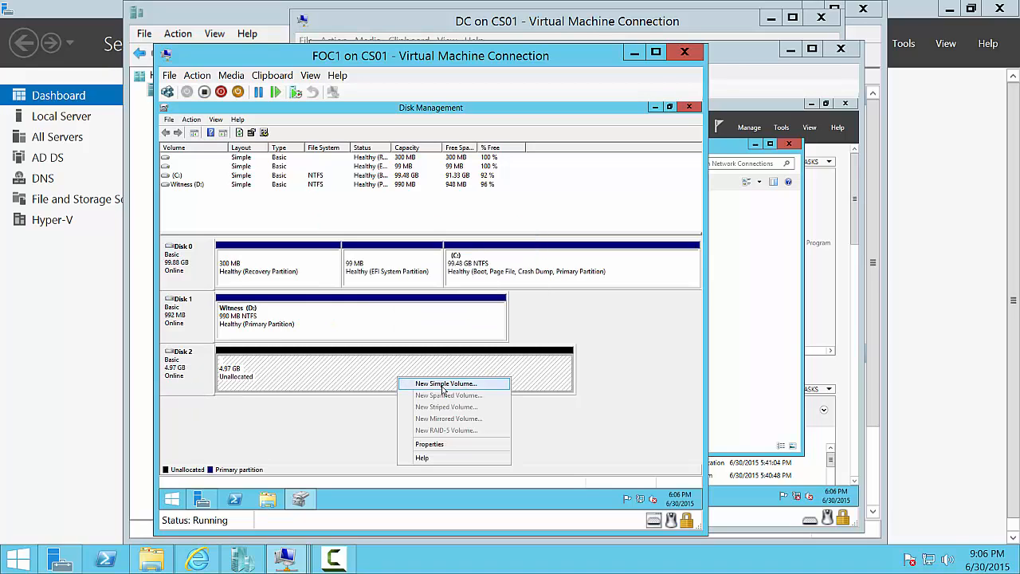
left_click(443, 384)
left_click(371, 350)
left_click(365, 348)
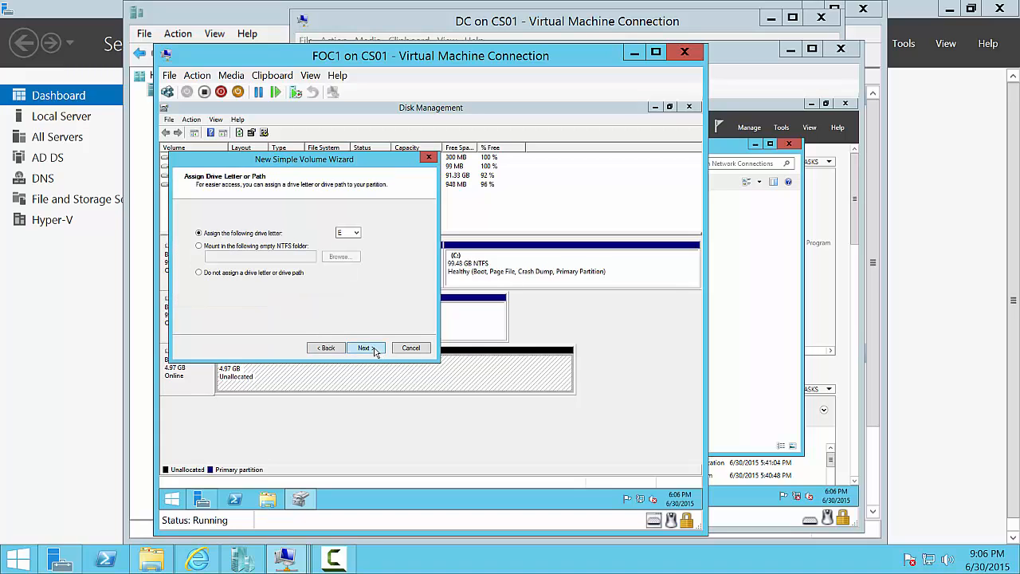
left_click(365, 348)
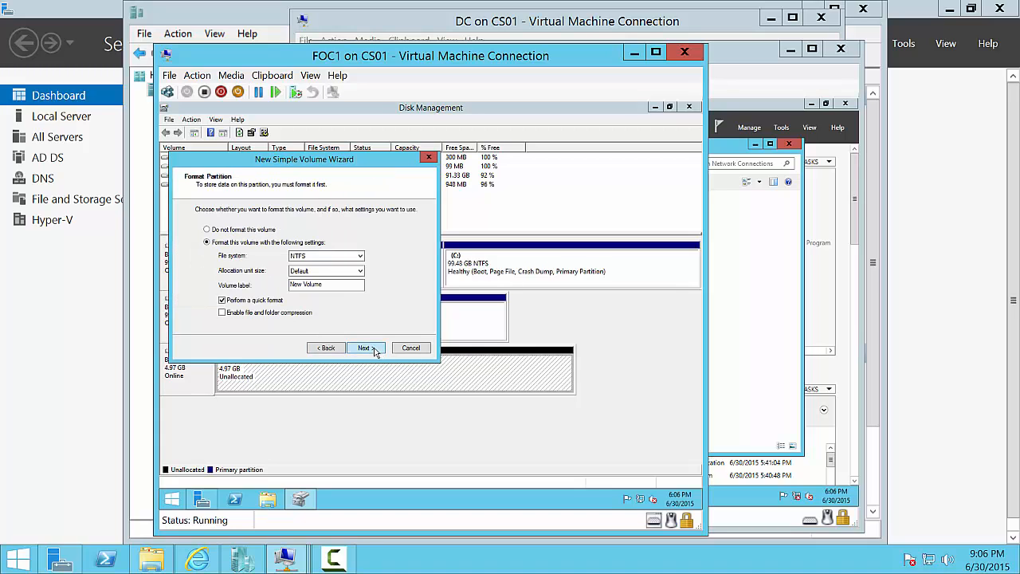
left_click(318, 284)
triple_click(318, 285)
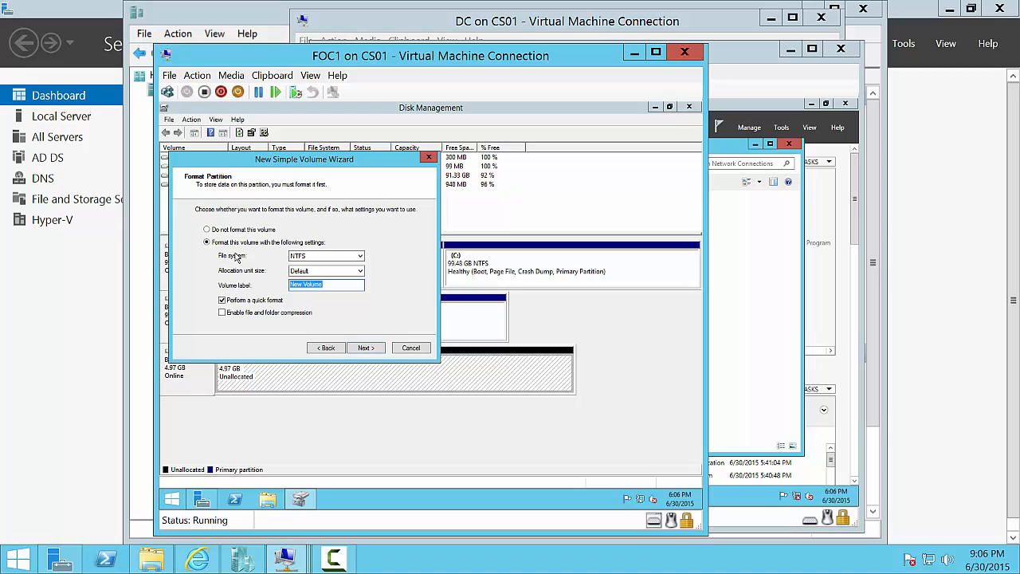
type("DHCP")
left_click(365, 348)
left_click(364, 349)
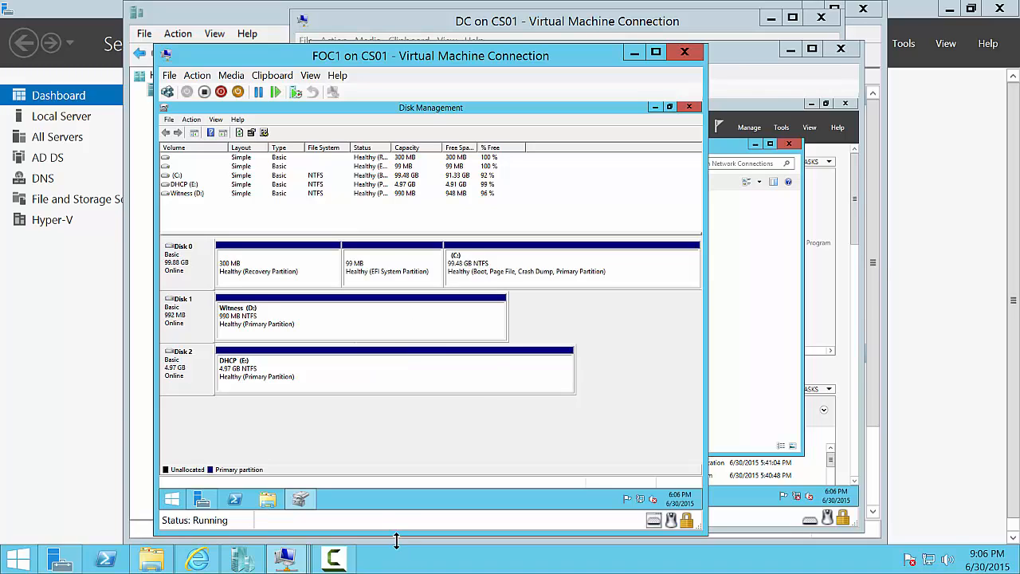
mouse_move(313, 562)
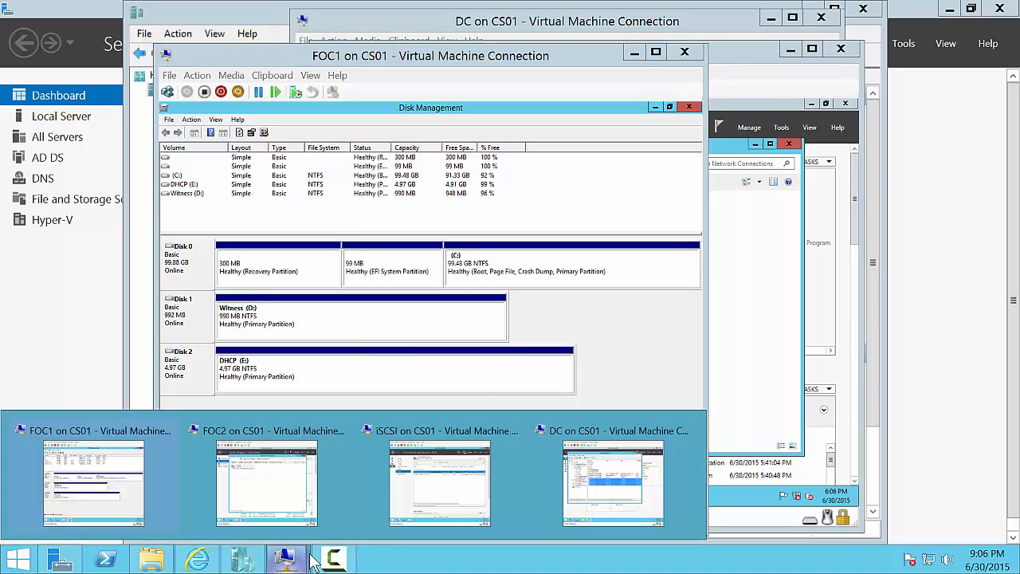
- Re-enable FOC2's Ethernet connection and close Network Connections
left_click(301, 468)
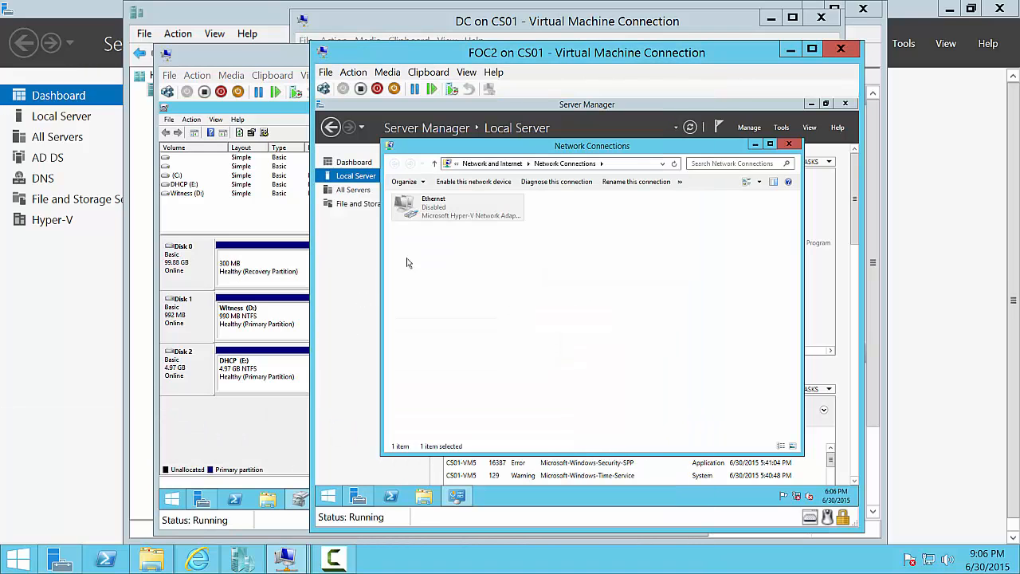
left_click(463, 181)
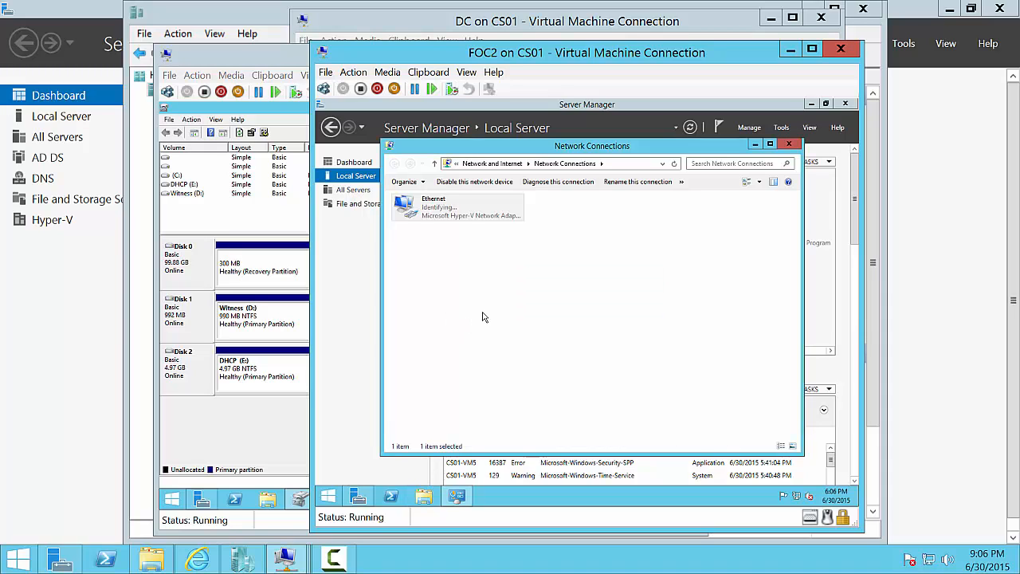
left_click(792, 145)
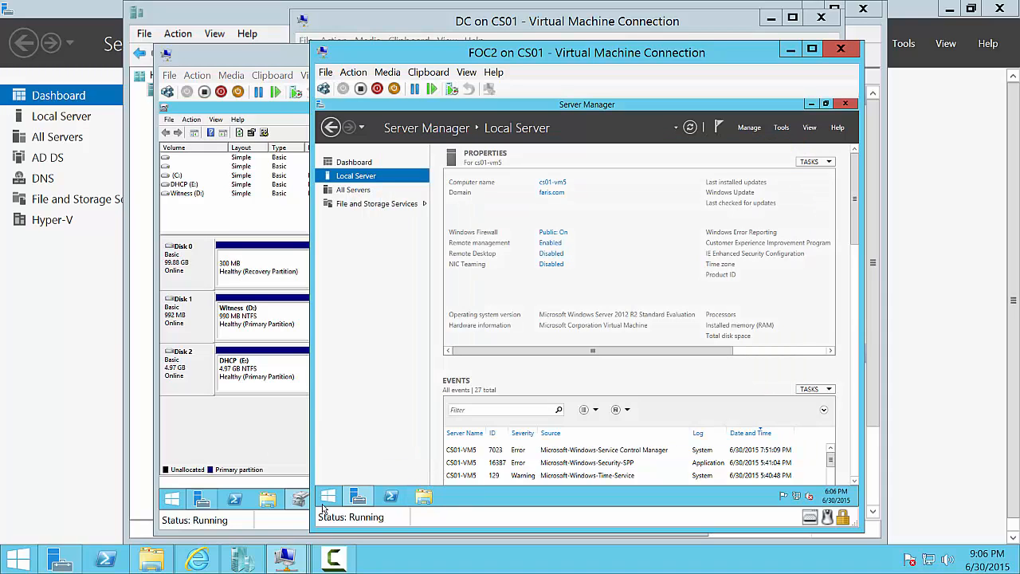
- Open a maximized Disk Management on FOC2 showing both iSCSI disks offline
right_click(325, 502)
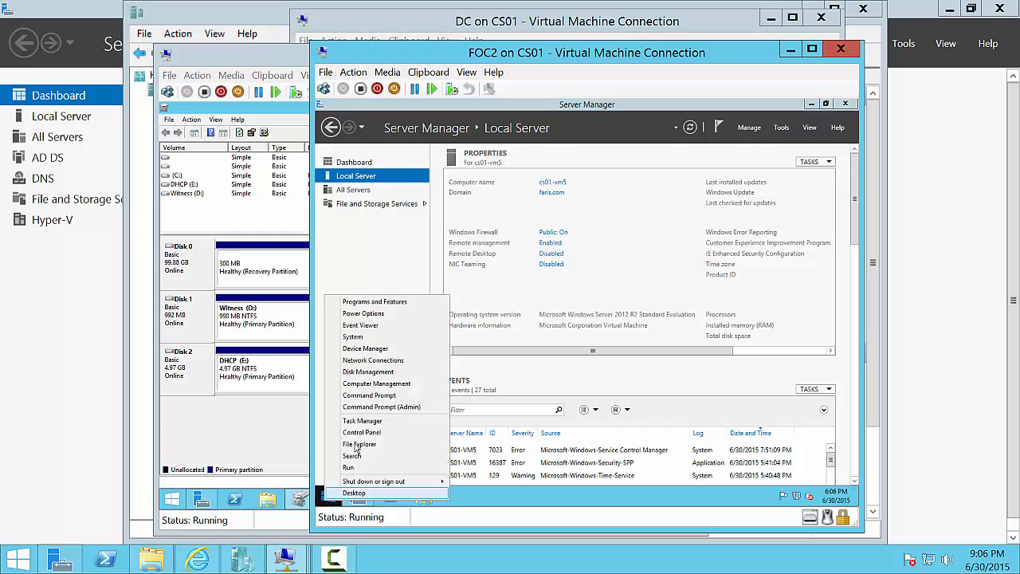
left_click(386, 373)
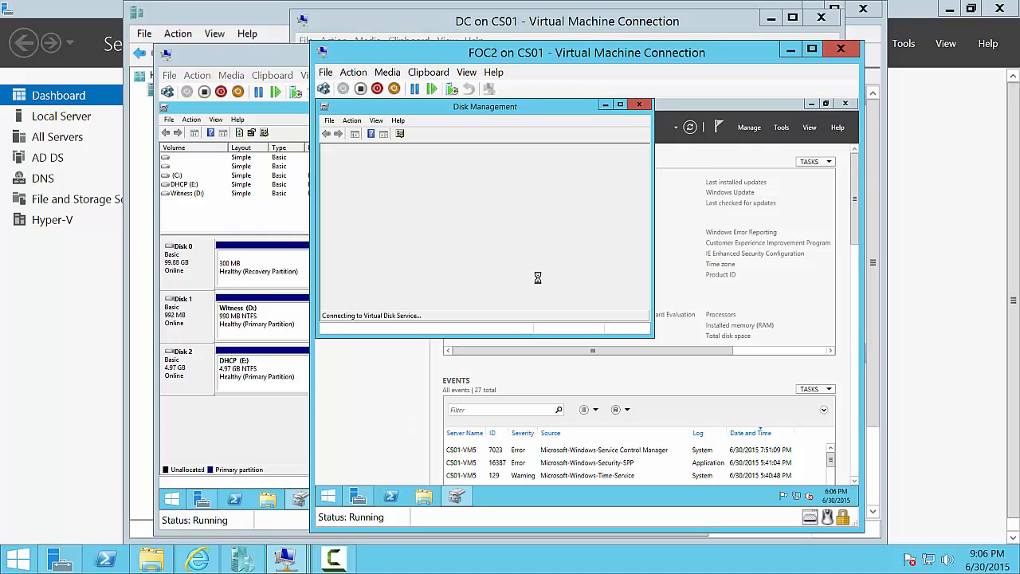
left_click(619, 105)
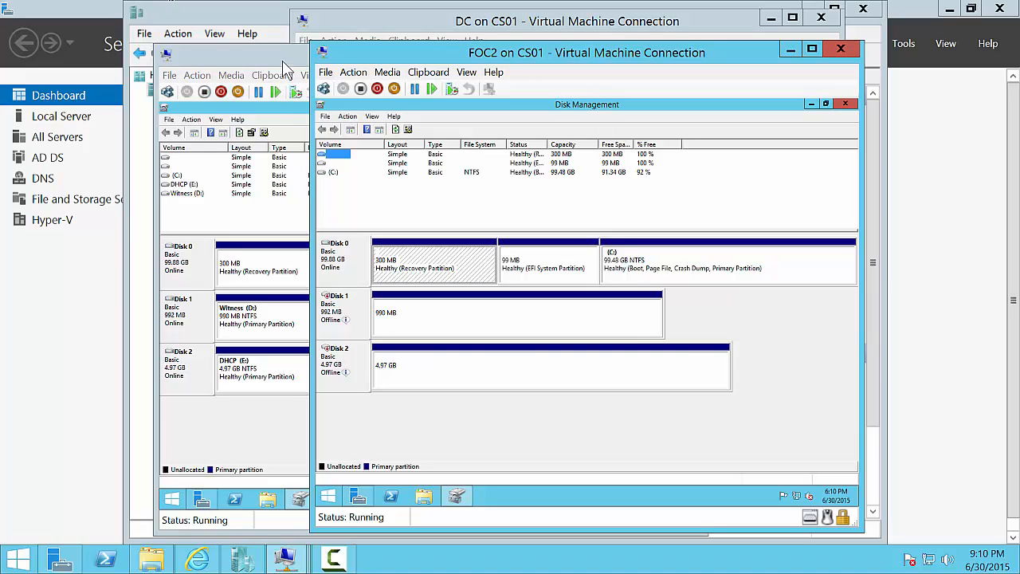
- Close FOC1's Disk Management and check its Witness (D:) and DHCP (E:) drives in This PC
left_click(302, 185)
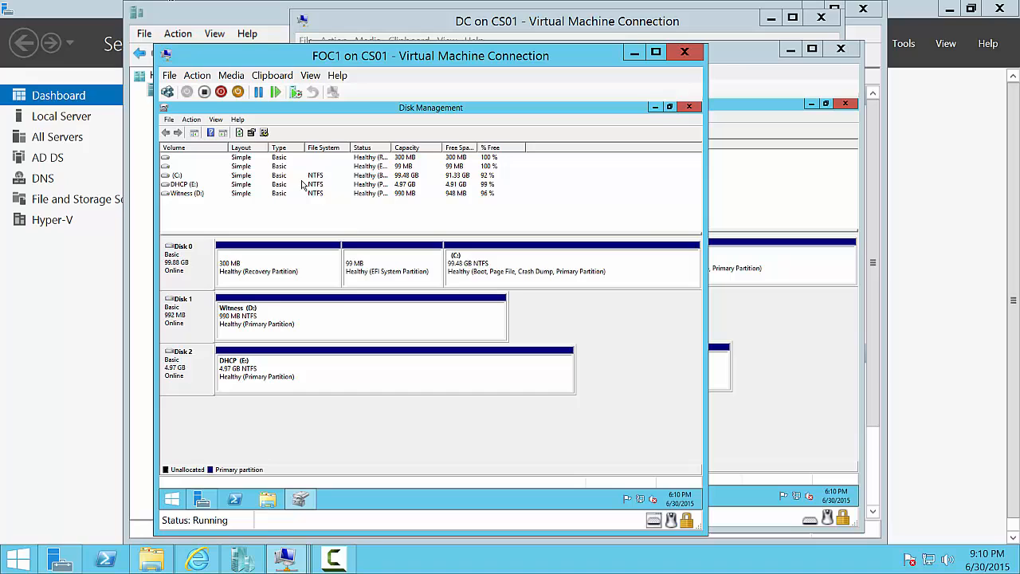
left_click(688, 106)
left_click(282, 503)
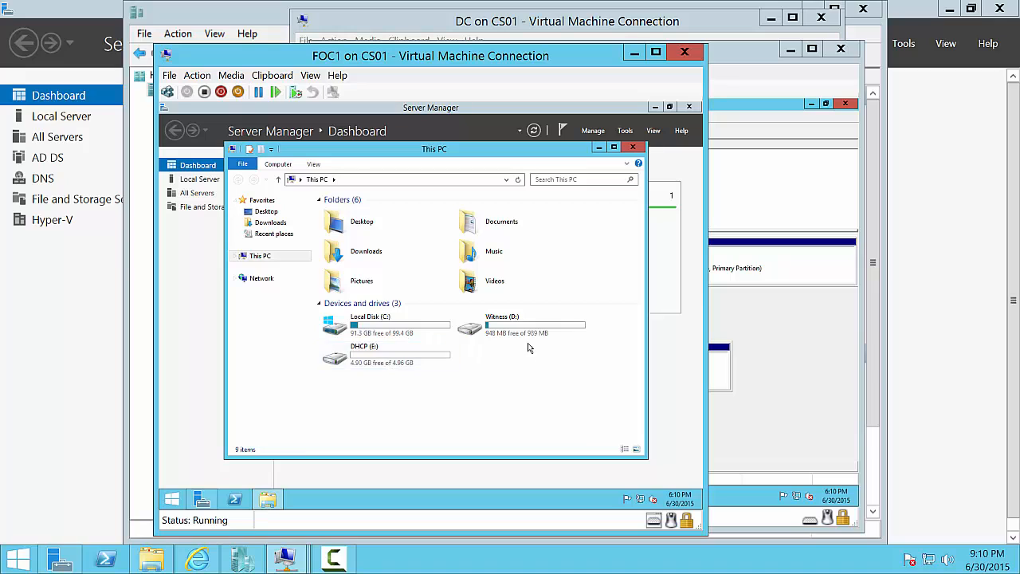
left_click(530, 333)
left_click(408, 362)
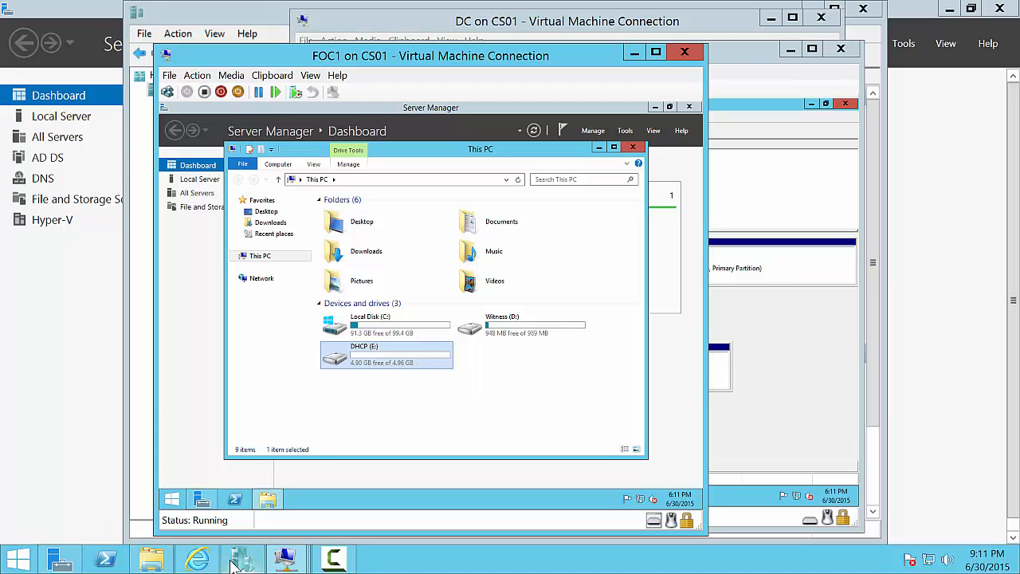
- Confirm FOC2's This PC shows only Local Disk (C:), then return to FOC1
mouse_move(284, 558)
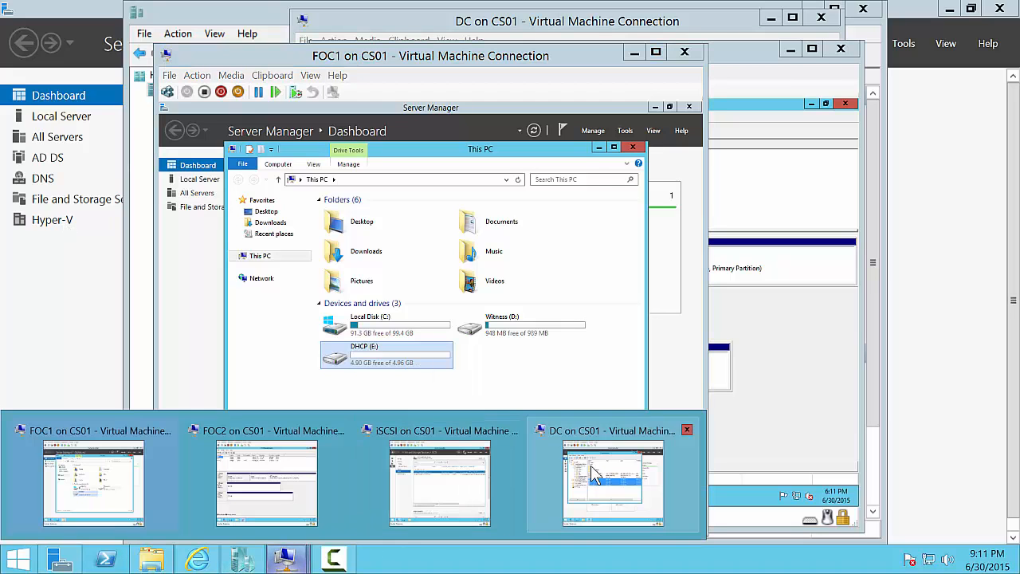
left_click(262, 467)
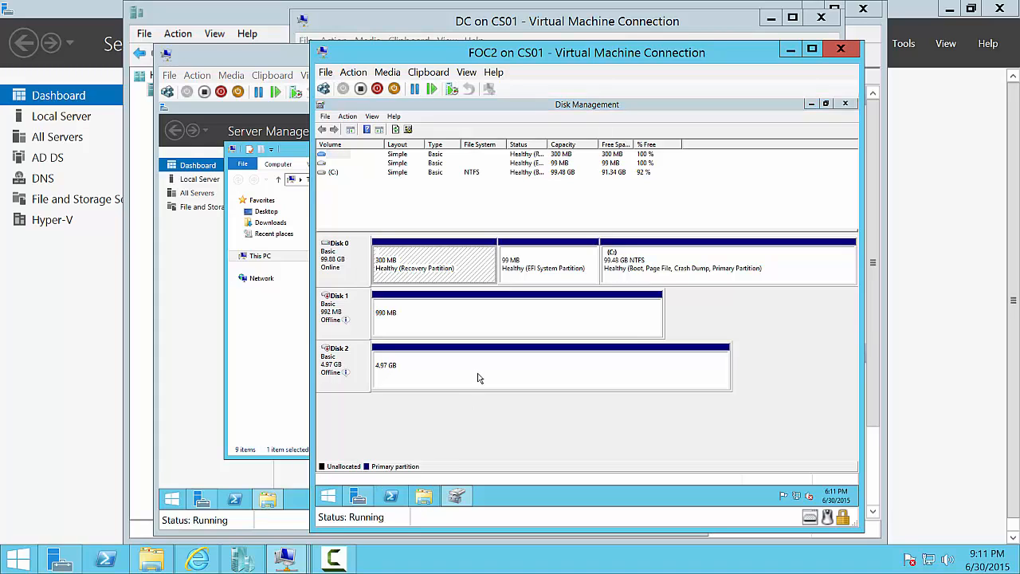
left_click(424, 495)
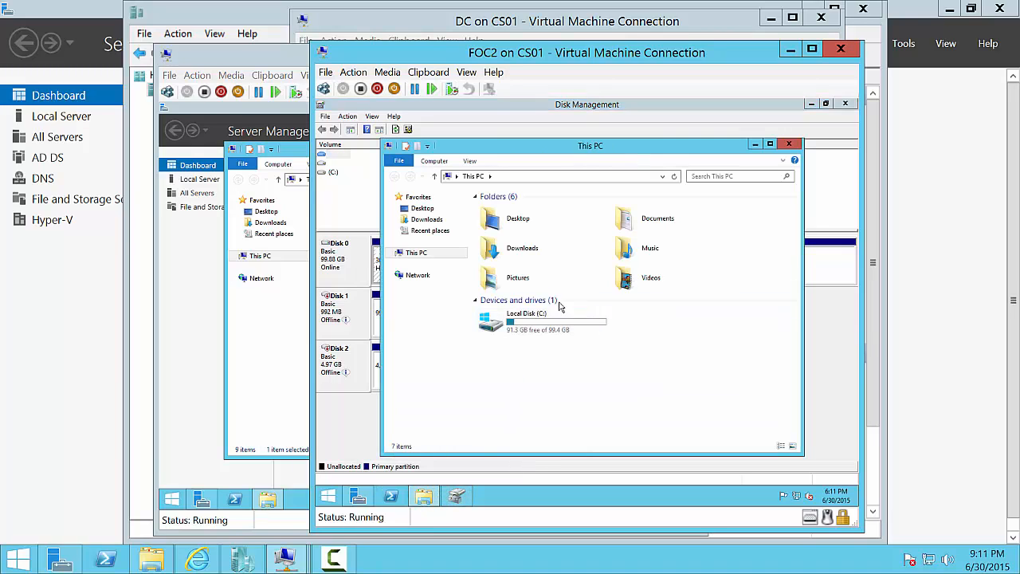
left_click(285, 267)
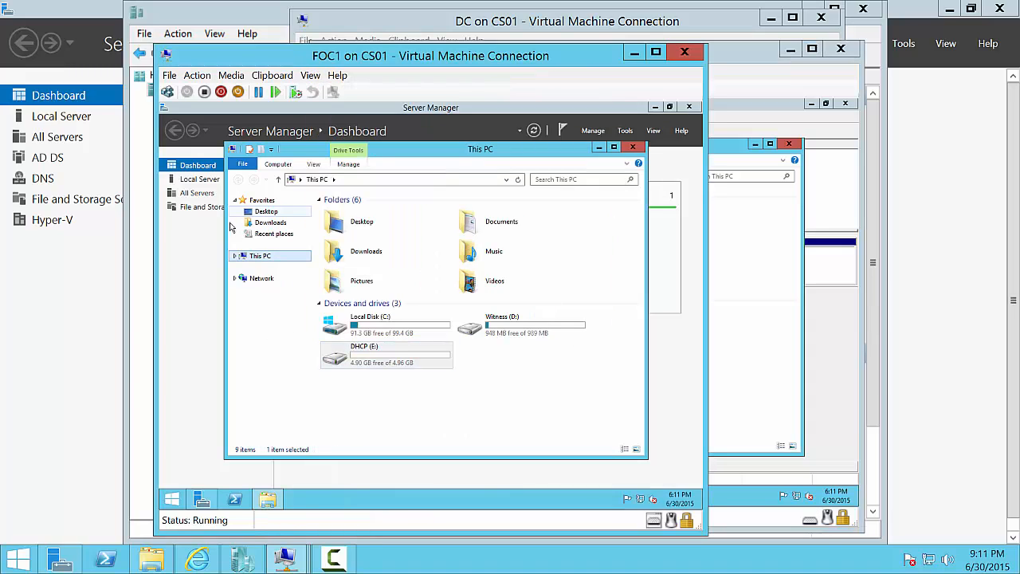
- Disable FOC1's Ethernet adapter from Local Server's Network Connections
left_click(198, 180)
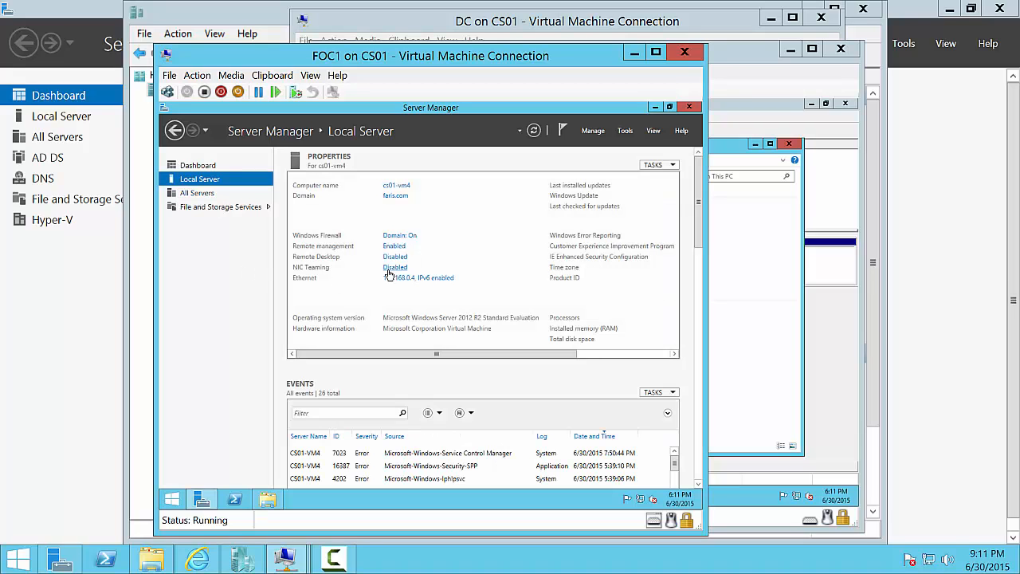
left_click(391, 279)
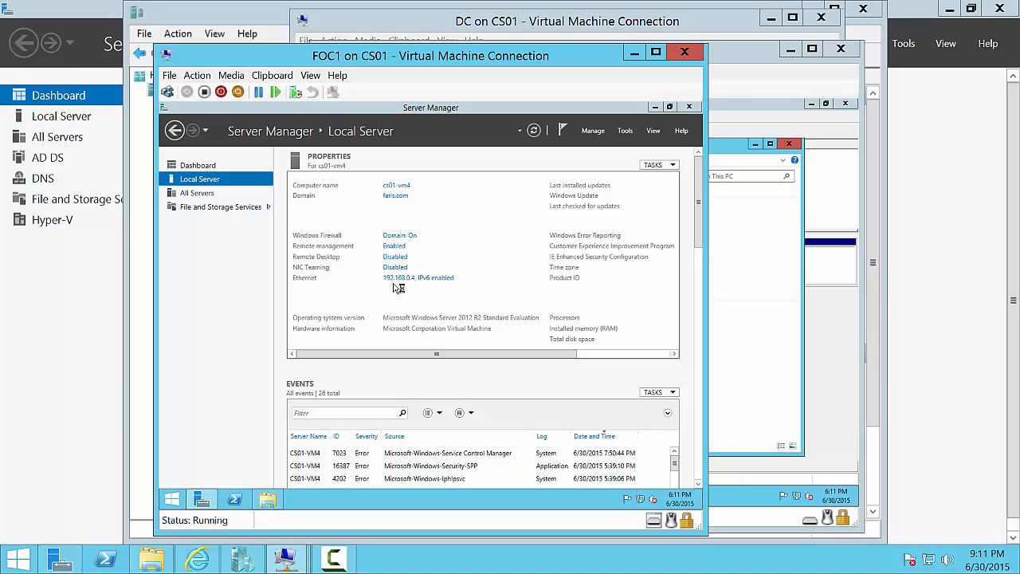
left_click(291, 232)
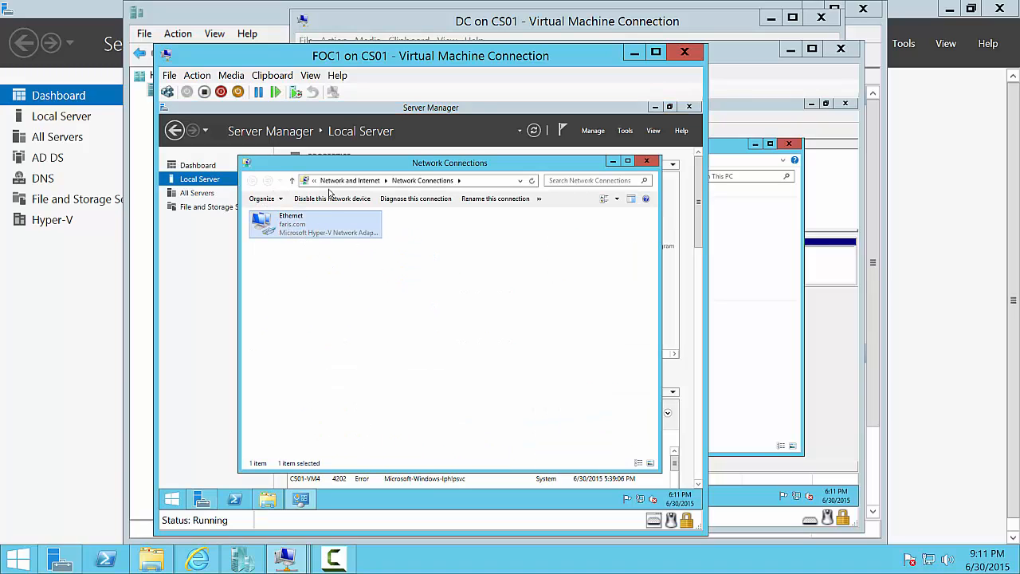
left_click(331, 198)
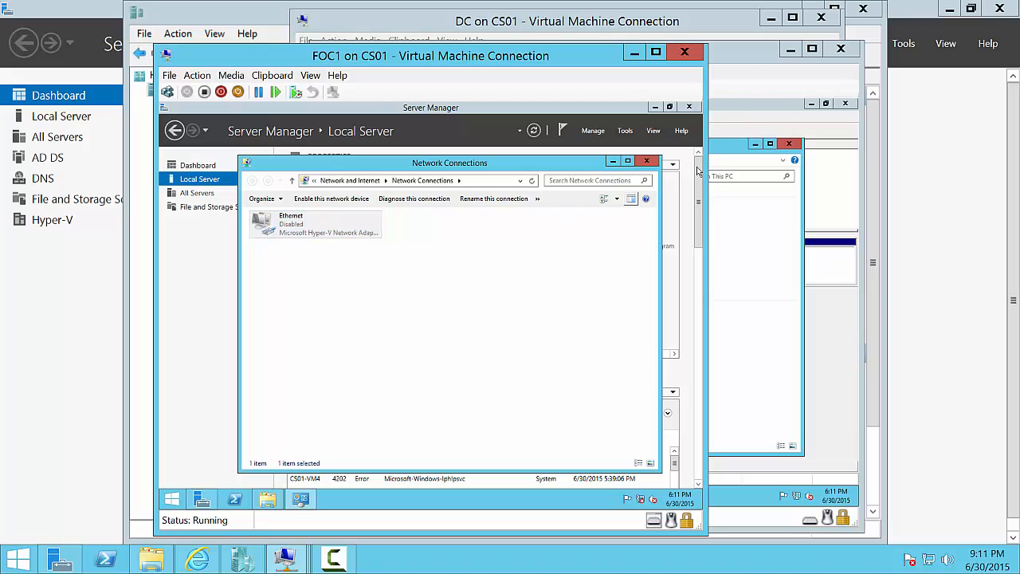
- Review FOC2's drives in This PC and close its Disk Management console
left_click(733, 48)
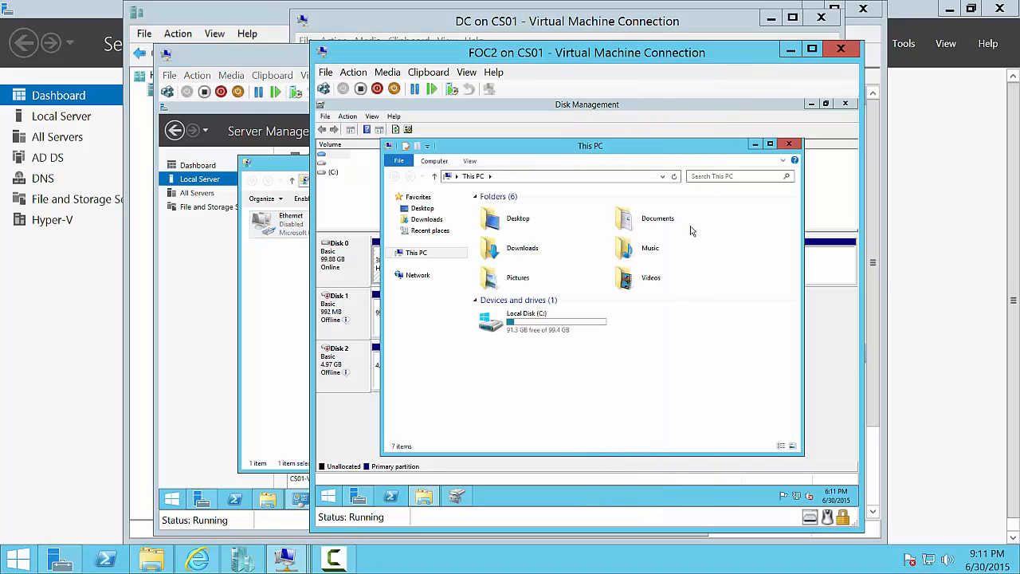
left_click(411, 251)
left_click(408, 254)
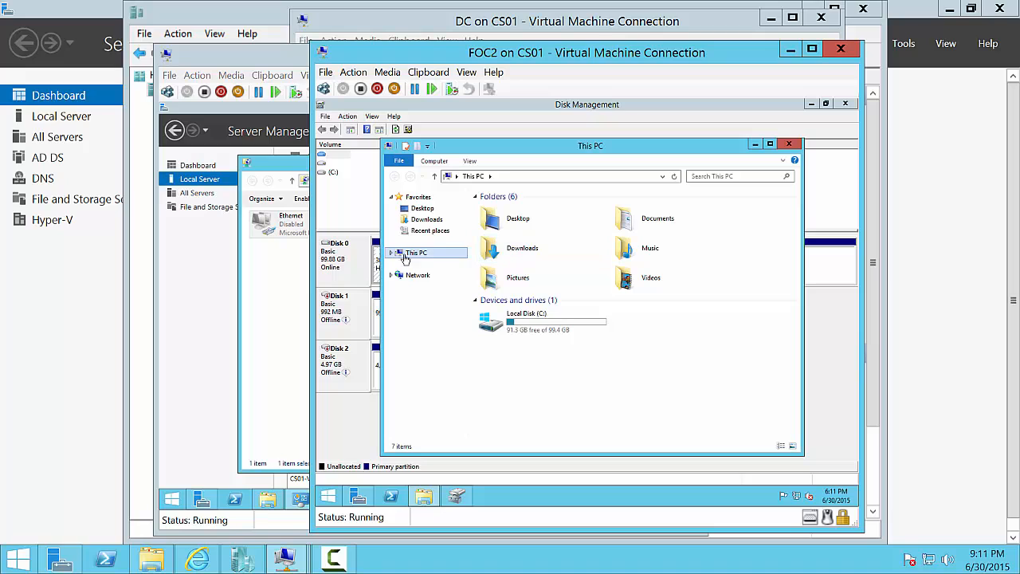
left_click(789, 143)
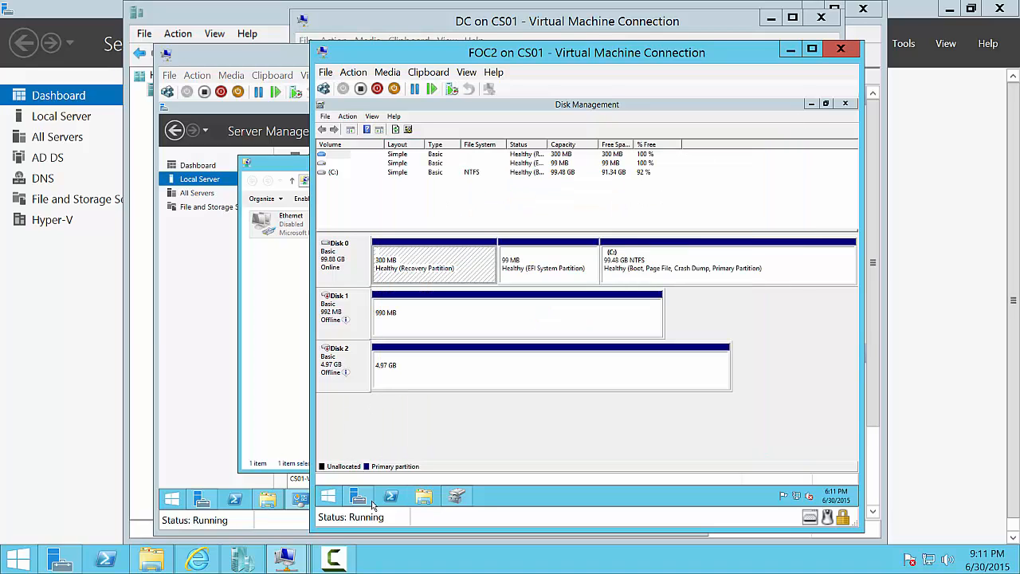
left_click(423, 497)
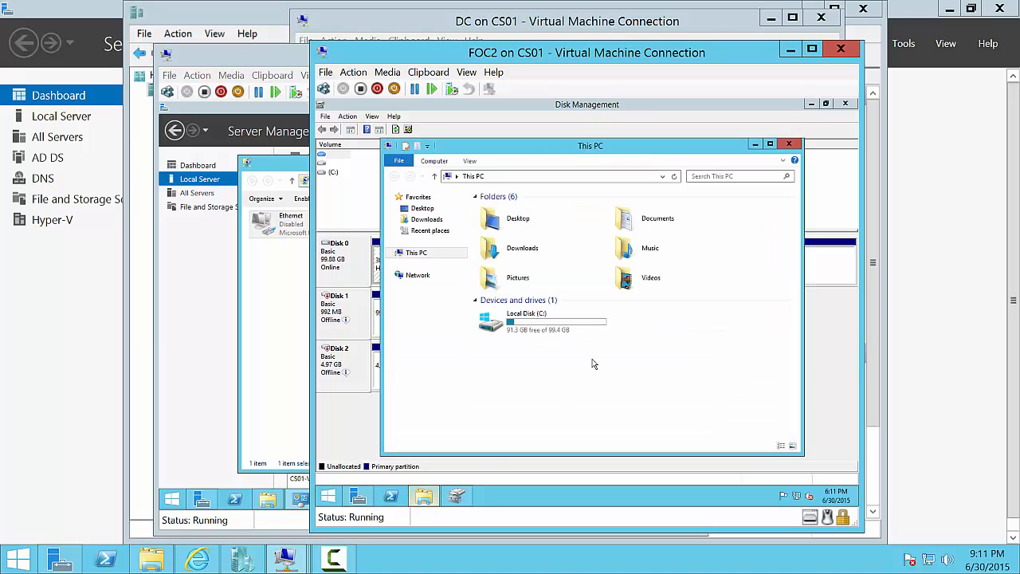
left_click(789, 144)
left_click(846, 104)
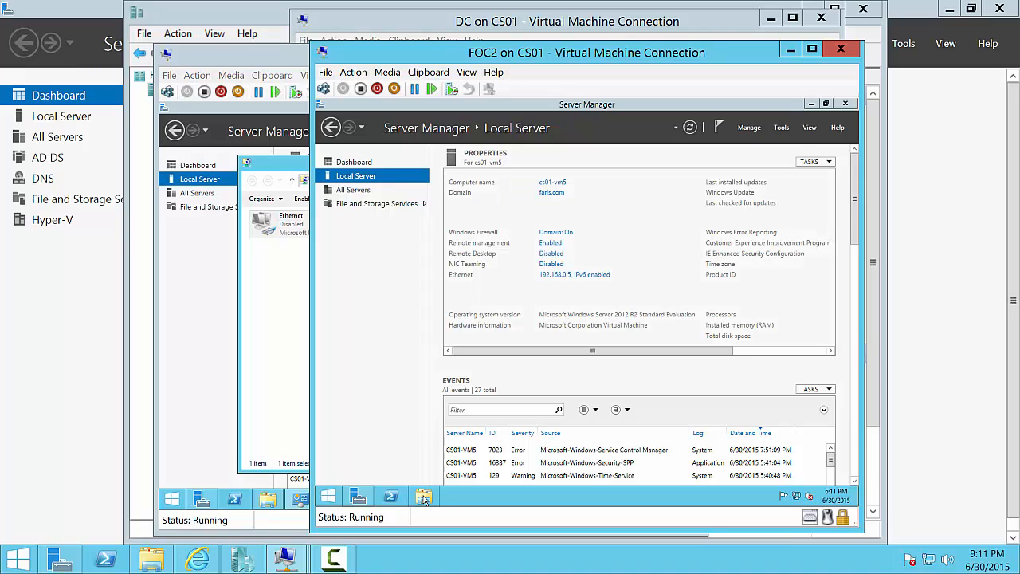
left_click(424, 497)
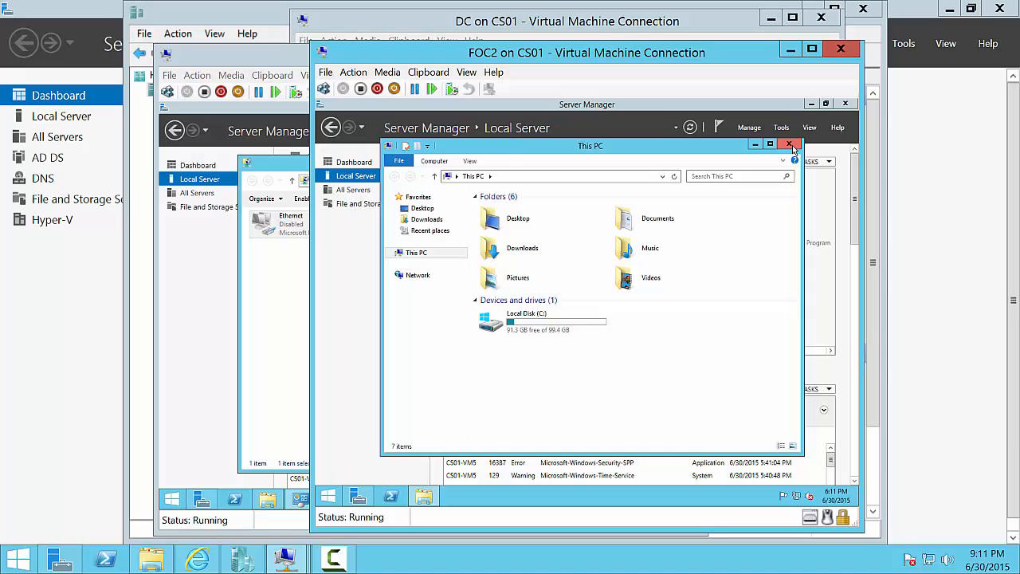
left_click(790, 145)
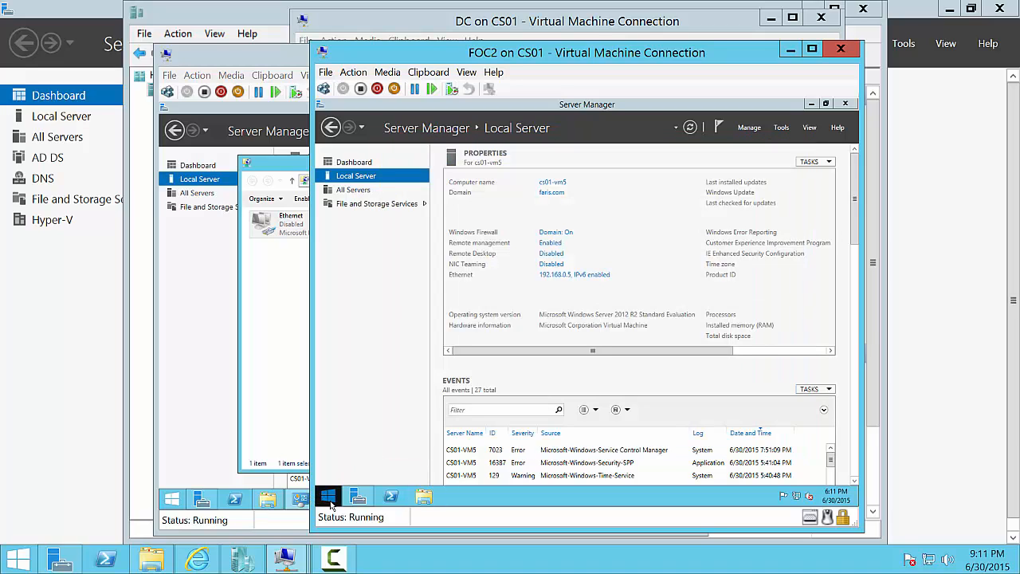
- Reopen Disk Management on FOC2 from the Win+X menu, maximized
right_click(328, 499)
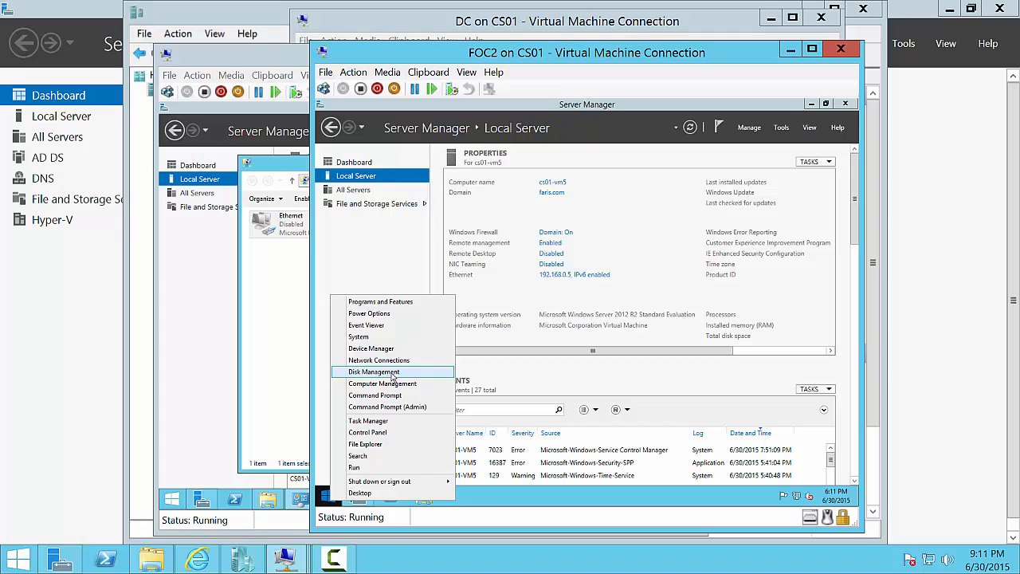
left_click(391, 373)
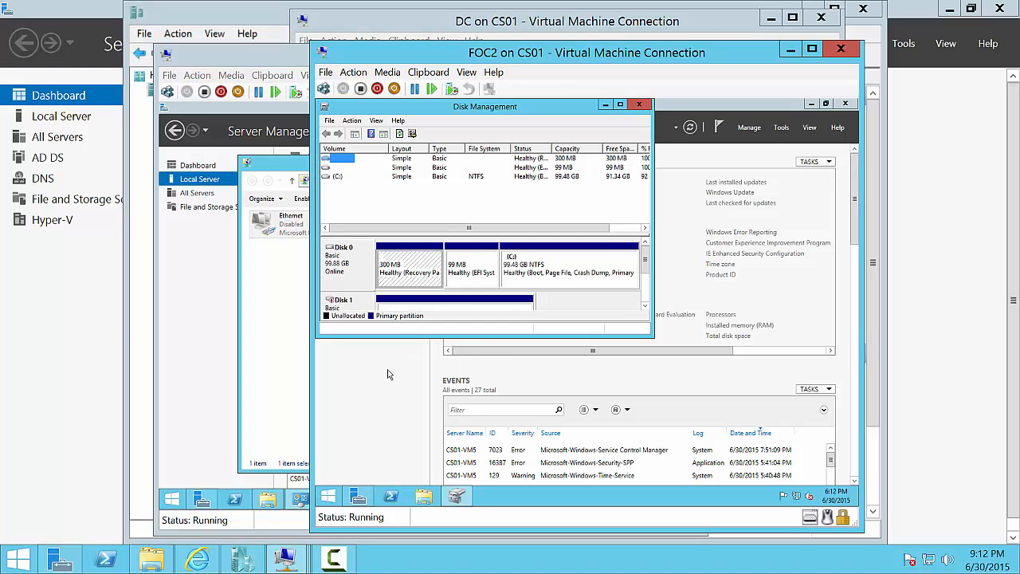
left_click(620, 105)
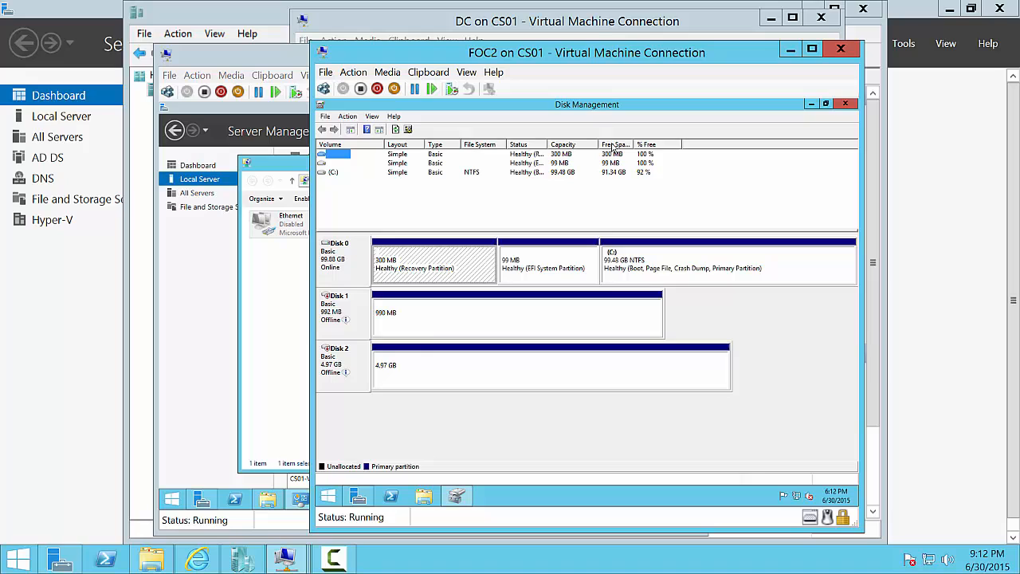
- Re-enable FOC1's Ethernet adapter and close Network Connections
left_click(254, 338)
right_click(292, 233)
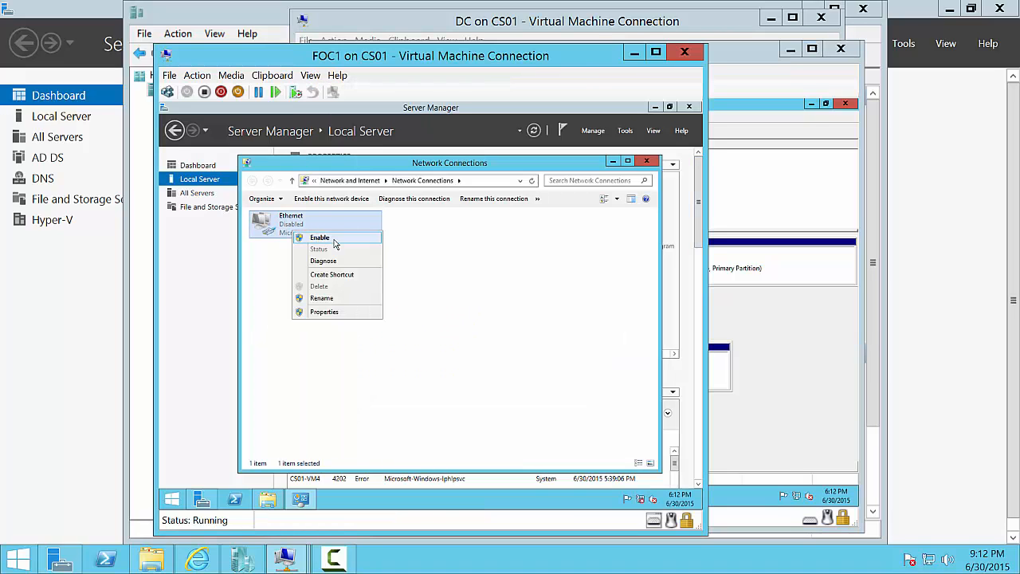
left_click(337, 236)
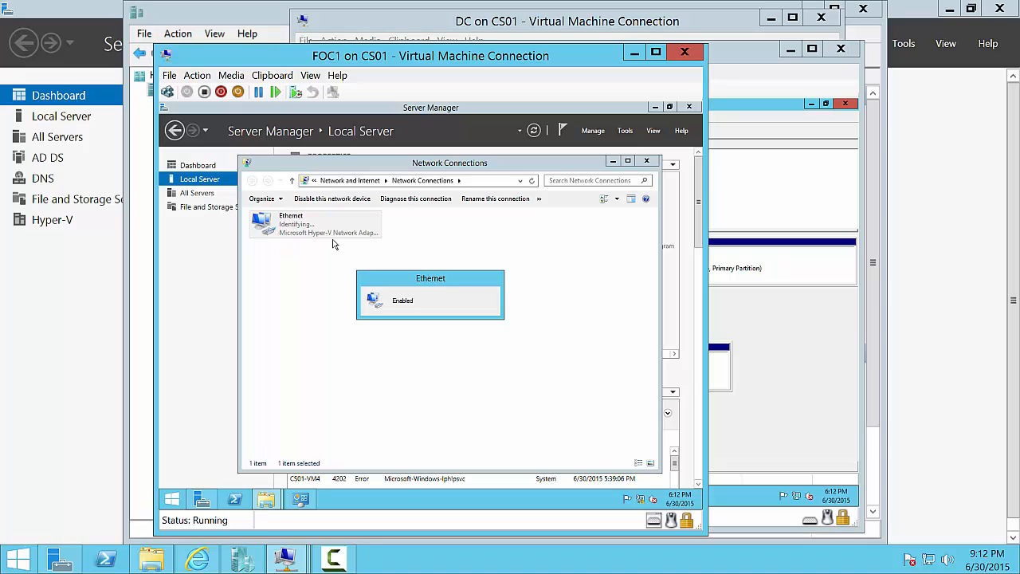
left_click(648, 161)
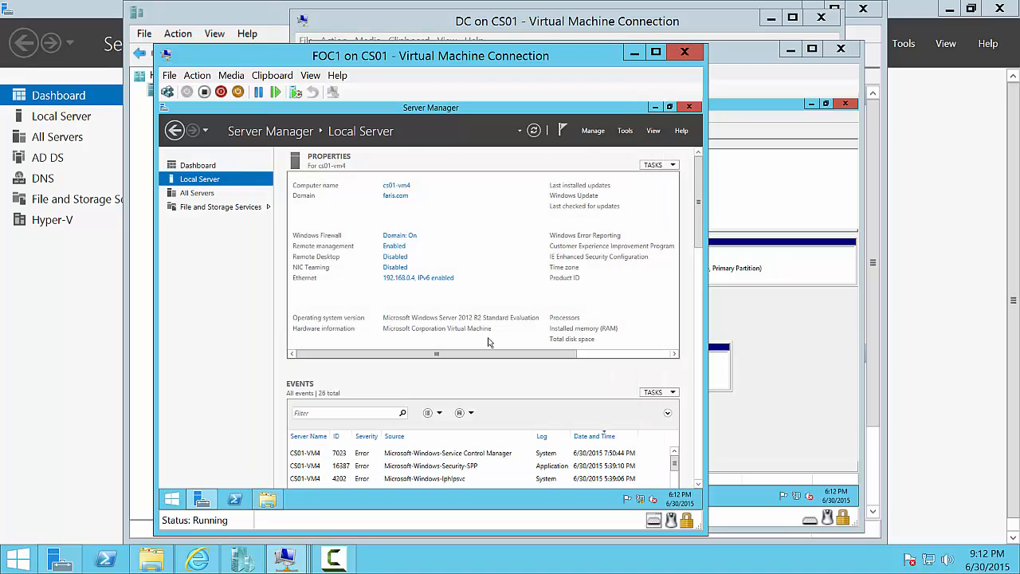
- Recheck FOC1's drives in This PC, then open Server Manager's Manage menu
left_click(268, 499)
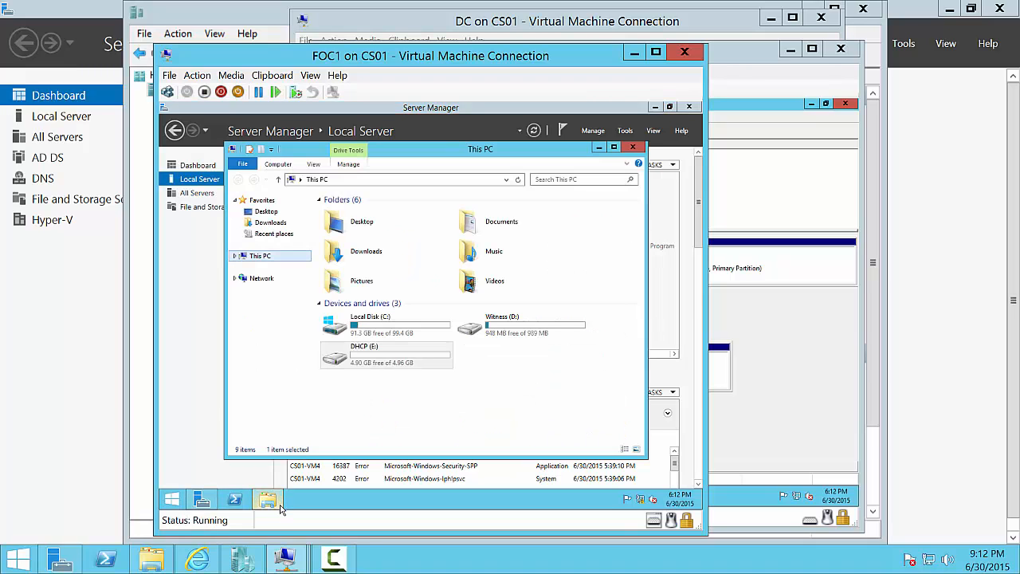
left_click(405, 413)
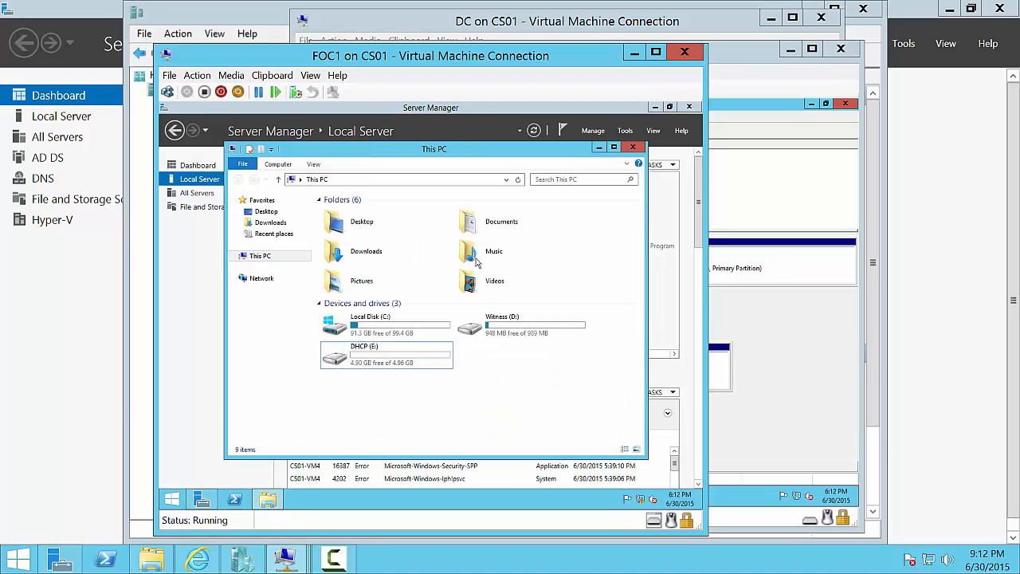
left_click(634, 146)
left_click(599, 132)
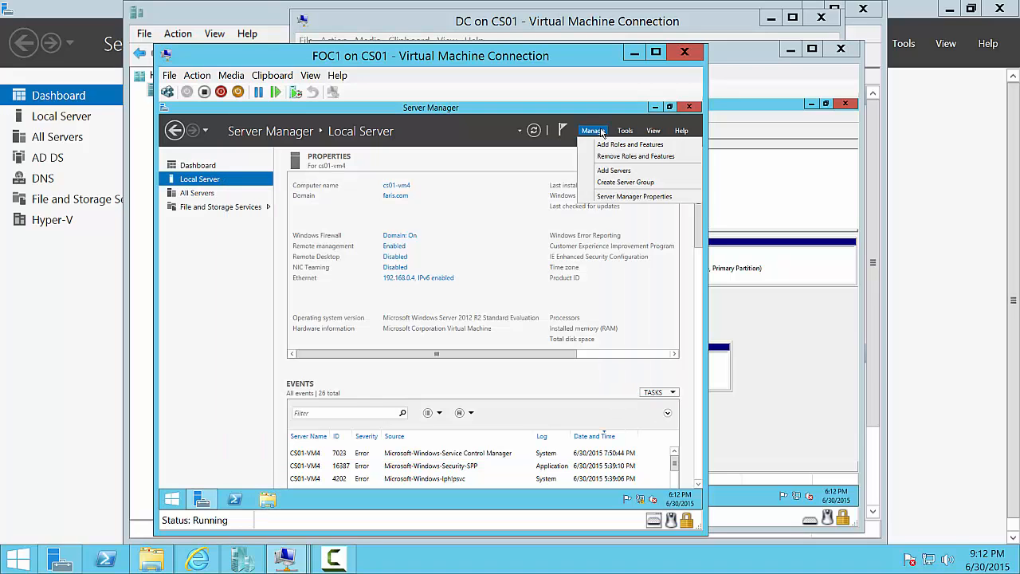
- Start a role-based Add Roles and Features install on FOC1 with DHCP Server and its tools
left_click(600, 145)
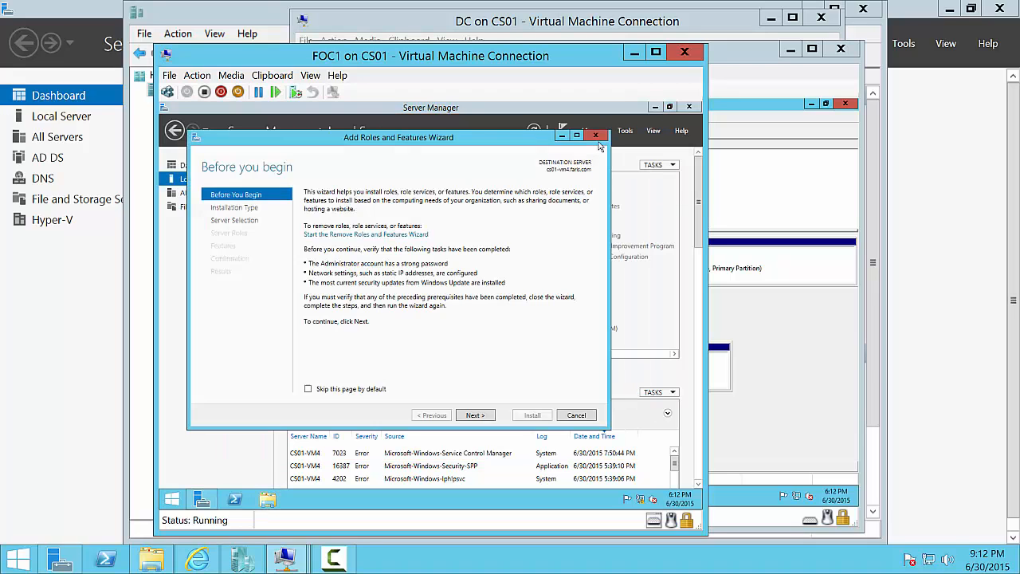
left_click(474, 415)
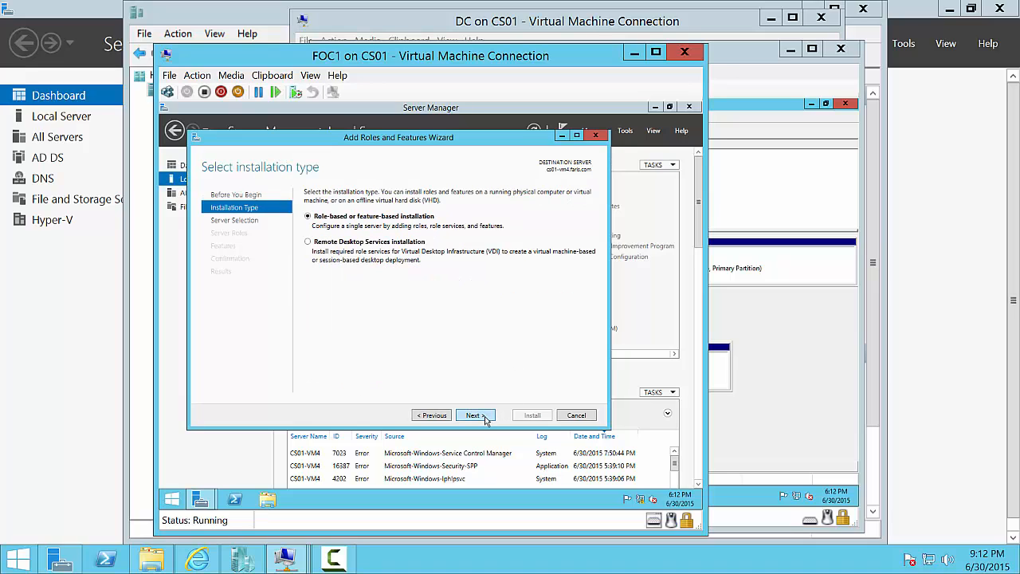
left_click(474, 415)
left_click(485, 420)
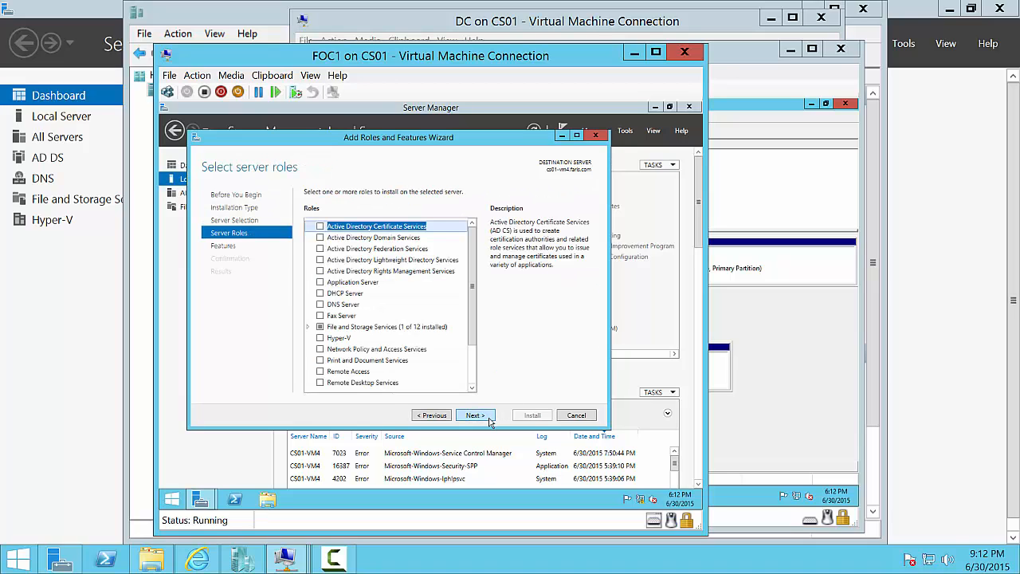
left_click(322, 294)
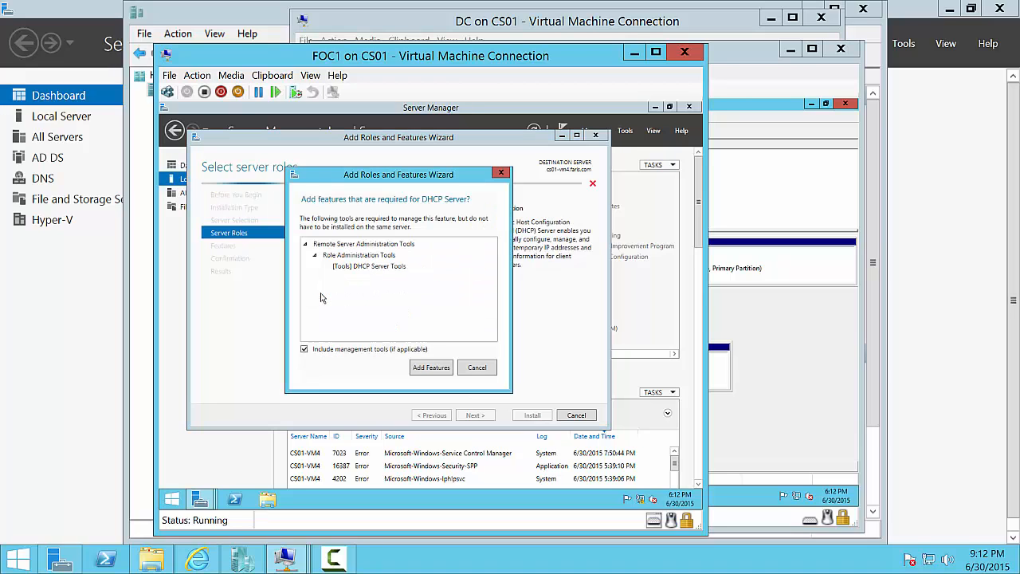
left_click(420, 367)
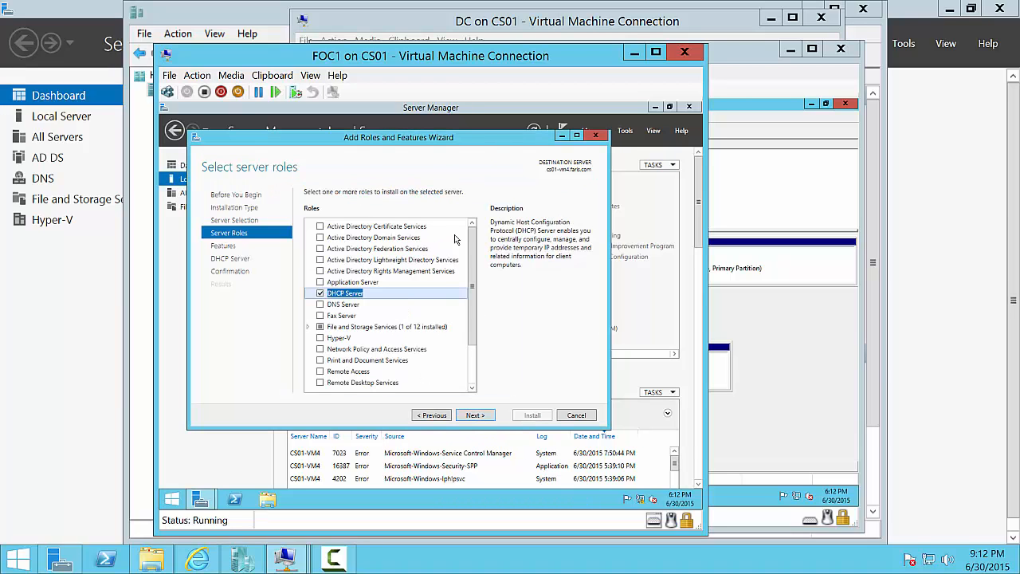
mouse_move(473, 273)
left_mouse_down()
mouse_move(473, 300)
mouse_move(472, 274)
left_mouse_up()
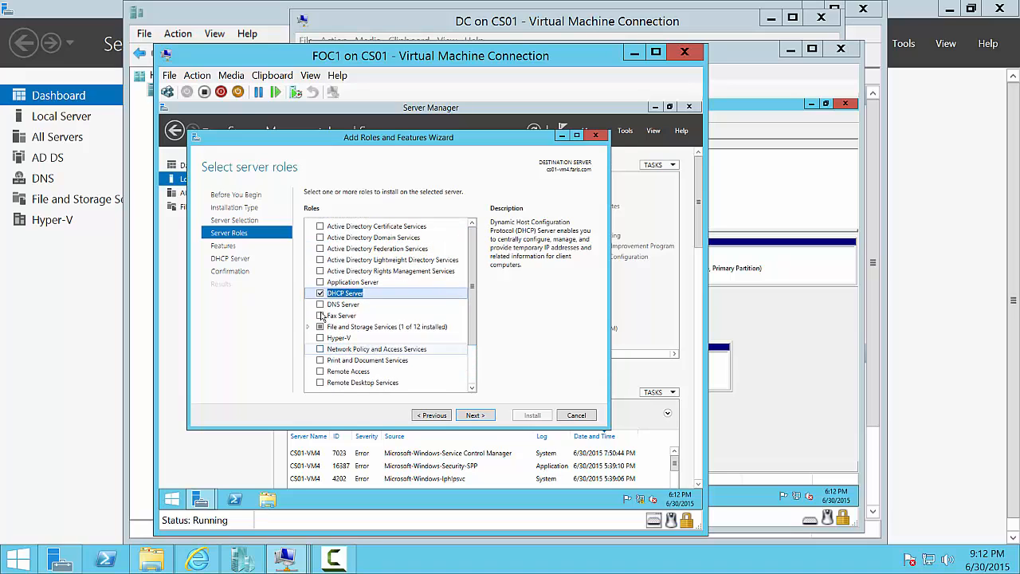
left_click(475, 416)
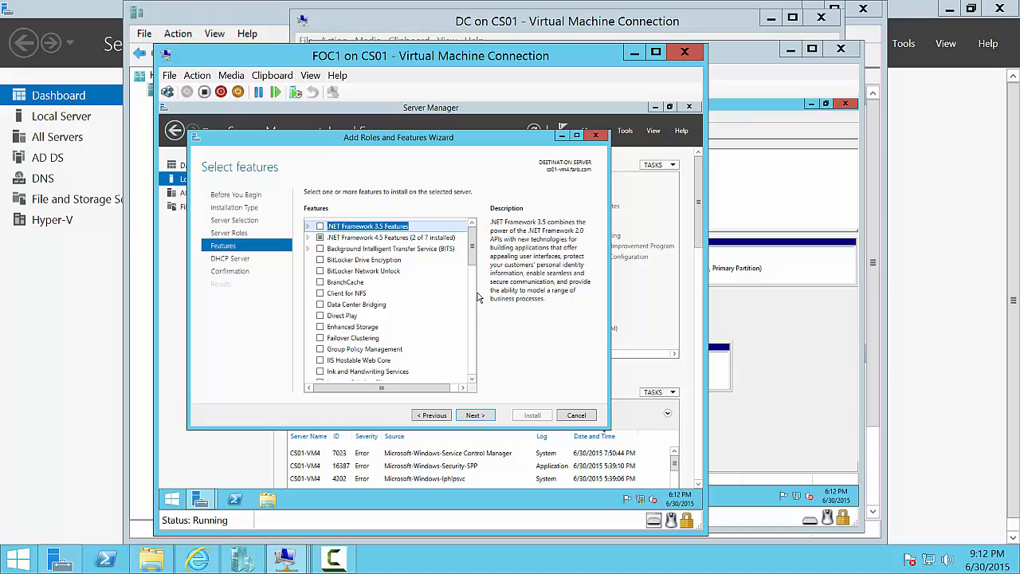
- Add Failover Clustering with its tools, allow automatic restart, and begin installation
left_click(321, 338)
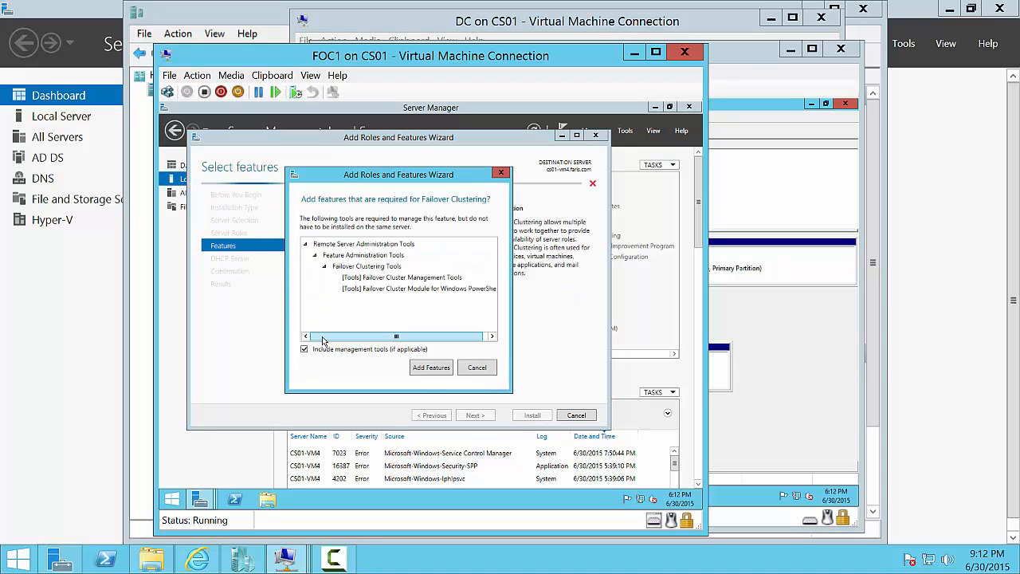
left_click(429, 367)
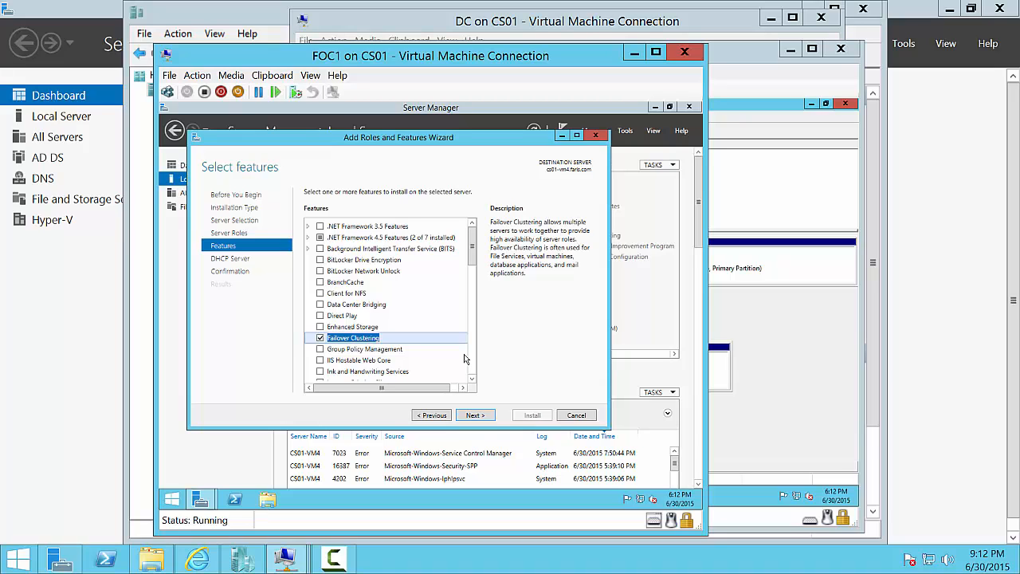
left_click(475, 415)
left_click(475, 415)
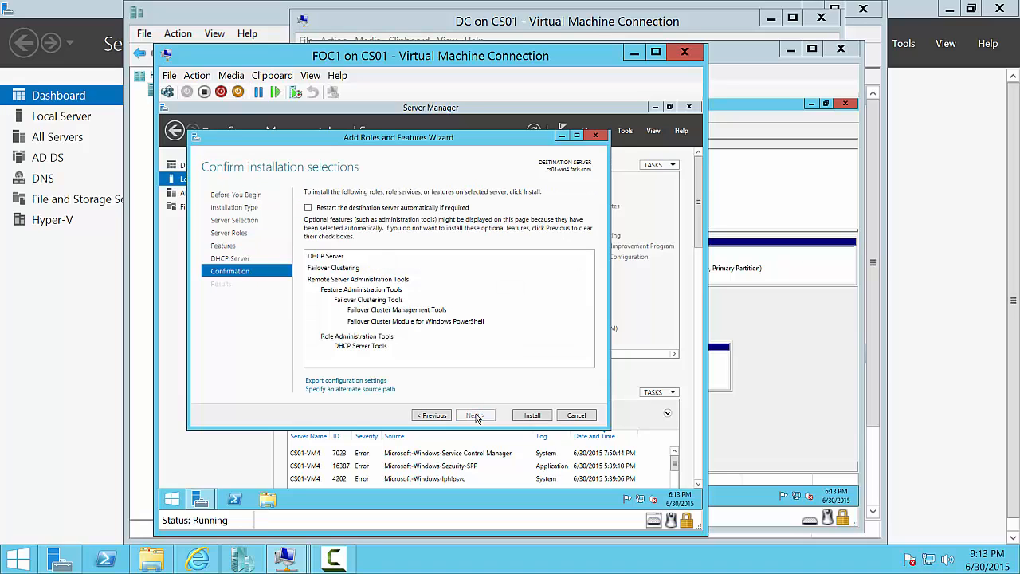
left_click(308, 208)
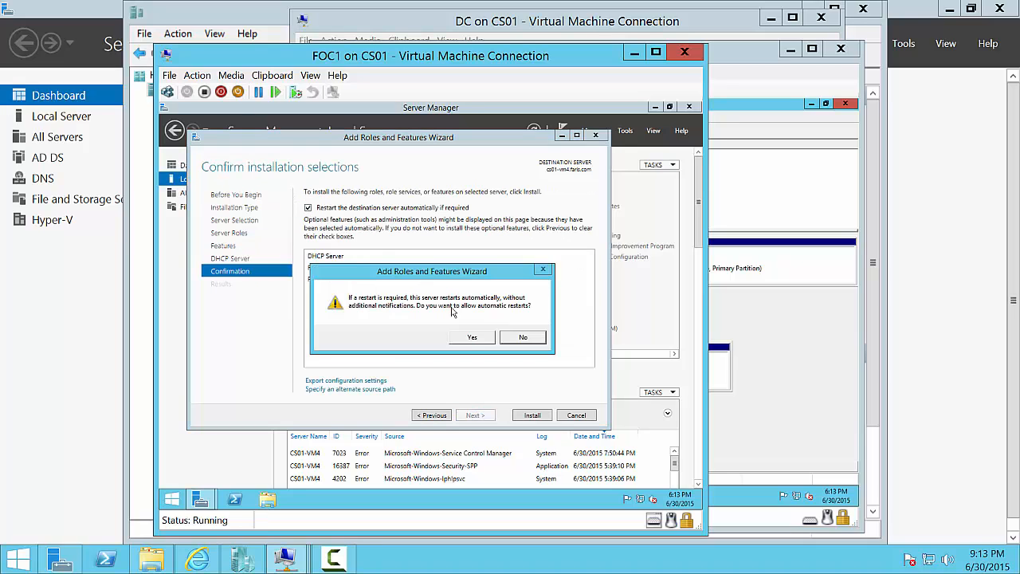
left_click(473, 338)
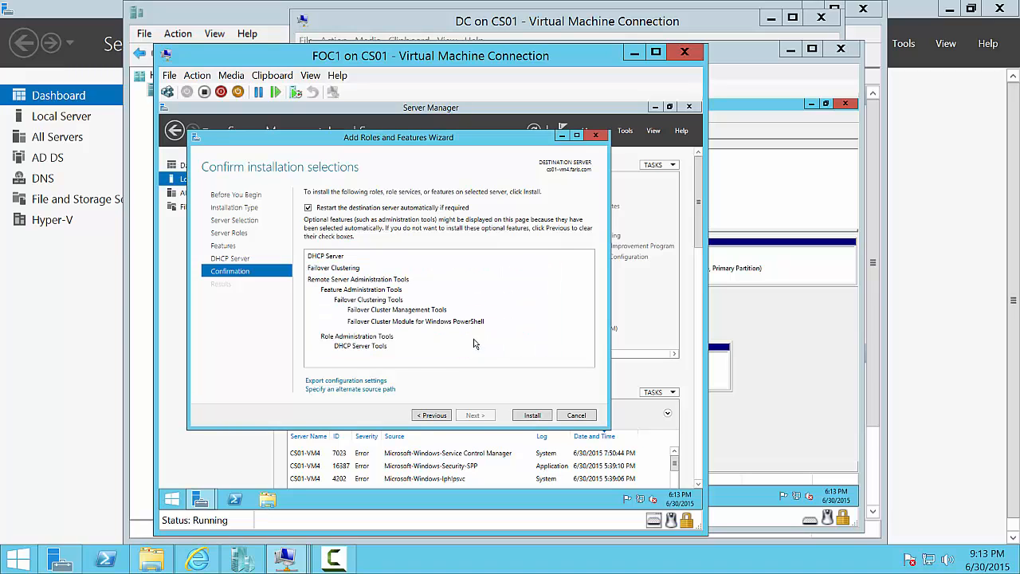
left_click(533, 415)
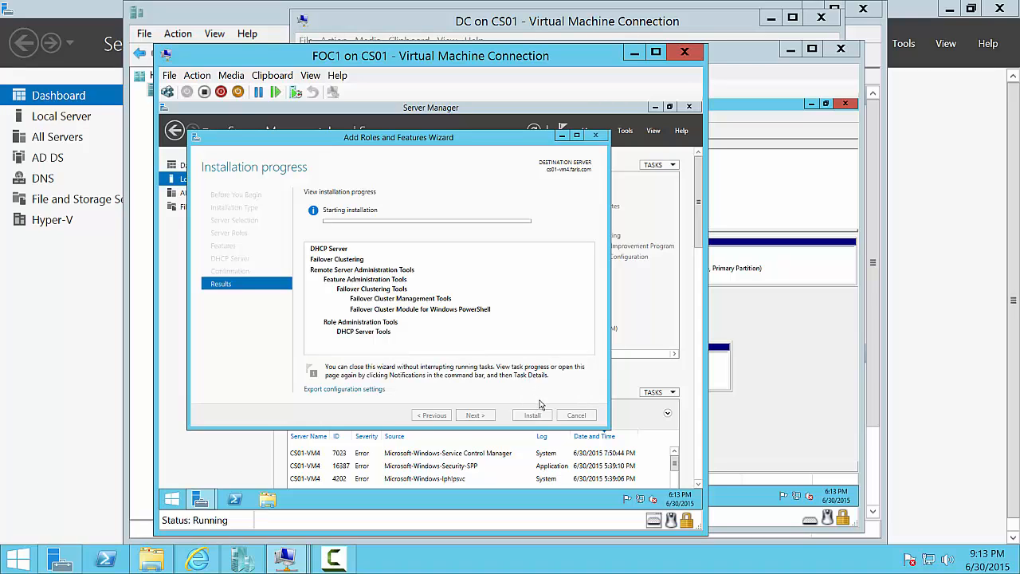
left_click(328, 561)
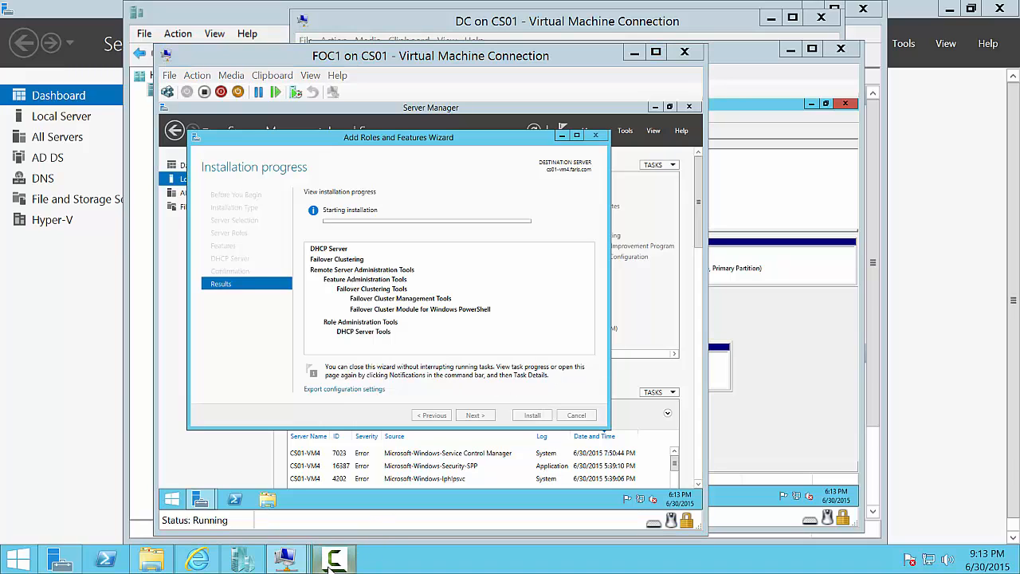
- Wait until FOC1's DHCP Server and Failover Clustering installation reports Installation succeeded
left_click(330, 561)
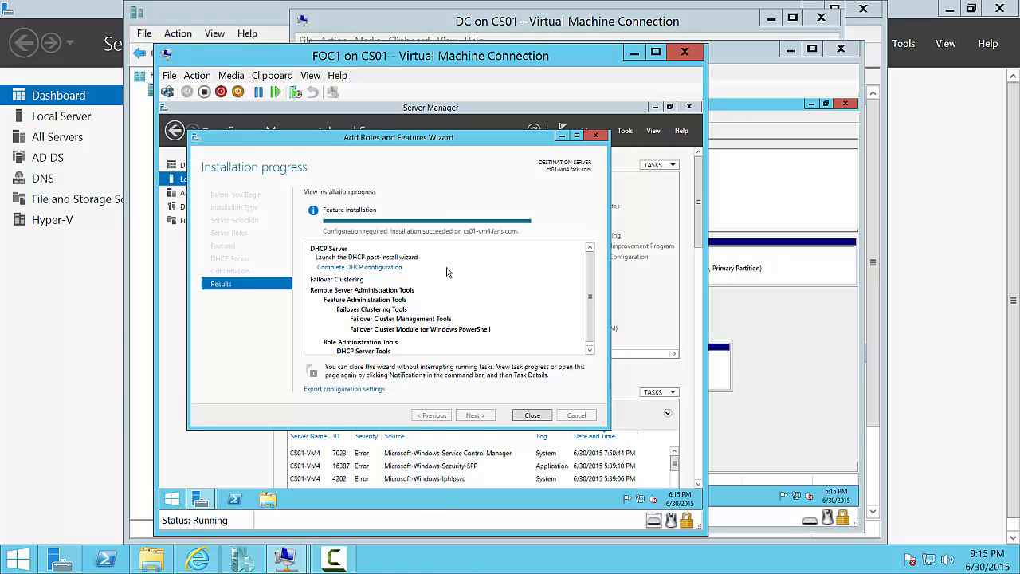
- Complete FOC1's DHCP configuration, creating security groups and authorizing the server, then close the wizard
left_click(369, 269)
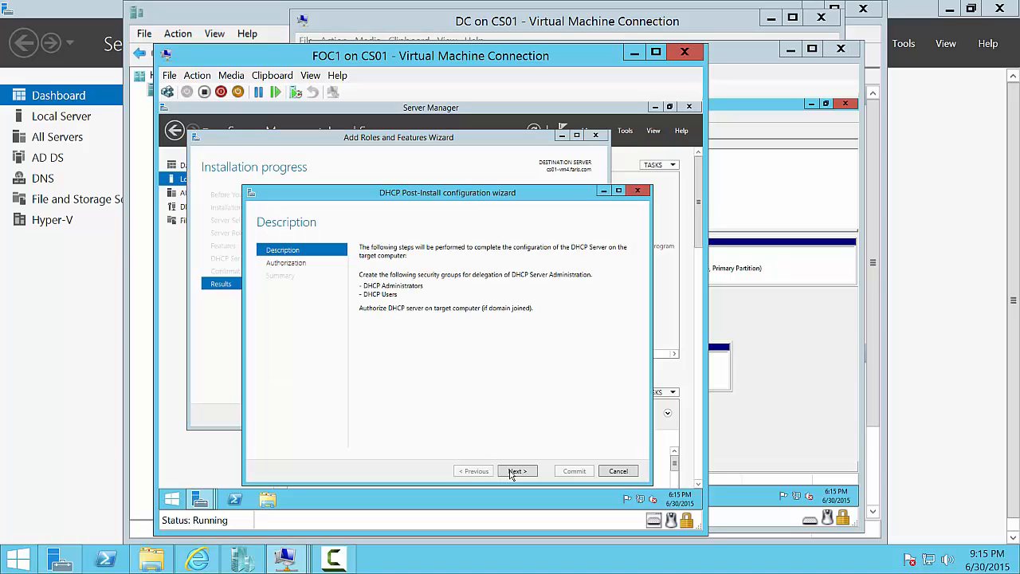
left_click(516, 472)
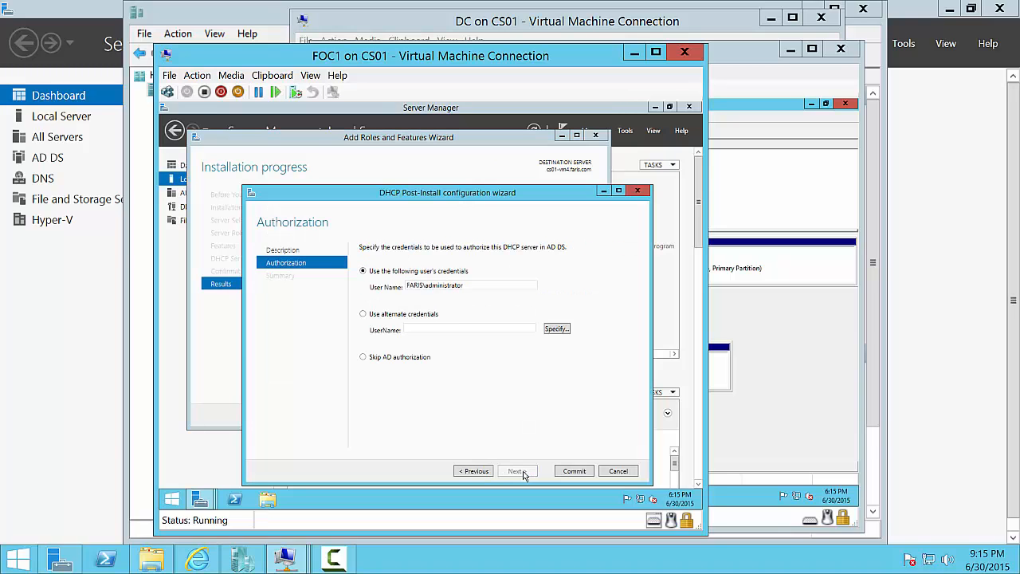
left_click(574, 476)
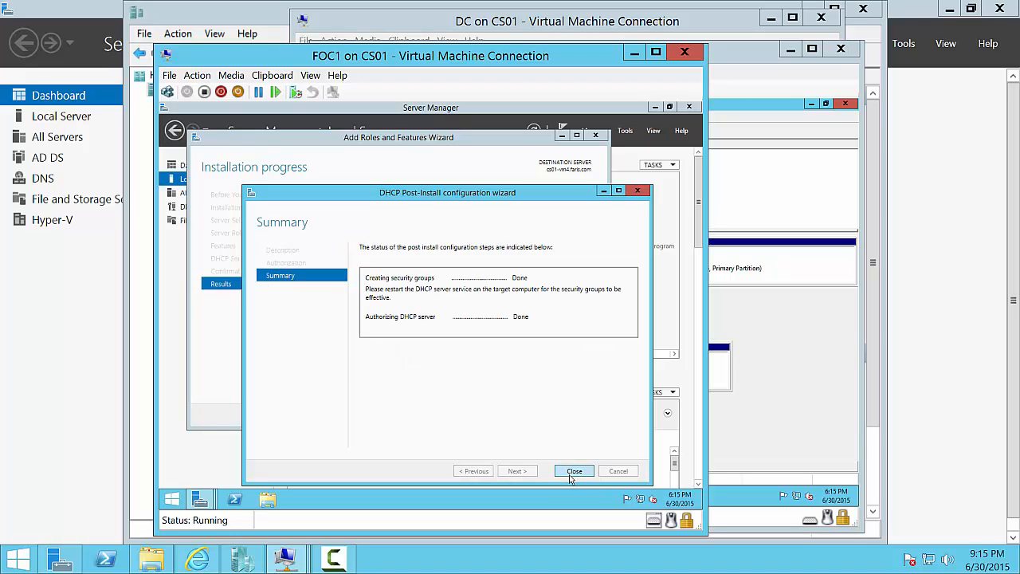
left_click(570, 477)
left_click(532, 416)
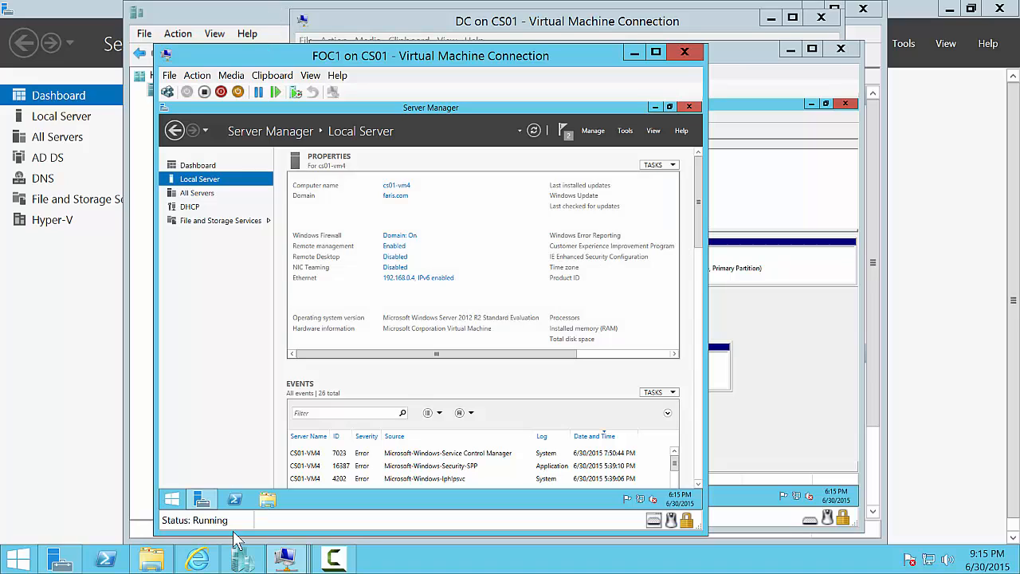
- On FOC2, close Disk Management and launch Add Roles and Features
left_click(285, 558)
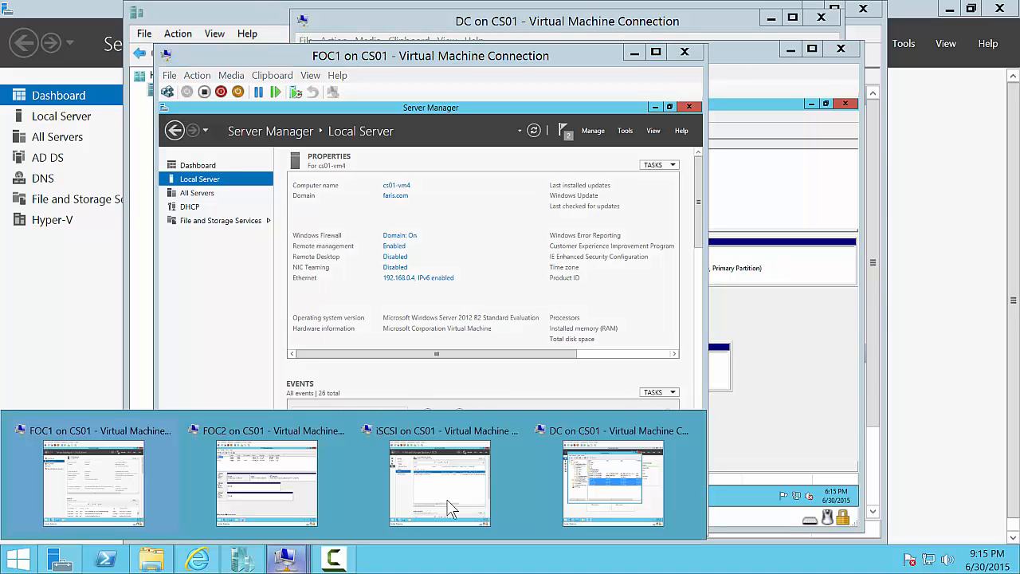
left_click(292, 482)
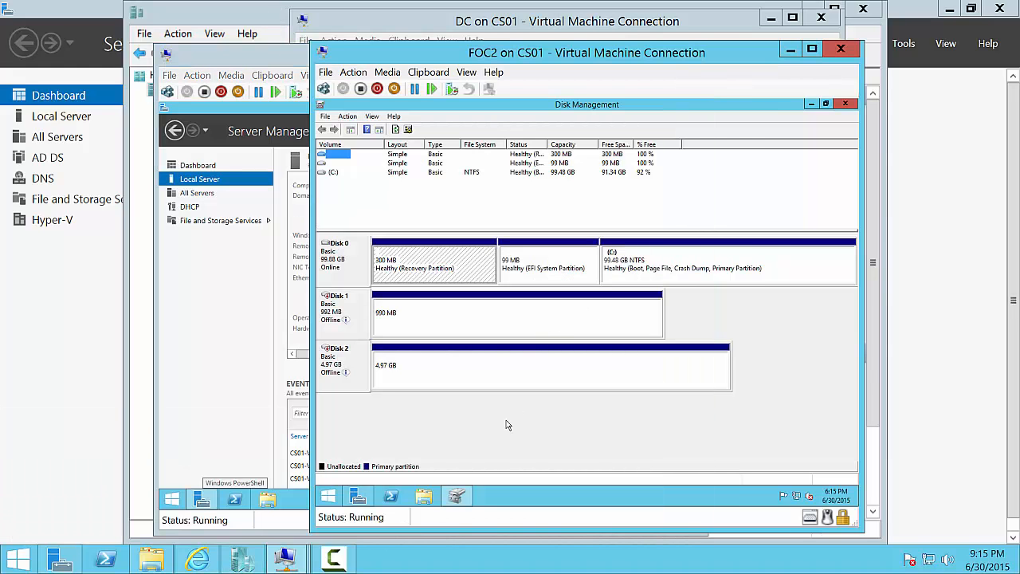
left_click(846, 106)
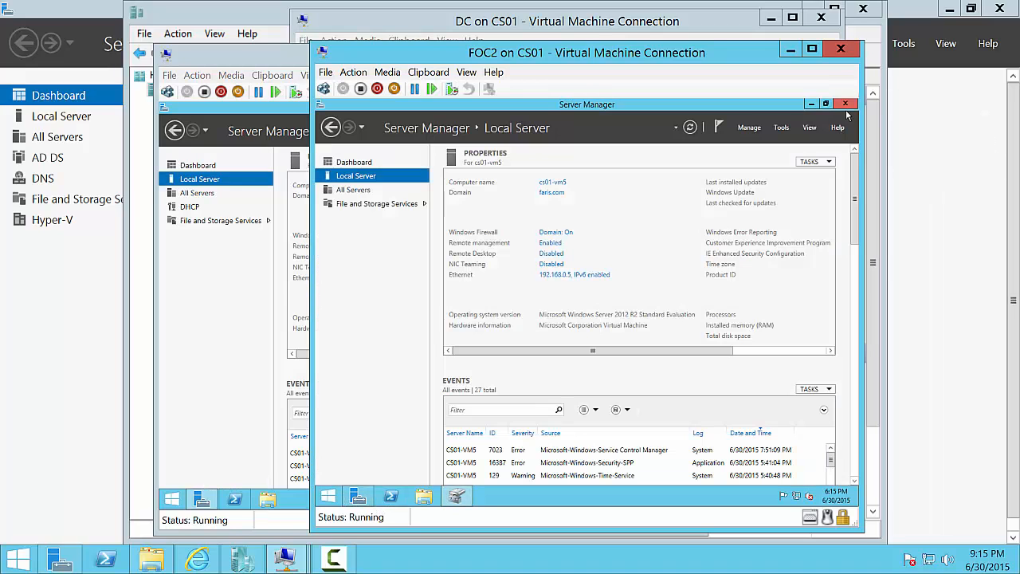
left_click(749, 129)
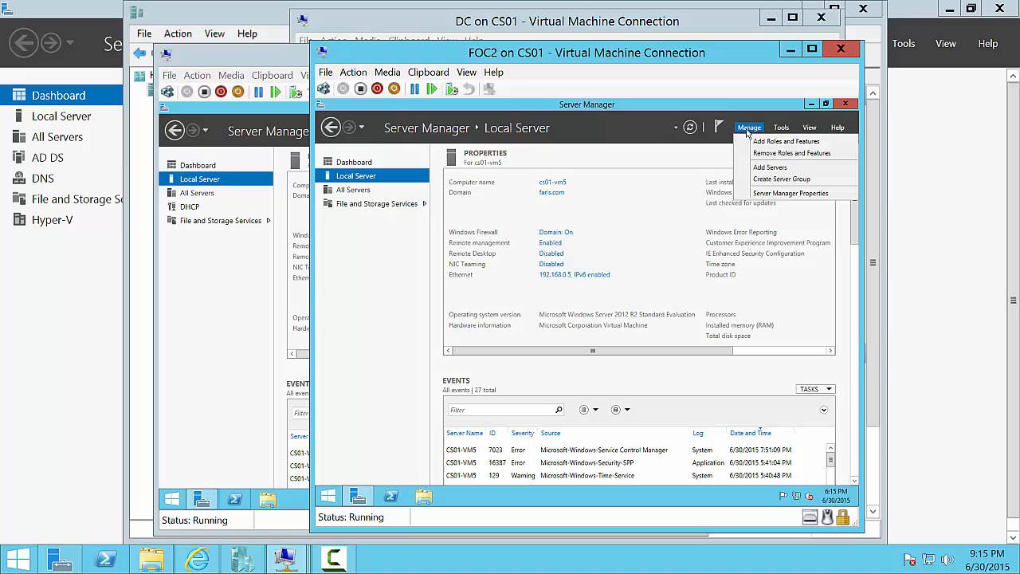
left_click(757, 147)
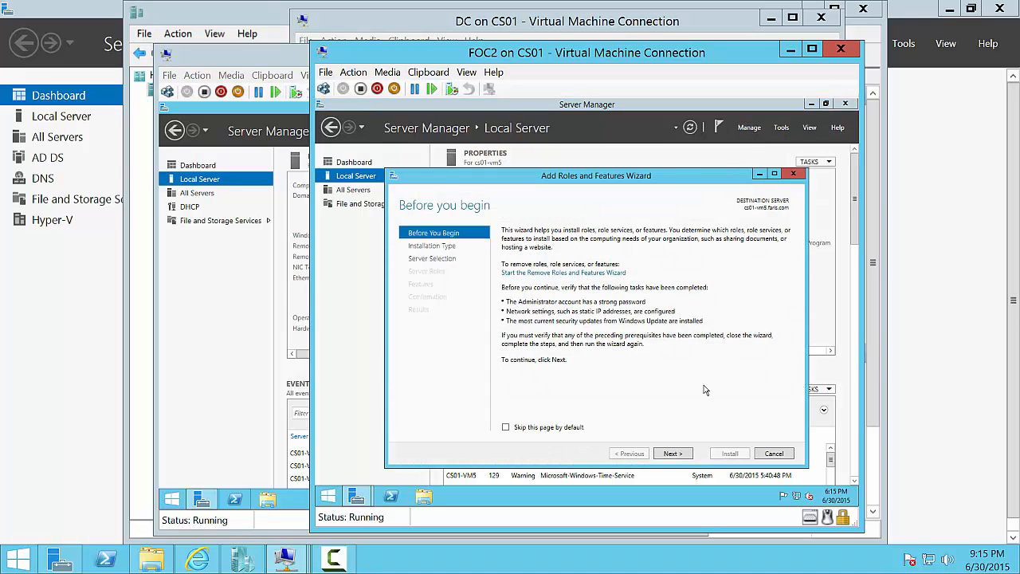
- Select the DHCP Server role with its management tools for cs01-vm5
left_click(680, 454)
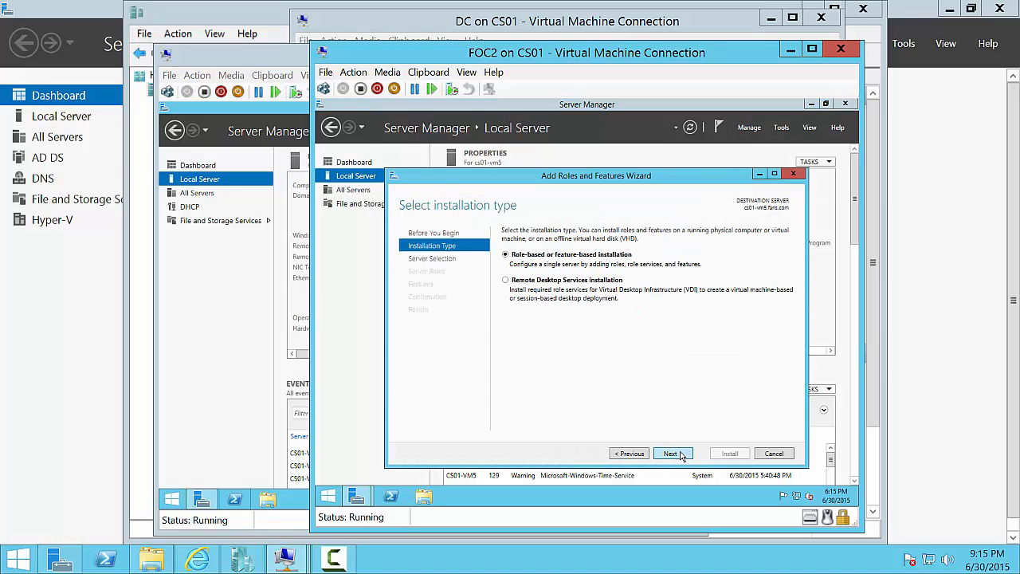
left_click(680, 454)
left_click(680, 454)
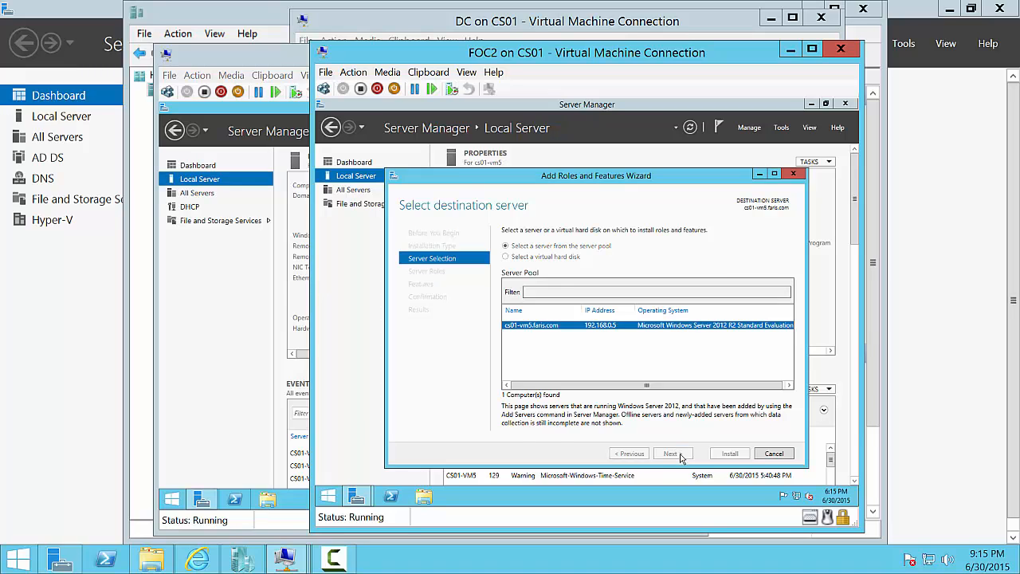
left_click(518, 331)
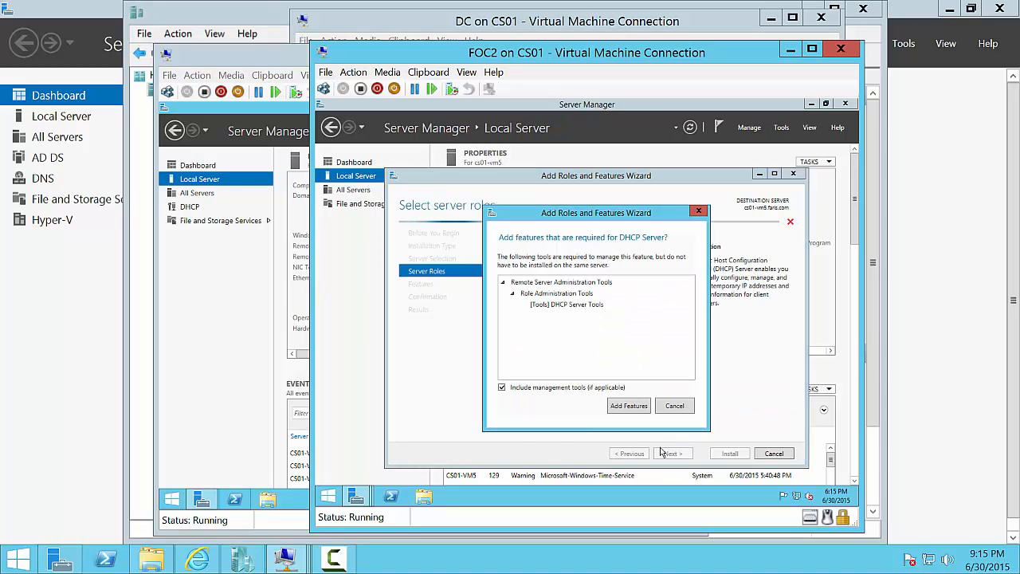
left_click(641, 409)
left_click(674, 454)
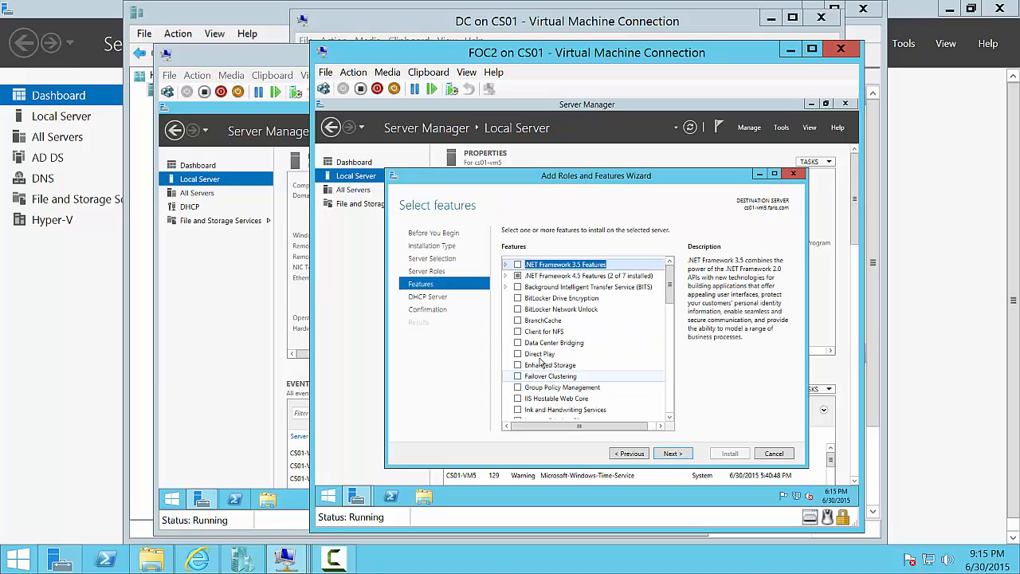
- Add Failover Clustering with its tools, allow automatic restart, and start the install
left_click(520, 376)
left_click(640, 406)
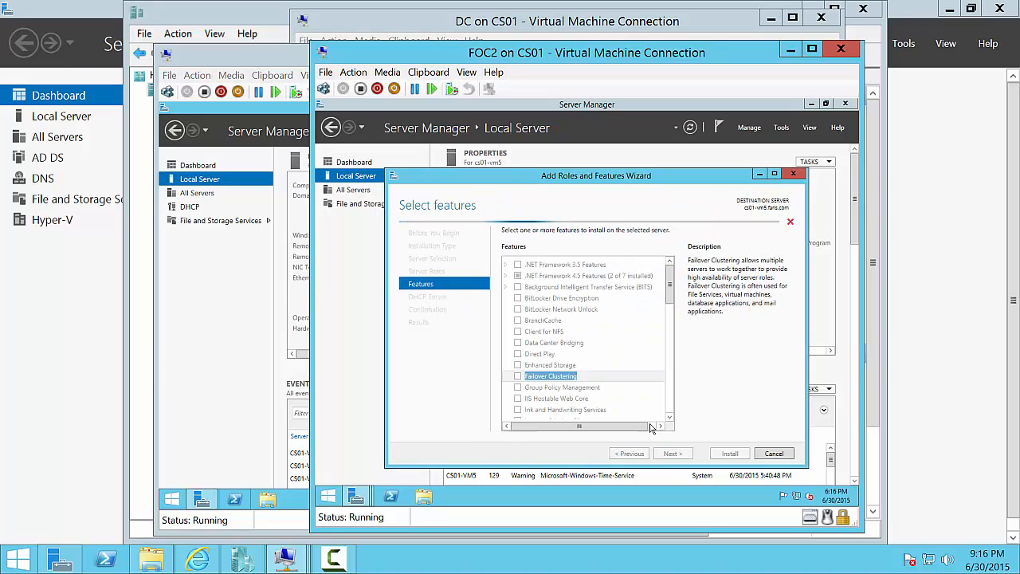
left_click(672, 454)
left_click(672, 454)
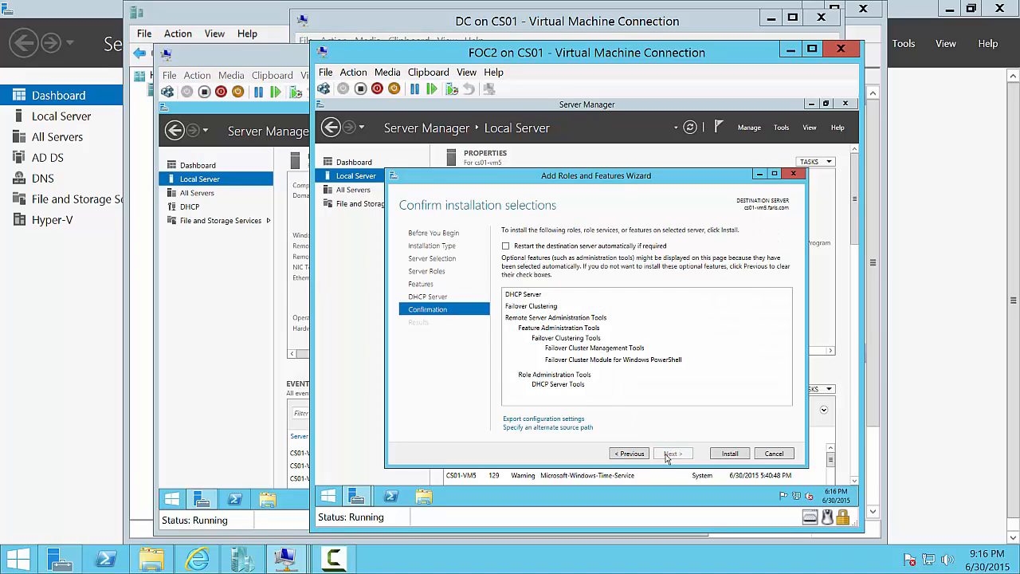
left_click(638, 247)
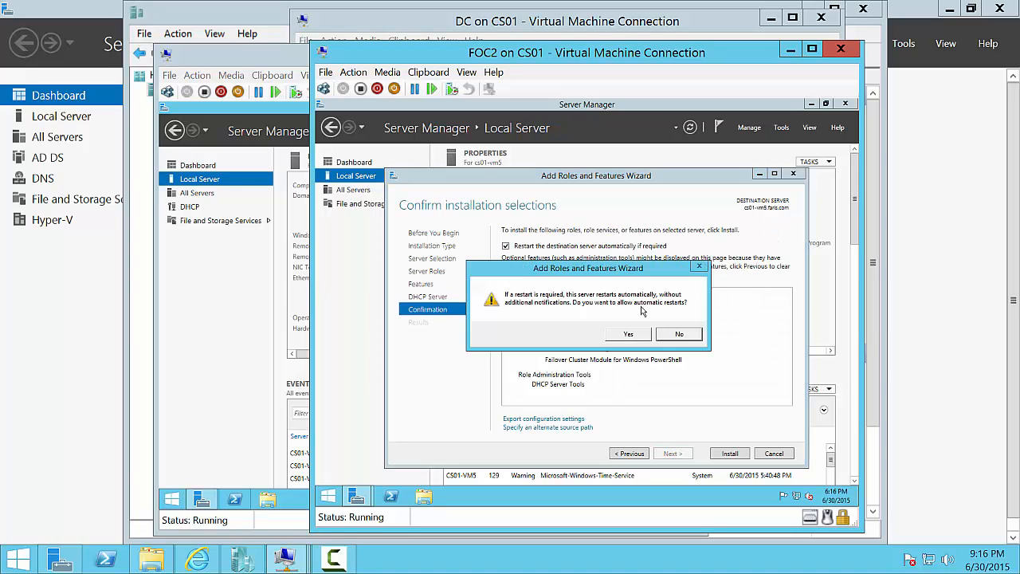
left_click(641, 338)
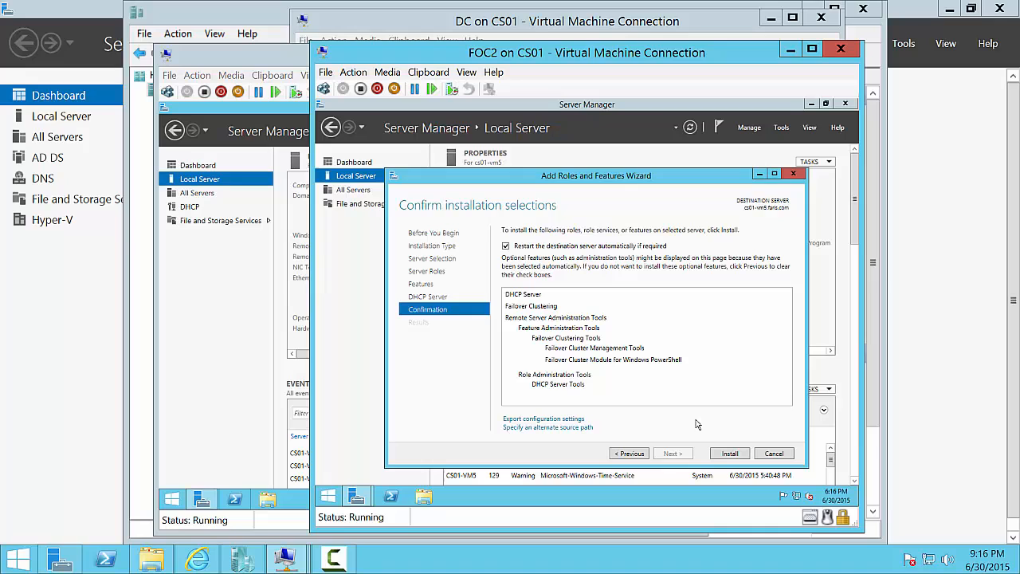
left_click(729, 455)
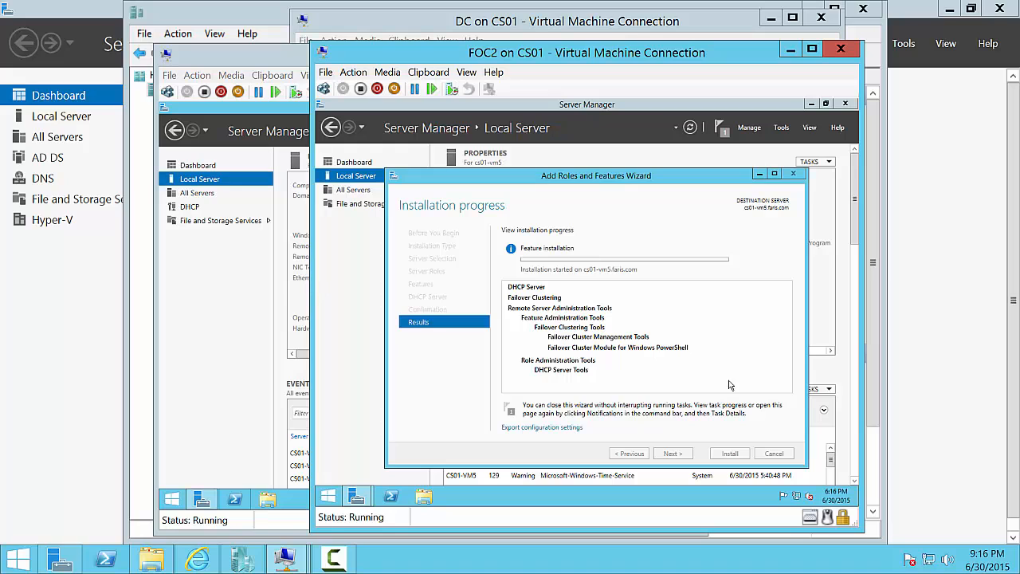
- Sign in to the iSCSI server VM with the administrator password, retrying after a typo
mouse_move(286, 558)
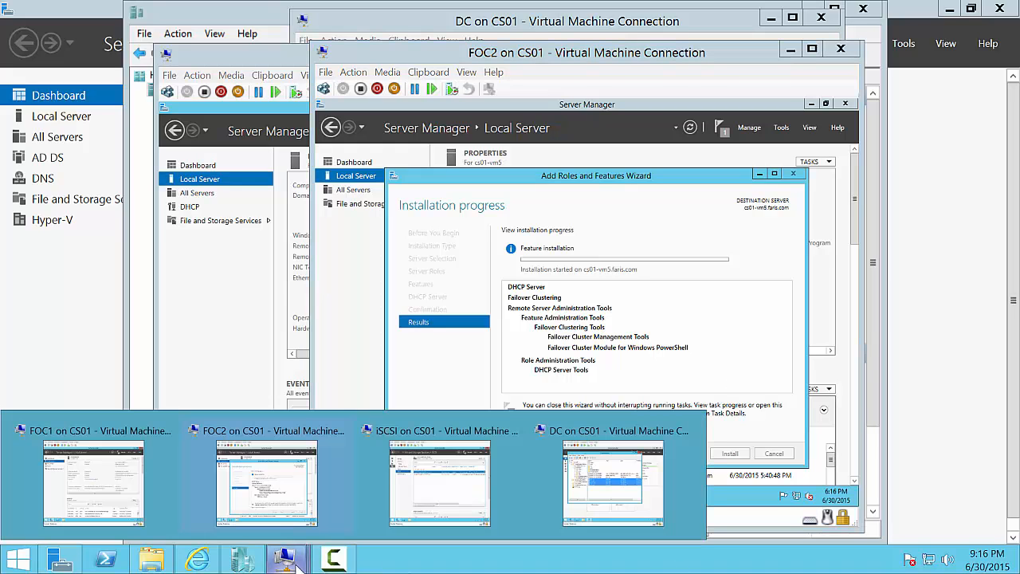
left_click(427, 470)
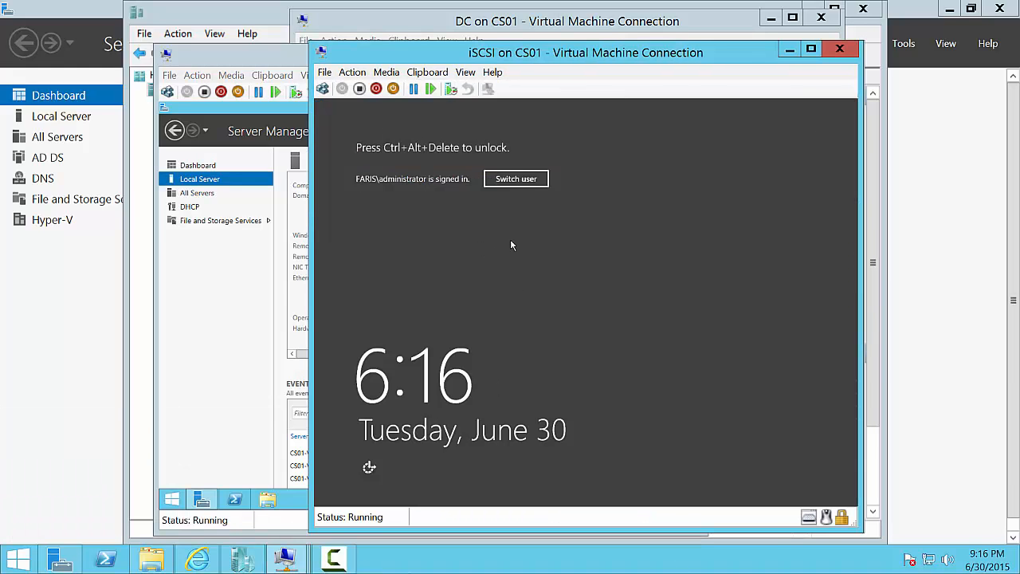
key("ctrl+alt+End")
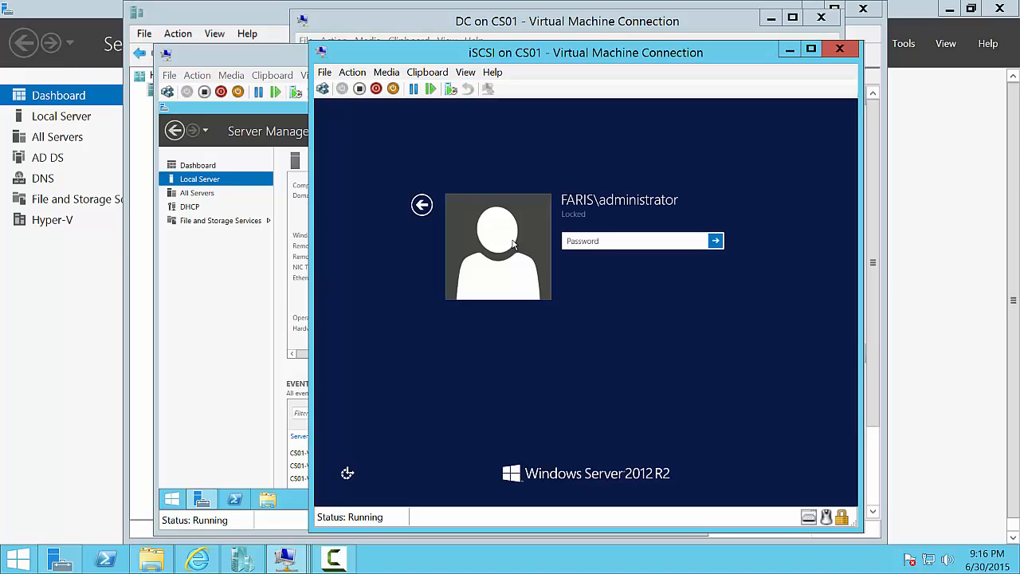
type("•••••••")
key("Return")
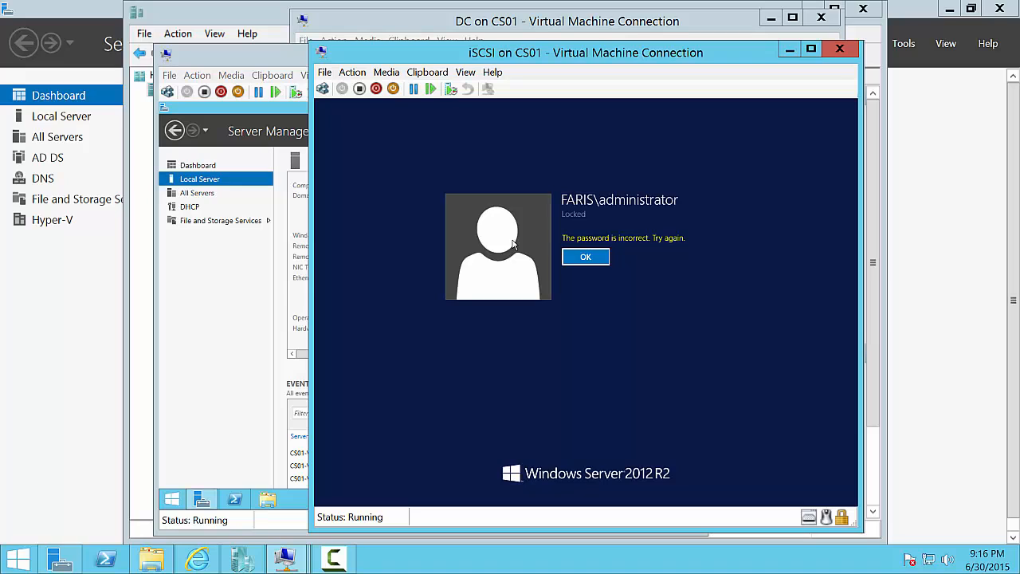
key("Return")
type("••••••••")
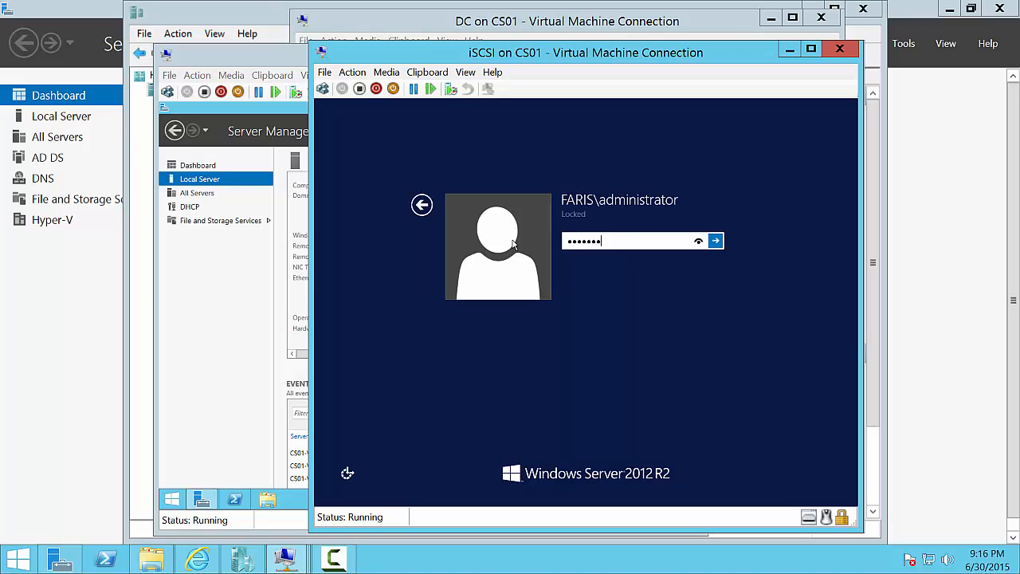
key("Return")
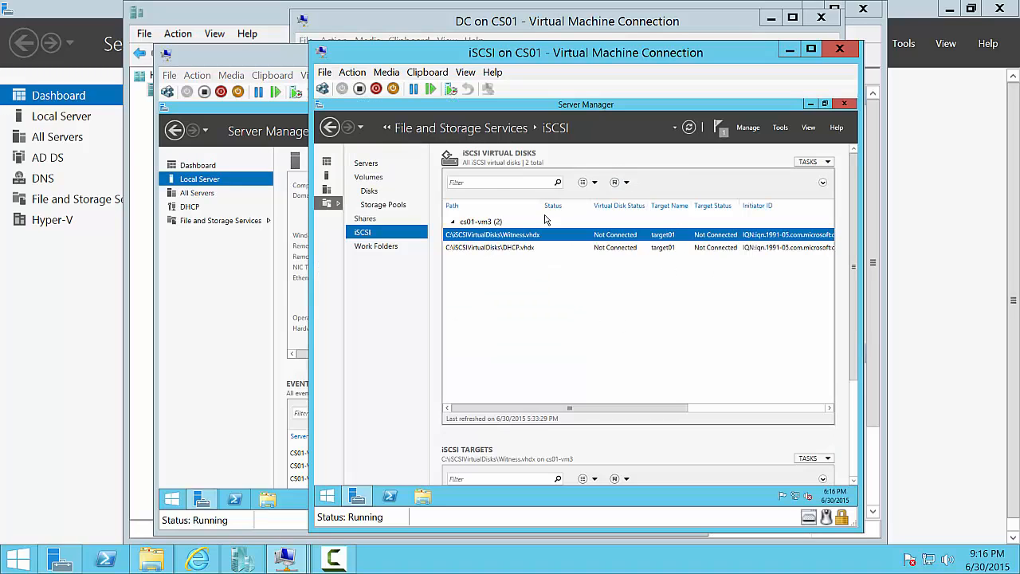
- Refresh the iSCSI virtual disks and check Witness.vhdx properties show it Connected
left_click(829, 163)
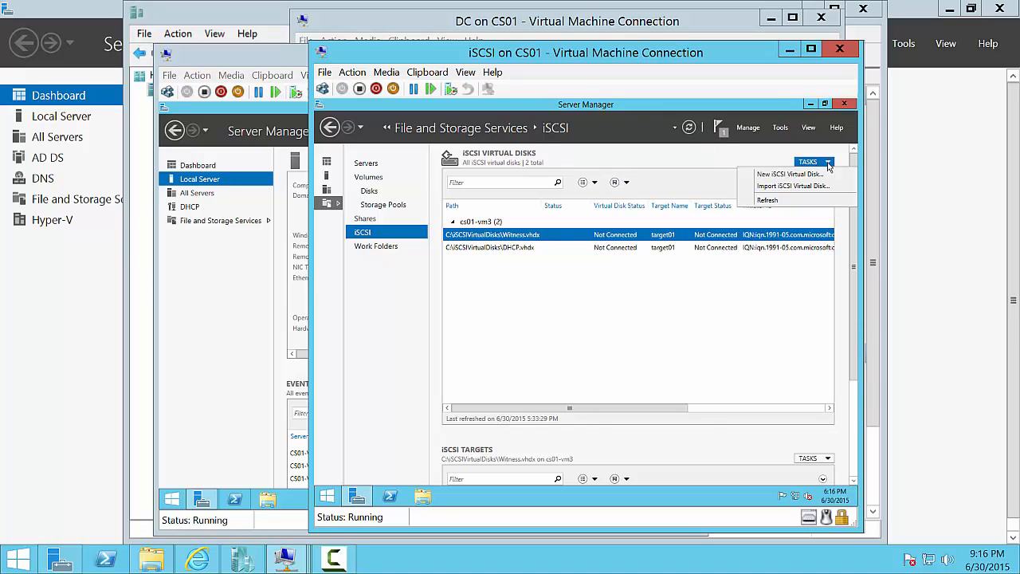
left_click(806, 209)
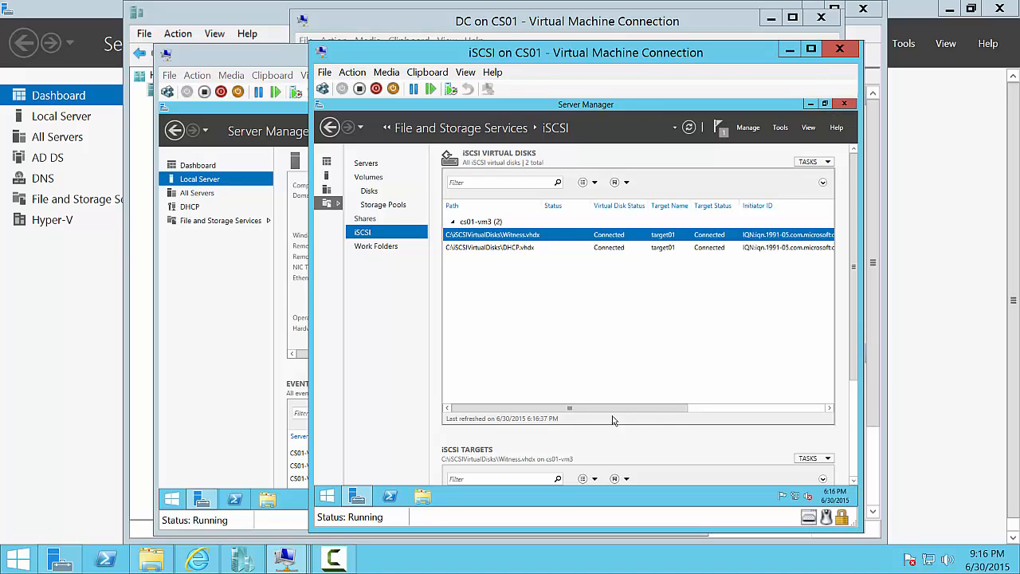
left_click_drag(612, 410, 680, 414)
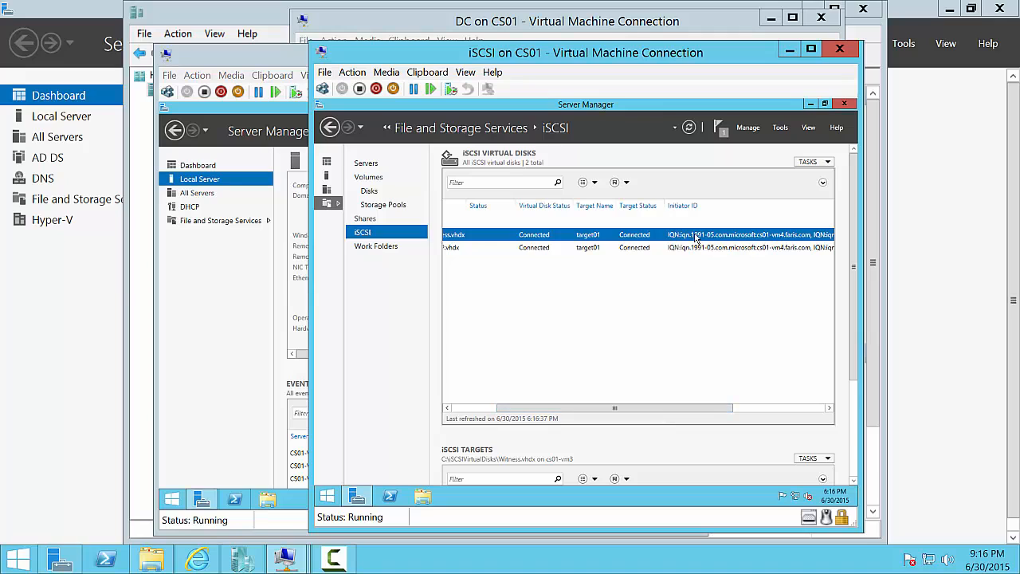
scroll(695, 237, "right", 3)
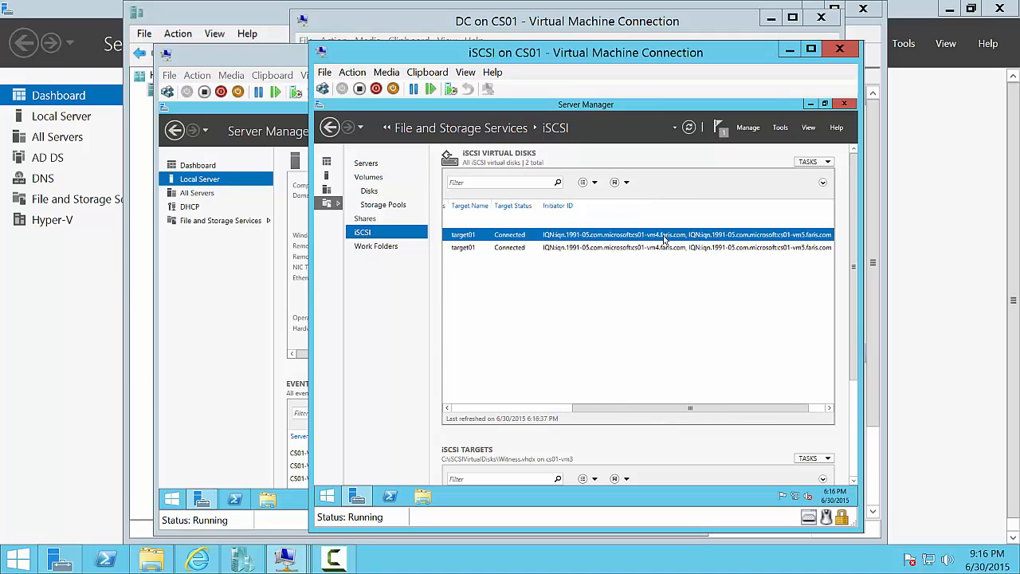
right_click(660, 238)
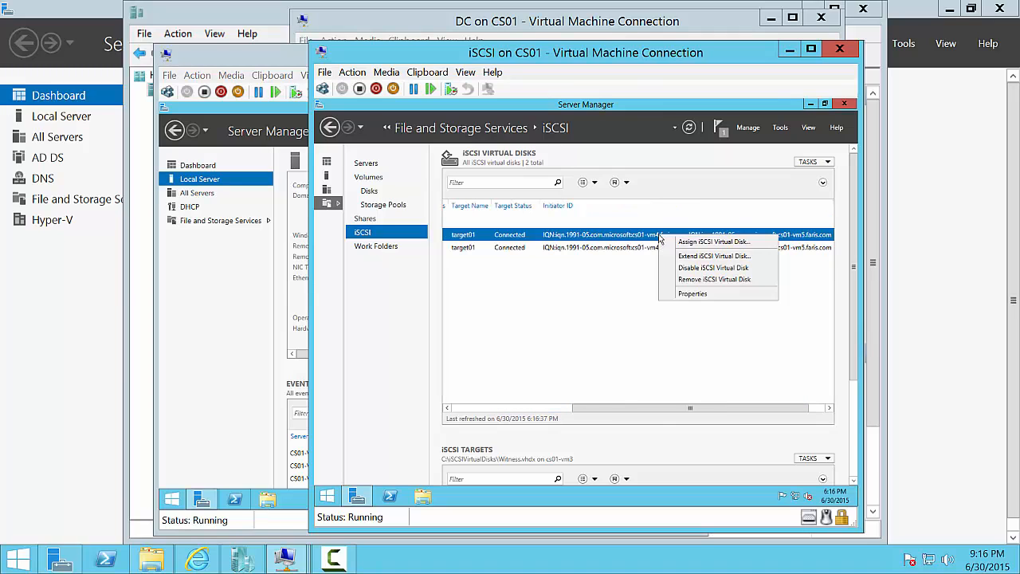
left_click(685, 295)
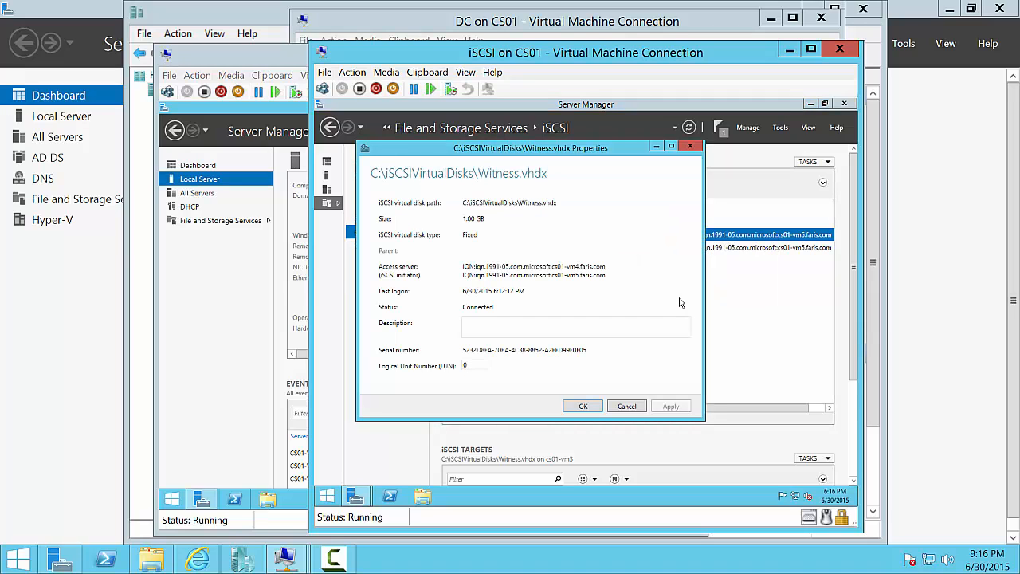
left_click(627, 407)
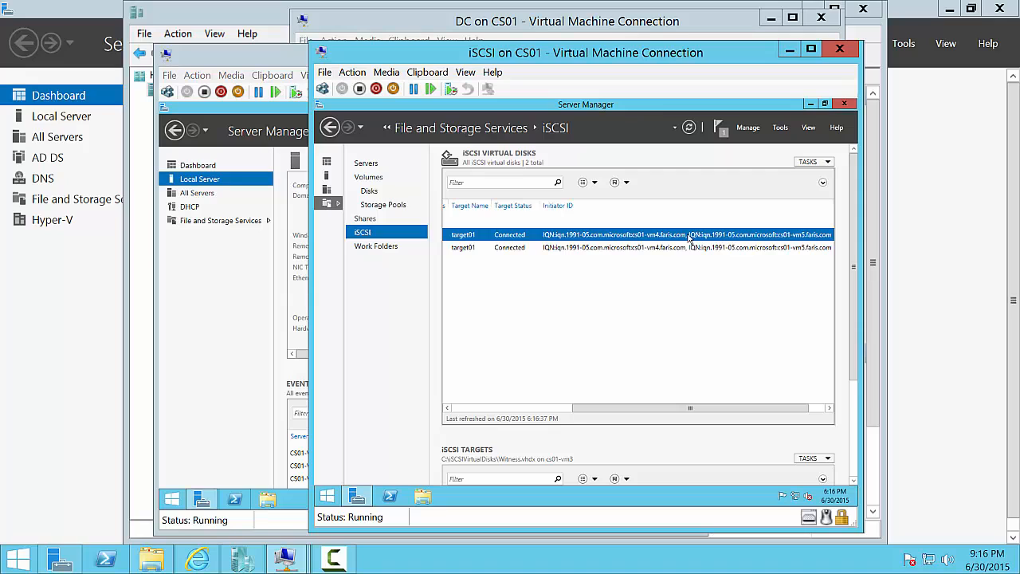
right_click(689, 238)
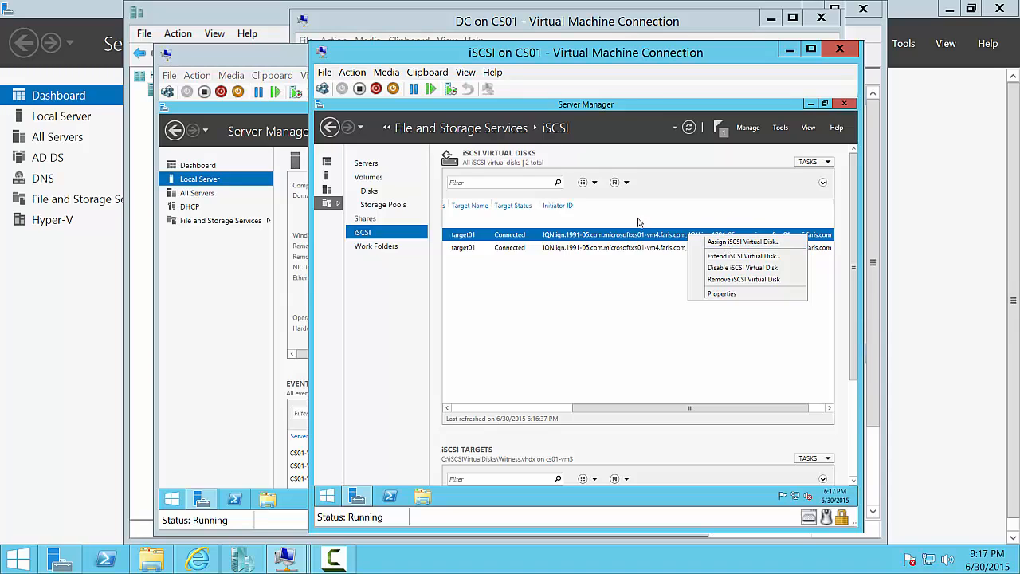
left_click(626, 292)
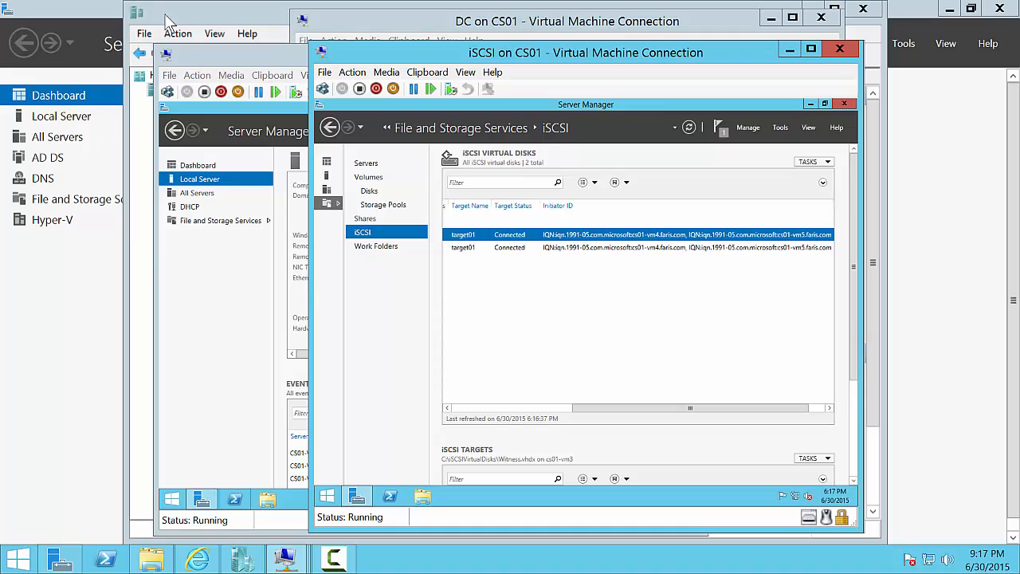
left_click(214, 47)
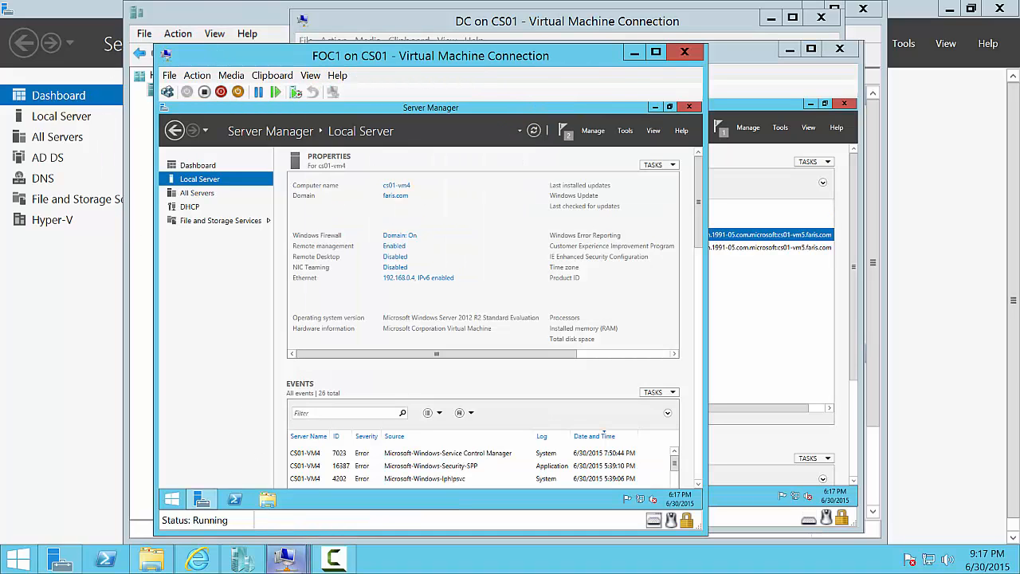
- On FOC2, commit DHCP configuration to create security groups and authorize, then close the roles wizard
mouse_move(285, 558)
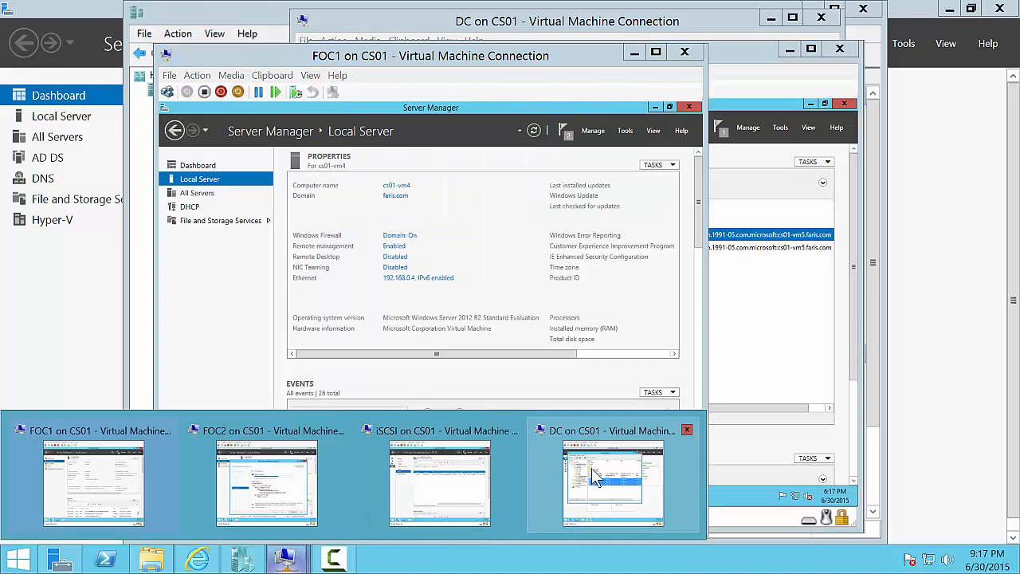
left_click(299, 474)
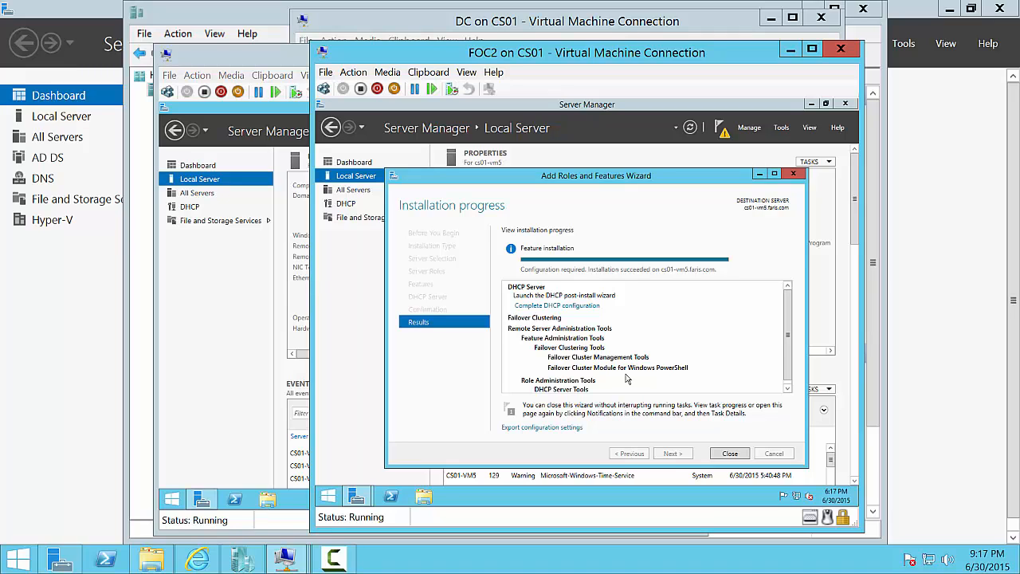
left_click(591, 308)
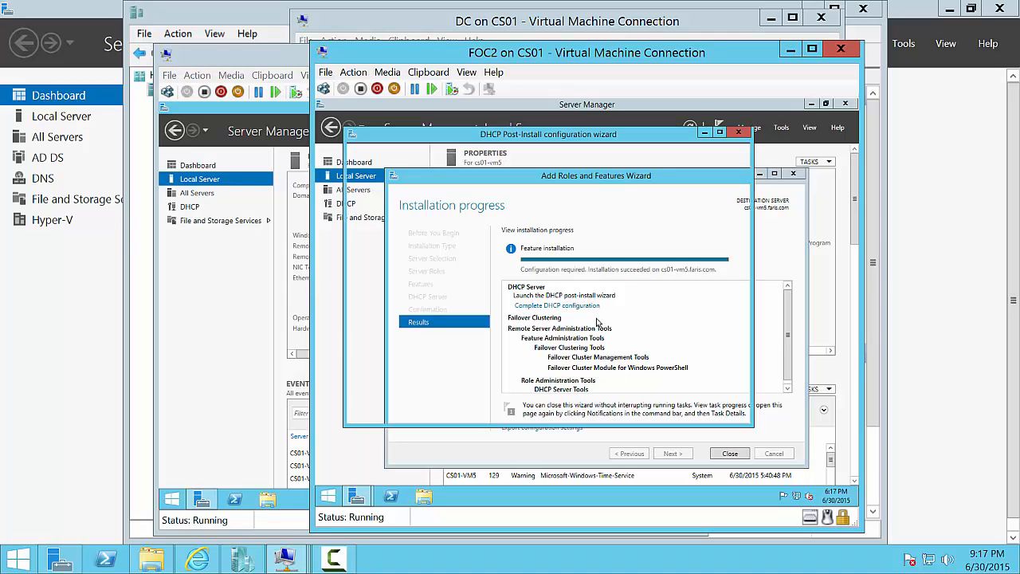
left_click(618, 412)
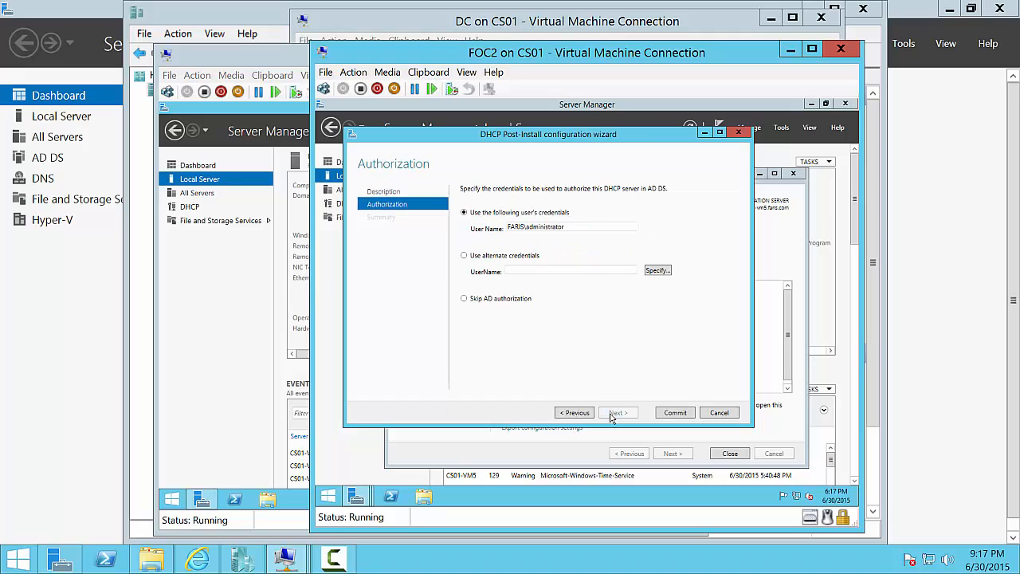
left_click(674, 413)
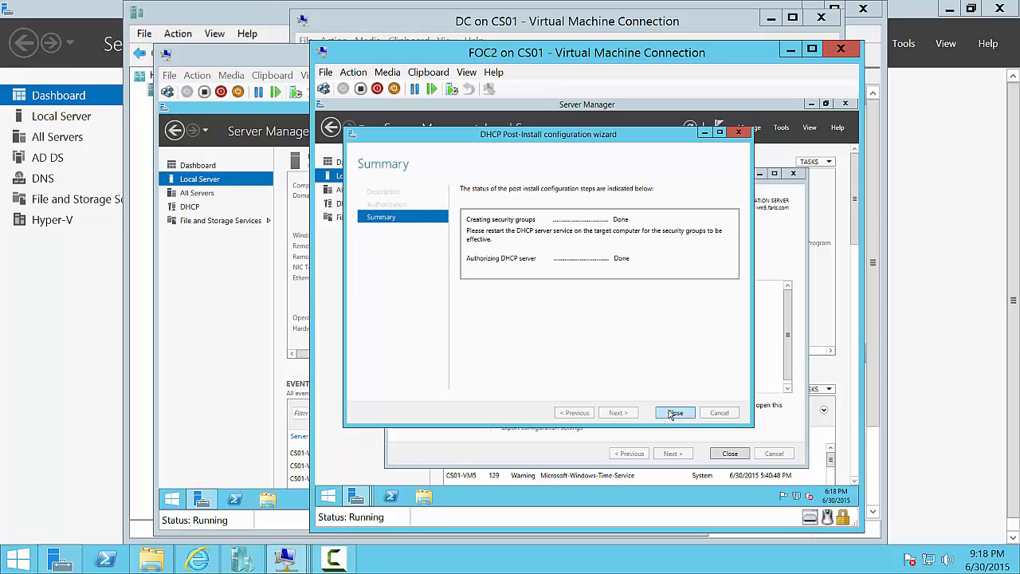
left_click(673, 413)
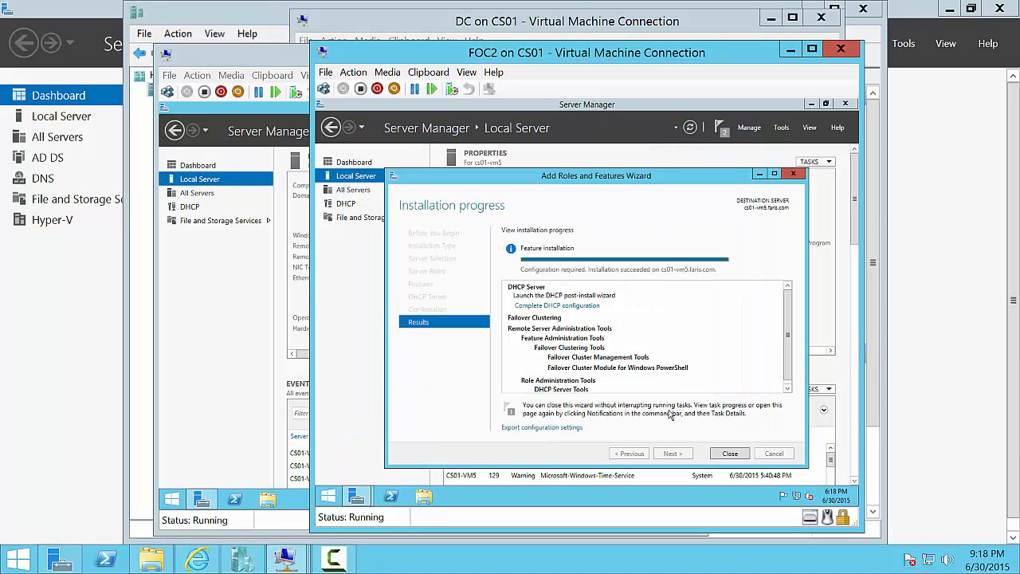
left_click(722, 456)
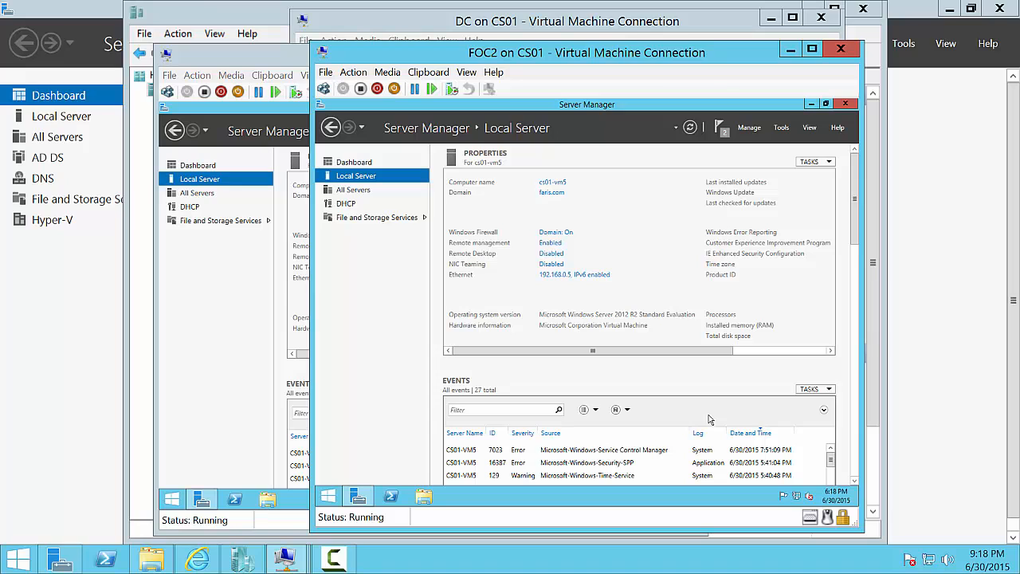
- On FOC1, launch Failover Cluster Manager from Server Manager's Tools menu
left_click(235, 64)
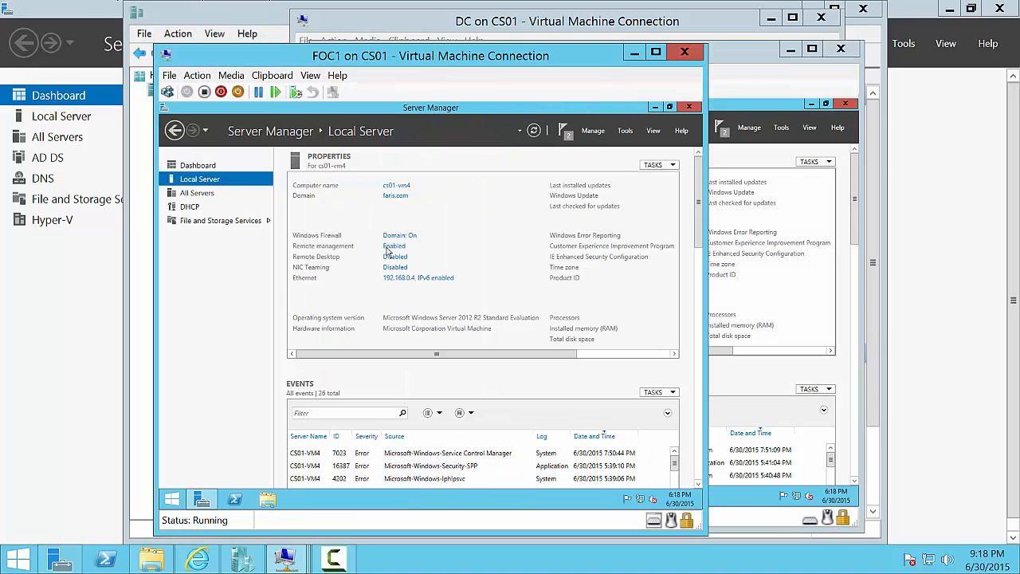
left_click(625, 131)
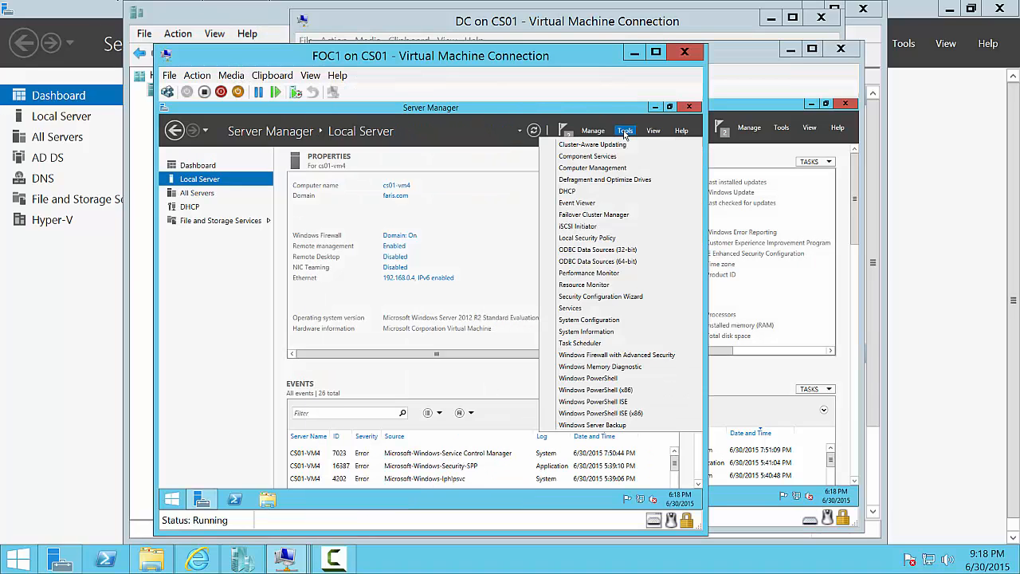
left_click(614, 215)
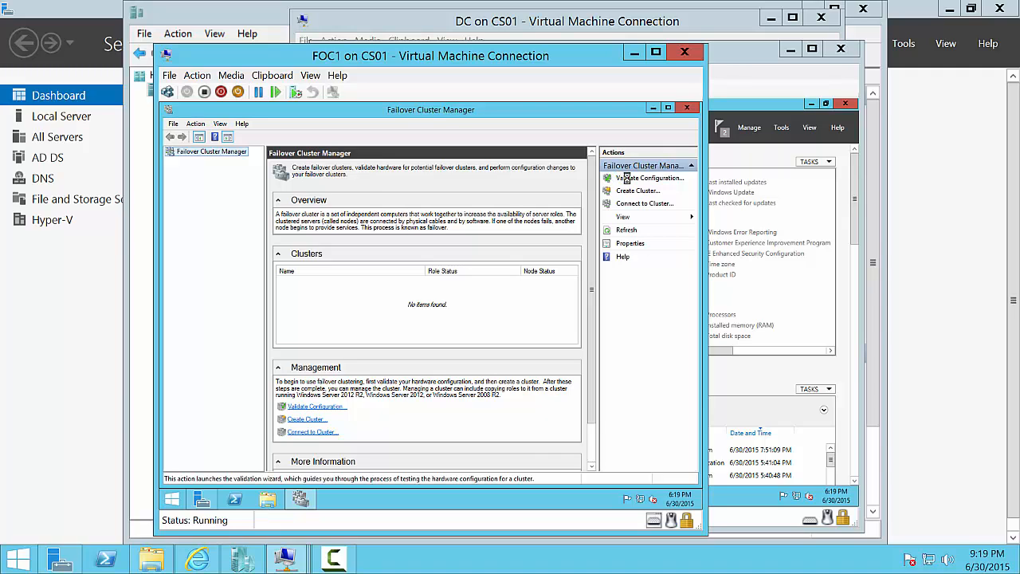
- Validate cs01-vm4 and cs01-vm5 for clustering with Run all tests
left_click(626, 178)
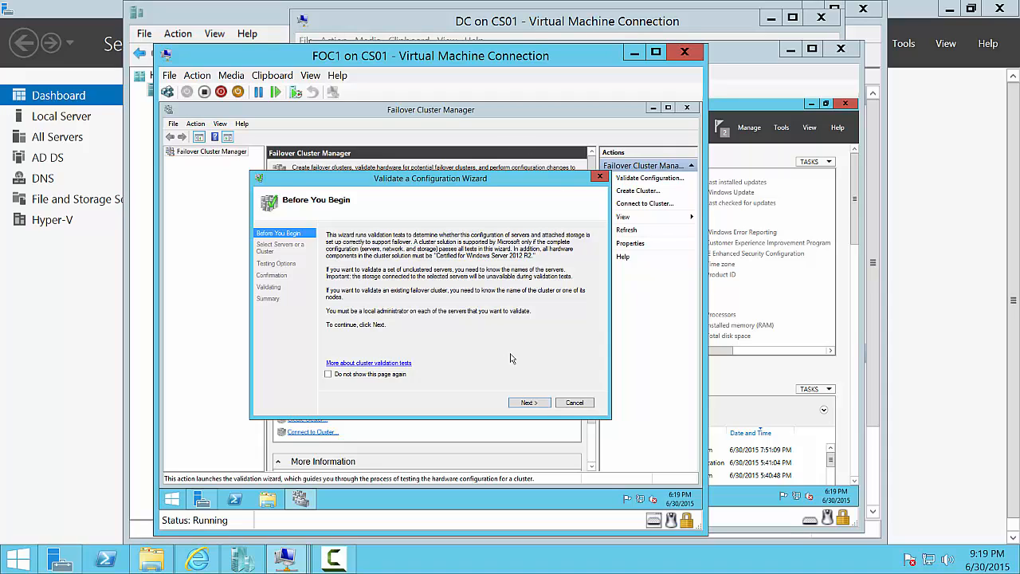
left_click(530, 403)
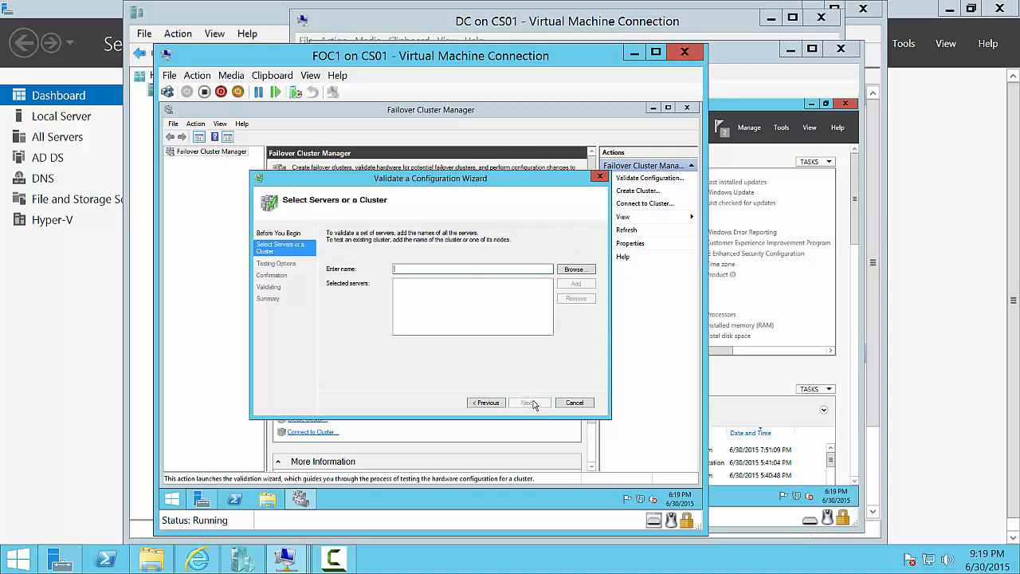
type("cs01-vm4")
left_click(561, 287)
type("cs01-v")
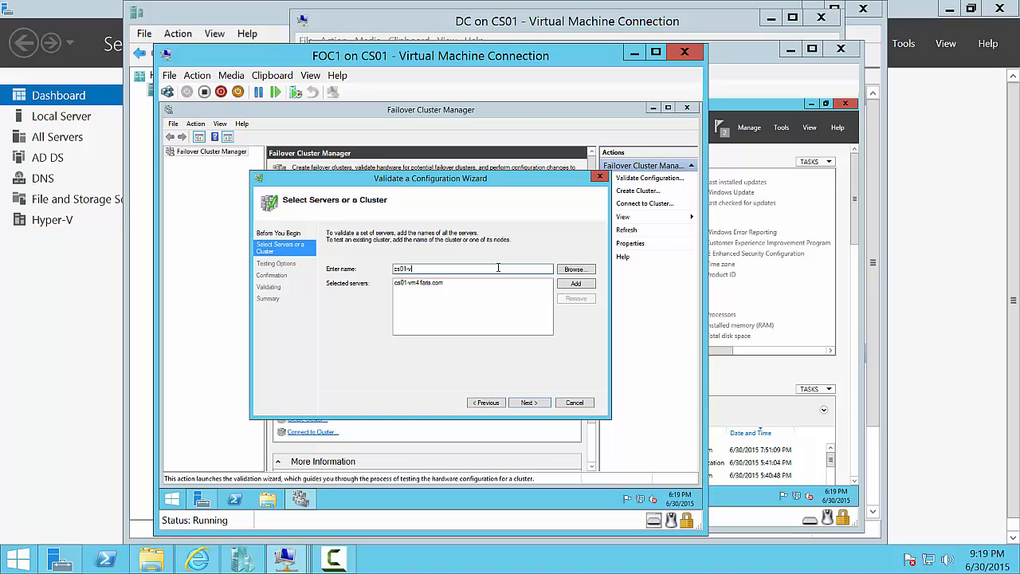
type("m5")
left_click(590, 287)
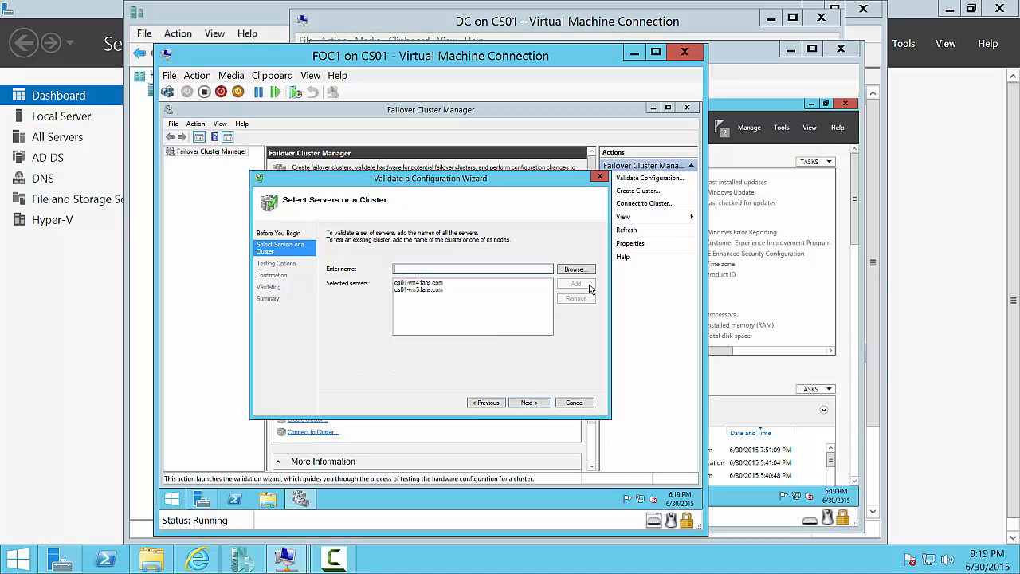
left_click(540, 403)
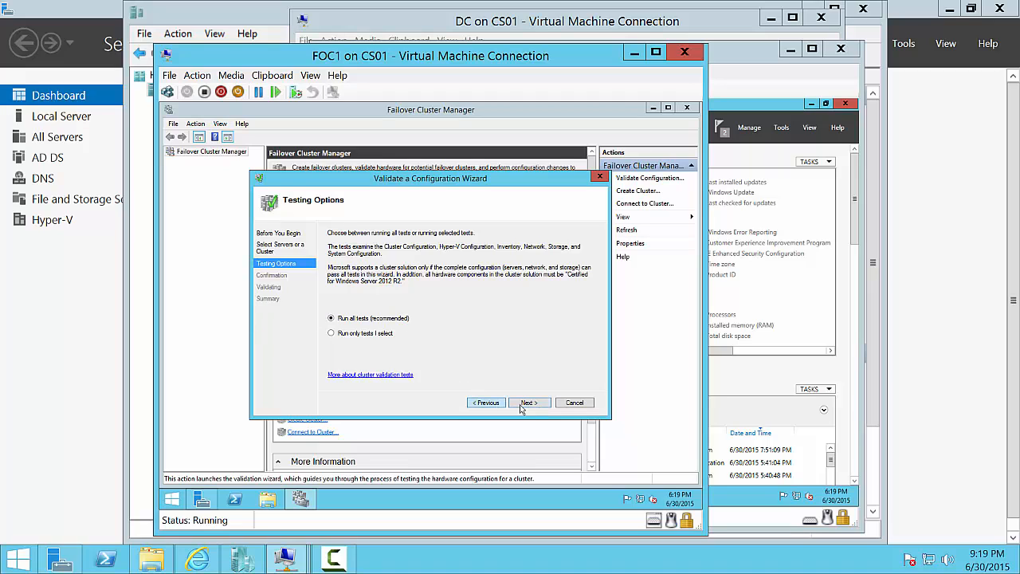
left_click(529, 402)
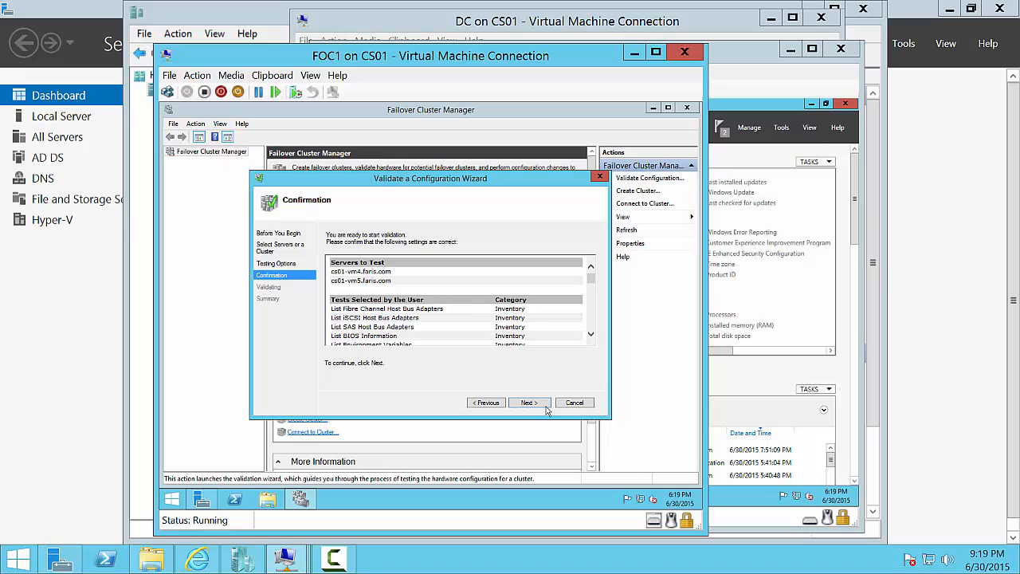
left_click(547, 406)
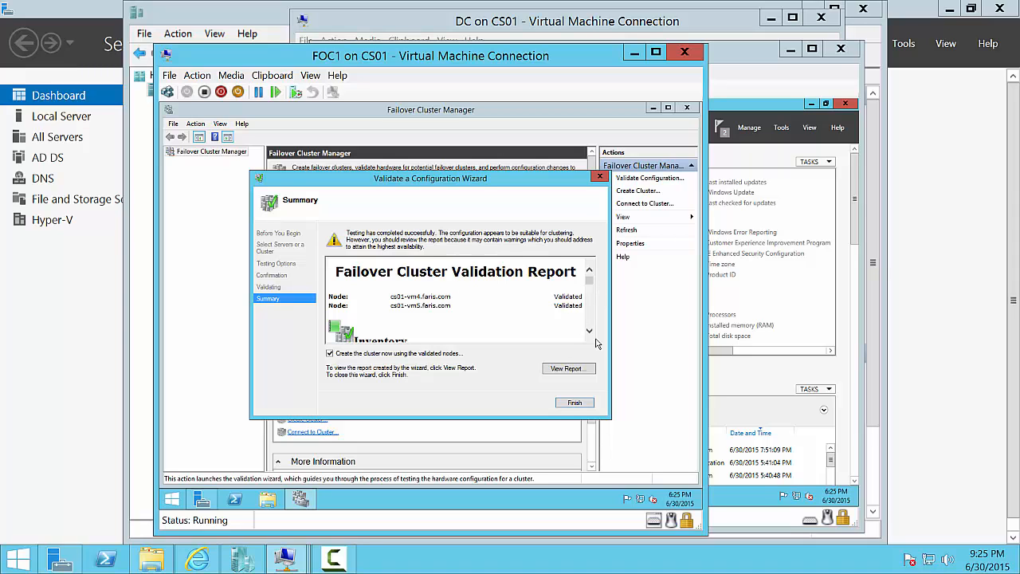
- Finish the successful validation report so the Create Cluster Wizard launches
left_click_drag(590, 335, 590, 335)
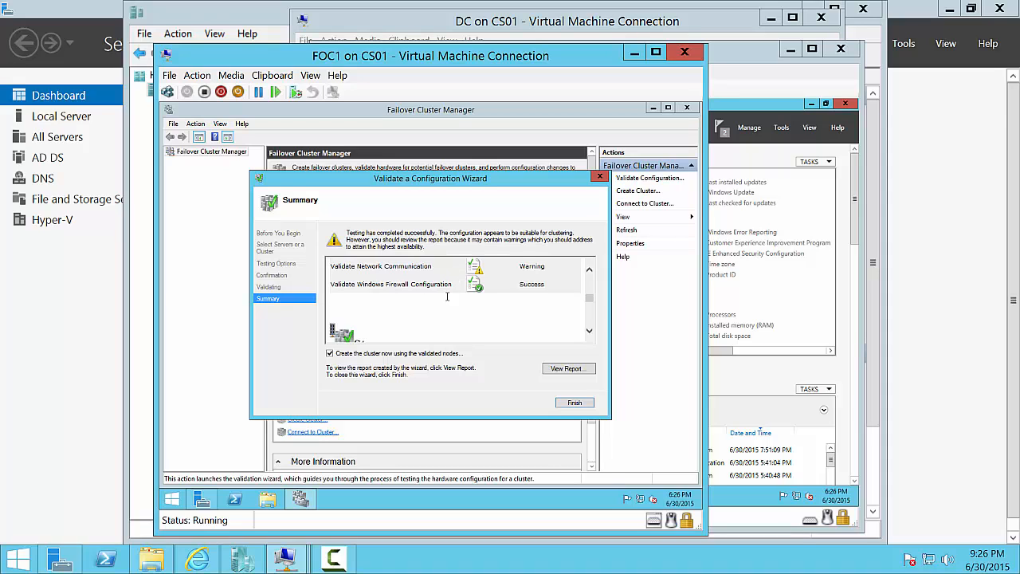
left_click(580, 403)
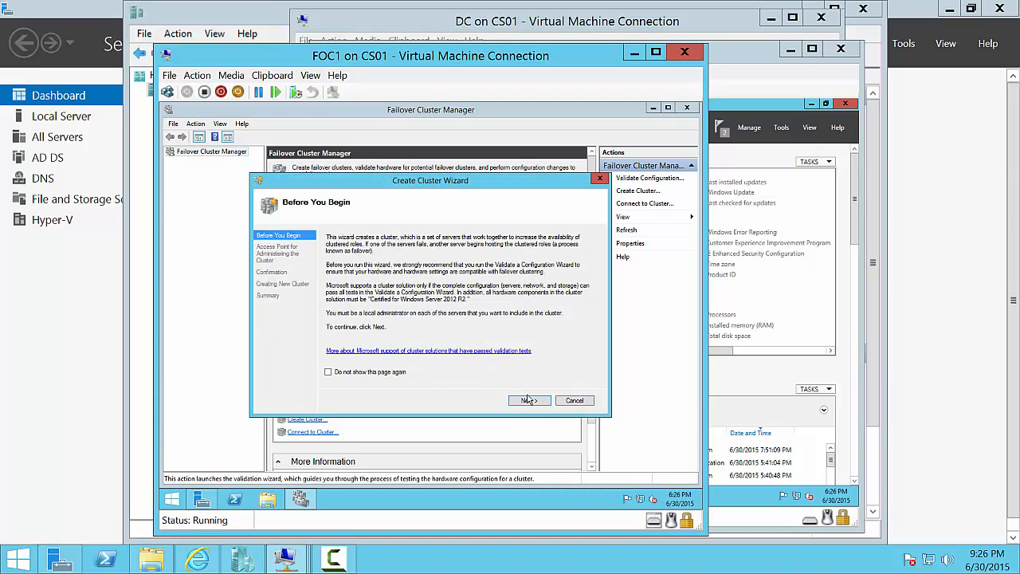
- Name the cluster Cluster01 with administrative address 192.168.0.100 on 192.168.0.0/24
left_click(527, 400)
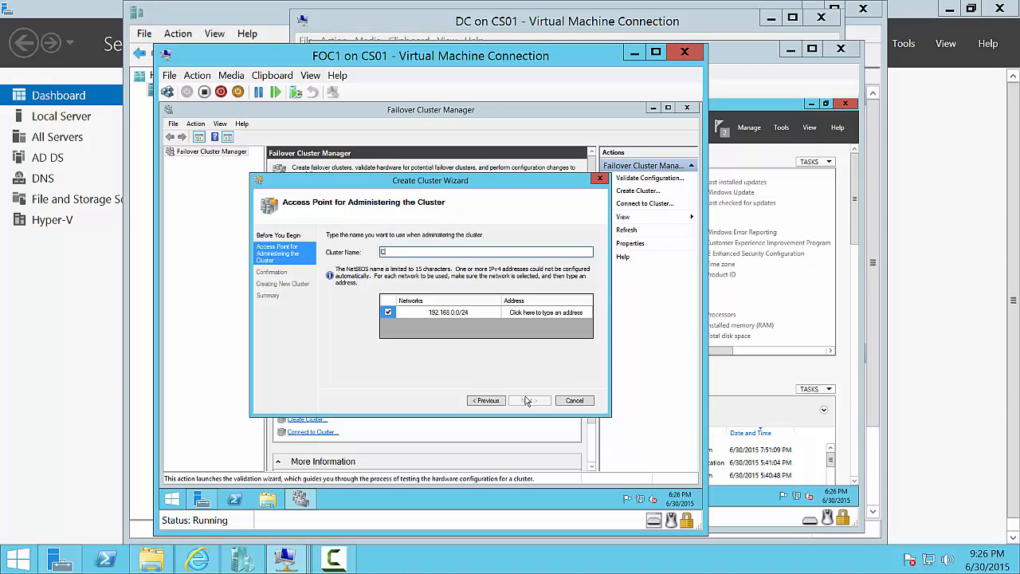
type("Cluster01")
left_click(555, 312)
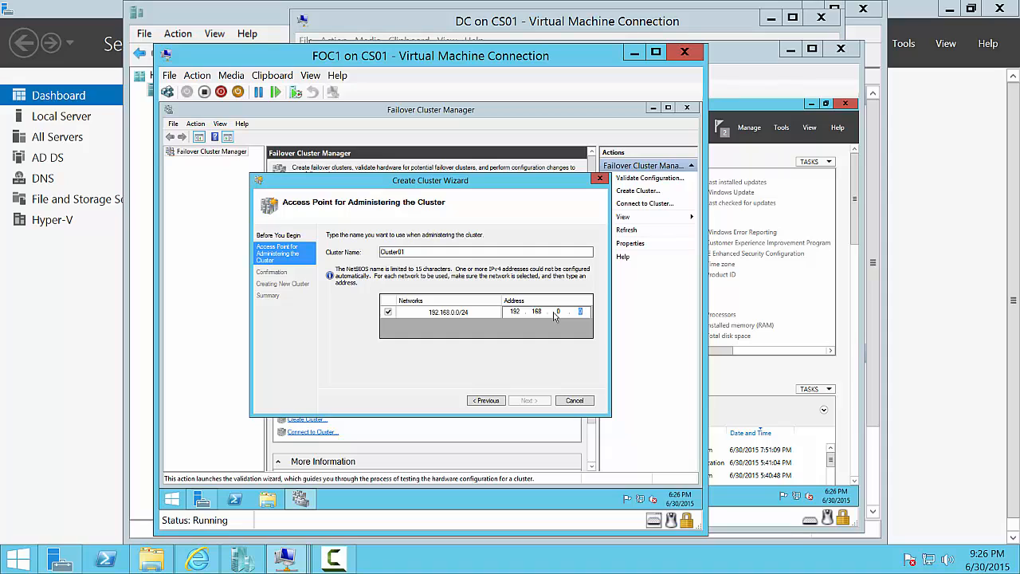
type("0")
type("100")
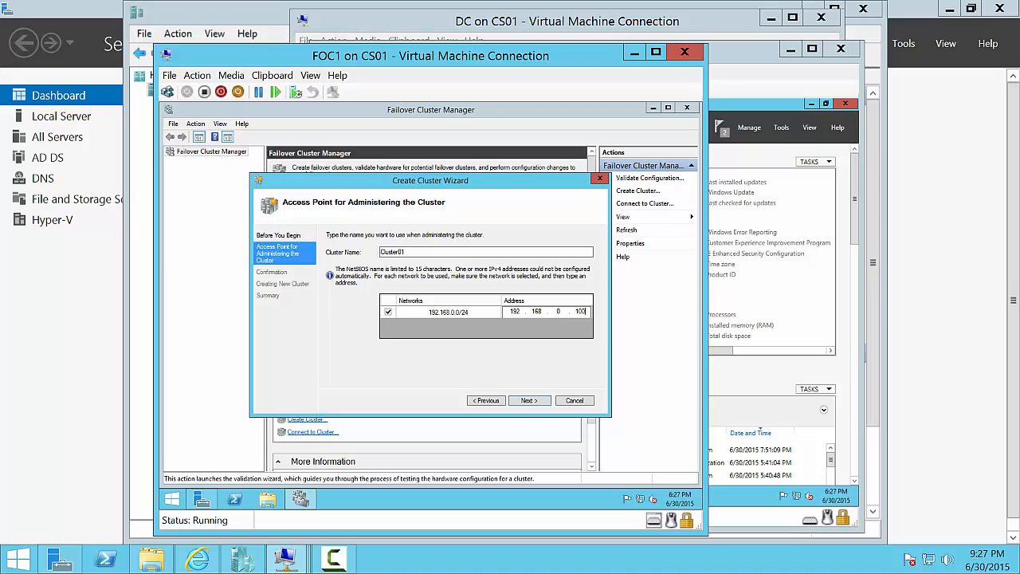
- Create Cluster01 with 'Add all eligible storage to the cluster' unchecked
left_click(537, 402)
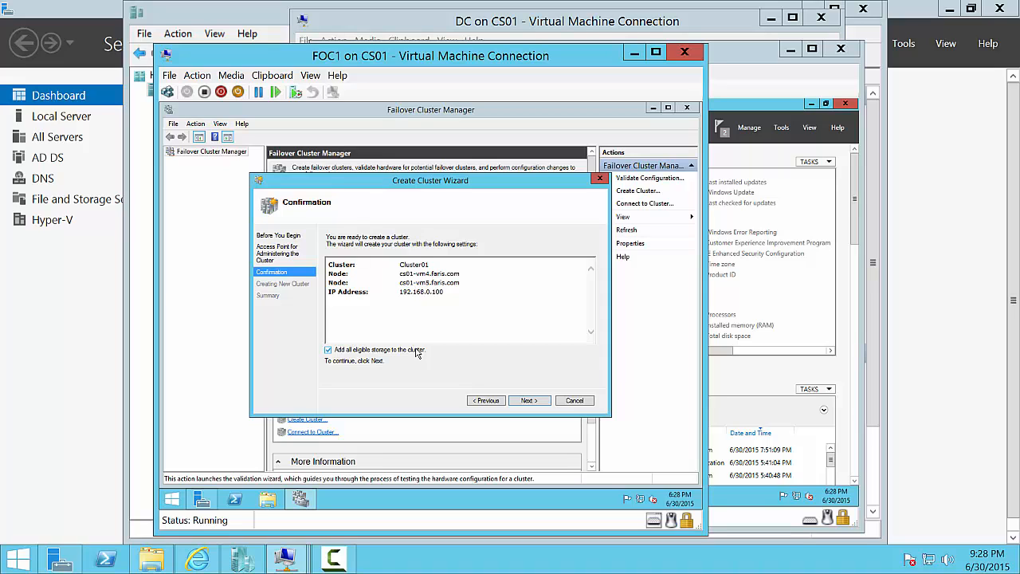
left_click(337, 352)
left_click(356, 564)
left_click(356, 566)
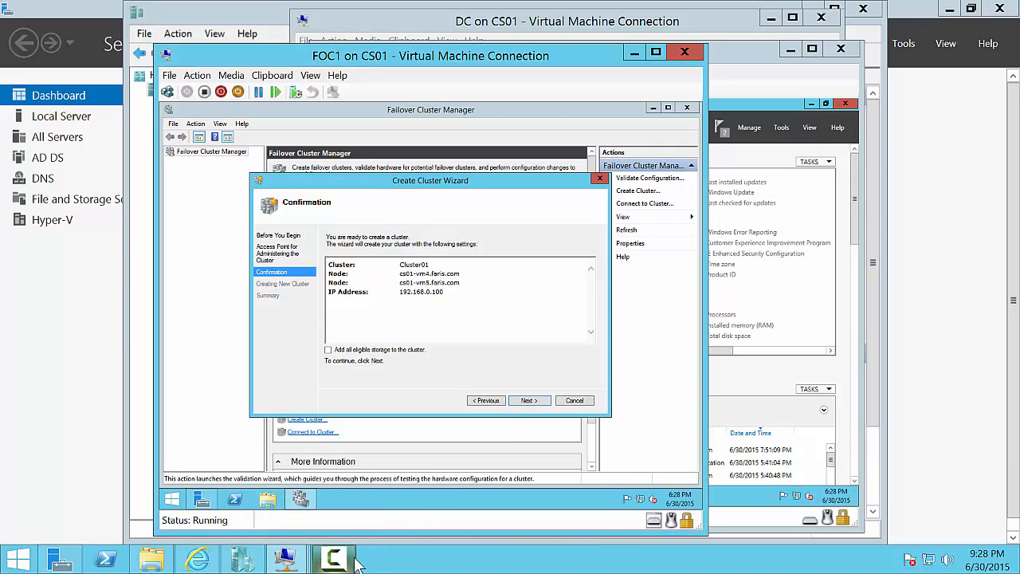
left_click(529, 400)
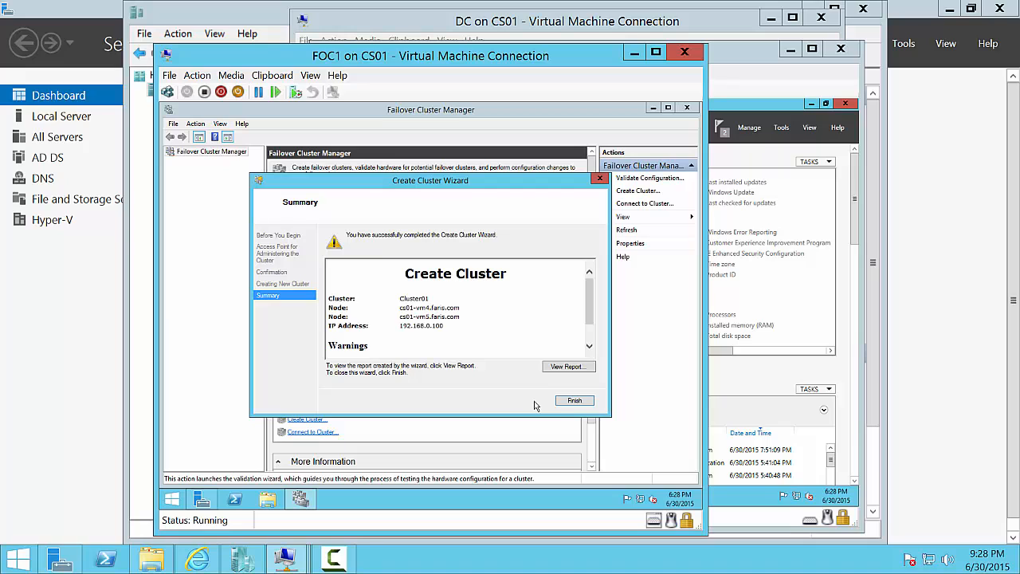
left_click(570, 403)
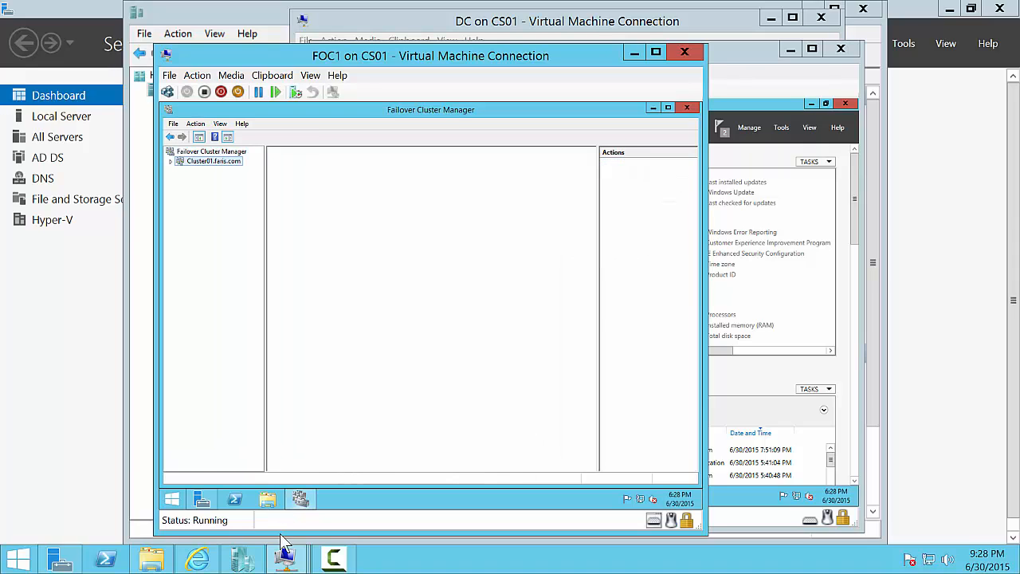
mouse_move(287, 555)
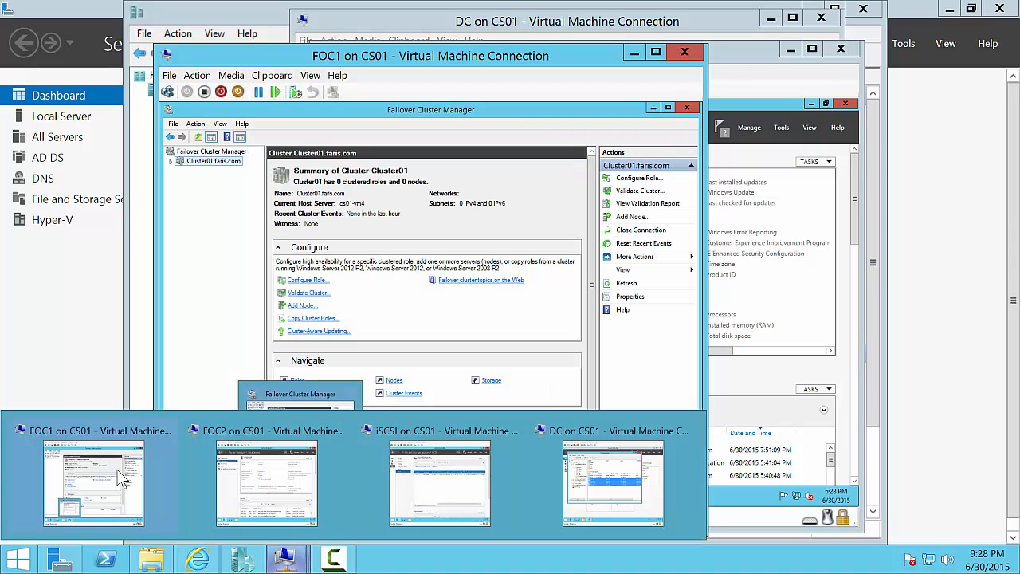
- Unlock the DC virtual machine with the administrator password and close DNS Manager
left_click(664, 488)
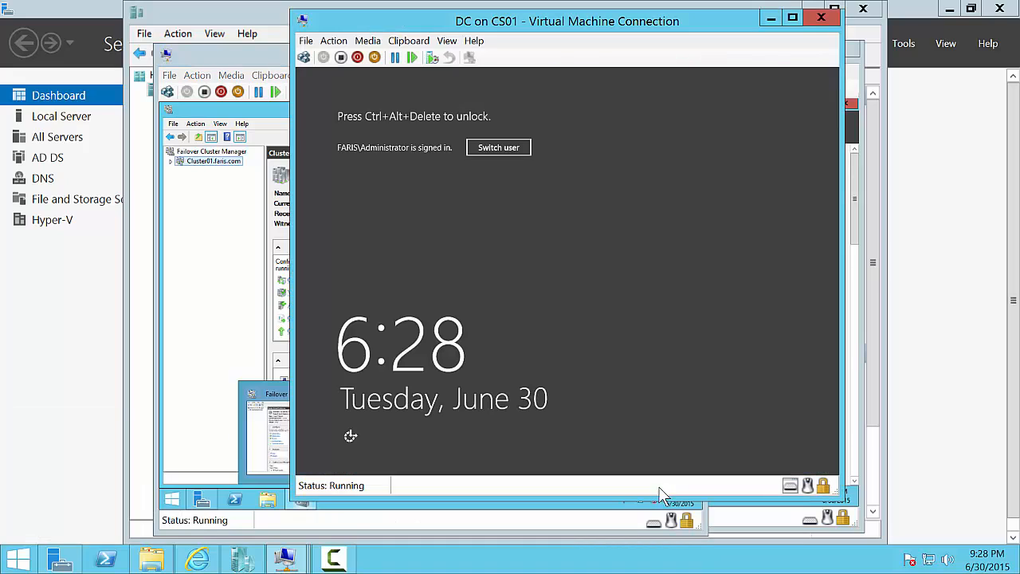
key("ctrl+alt+End")
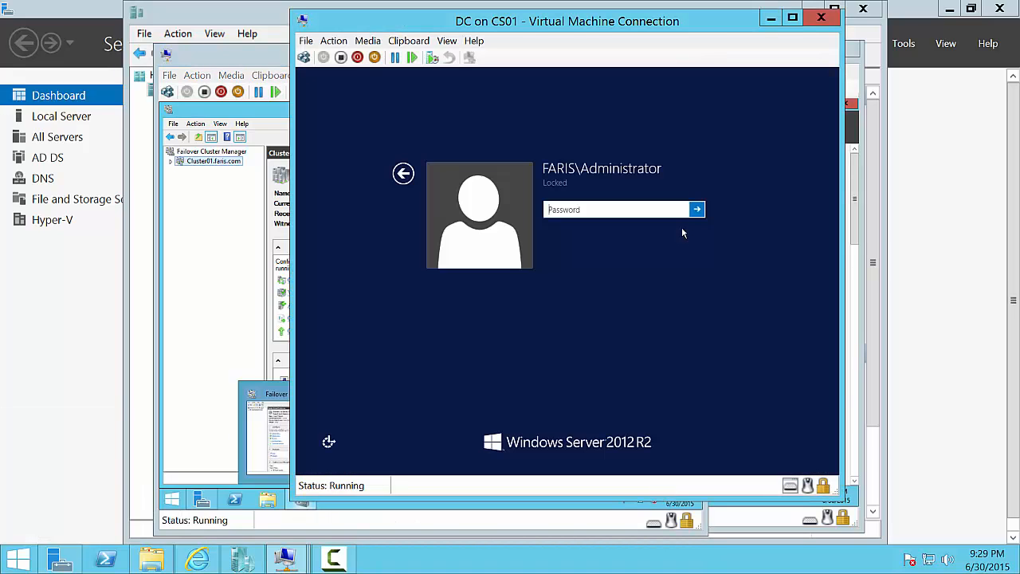
type("••••••••")
key("Return")
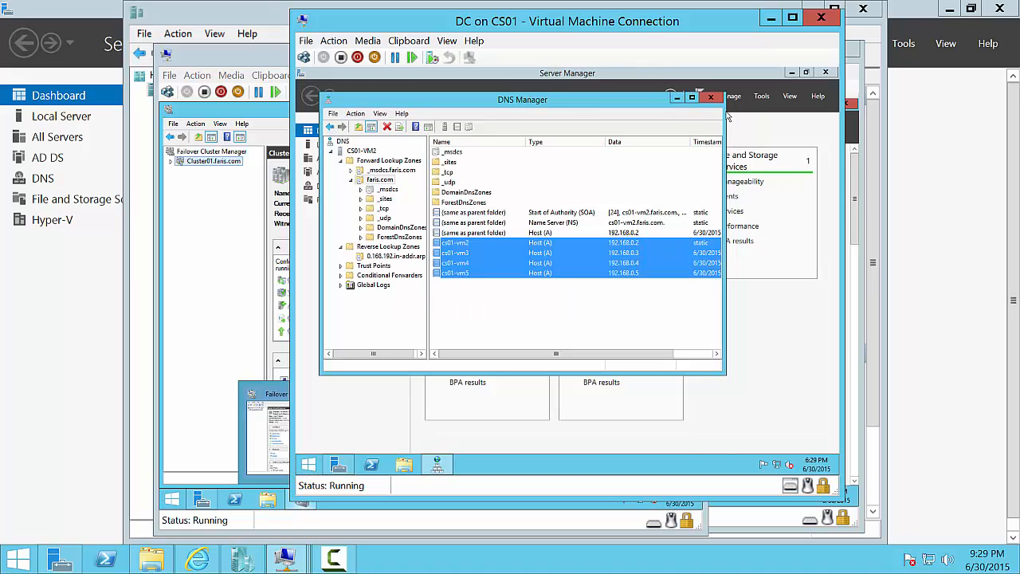
left_click(710, 98)
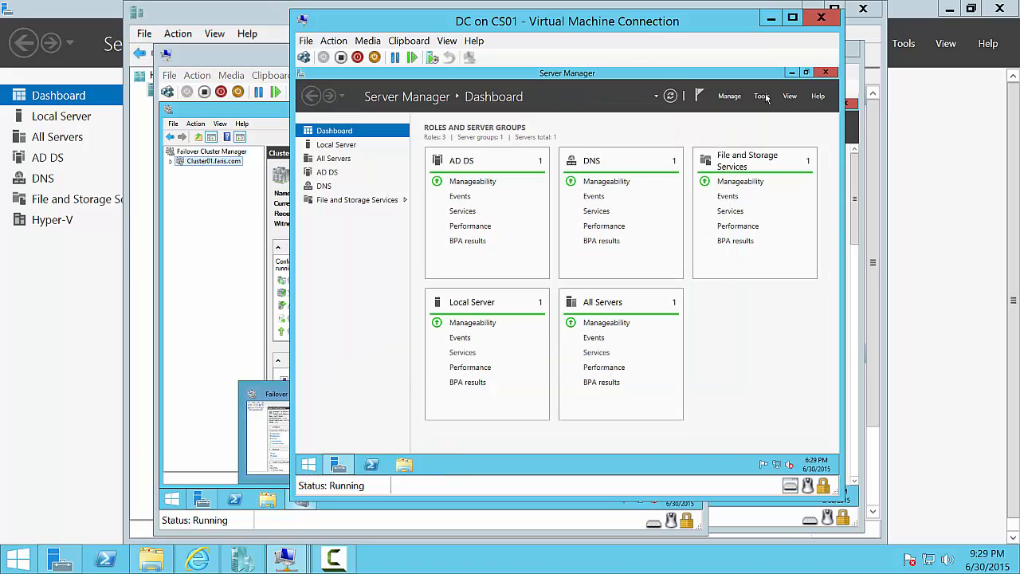
- Locate the CLUSTER01 computer object in faris.com's Computers container in Active Directory Users and Computers
left_click(762, 96)
left_click(748, 162)
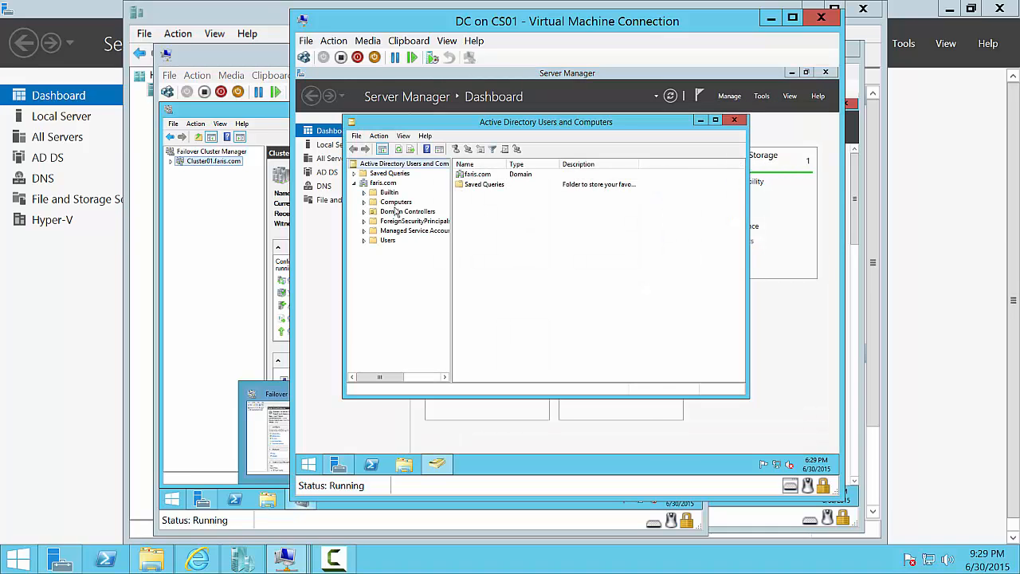
left_click(398, 212)
left_click(395, 201)
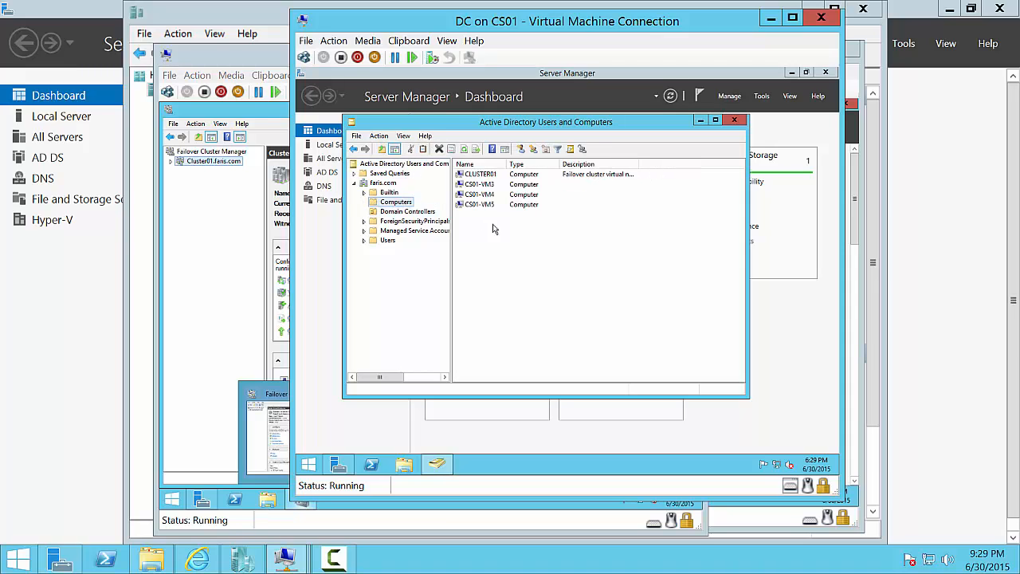
left_click(494, 177)
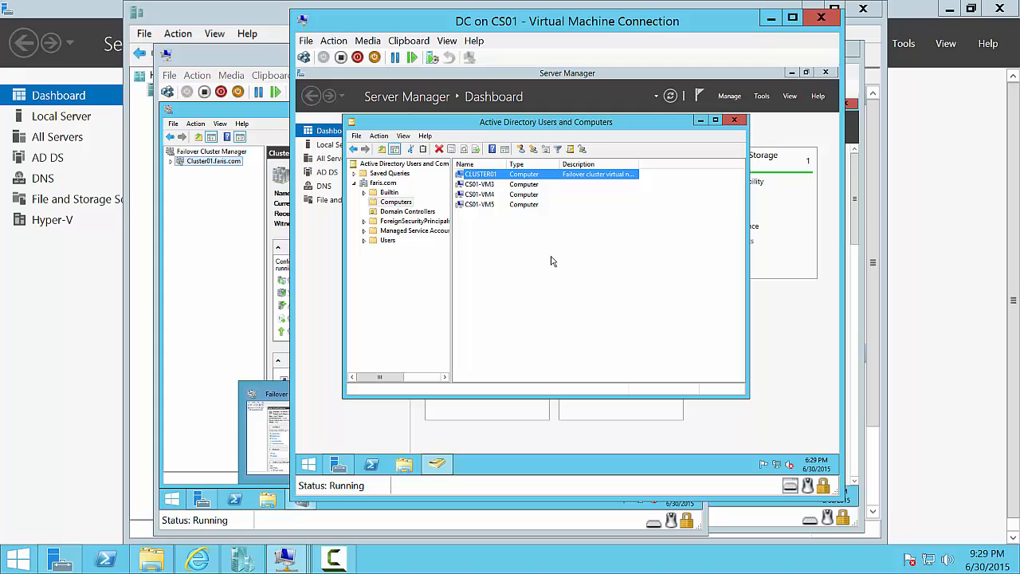
left_click(260, 53)
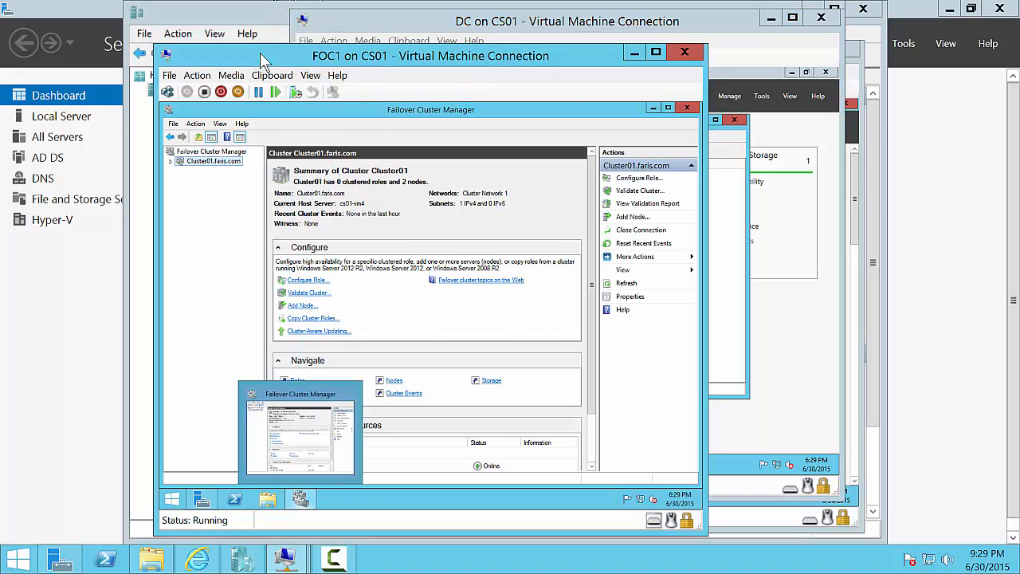
- Open Cluster01's quorum wizard, cancel it unchanged, and expand Cluster01's storage
double_click(178, 164)
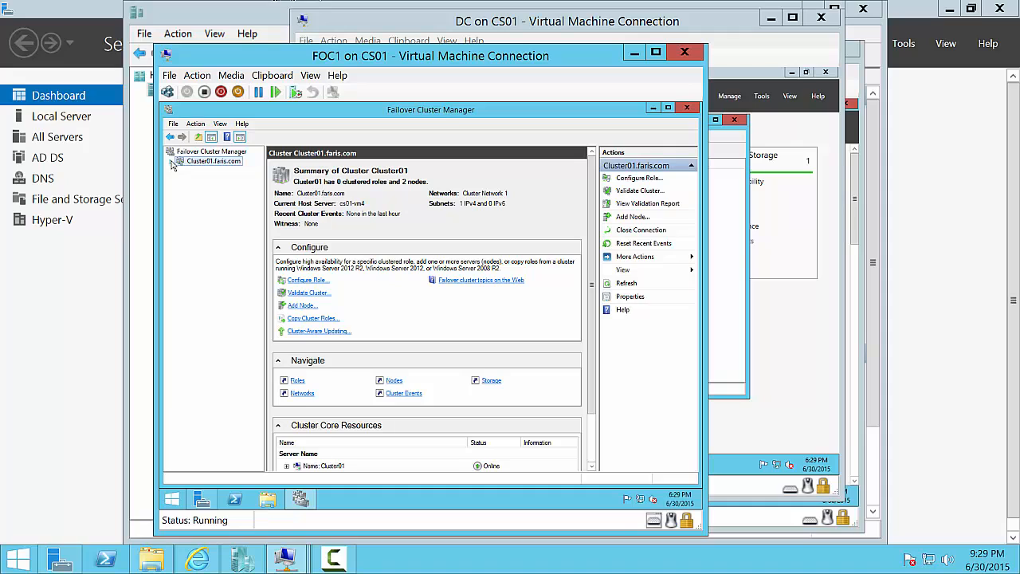
right_click(213, 163)
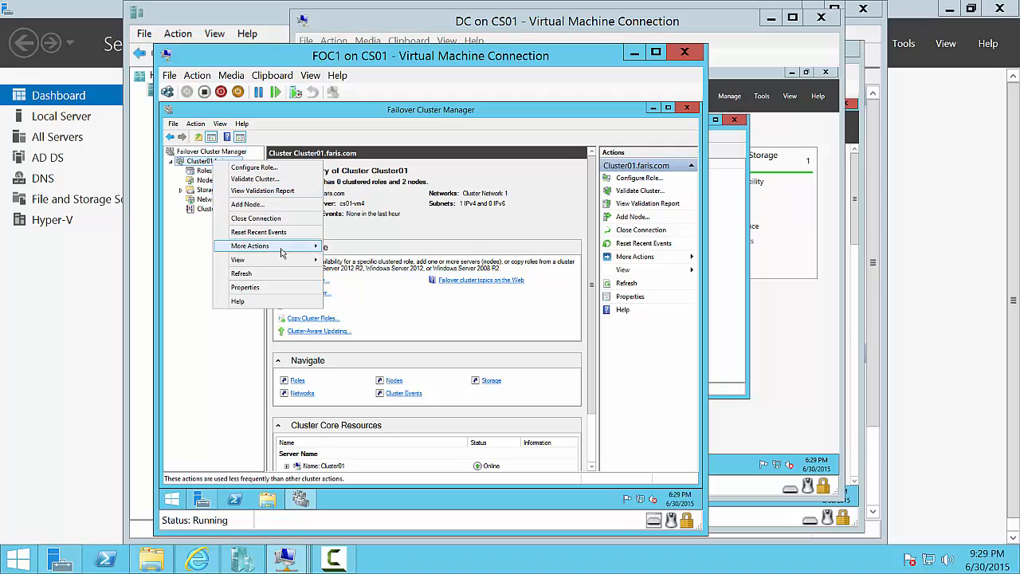
mouse_move(280, 253)
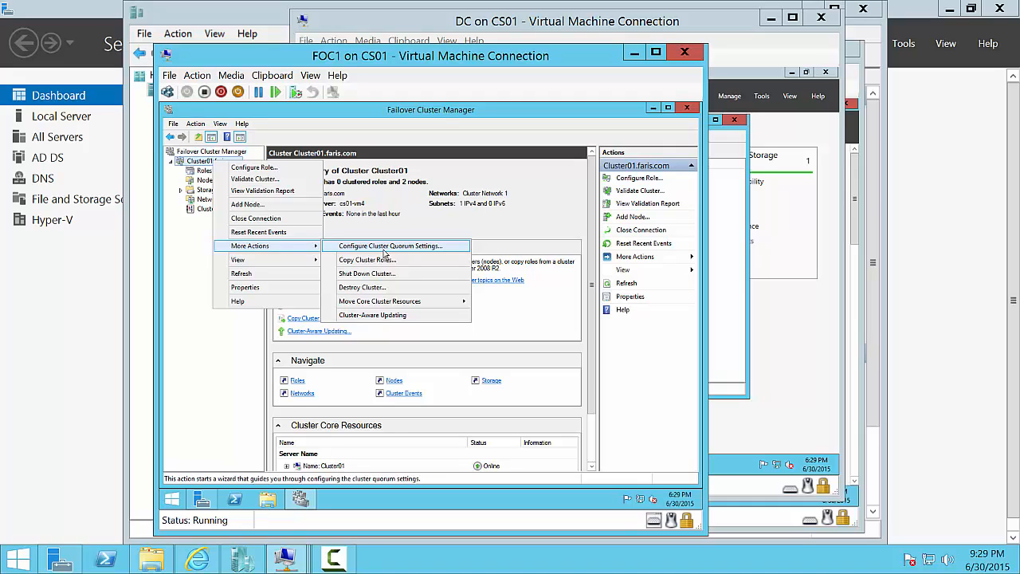
left_click(384, 251)
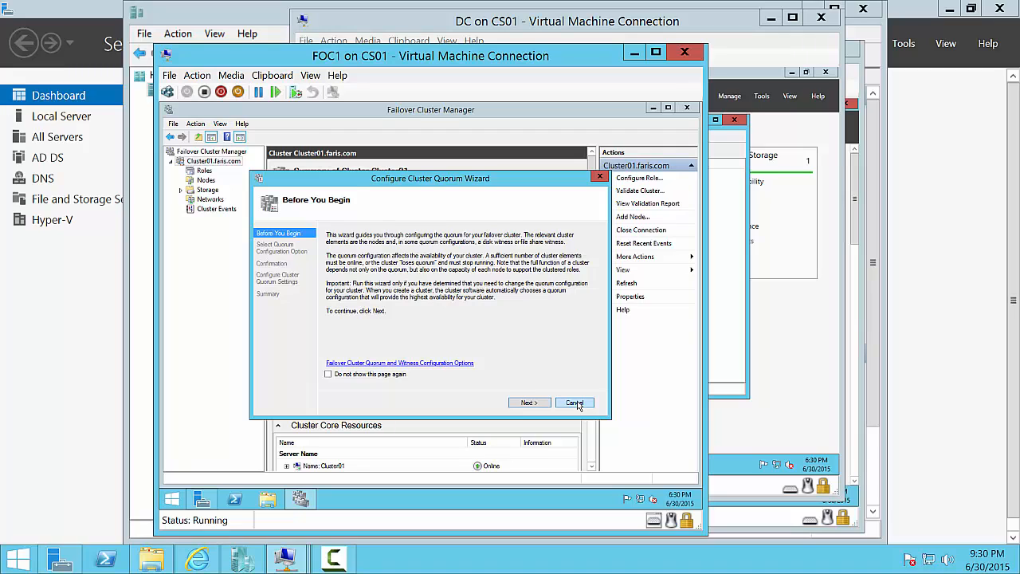
left_click(575, 402)
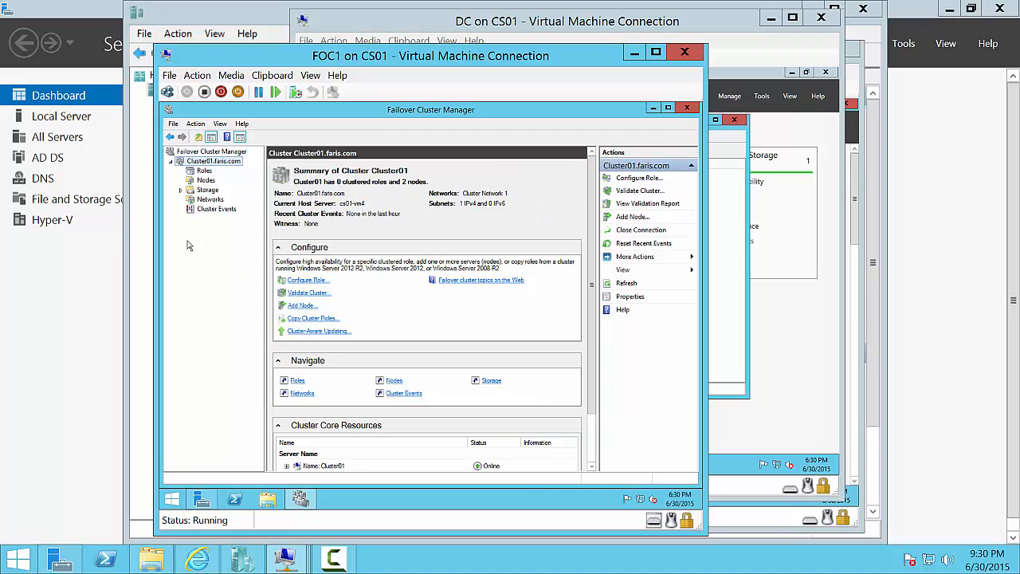
left_click(180, 191)
- Add Cluster Disk 1 (5.00 GB) and Cluster Disk 2 (1.00 GB) as Available Storage
left_click(211, 200)
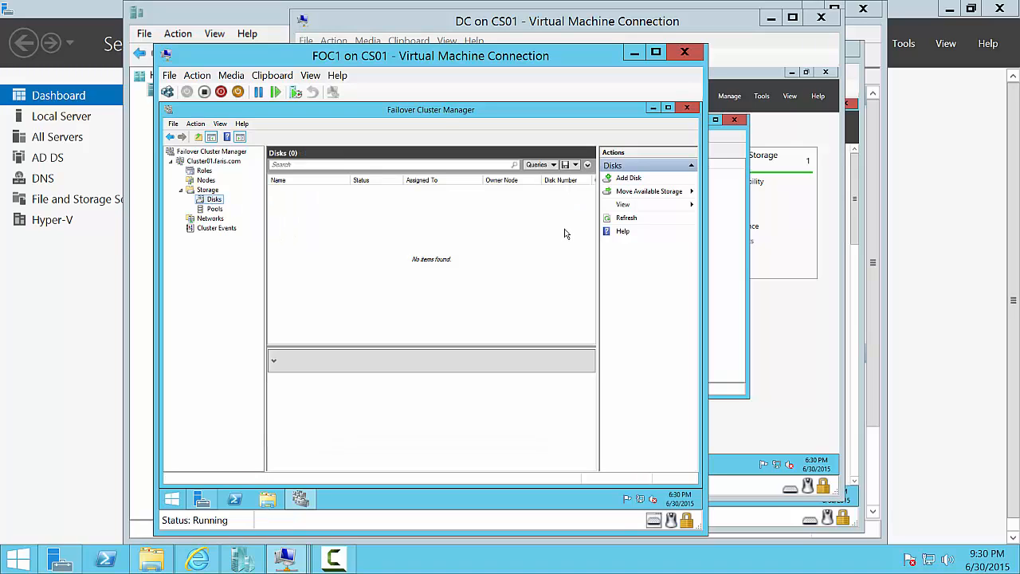
left_click(640, 182)
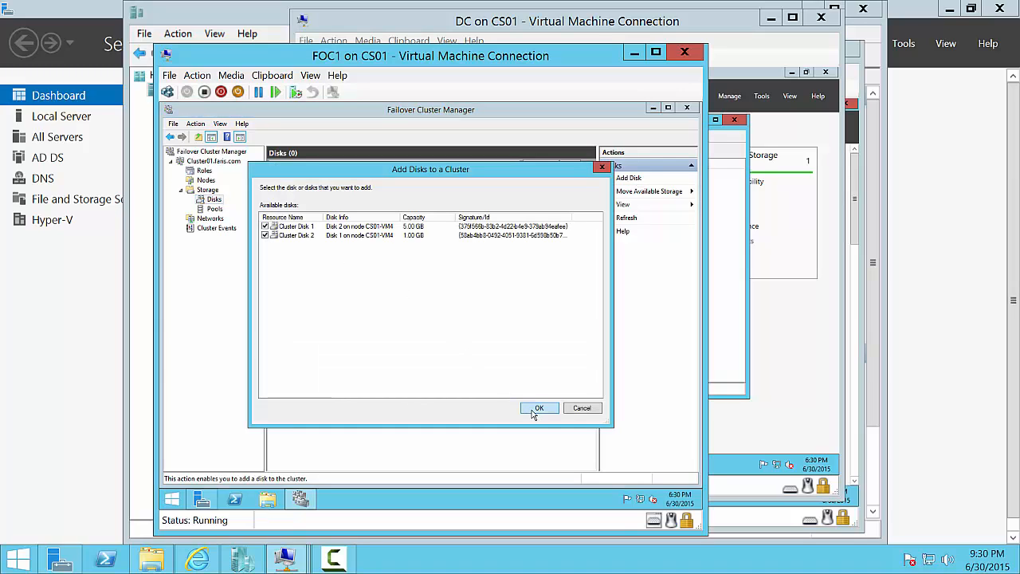
left_click(582, 408)
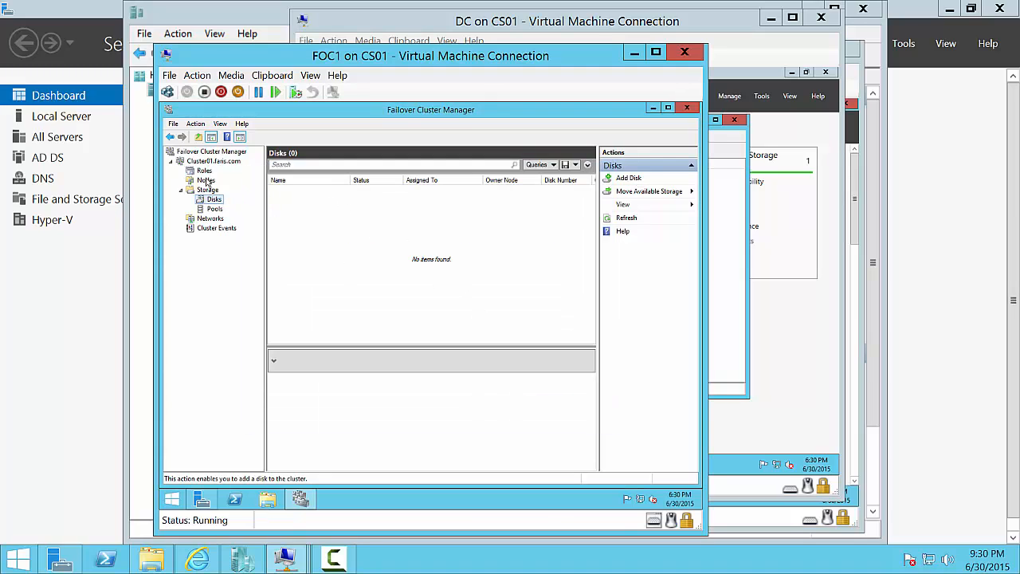
left_click(617, 181)
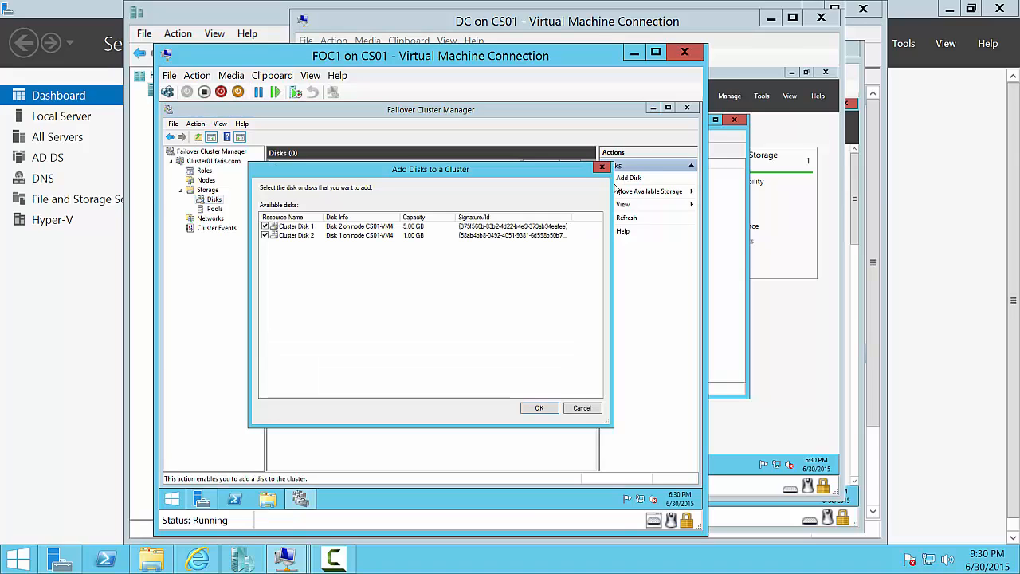
left_click(539, 409)
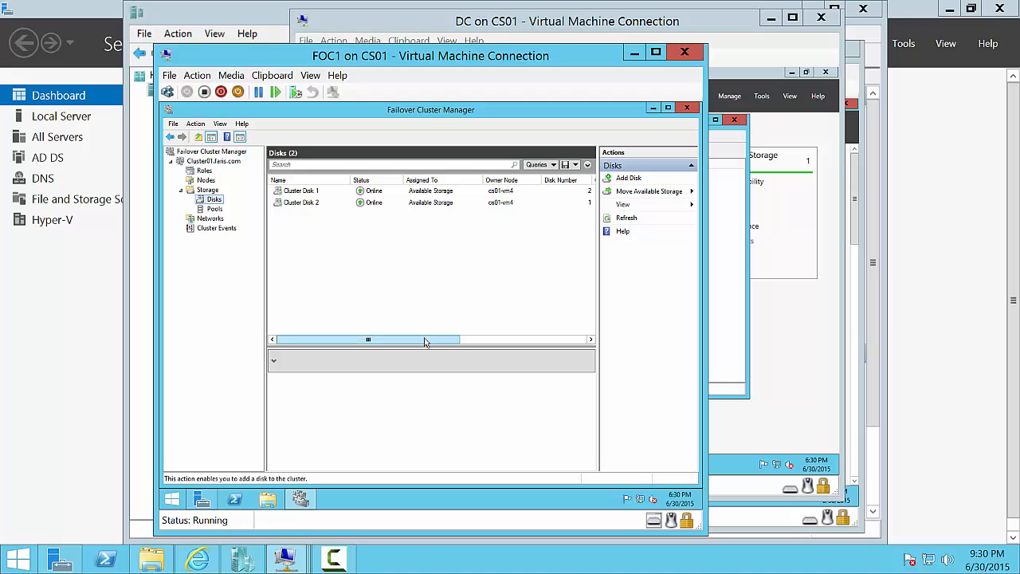
left_click_drag(425, 341, 490, 348)
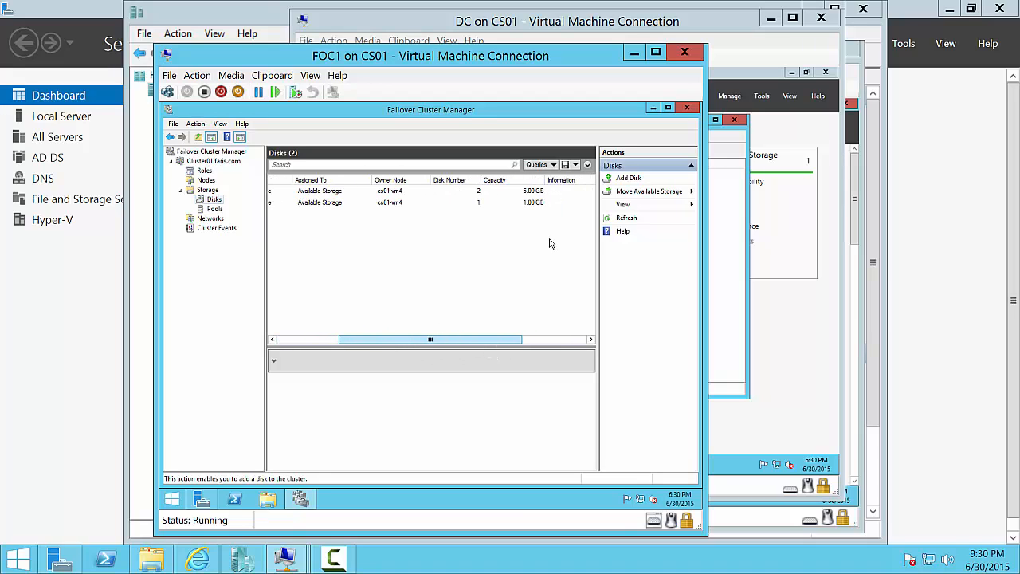
left_click(452, 207)
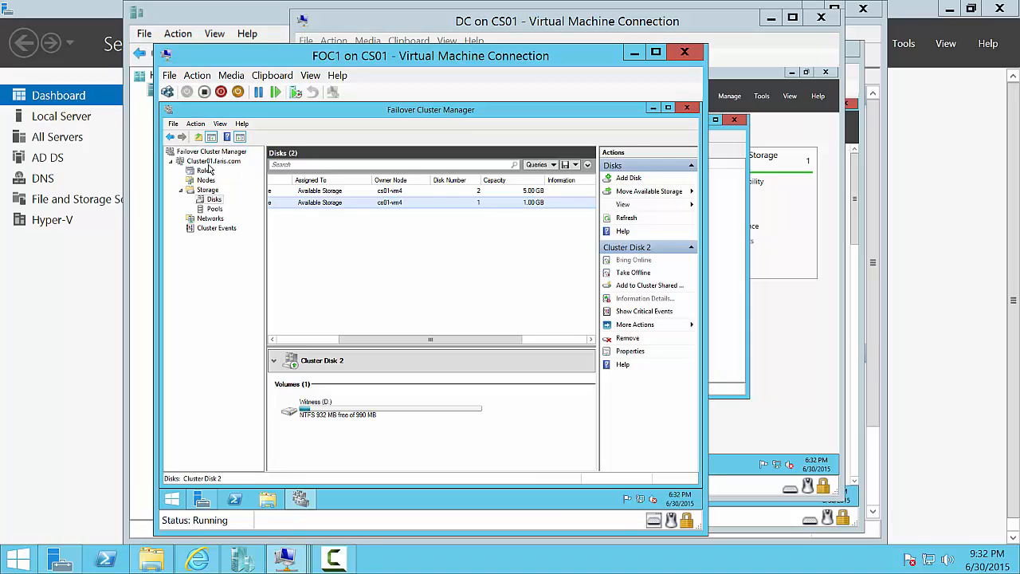
- Go back to the Cluster01.faris.com summary page
left_click(210, 162)
- Launch Configure Cluster Quorum Settings for Cluster01 and pass the introduction
right_click(213, 162)
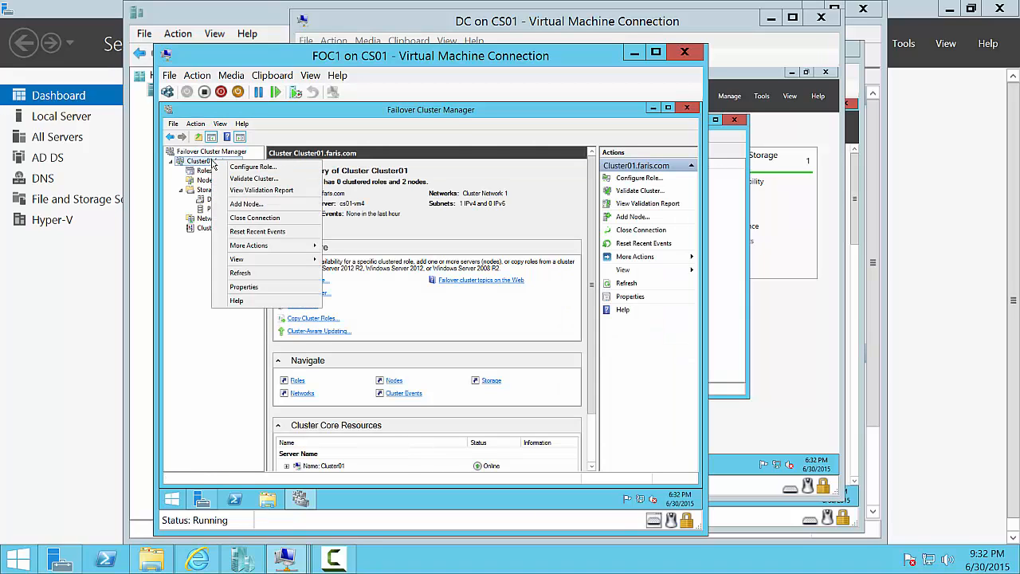
mouse_move(287, 246)
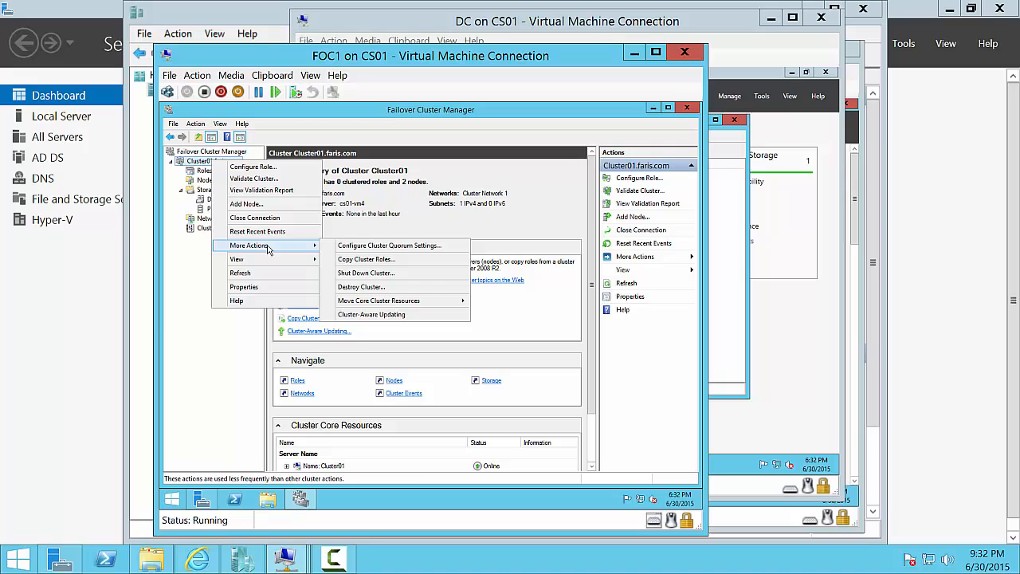
left_click(385, 246)
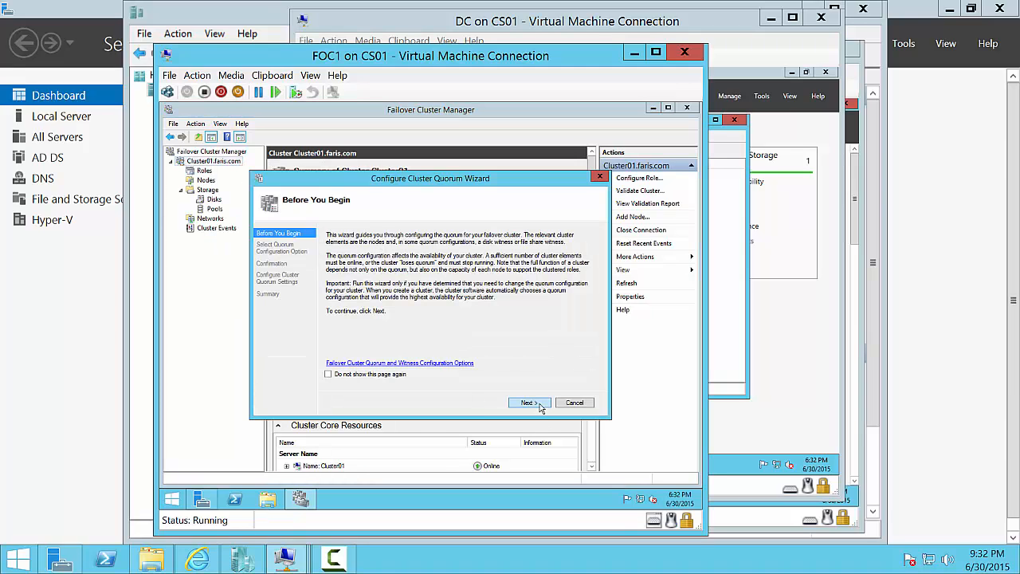
left_click(539, 405)
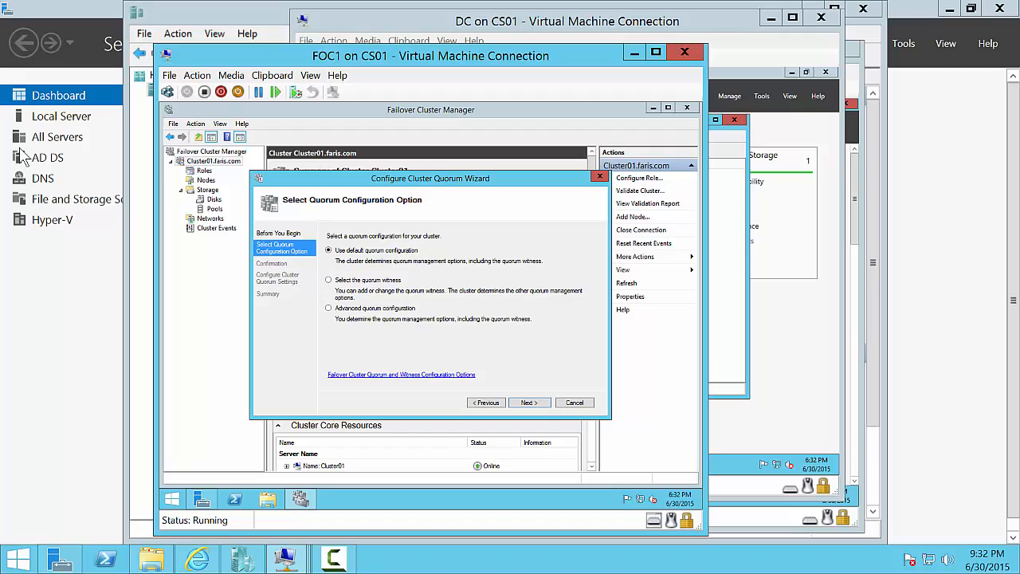
- Choose Select the quorum witness with a disk witness, tentatively marking Cluster Disk 1
left_click(328, 280)
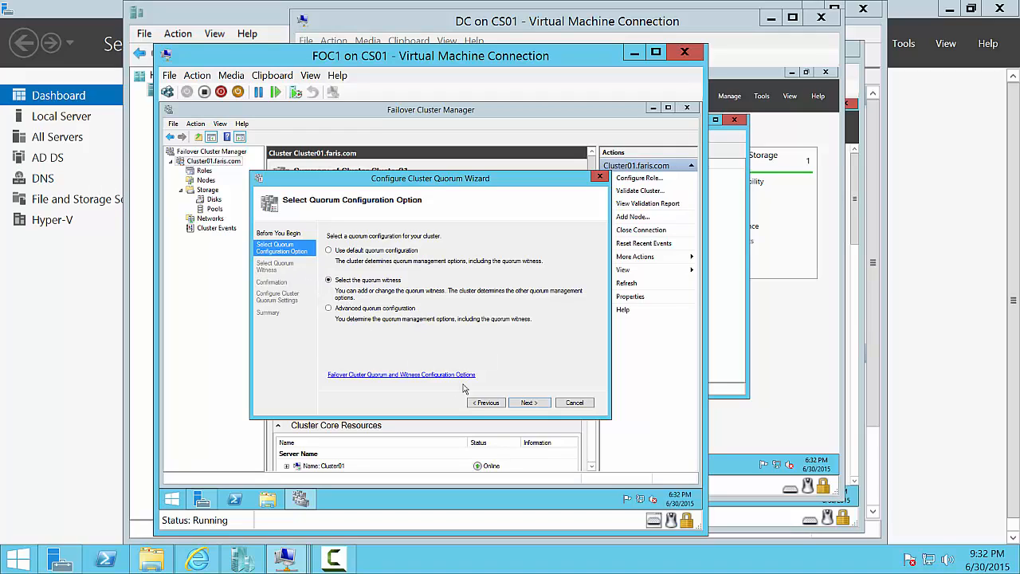
left_click(533, 404)
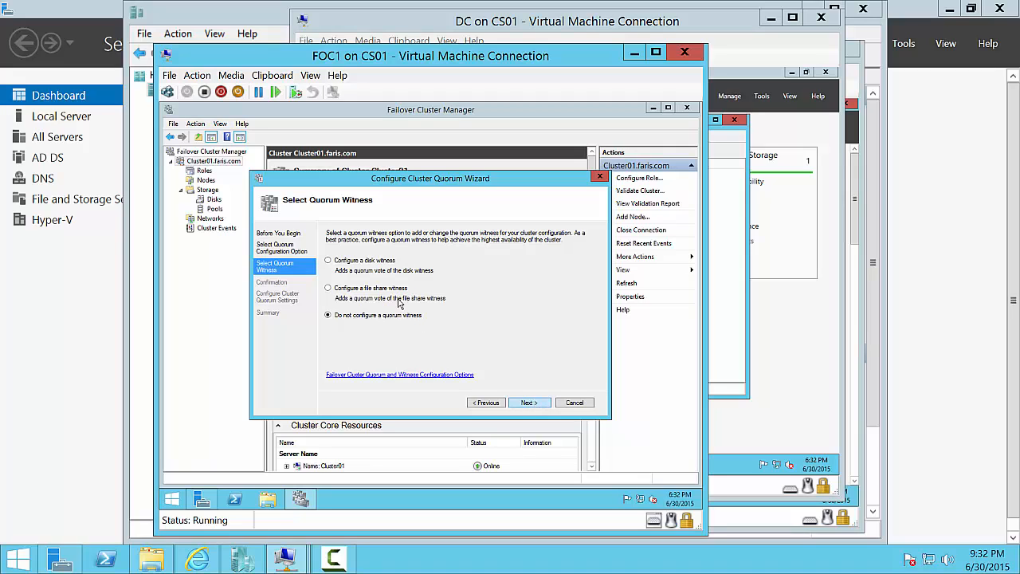
left_click(378, 267)
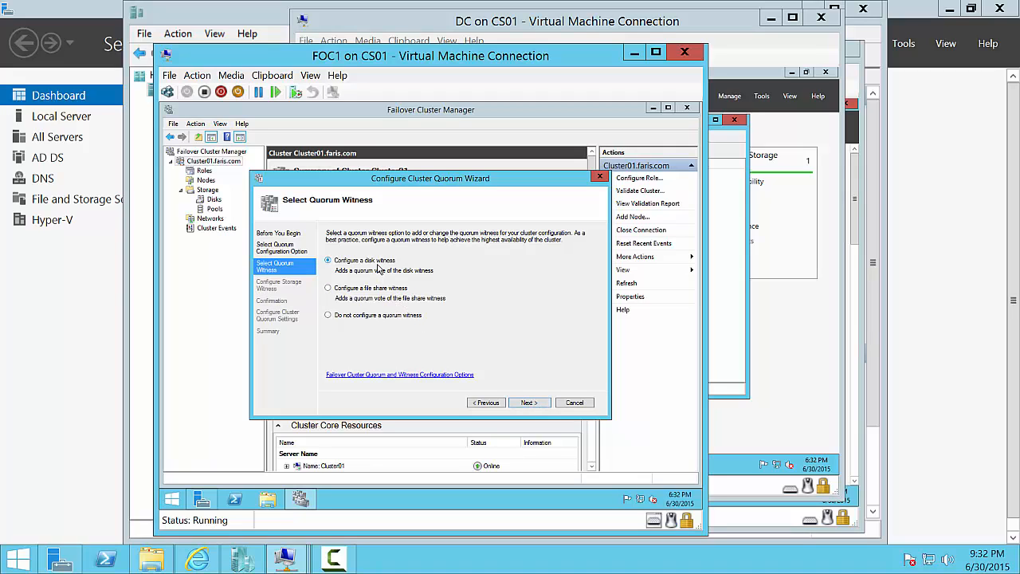
left_click(527, 404)
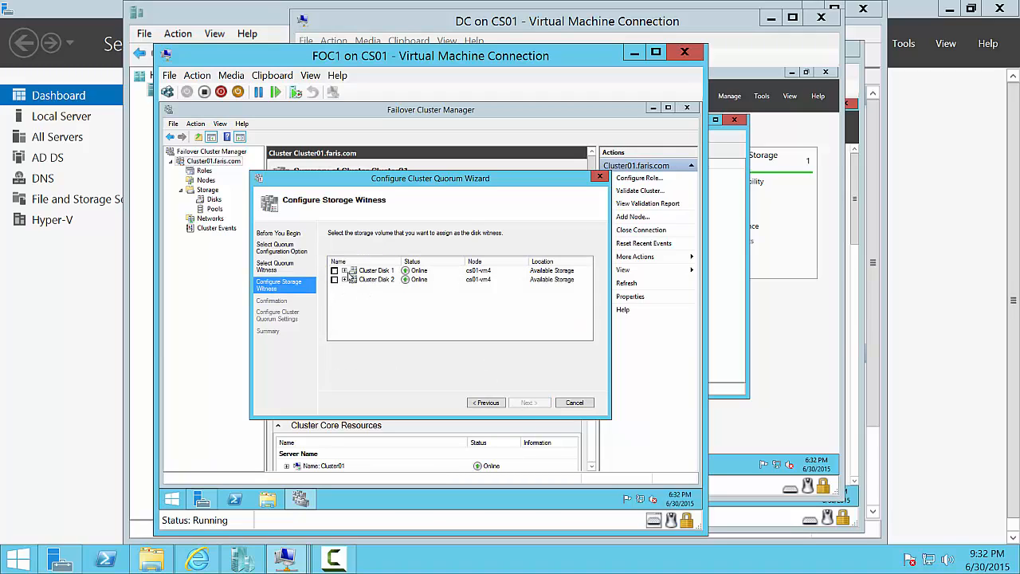
left_click(347, 273)
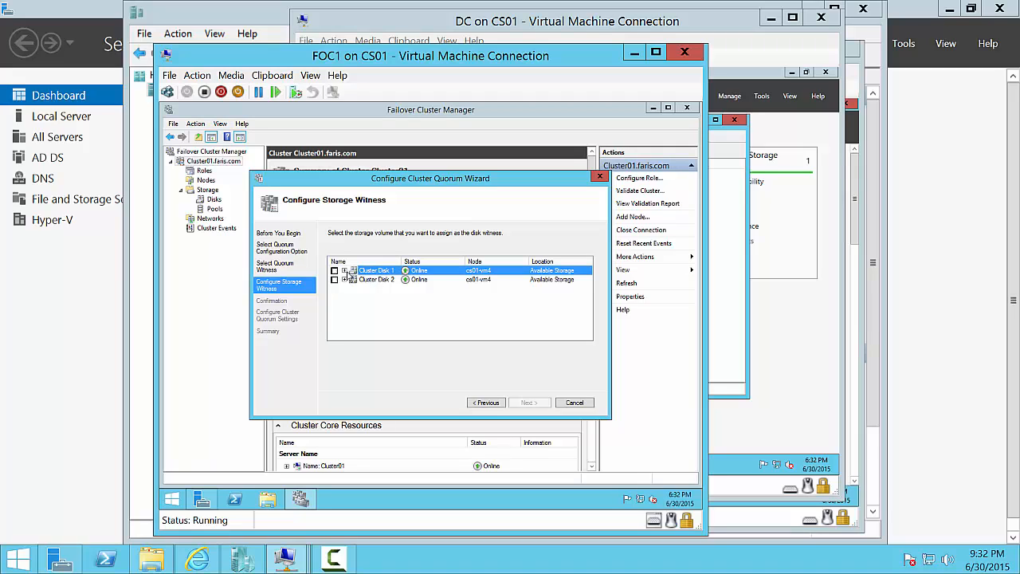
left_click(334, 271)
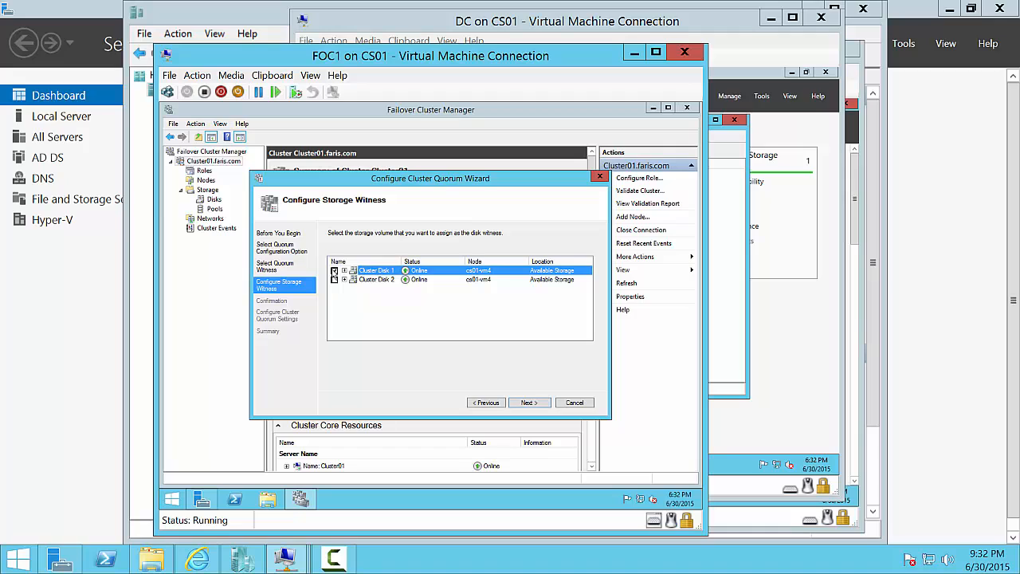
left_click(484, 403)
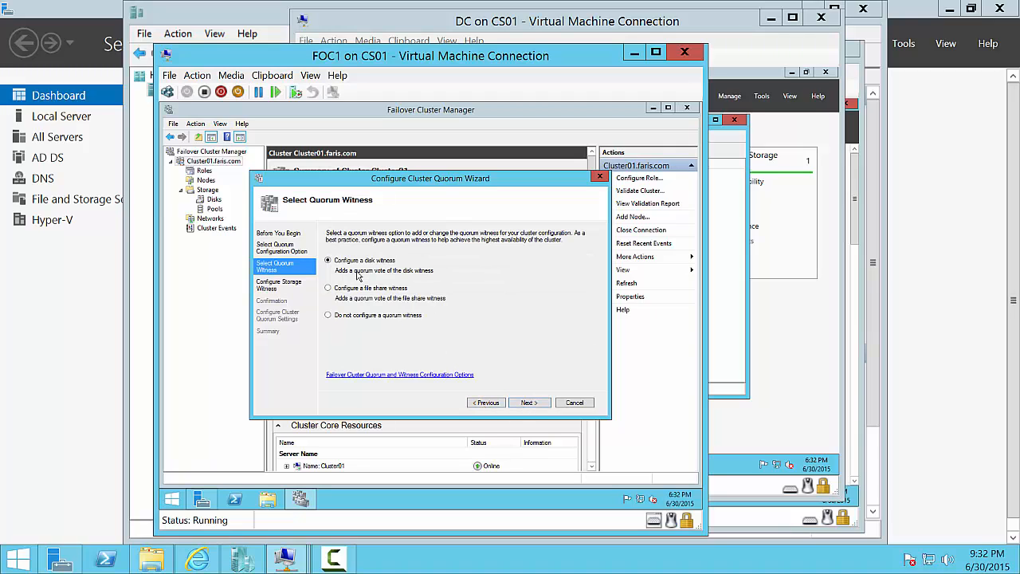
- Switch the witness from Cluster Disk 1 to Cluster Disk 2 and apply the quorum configuration
left_click(530, 403)
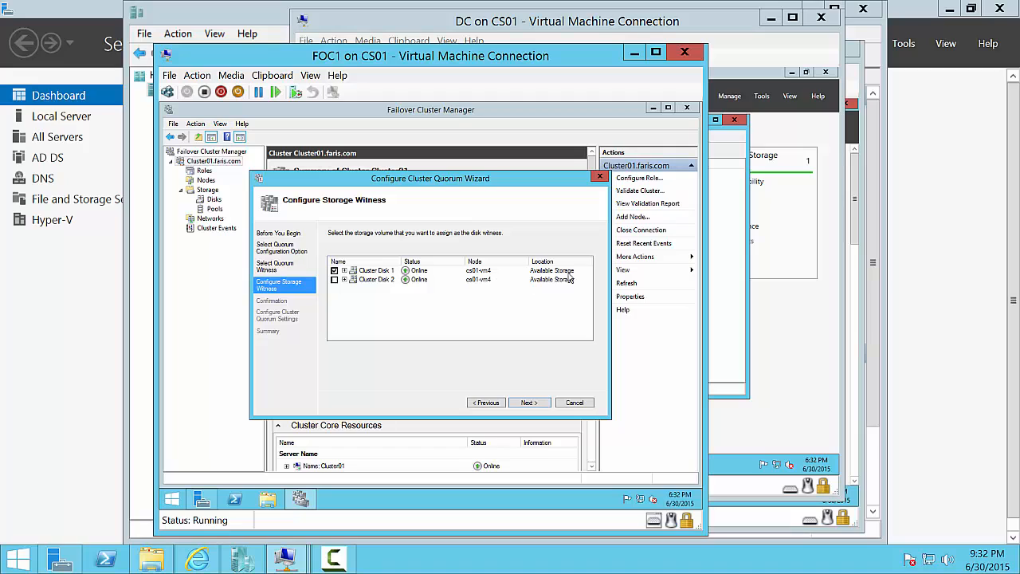
left_click(334, 271)
left_click(343, 279)
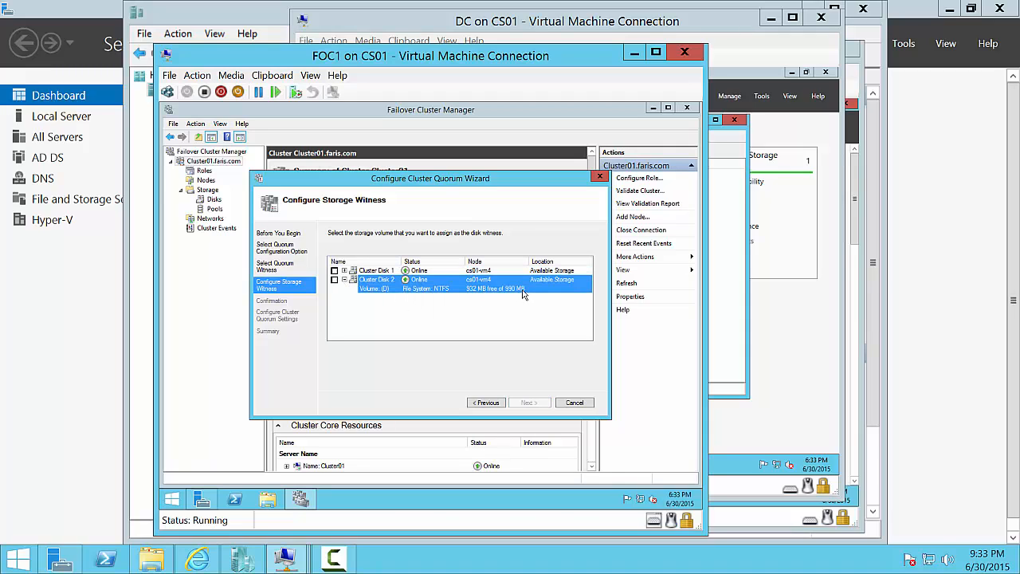
left_click(343, 271)
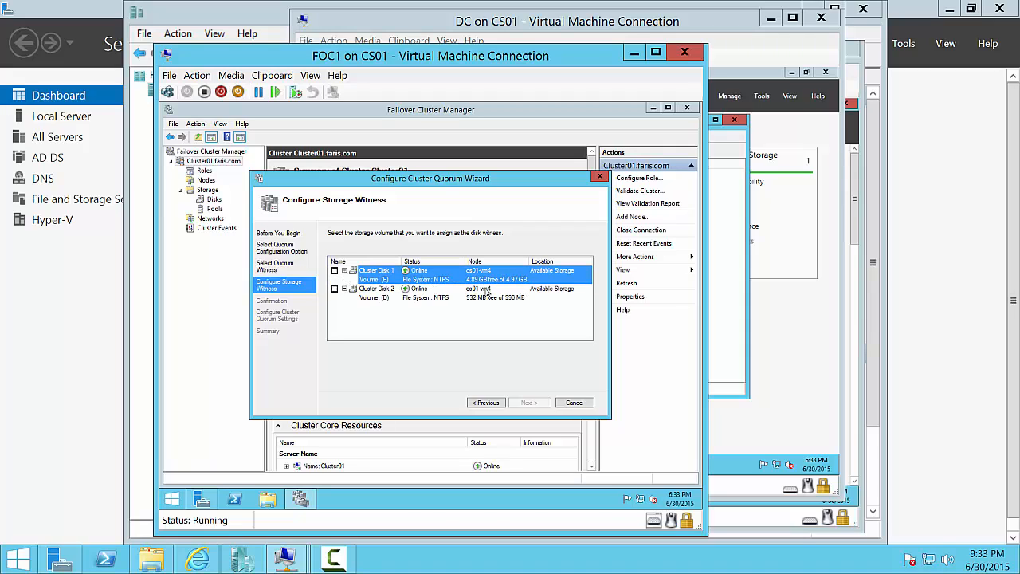
left_click(482, 297)
left_click(335, 288)
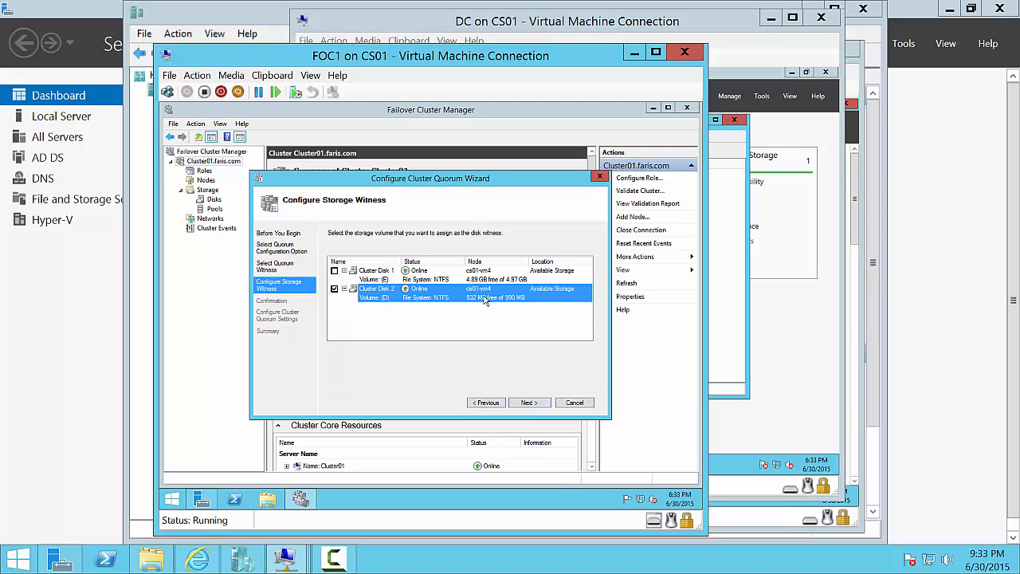
left_click(528, 402)
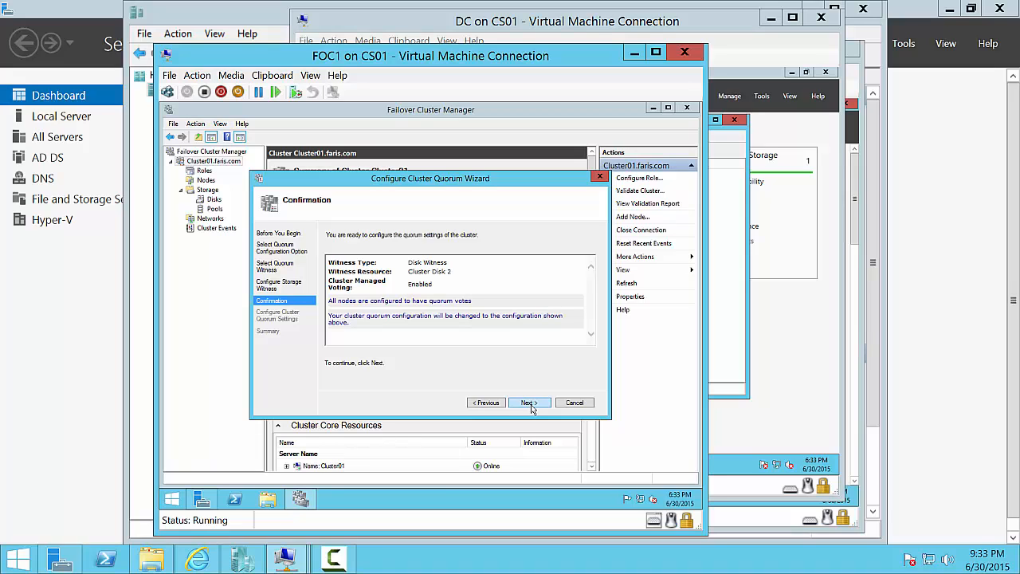
left_click(530, 403)
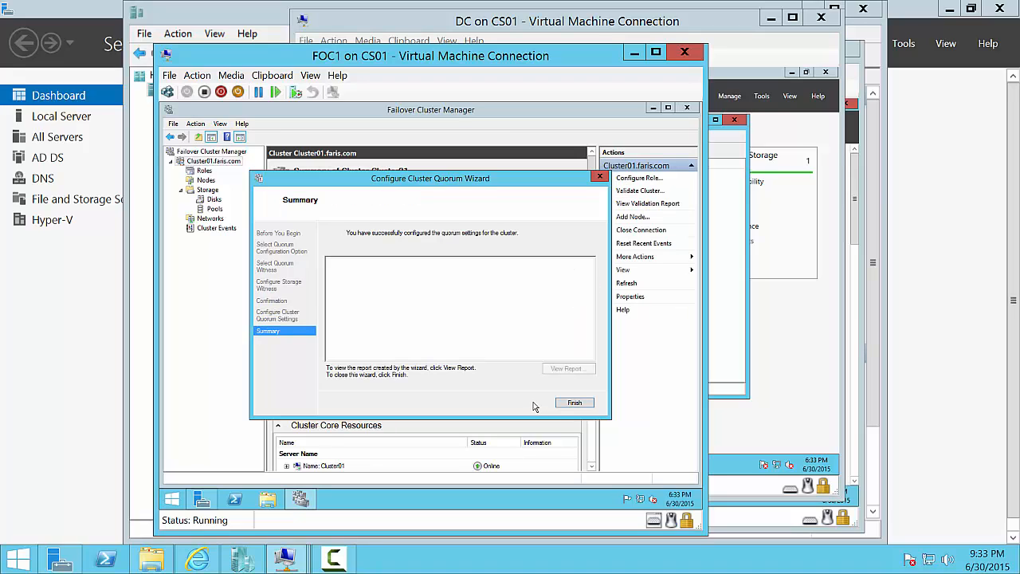
left_click(561, 402)
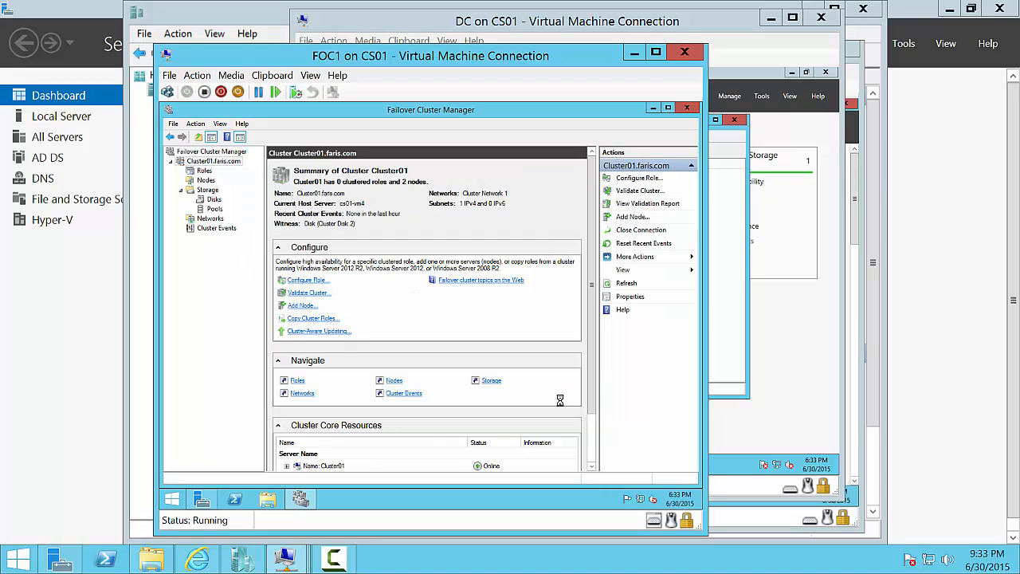
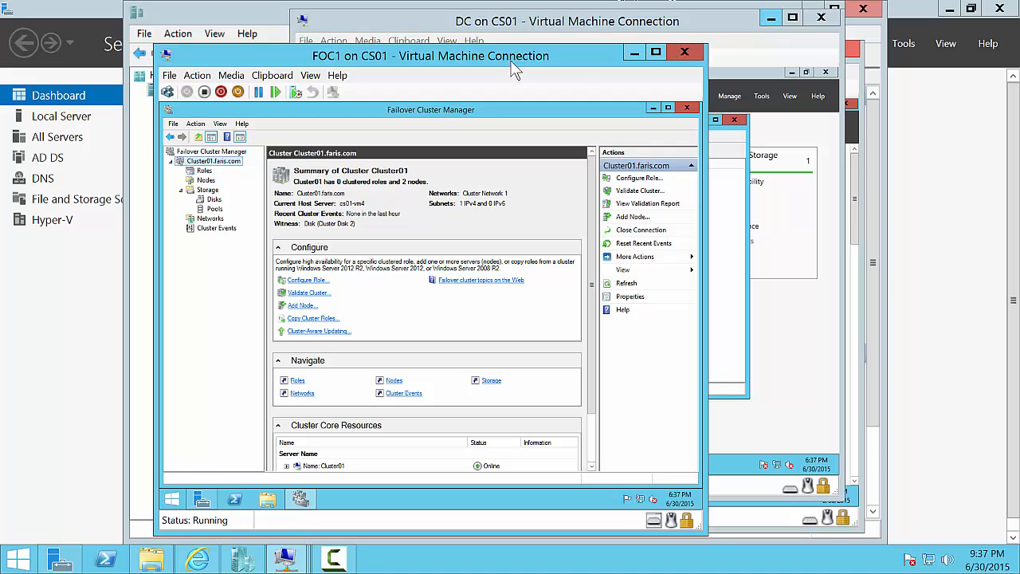
- Show the cluster's disks and inspect the disk witness and Cluster Disk 1 holding DHCP (E:)
left_click_drag(519, 71, 728, 61)
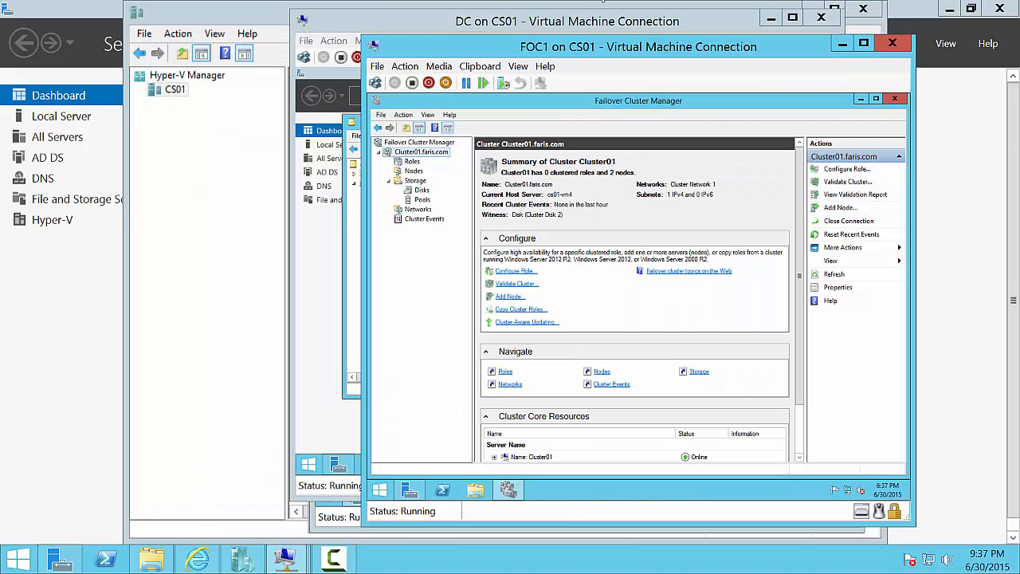
left_click(419, 192)
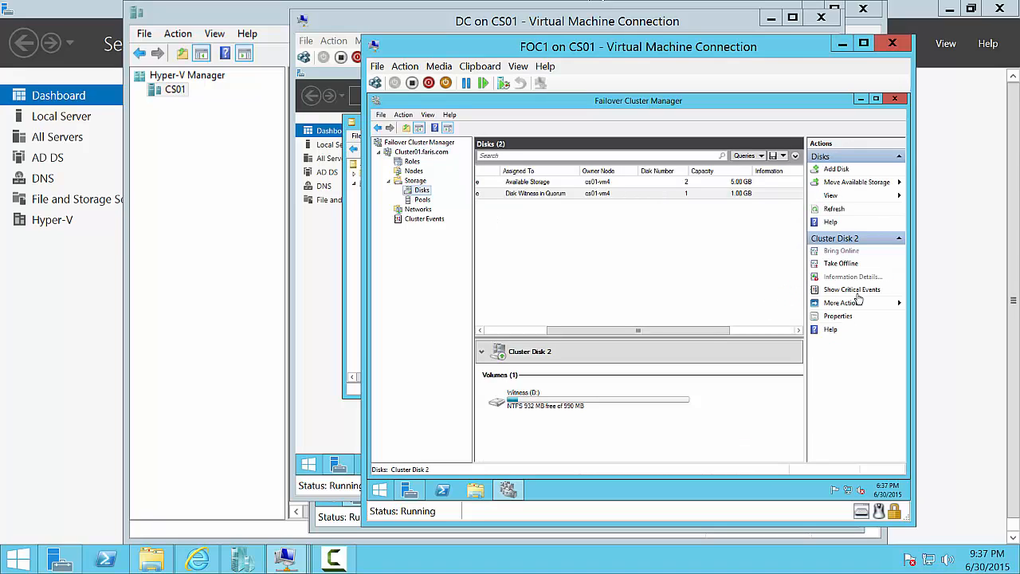
left_click(566, 193)
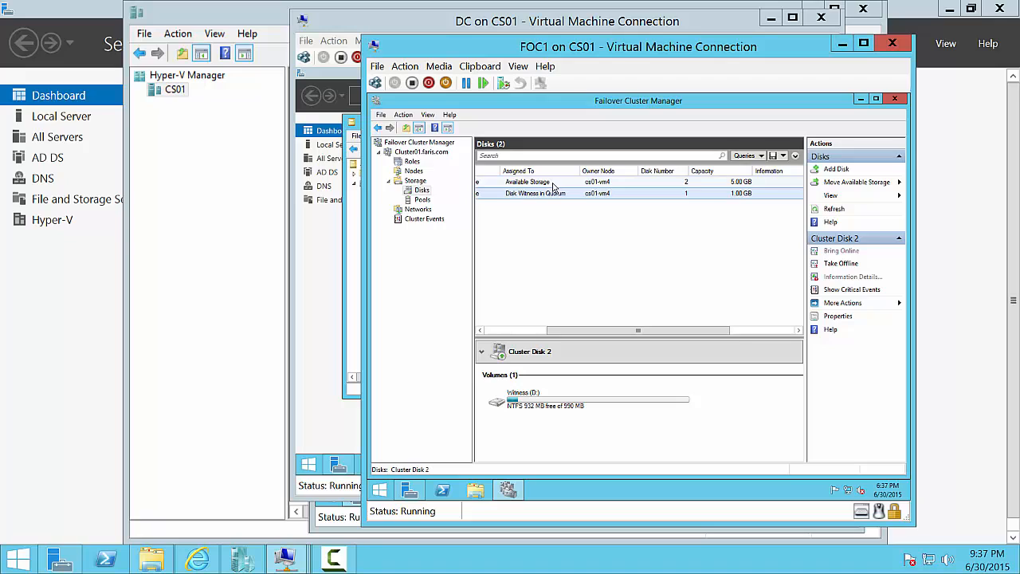
left_click(547, 183)
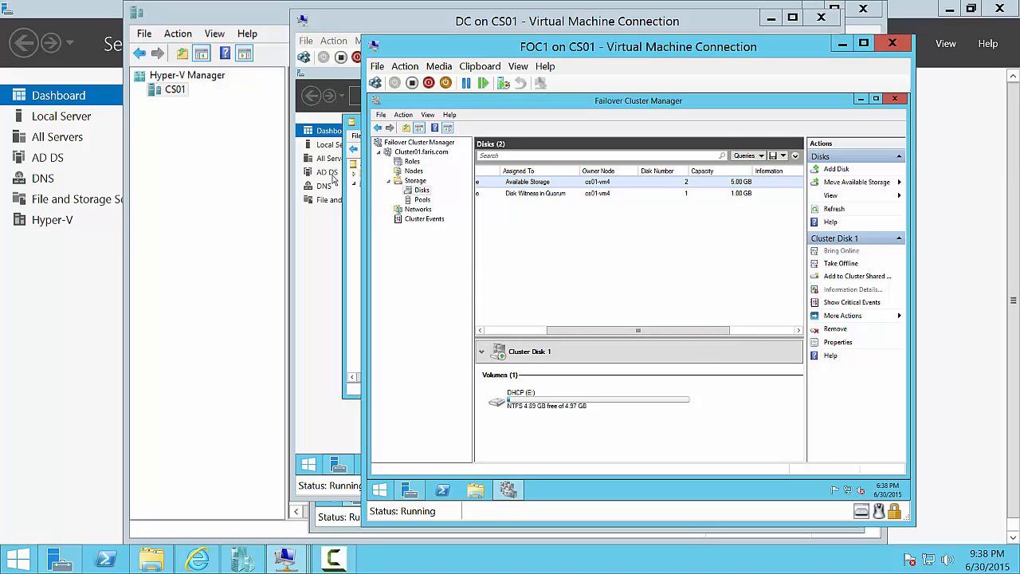
- Open the Roles view, then start and cancel the Configure Role wizard
left_click(407, 162)
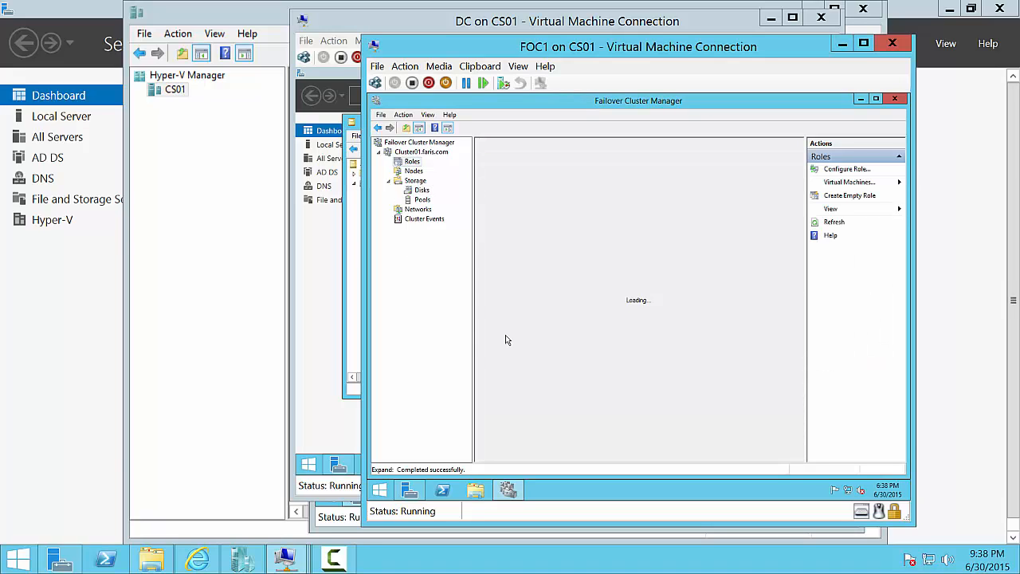
right_click(408, 164)
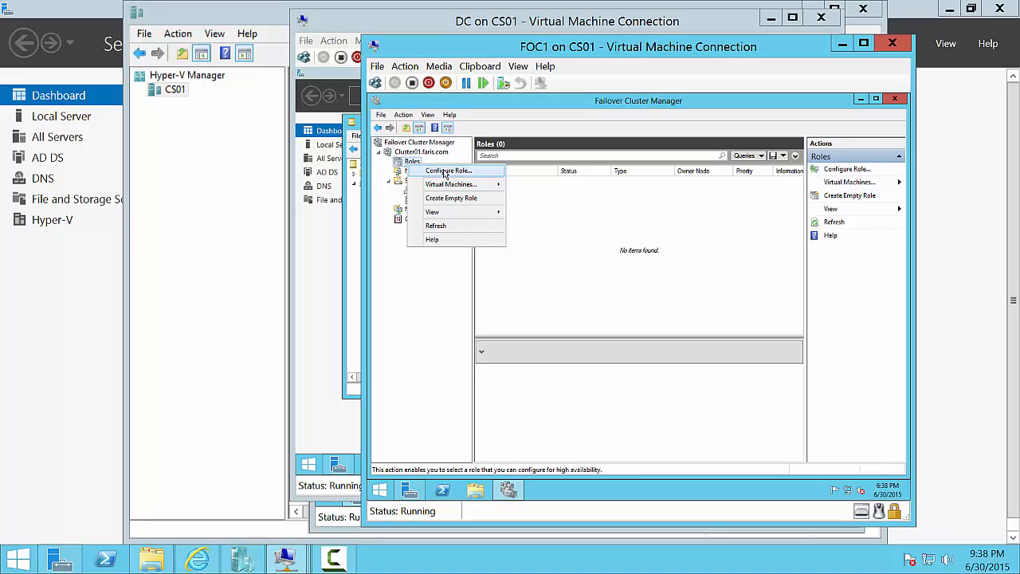
left_click(445, 173)
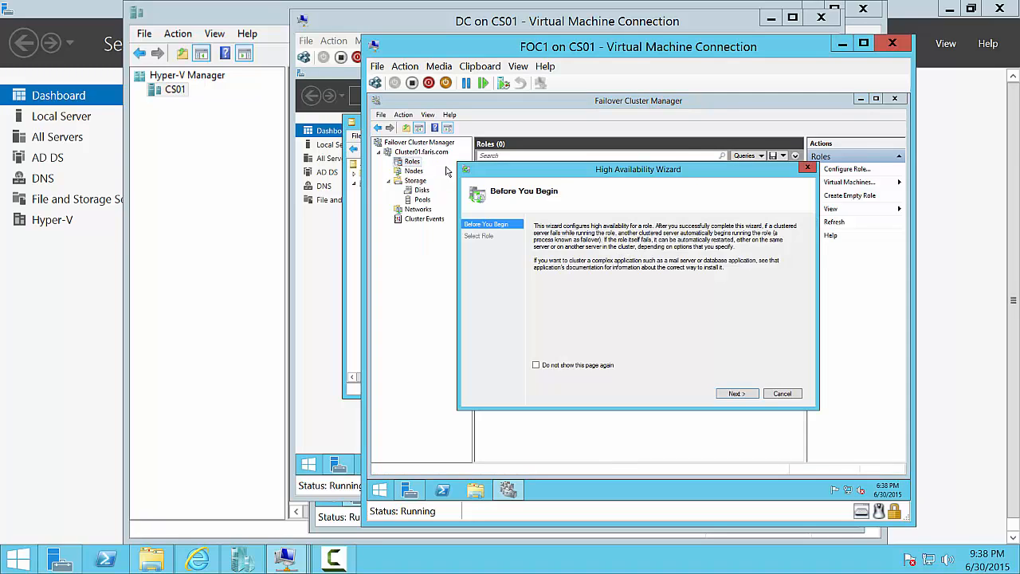
left_click(782, 394)
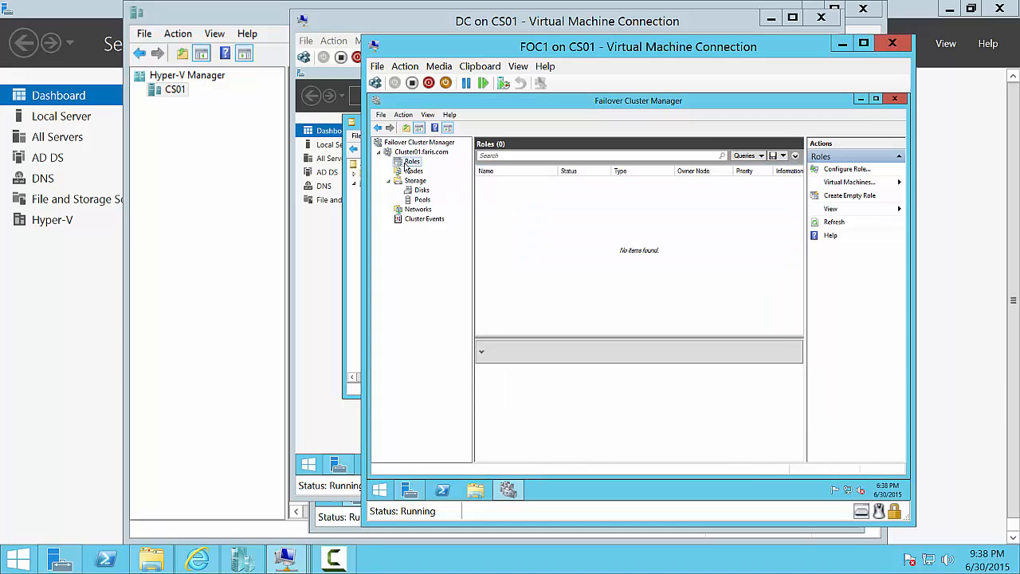
- Browse the Roles actions and Virtual Machines submenu, then bring up the Roles actions again
right_click(407, 165)
mouse_move(477, 184)
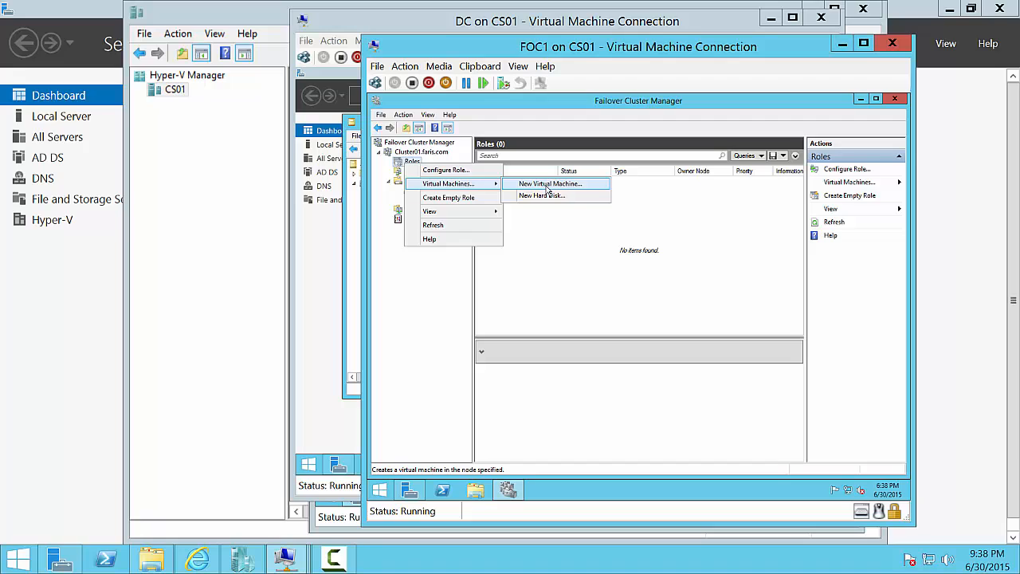
left_click(630, 256)
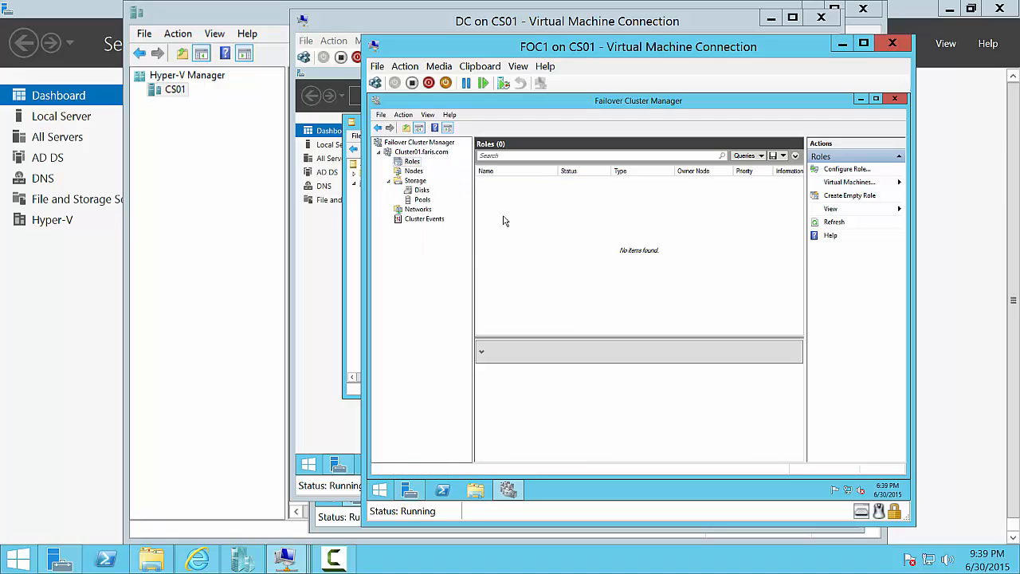
right_click(415, 161)
- Start Configure Role, pass Before You Begin, and select DHCP Server as the role
left_click(444, 169)
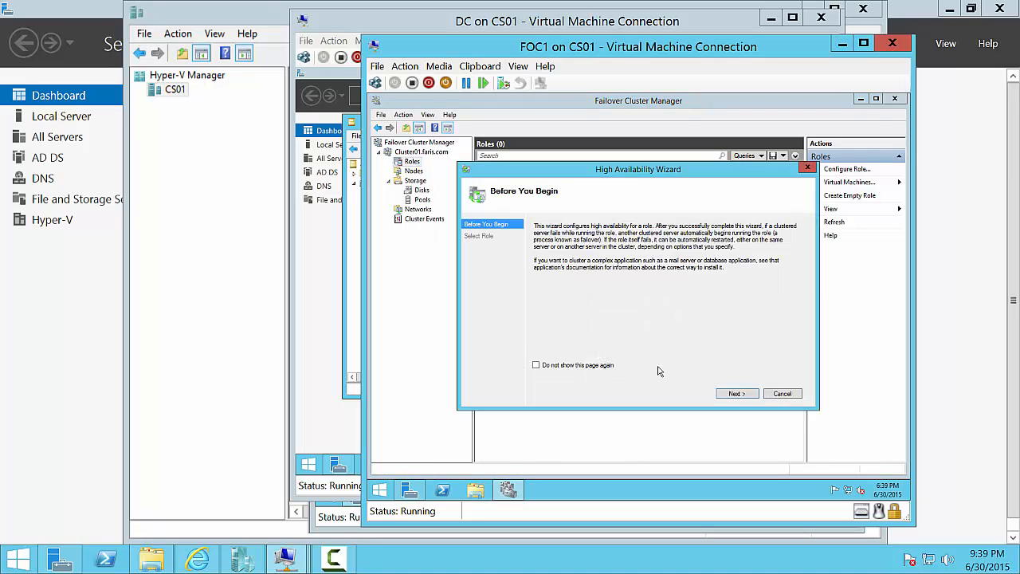
left_click(737, 394)
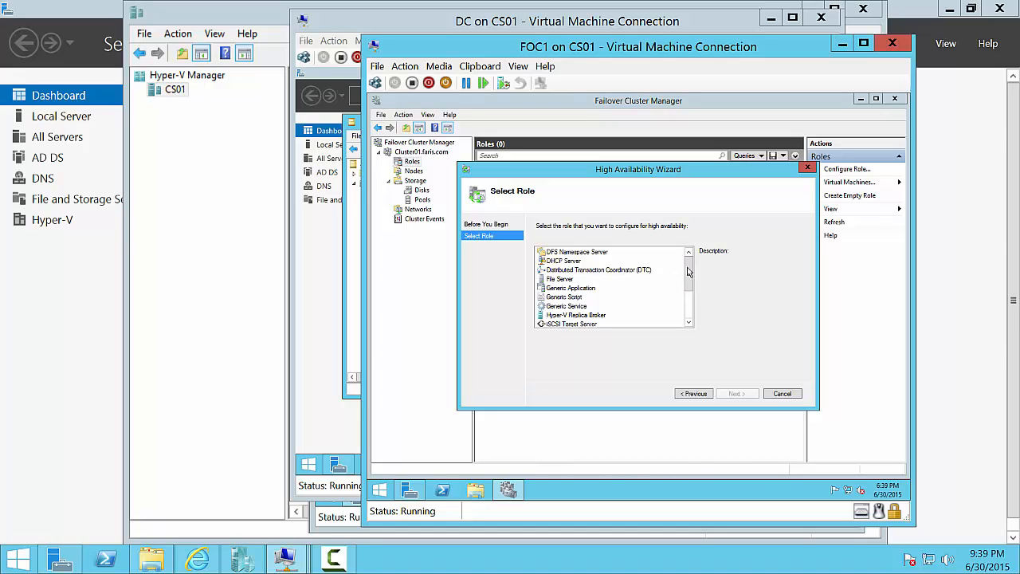
left_click_drag(689, 290, 699, 271)
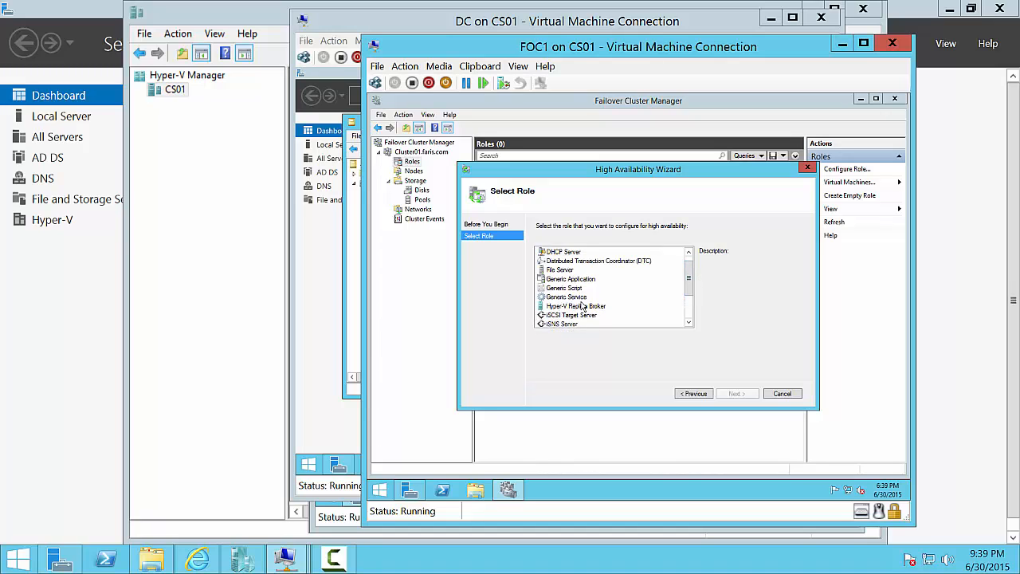
left_click_drag(688, 279, 690, 273)
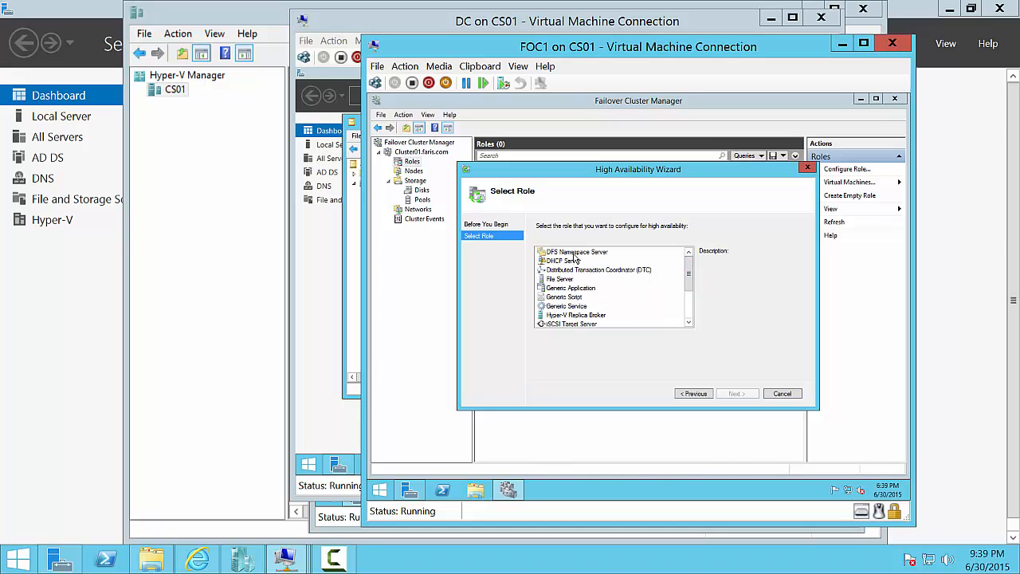
left_click(567, 261)
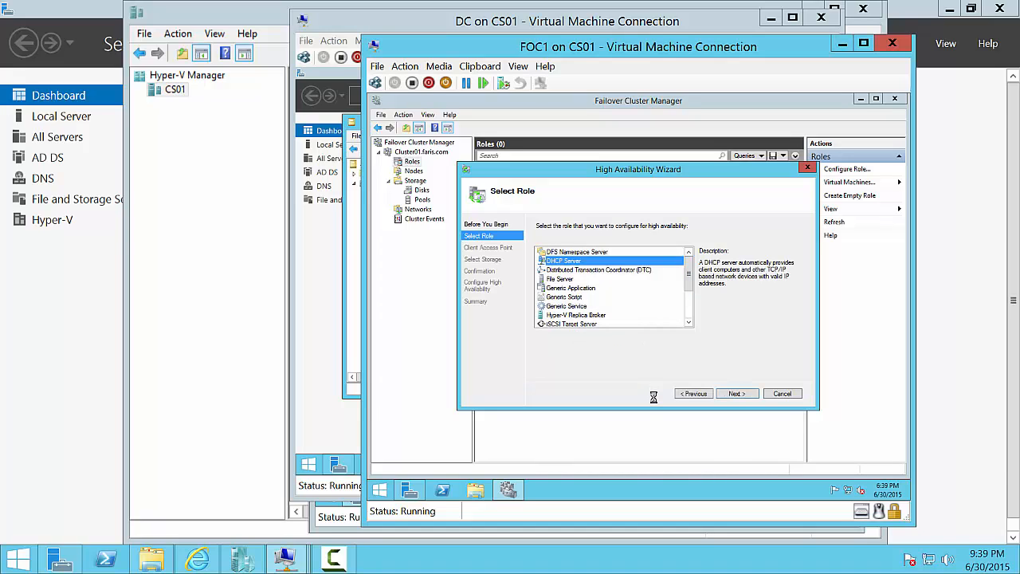
left_click(733, 399)
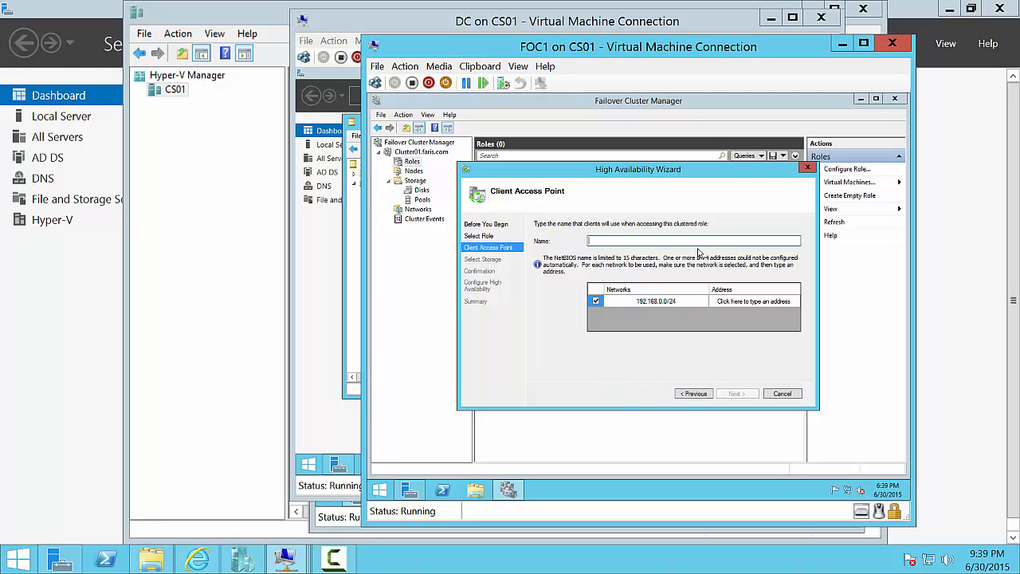
- Set the client access point to DHCPCluster01 with address 192.168.0.101
type("DHCPCluster01")
left_click(790, 301)
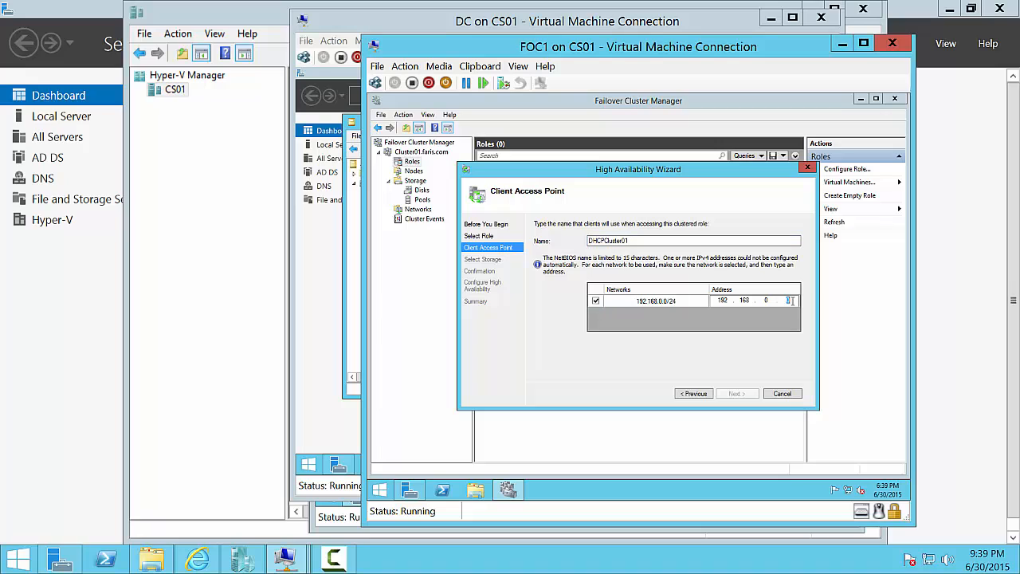
type("101")
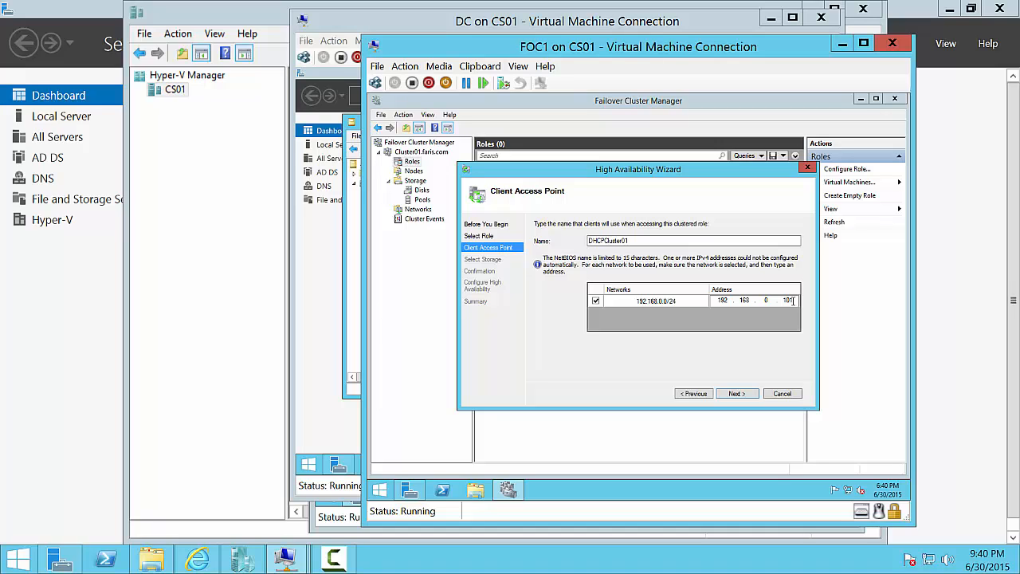
left_click(737, 396)
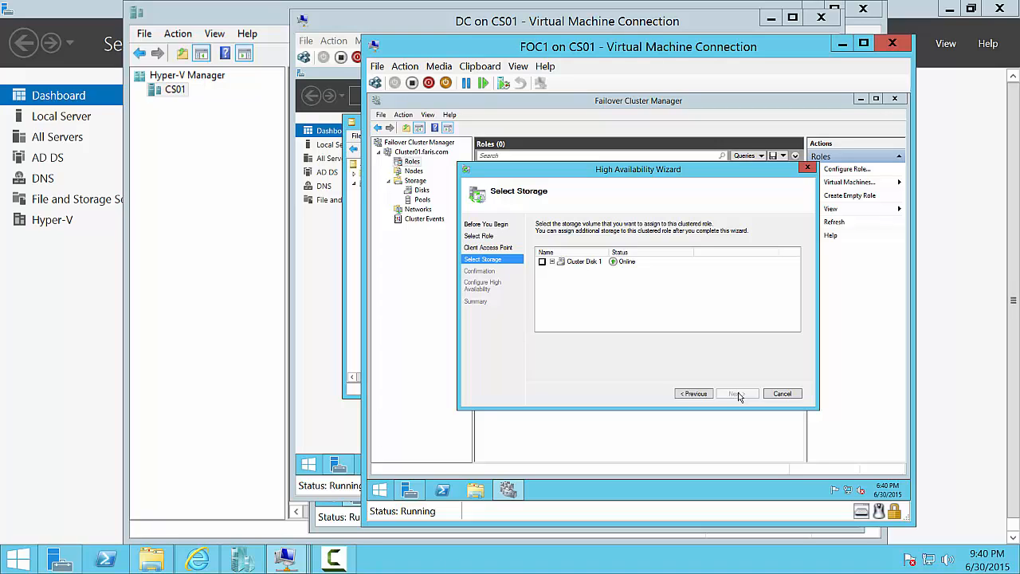
- Tick Cluster Disk 1 as the DHCP role's storage and proceed to Confirmation
left_click(551, 262)
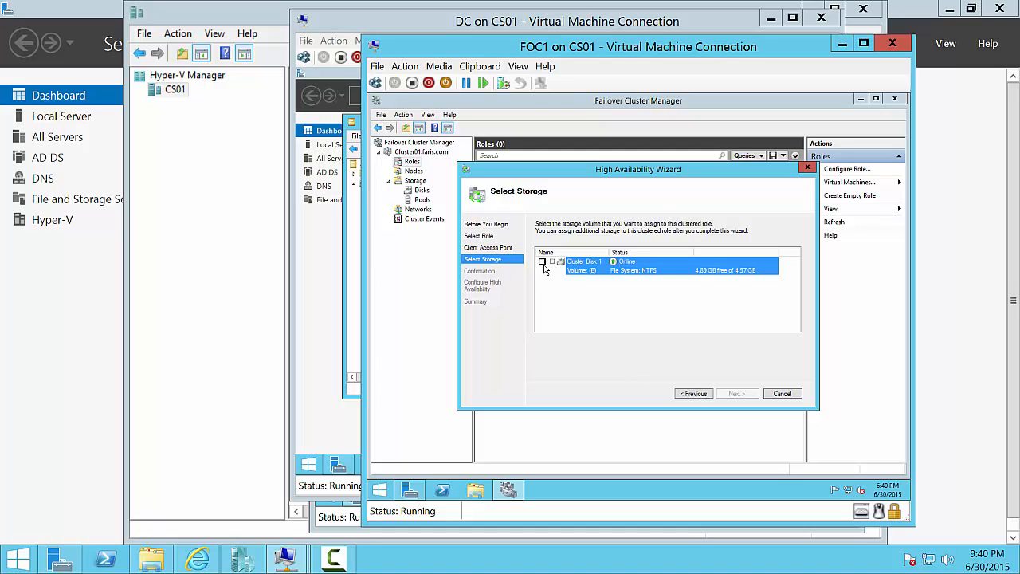
left_click(542, 262)
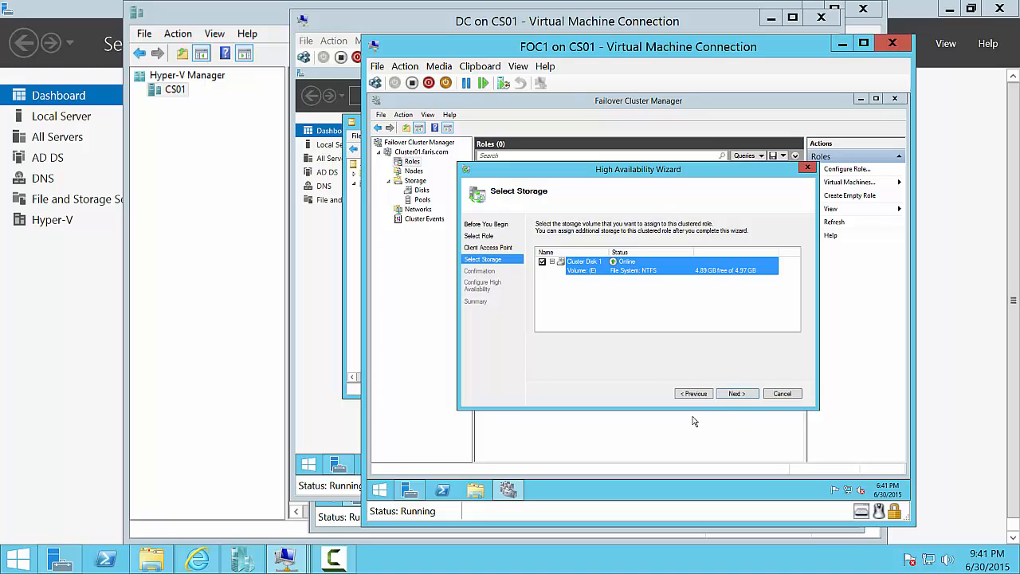
left_click(745, 395)
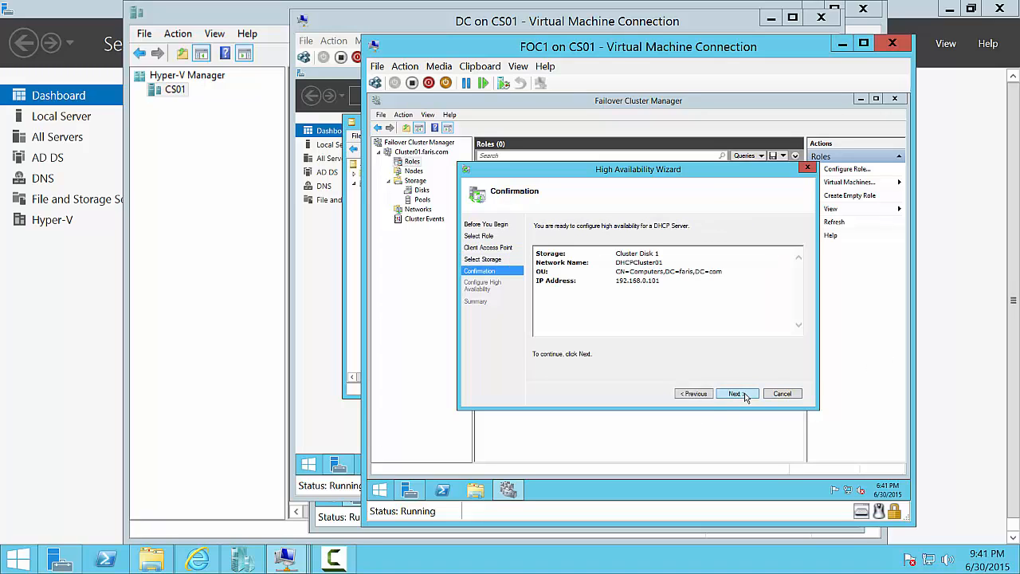
- Confirm the settings and finish the wizard once DHCPCluster01 is configured
left_click(735, 393)
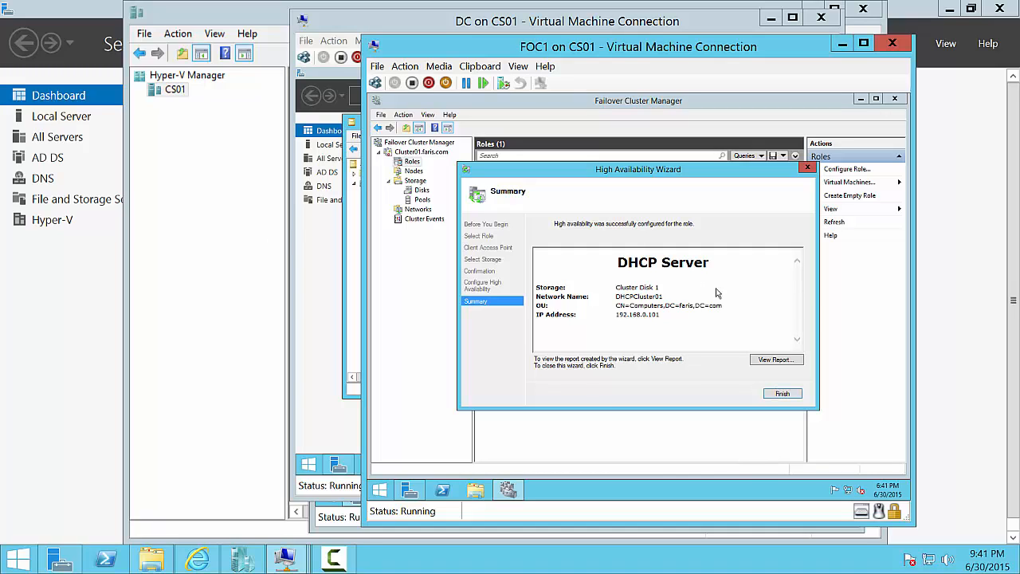
left_click(779, 394)
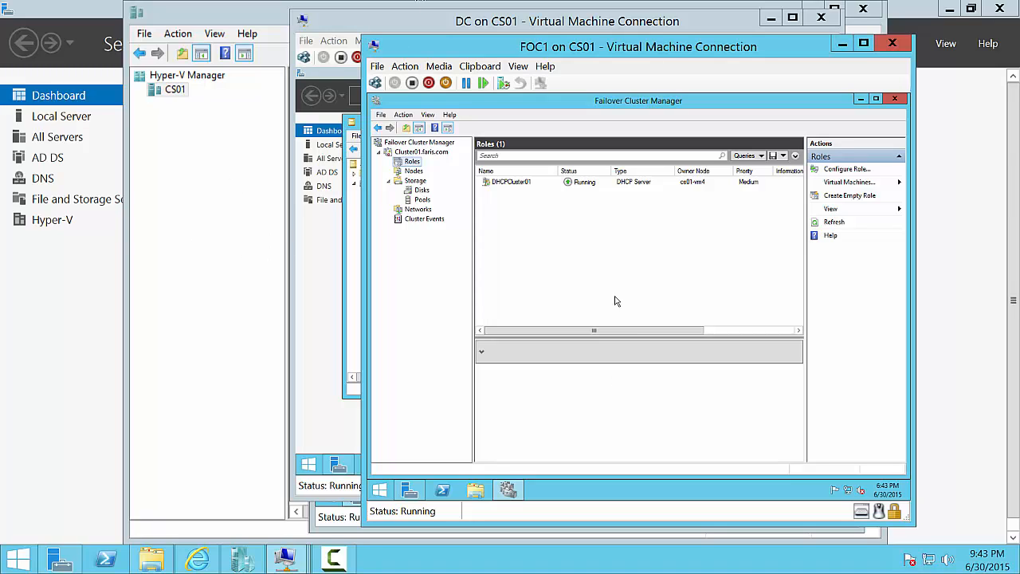
- Check DHCPCluster01 is Running on cs01-vm4 and view its actions without running any
left_click_drag(606, 331, 558, 291)
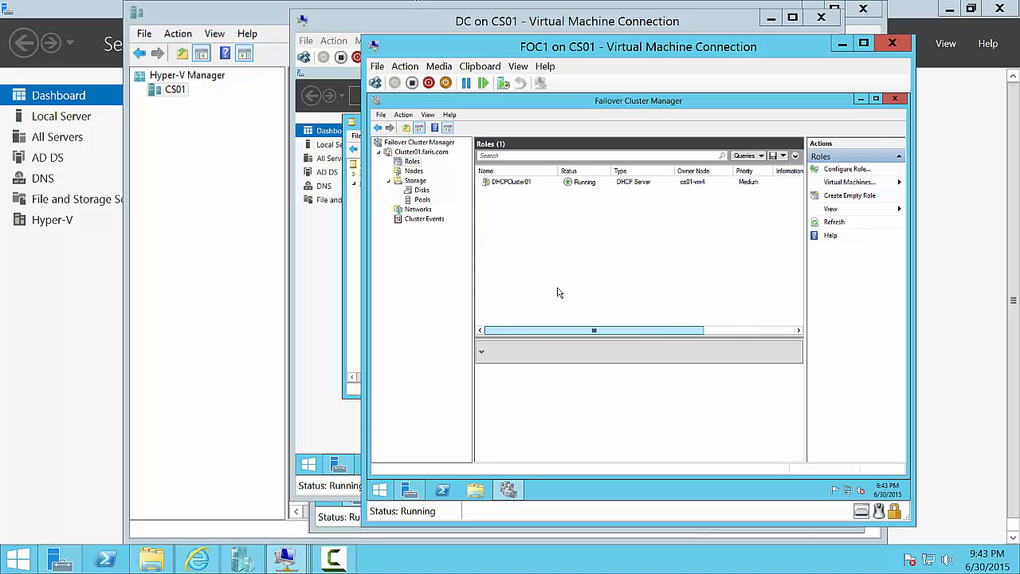
left_click(509, 187)
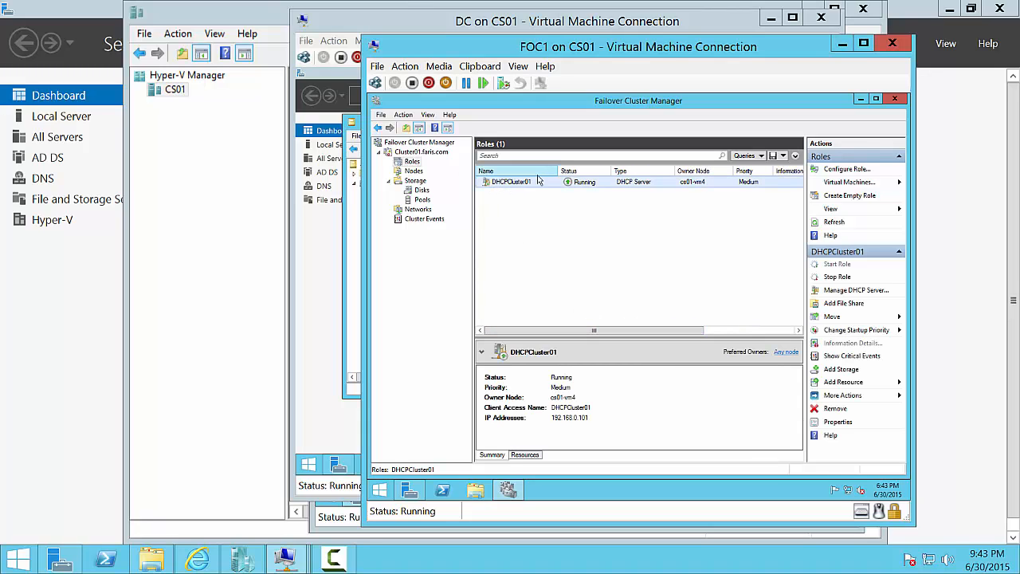
right_click(524, 188)
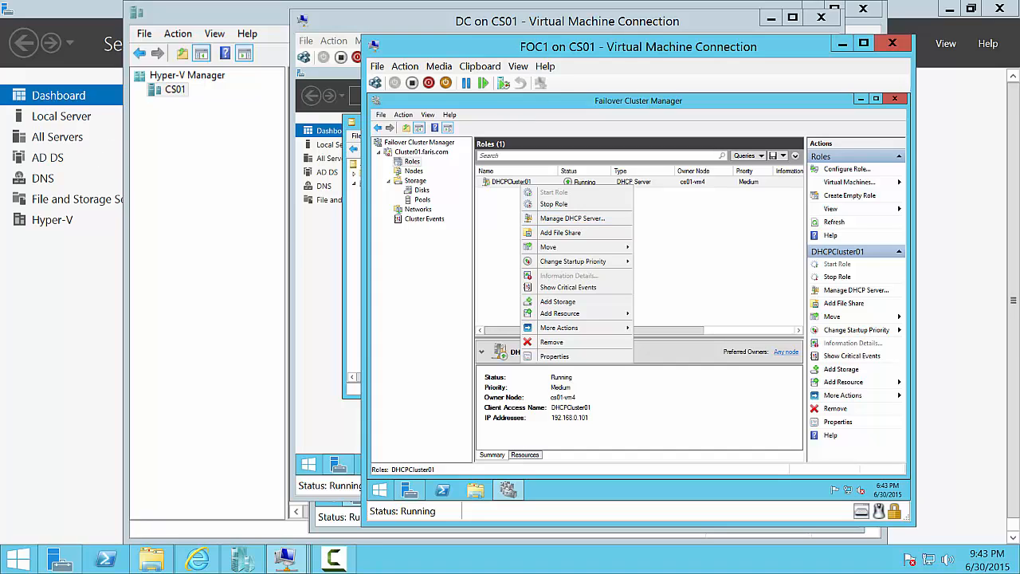
left_click(449, 301)
- Open Cluster Disk 1 Properties, review Dependencies, General and Advanced Policies, then cancel
left_click(422, 190)
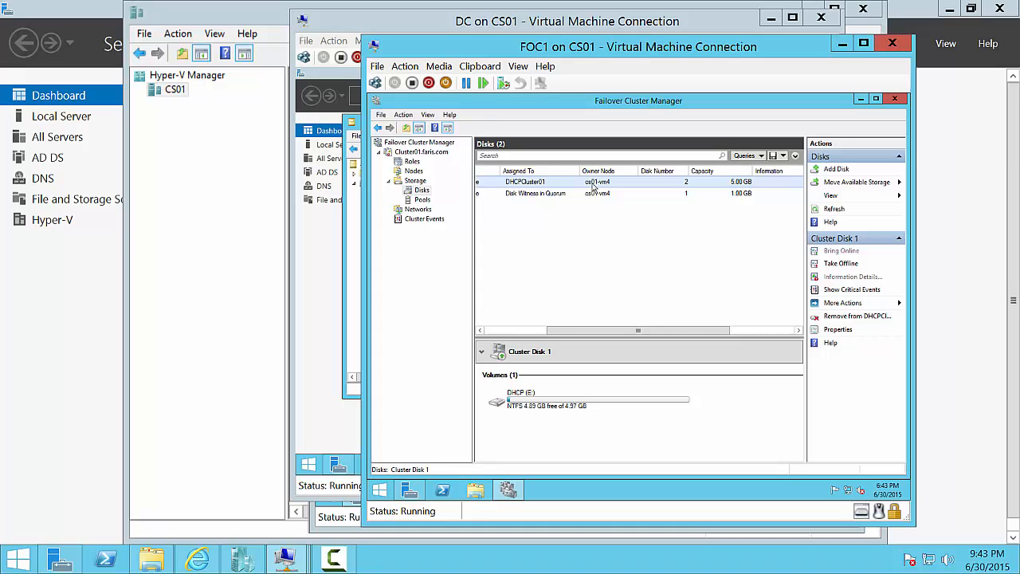
right_click(593, 185)
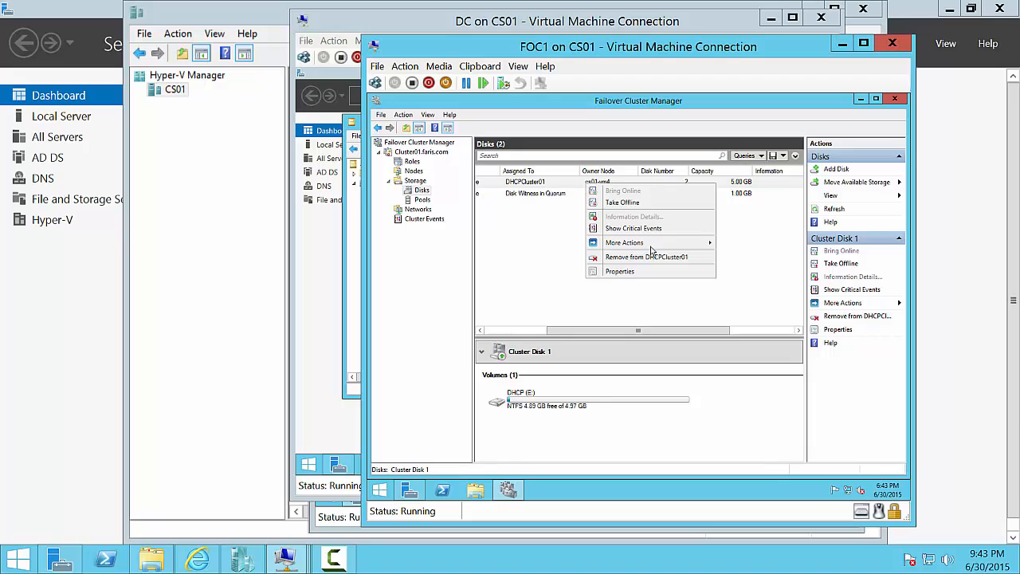
mouse_move(652, 244)
left_click(629, 272)
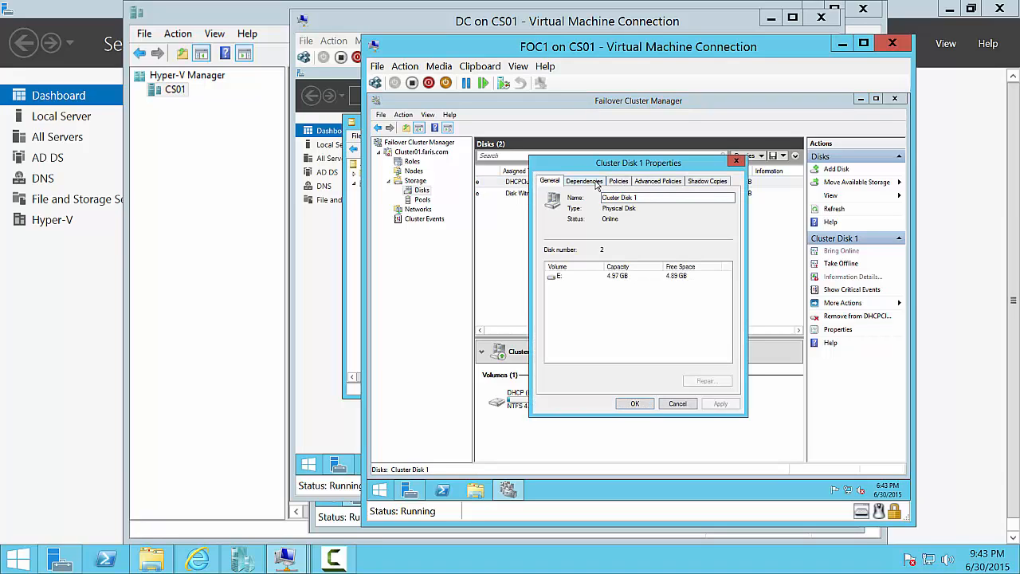
left_click(595, 182)
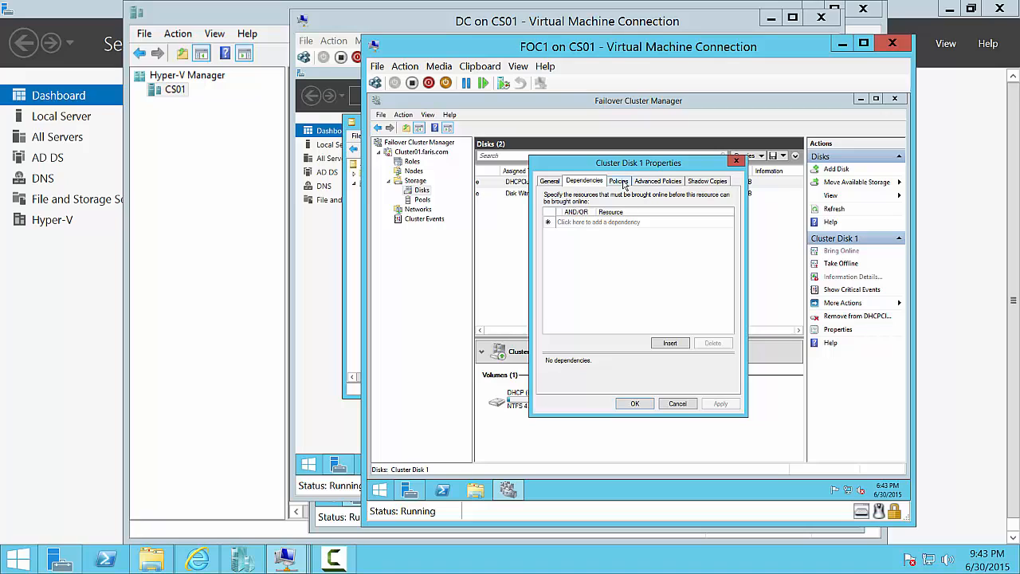
left_click(550, 181)
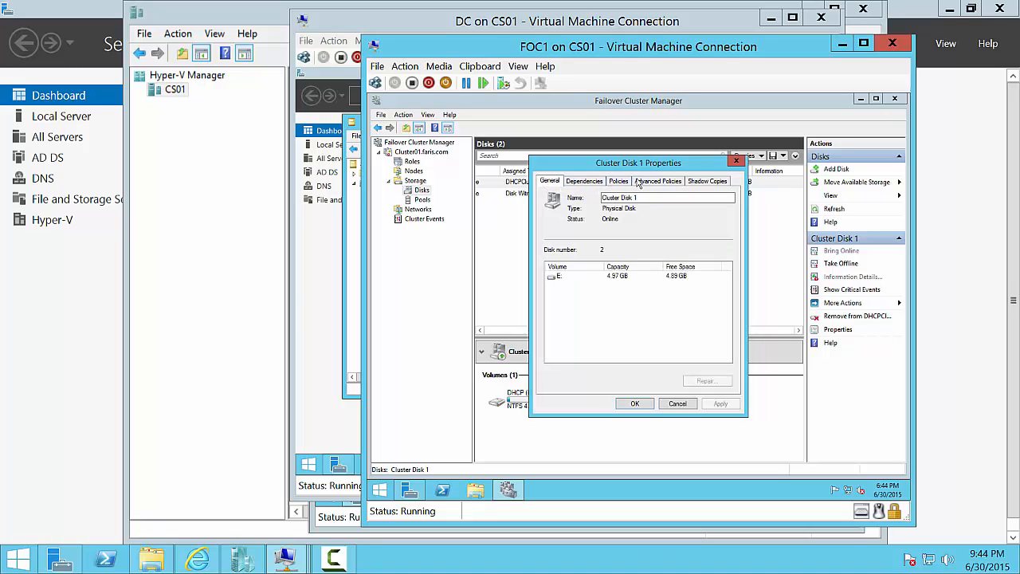
left_click(663, 178)
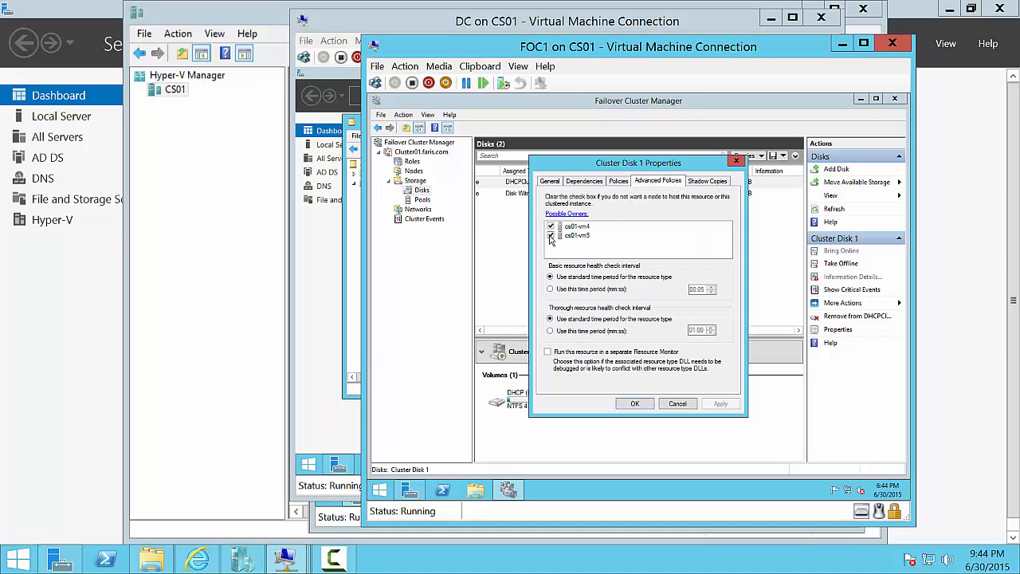
left_click(677, 404)
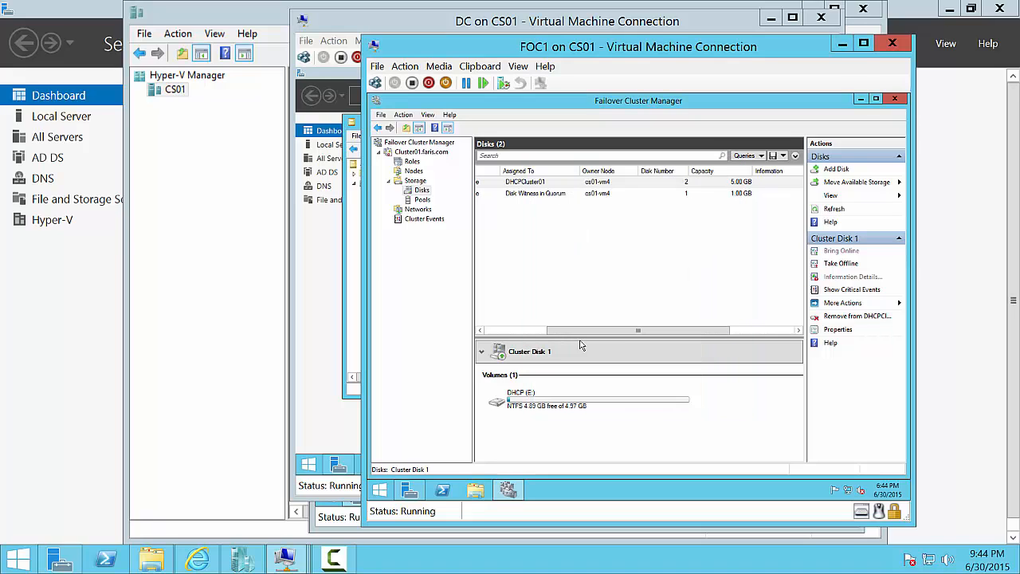
- Return to Roles and browse DHCPCluster01's Move options without choosing any
left_click(412, 161)
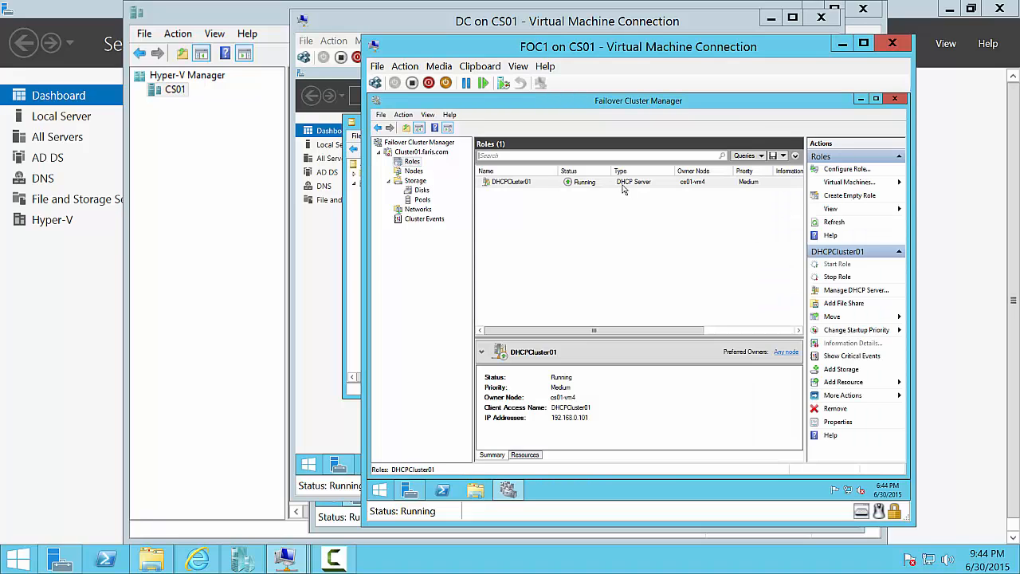
right_click(625, 185)
mouse_move(700, 247)
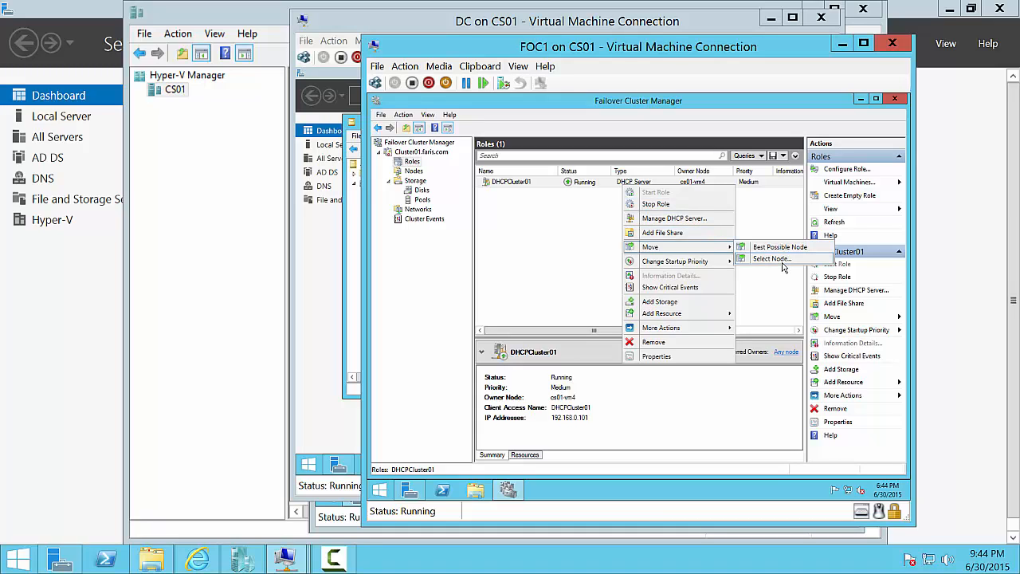
left_click(781, 288)
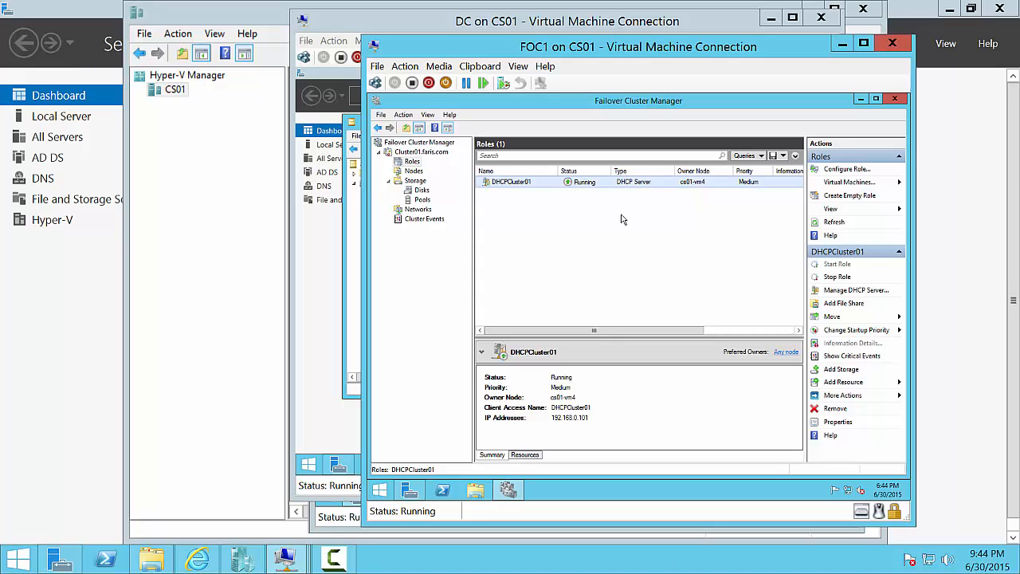
right_click(579, 183)
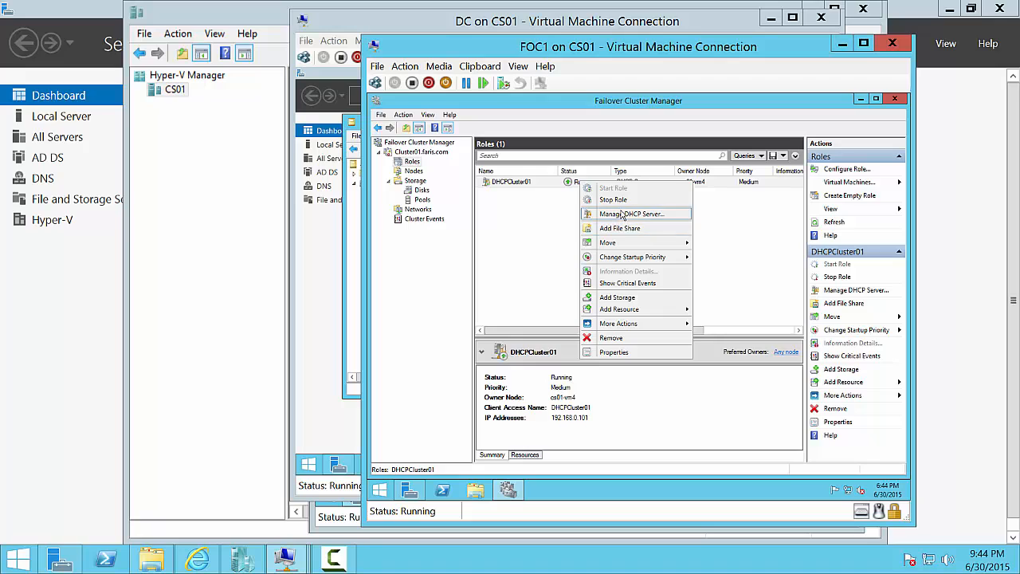
left_click(509, 314)
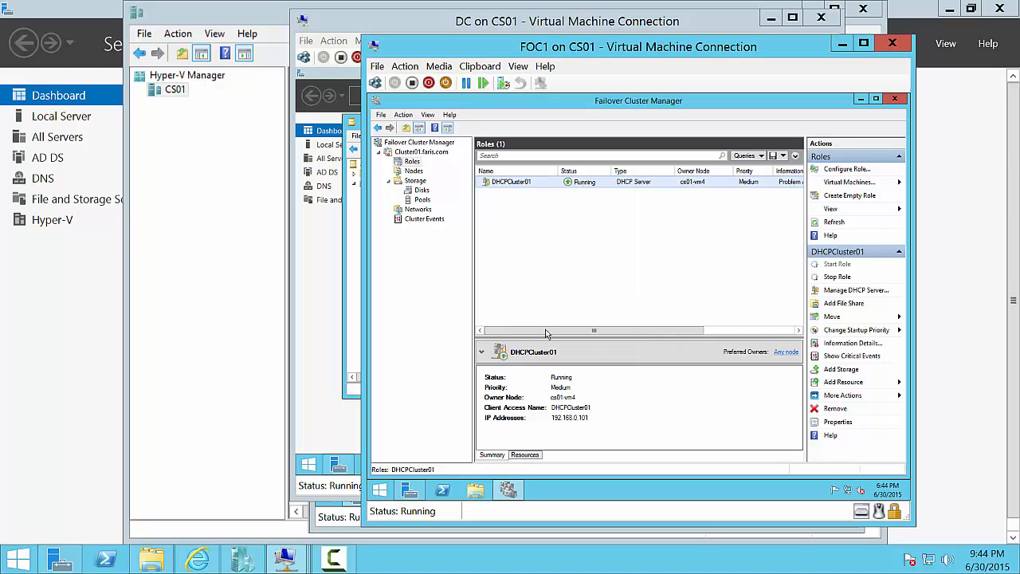
left_click_drag(550, 331, 657, 346)
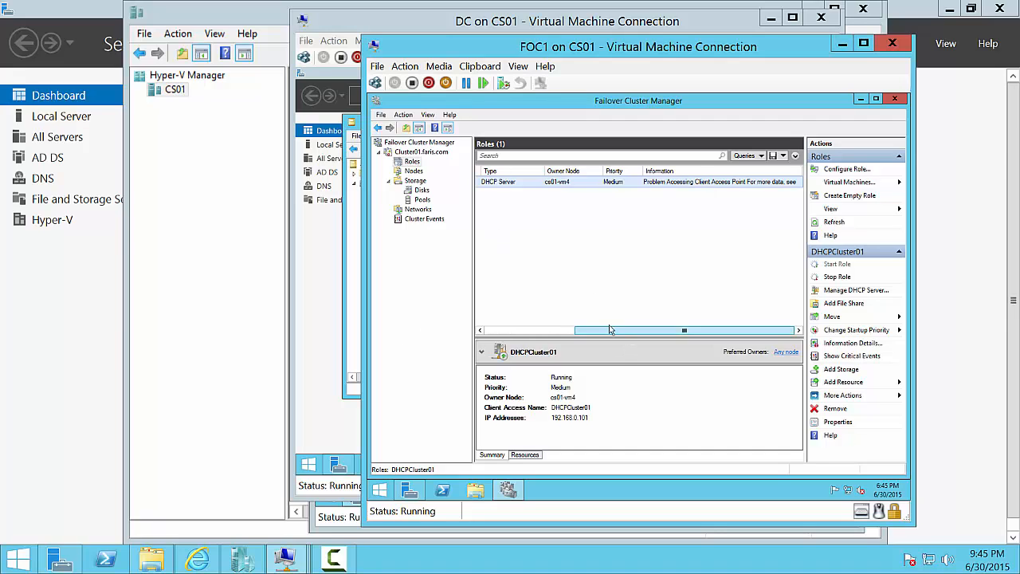
left_click_drag(623, 331, 527, 332)
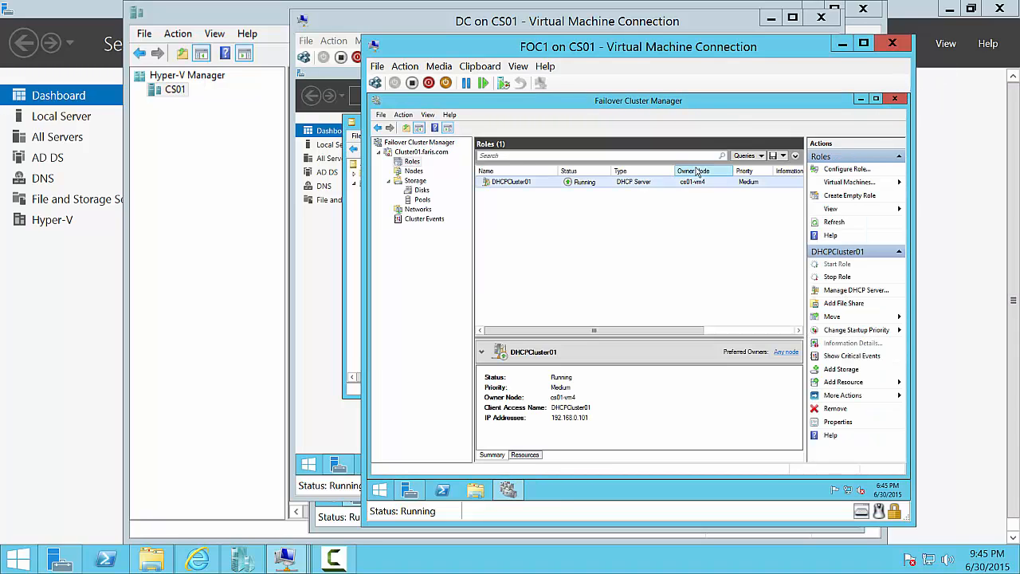
- Open Manage DHCP Server for dhcpcluster01, expand it, then close the console
left_click(833, 291)
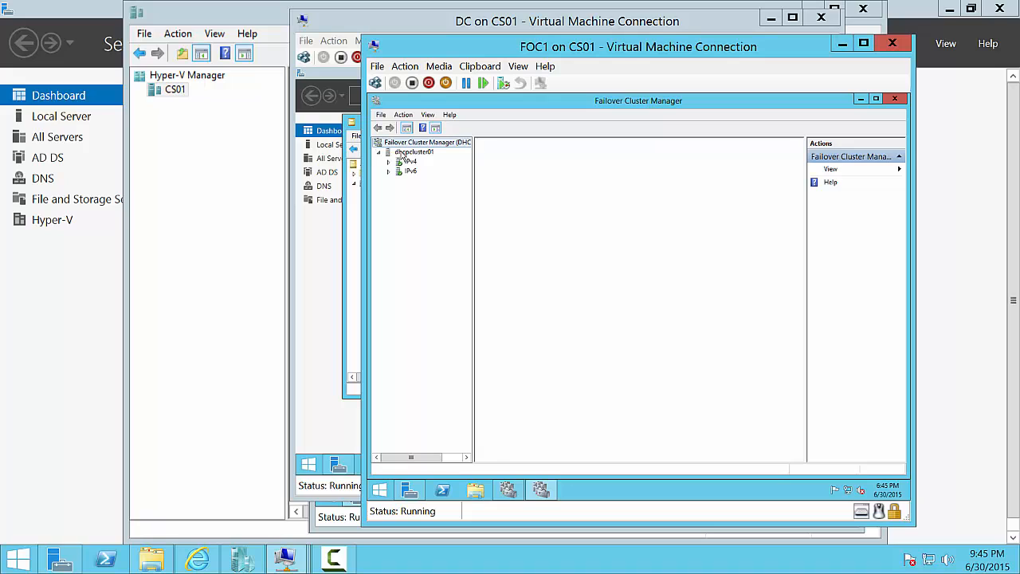
left_click(406, 162)
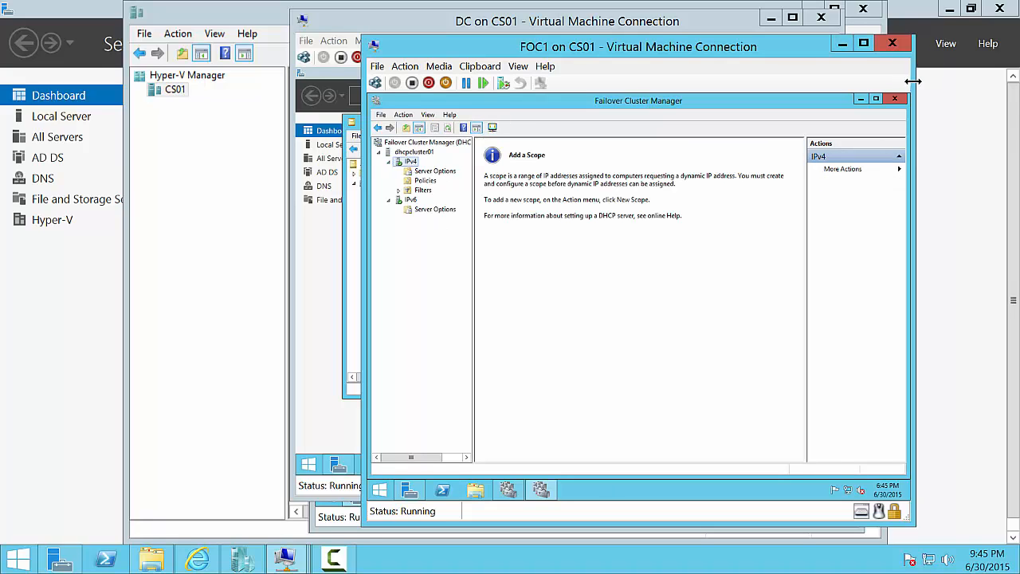
left_click(894, 99)
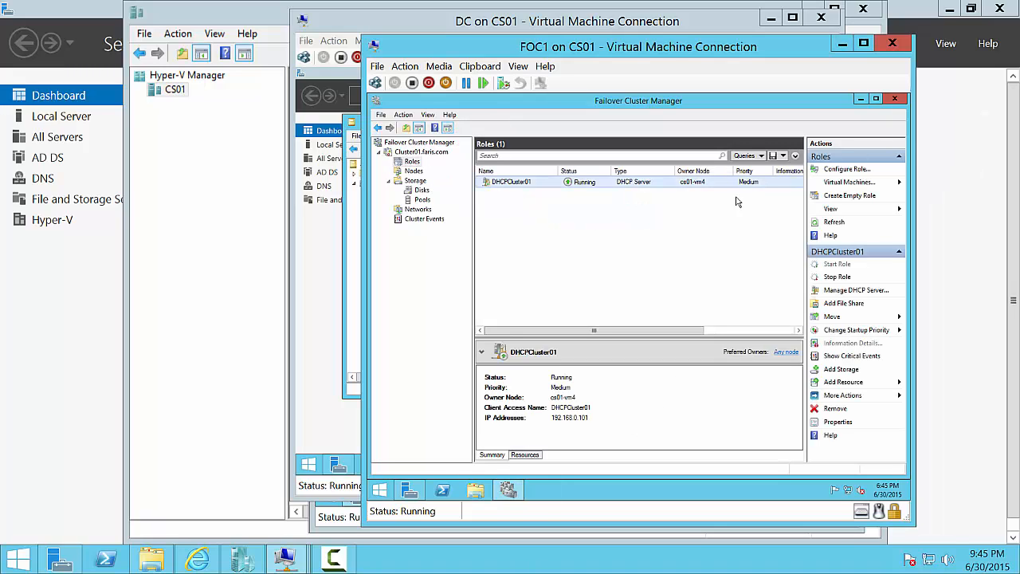
- Reopen the dhcpcluster01 DHCP console and show its IPv4 Server Options
left_click(873, 293)
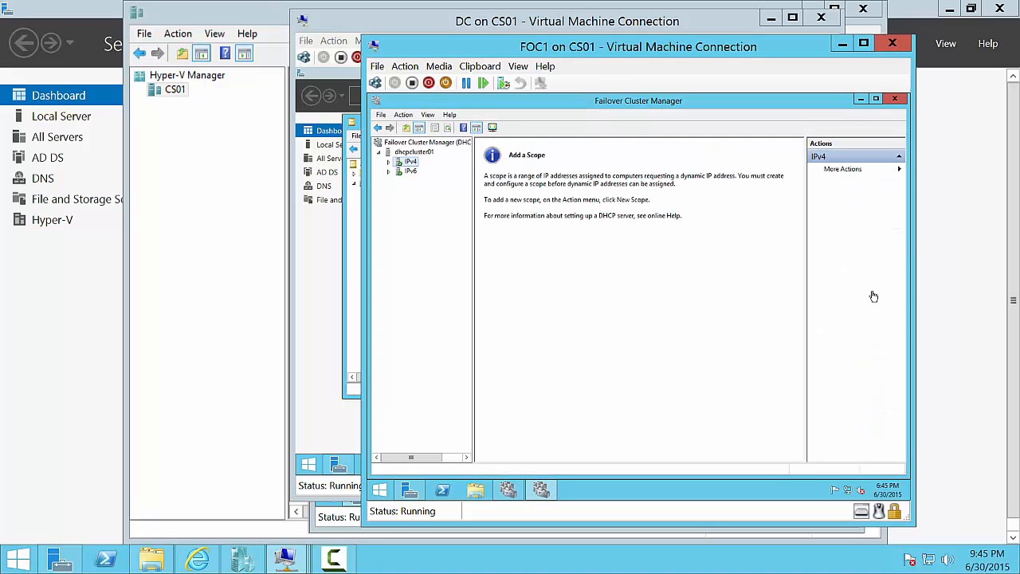
left_click(408, 489)
left_click(833, 121)
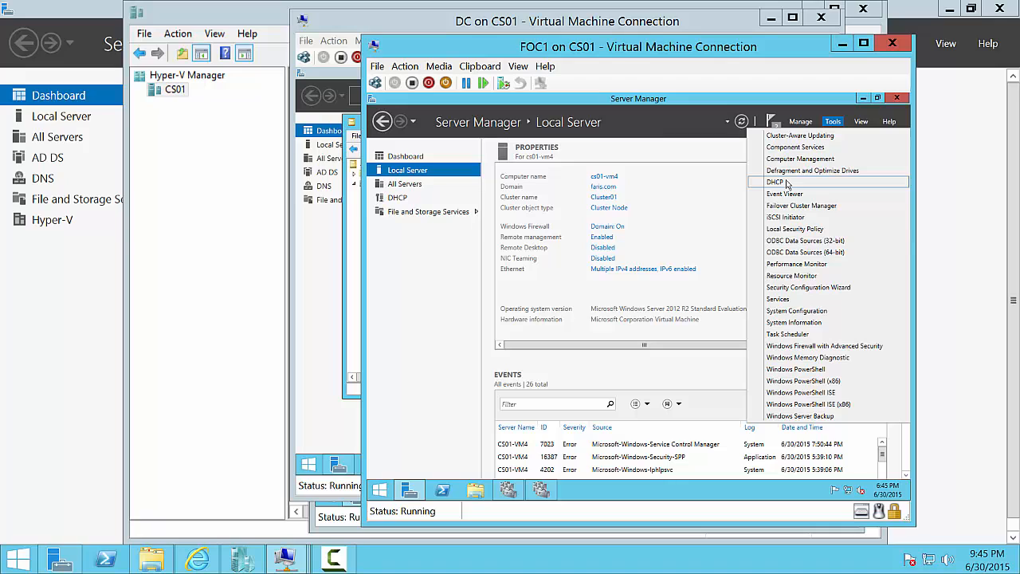
left_click(542, 490)
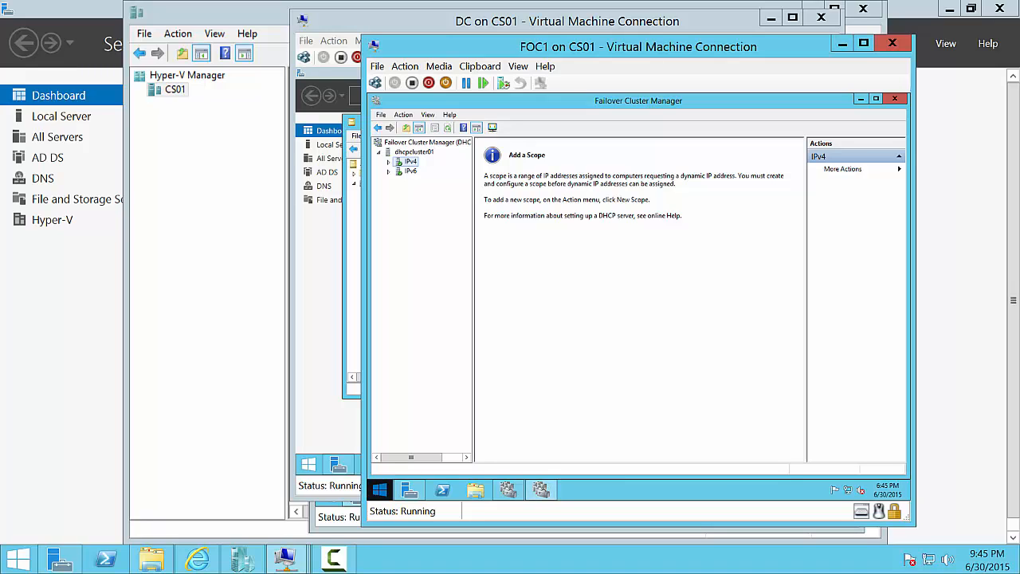
left_click(389, 162)
left_click(421, 172)
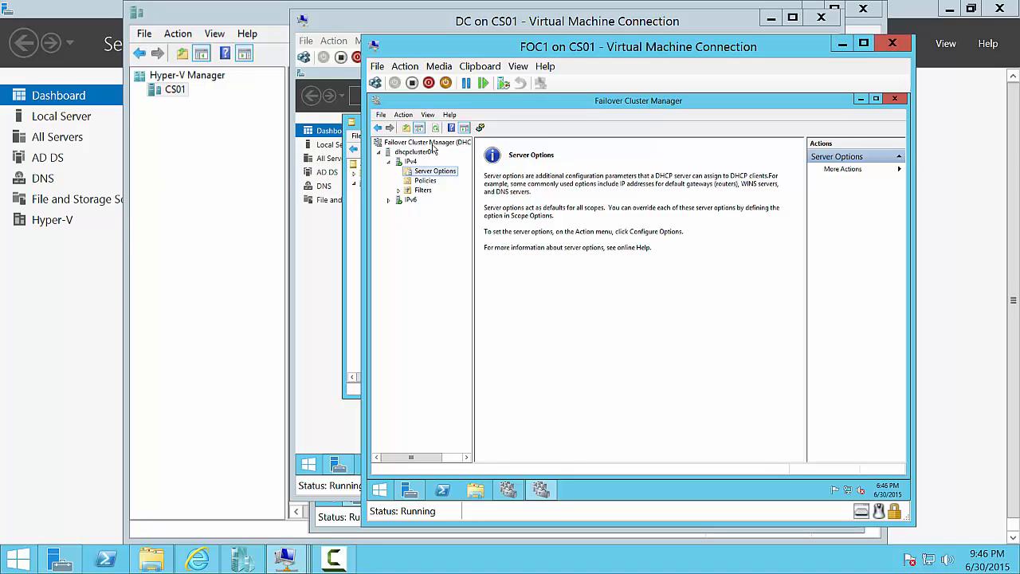
- Start a new IPv4 scope named Private with range 192.168.0.150 to 192.168.0.254
right_click(404, 162)
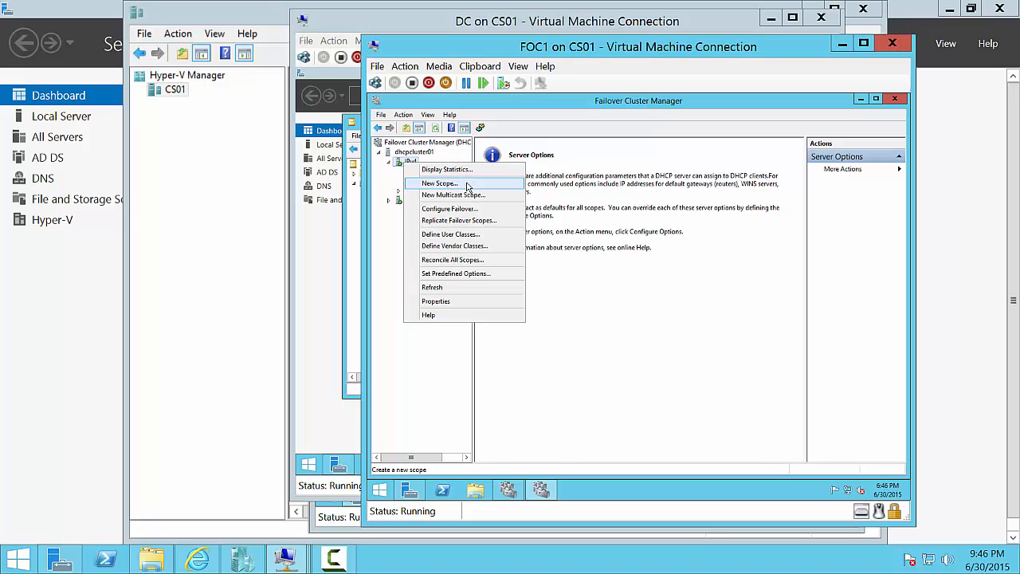
left_click(468, 186)
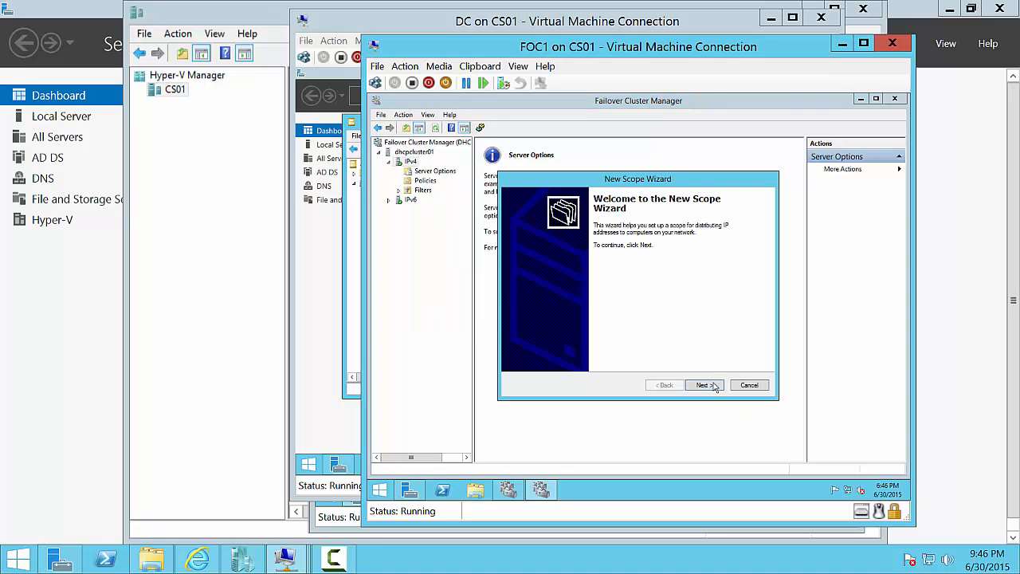
left_click(715, 386)
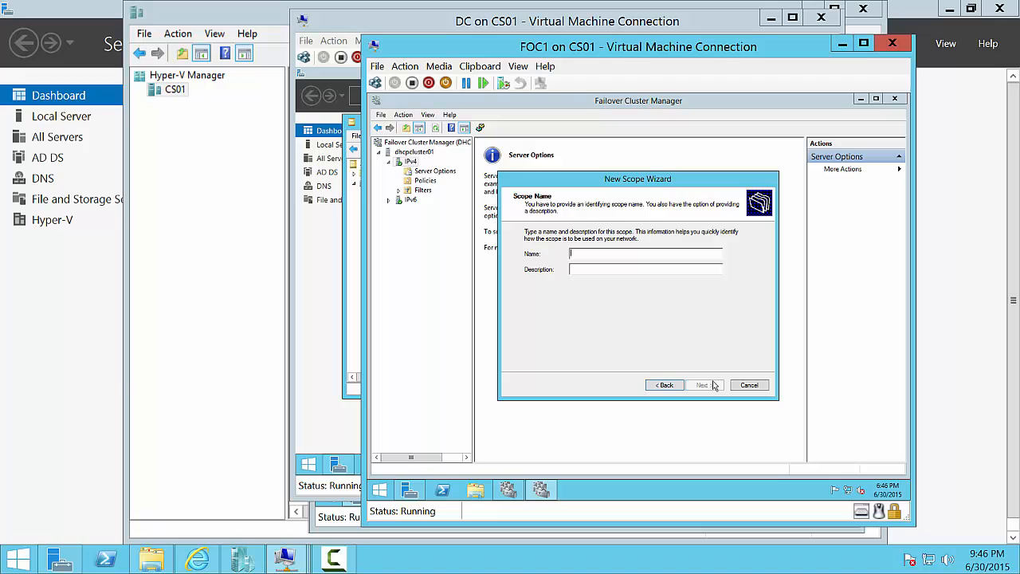
type("Private")
left_click(702, 387)
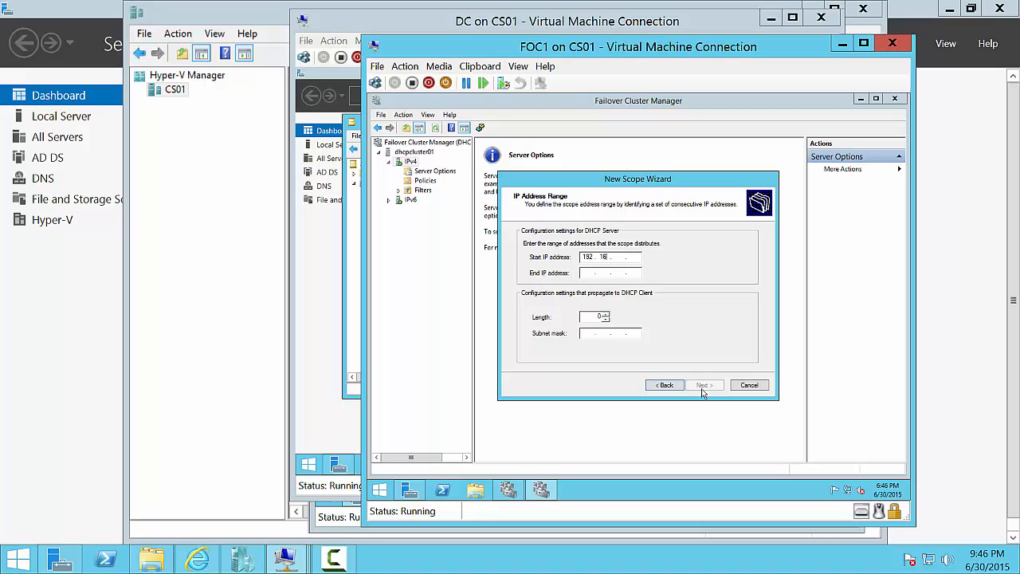
type("192.168.0.18550")
key("Tab")
type("15")
type("2.168.0.")
type("254")
- Skip exclusions, keep the default lease duration, defer DHCP options, and finish the scope wizard
left_click(701, 386)
left_click(701, 386)
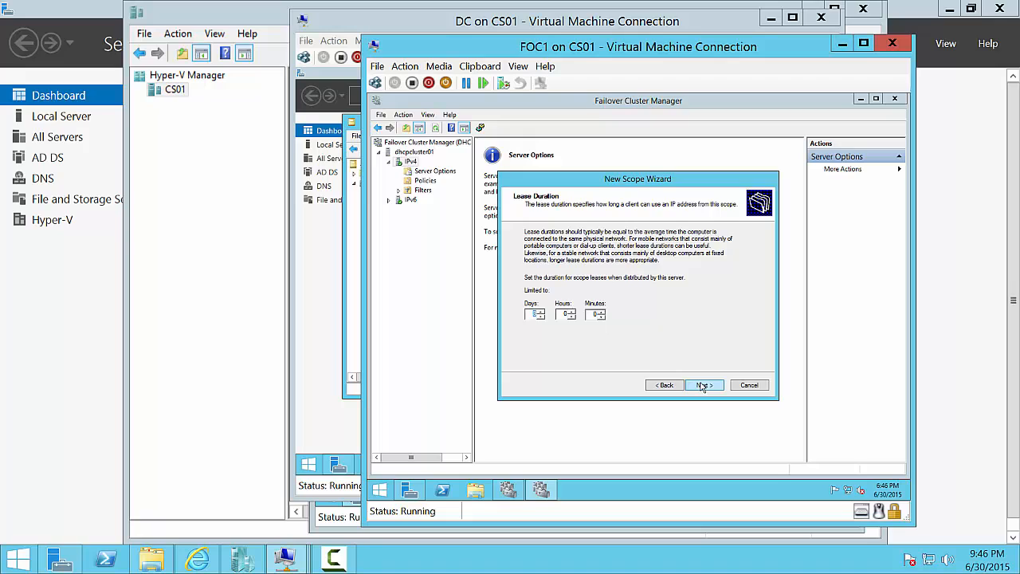
left_click(702, 386)
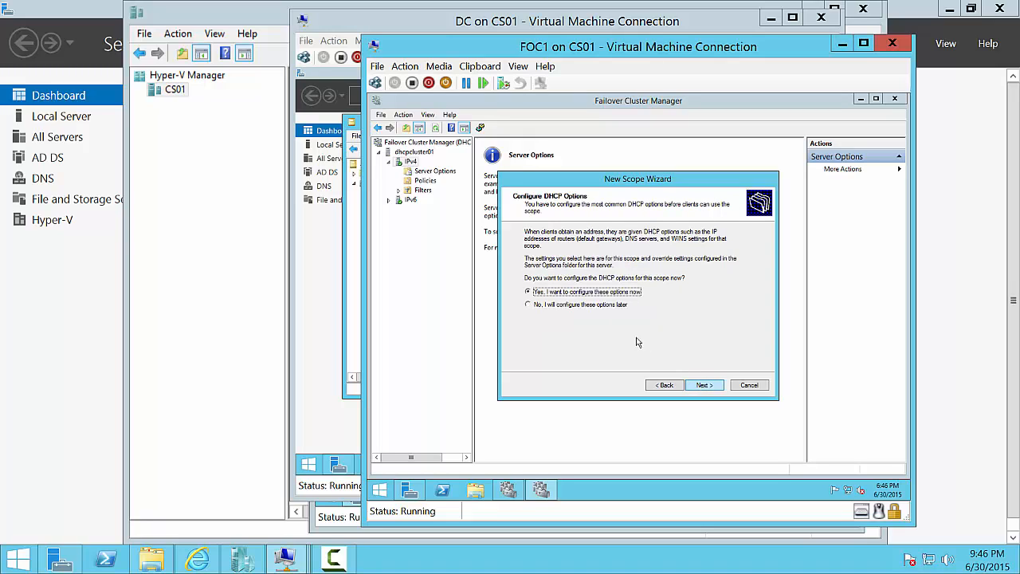
left_click(608, 305)
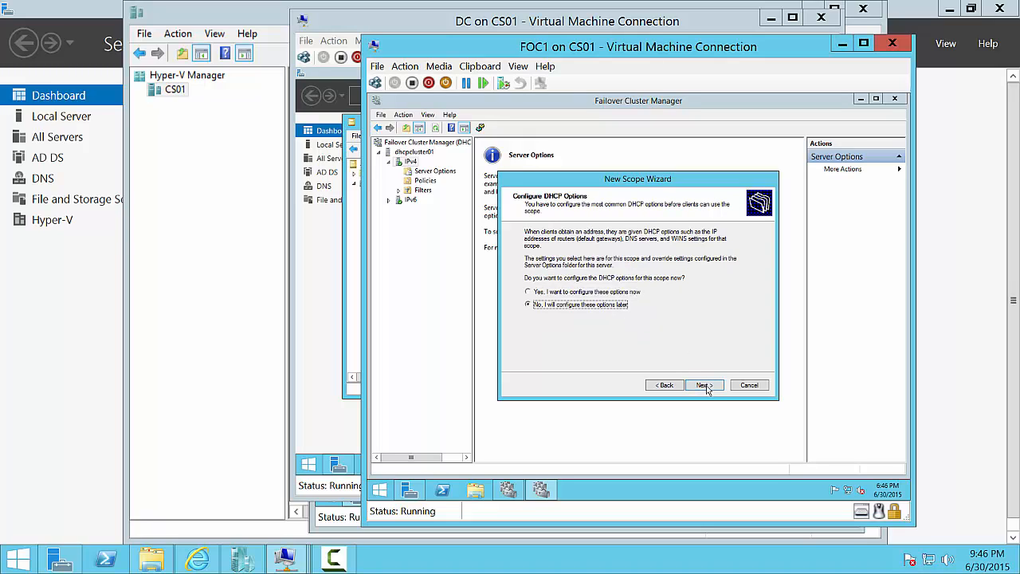
left_click(704, 385)
left_click(706, 386)
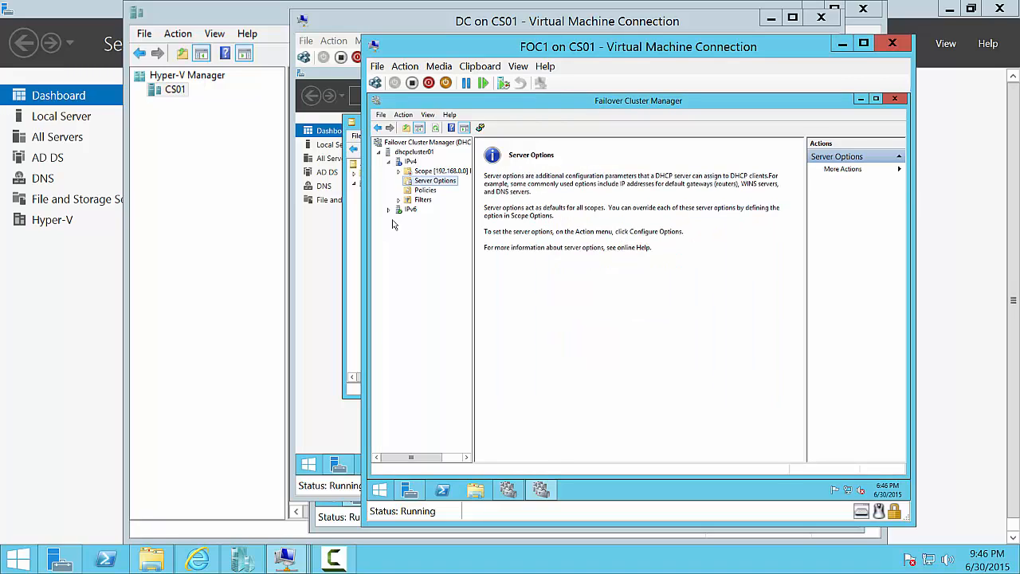
left_click(399, 162)
- Expand IPv4 and activate the inactive 192.168.0.0 Private scope
right_click(399, 162)
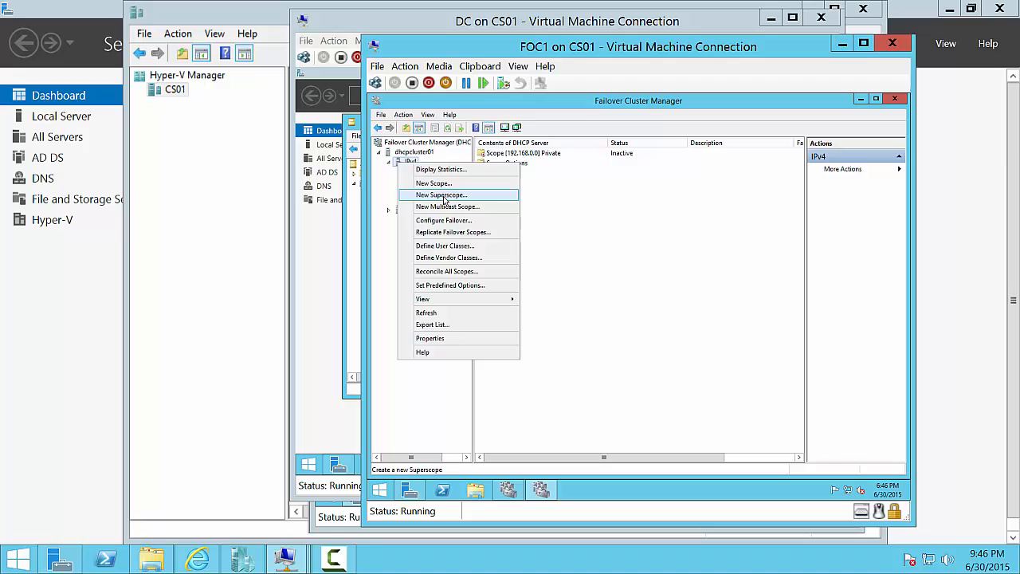
left_click(445, 198)
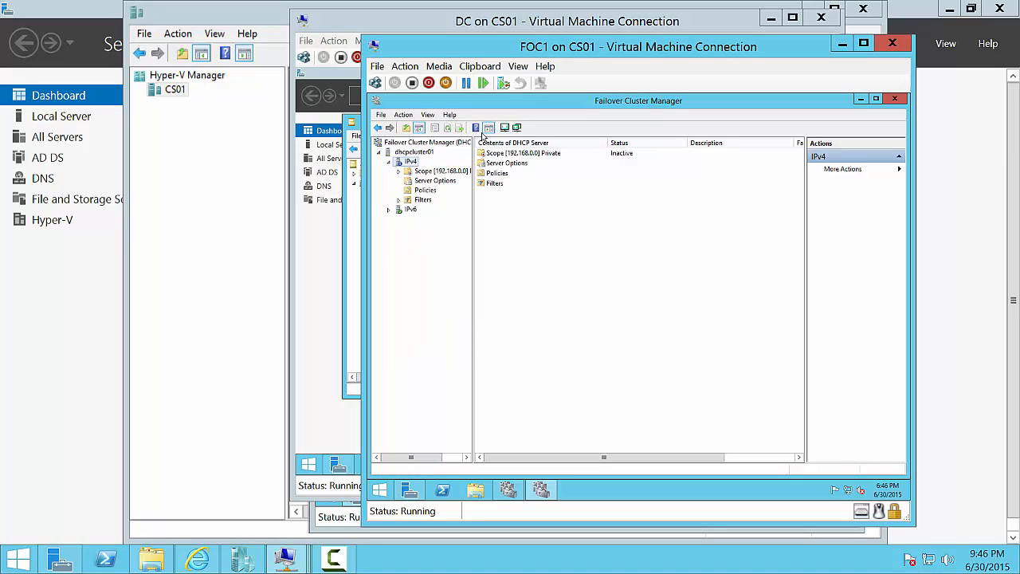
right_click(410, 164)
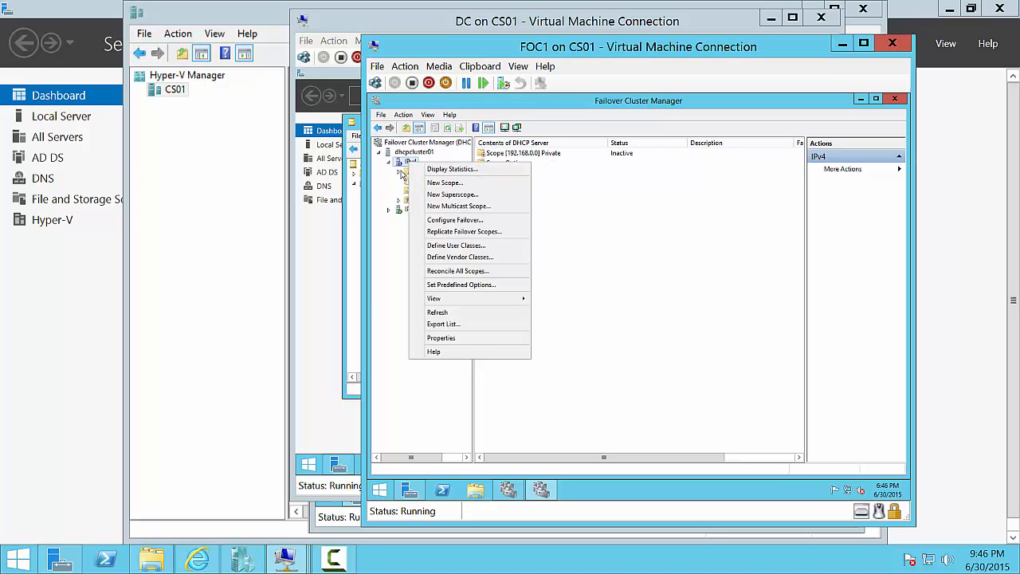
left_click(399, 171)
right_click(422, 172)
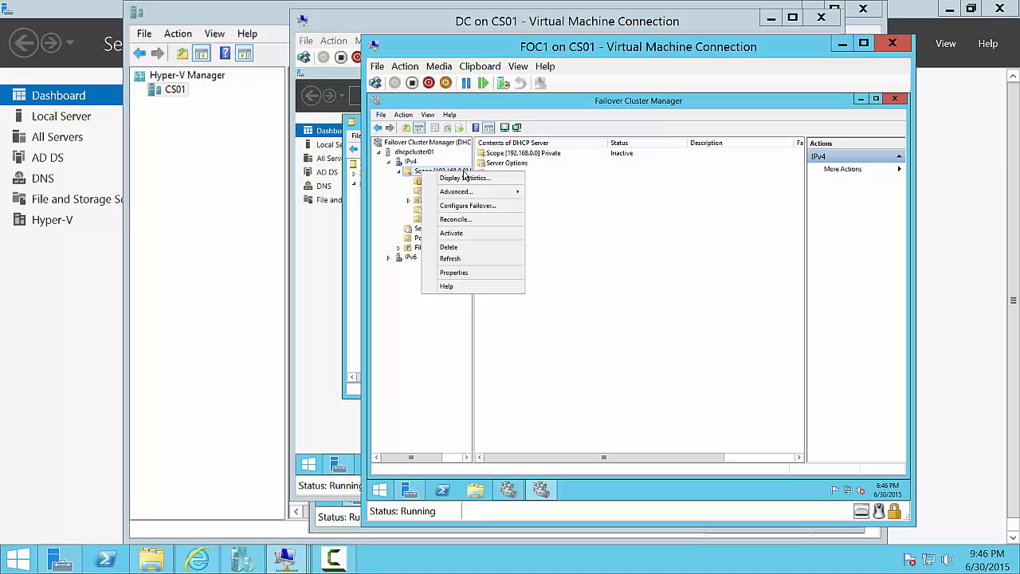
left_click(478, 235)
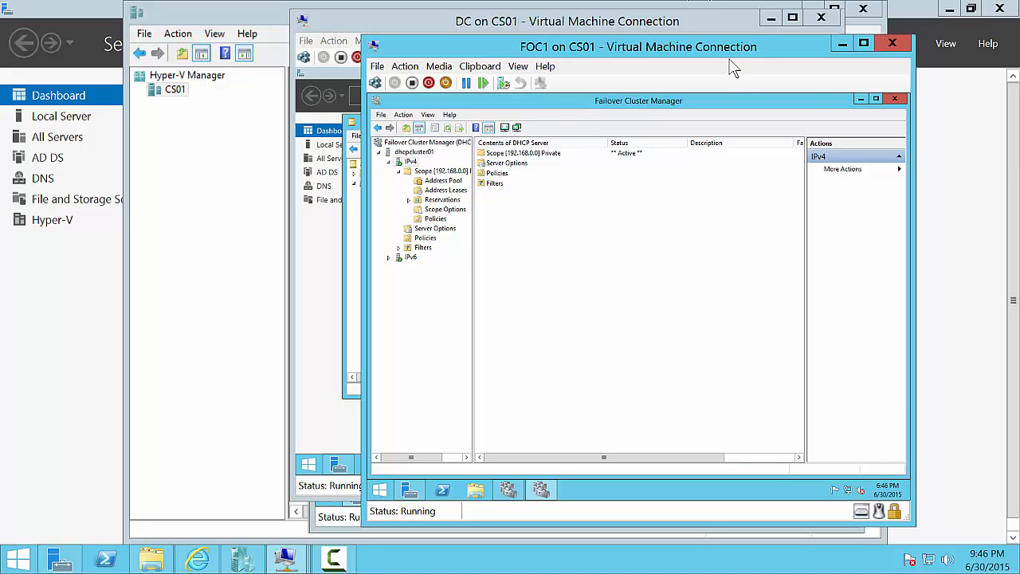
- Maximize and restore the Failover Cluster Manager window, then shrink it to reveal Server Manager
left_click(876, 99)
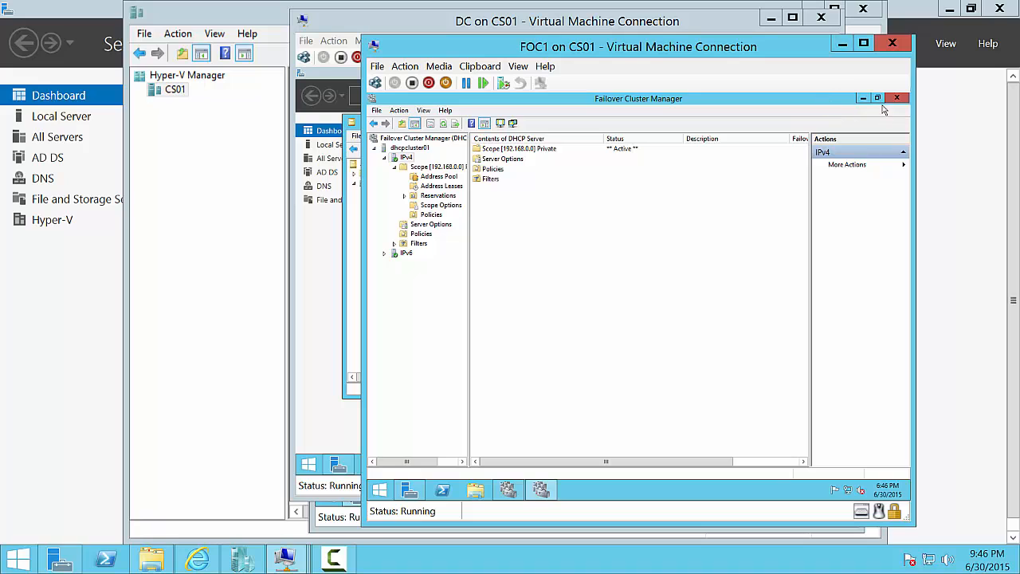
left_click(878, 98)
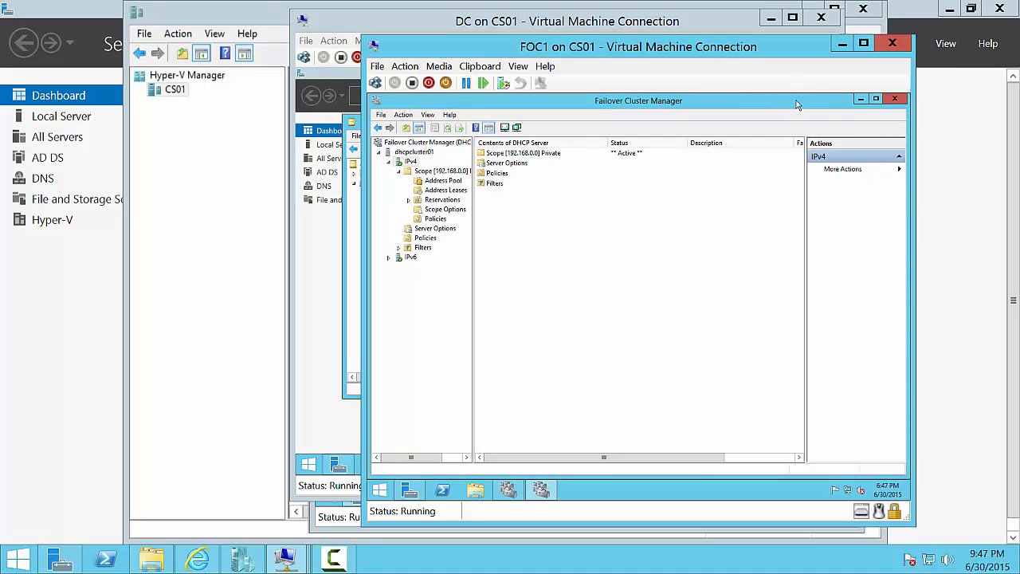
left_click_drag(797, 93, 798, 165)
- Open DHCP from Server Manager, expand cs01-vm4 > IPv4 to the 192.168.0.0 Private scope, then close it
left_click(828, 128)
left_click(830, 122)
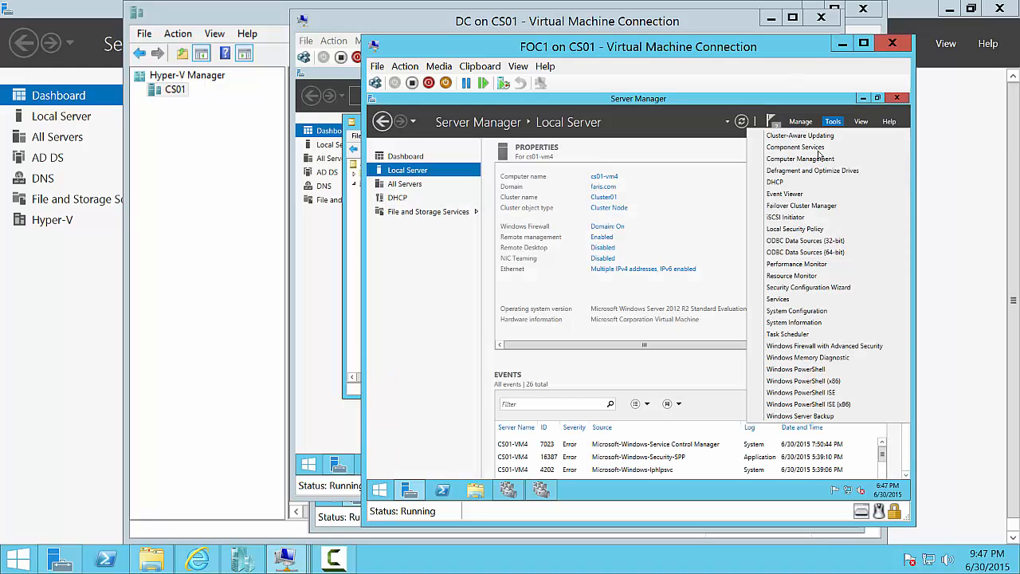
left_click(817, 185)
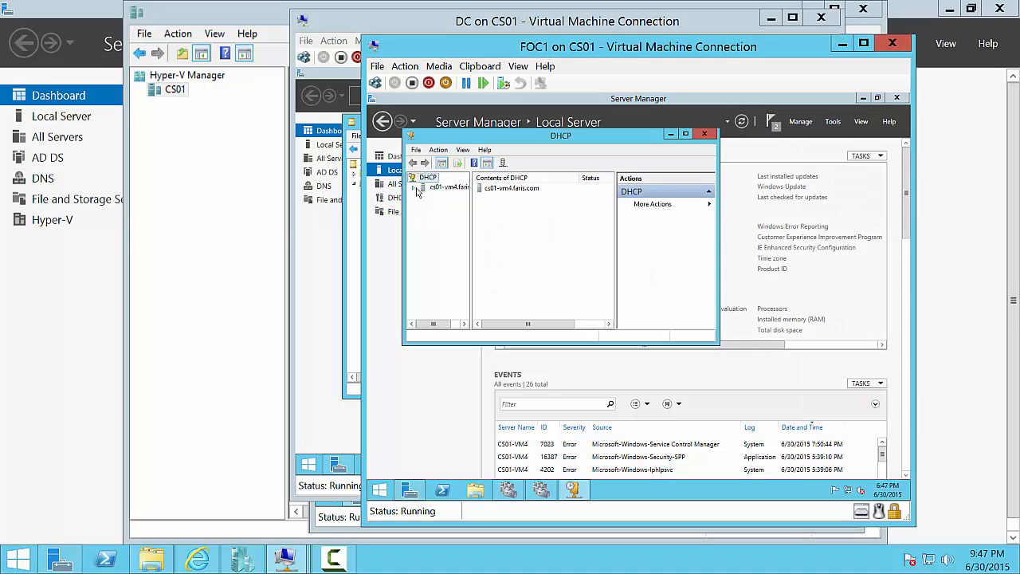
left_click(414, 187)
left_click(440, 196)
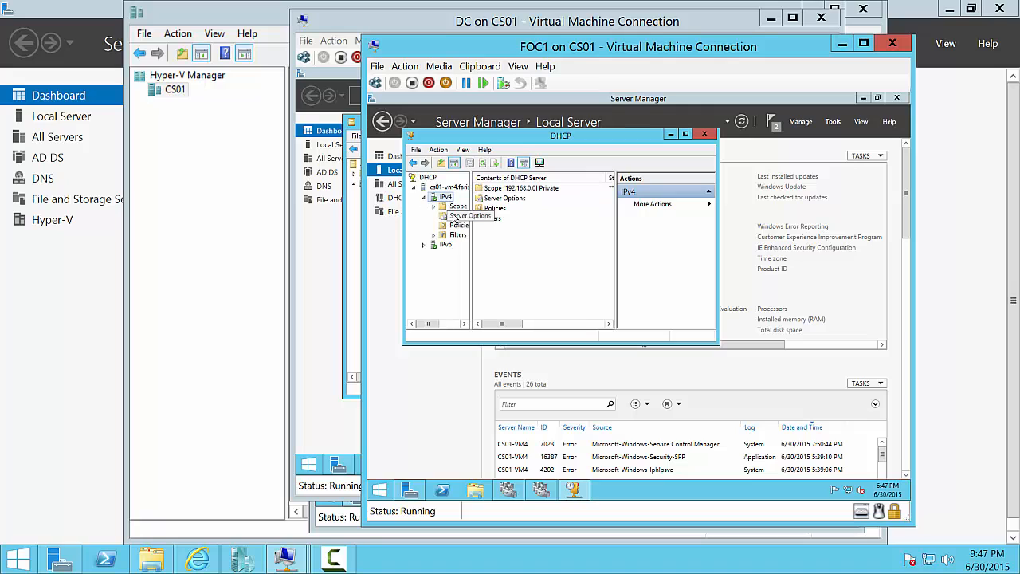
left_click_drag(475, 225, 562, 225)
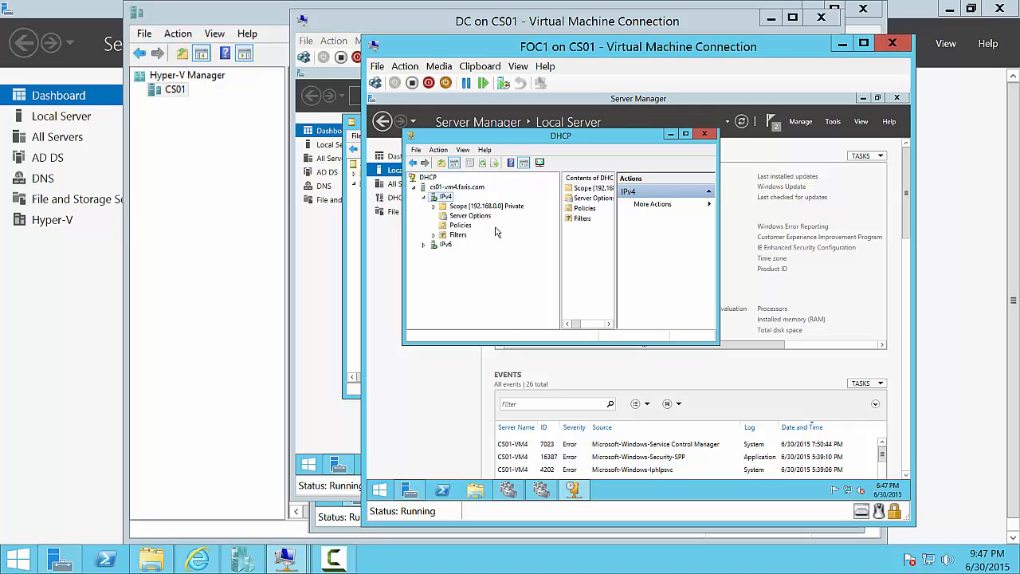
double_click(486, 206)
left_click(703, 135)
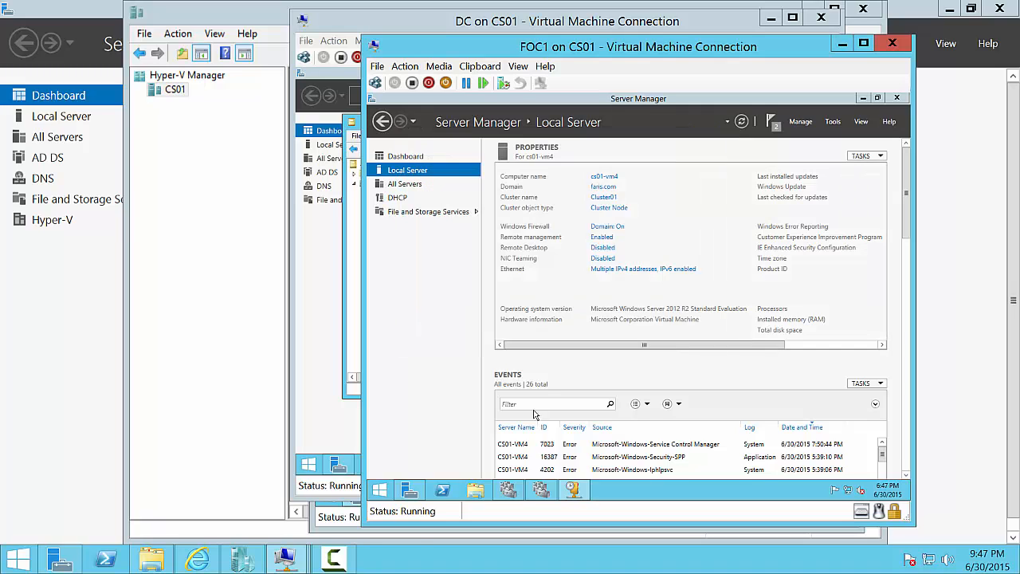
mouse_move(285, 558)
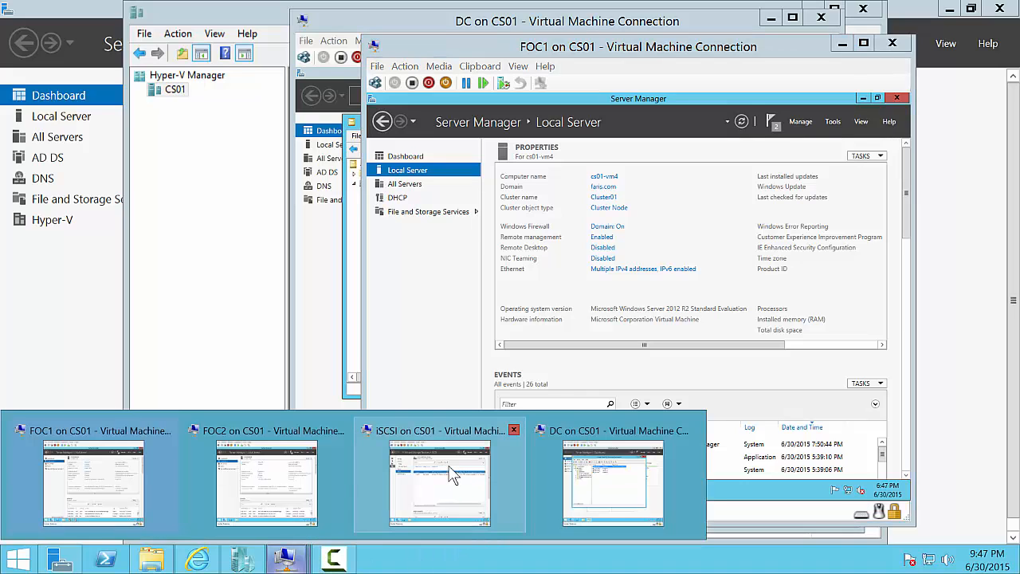
- Sign in to FOC2 with the administrator password and confirm its DHCP console lists no server
left_click(323, 484)
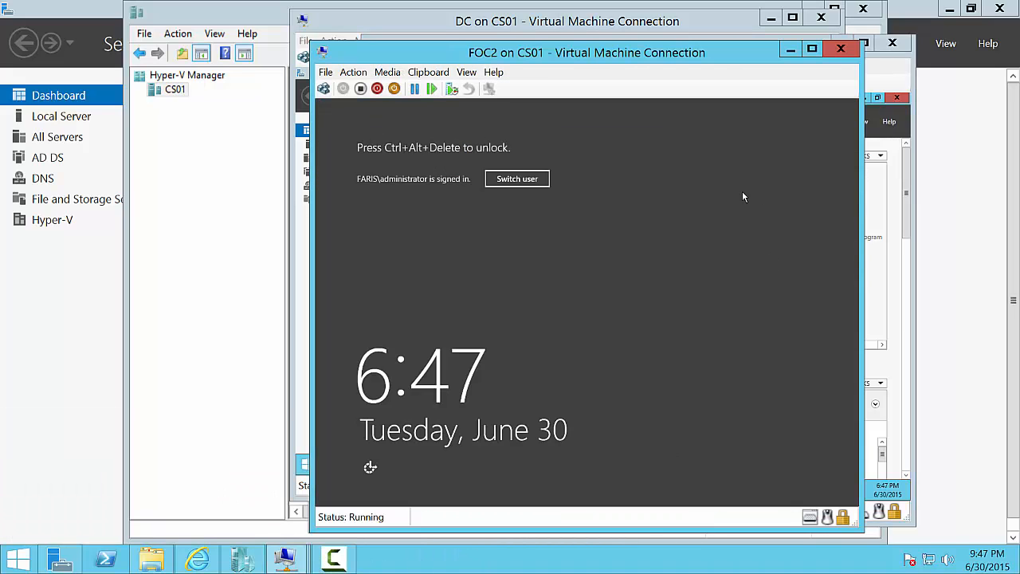
key("ctrl+alt+End")
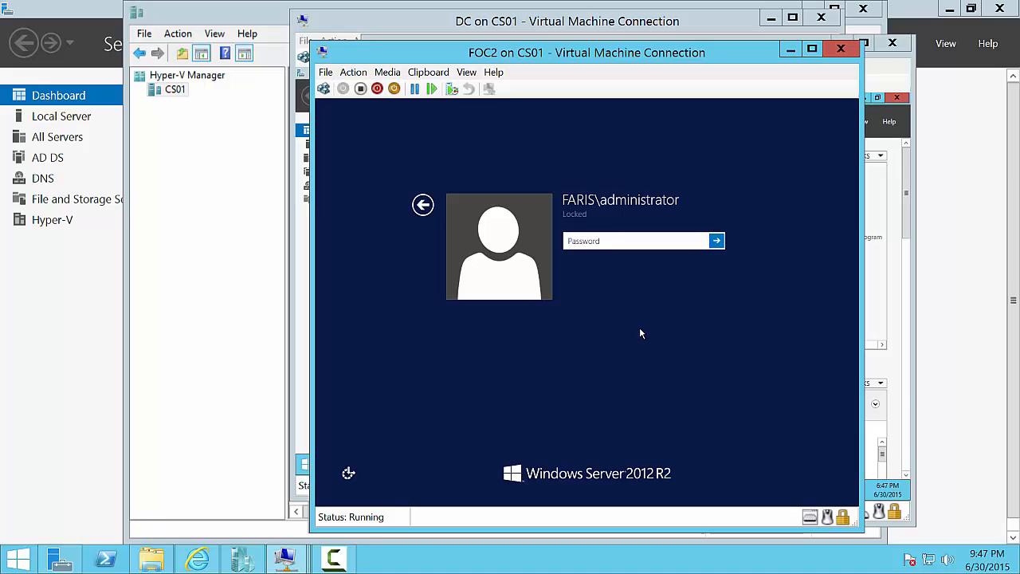
type("••••••")
key("Return")
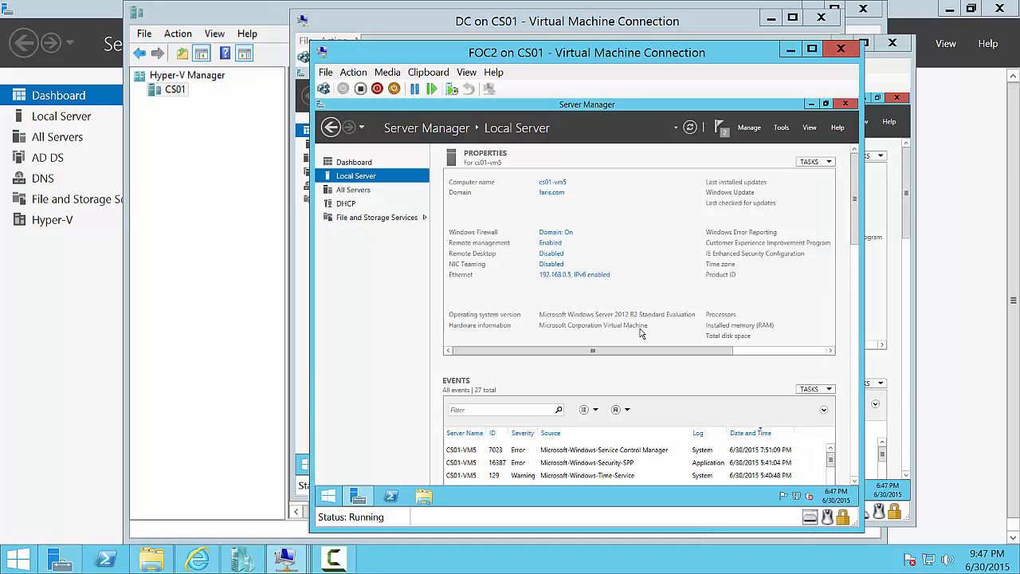
left_click(781, 128)
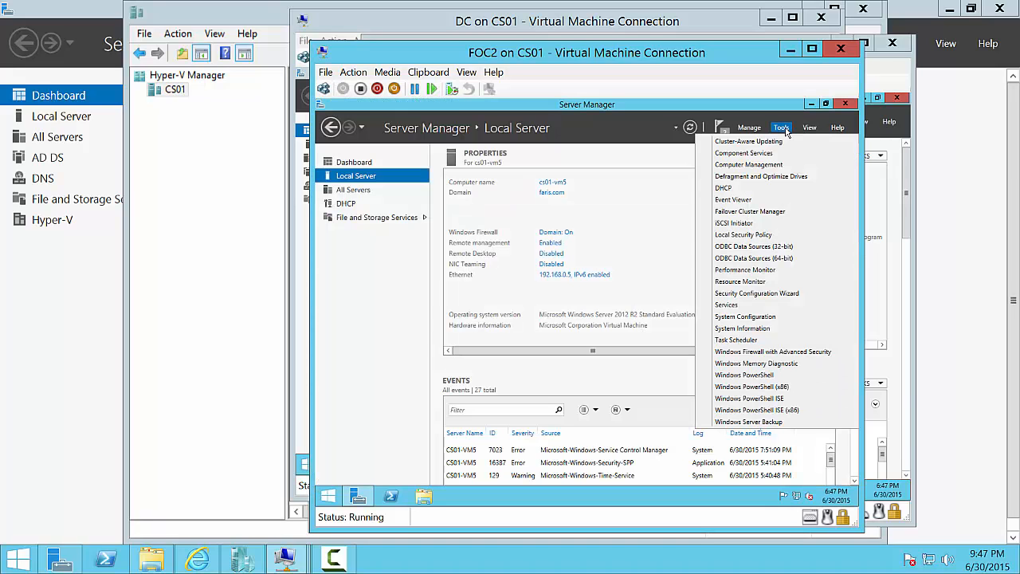
left_click(780, 189)
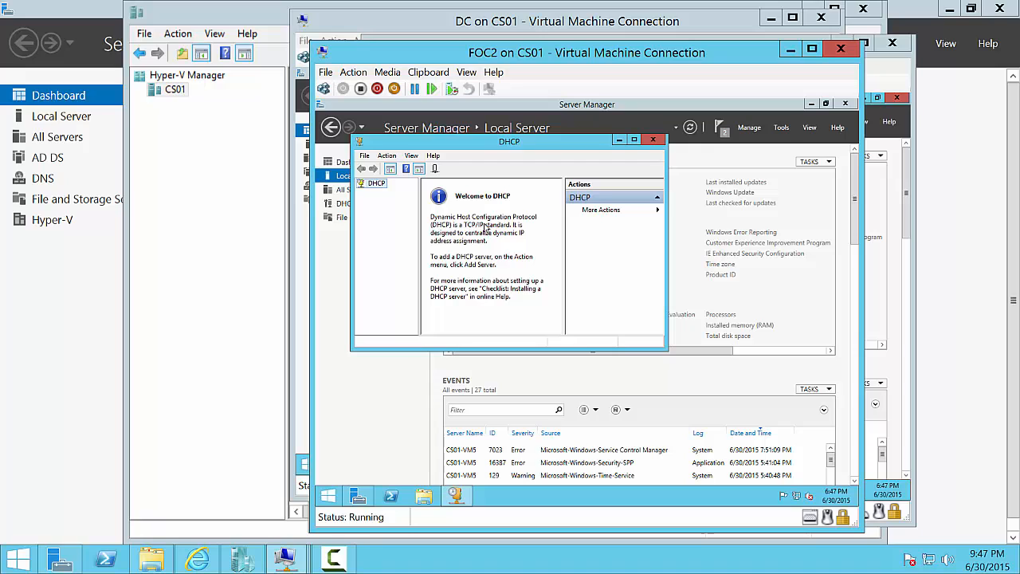
left_click(653, 140)
mouse_move(285, 558)
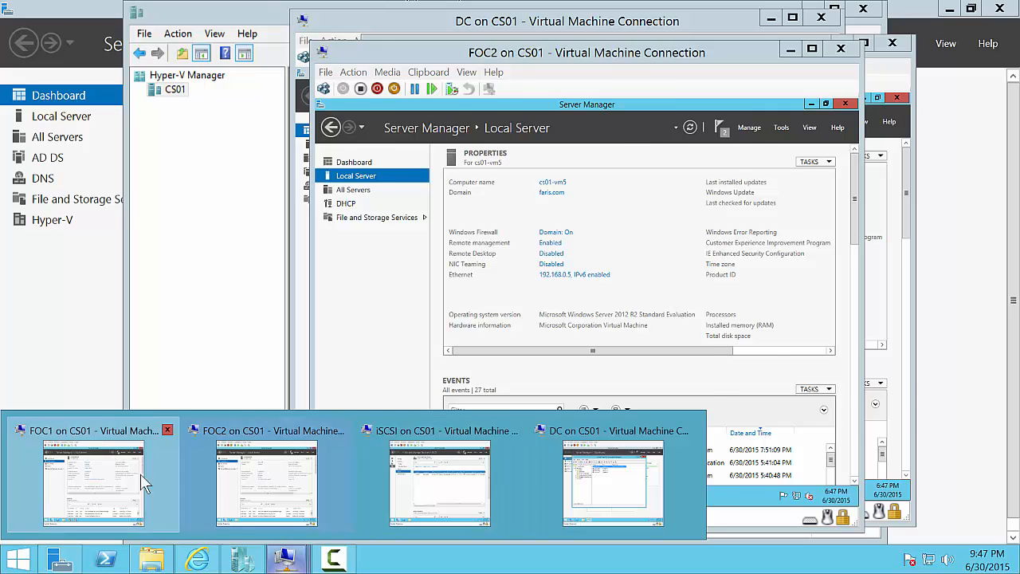
- Back on FOC1, reopen the DHCP console on cs01-vm4
left_click(109, 459)
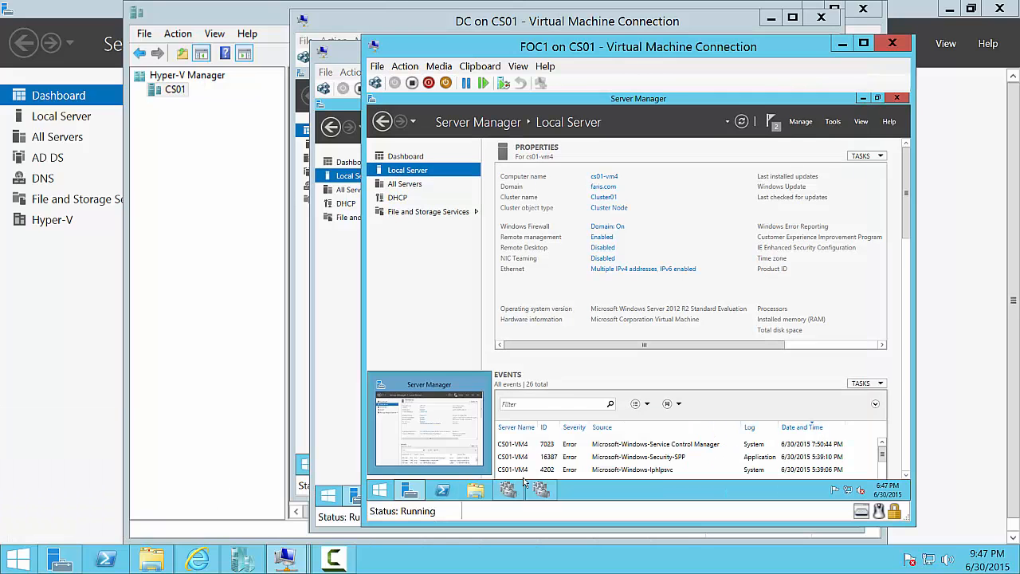
left_click(833, 121)
left_click(813, 184)
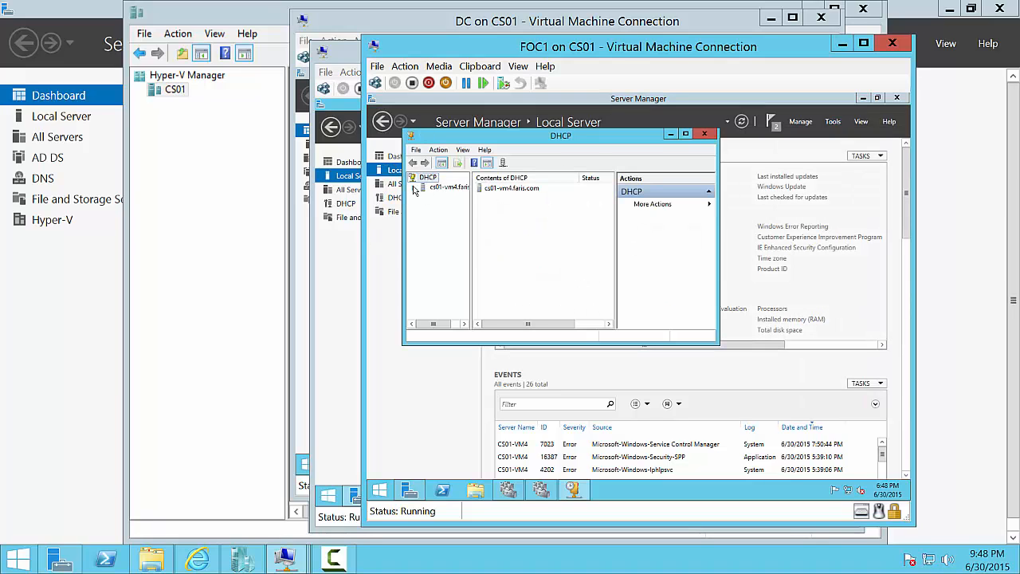
- Expand cs01-vm4's IPv4 scopes, then close DHCP and open This PC in File Explorer
left_click(414, 188)
left_click(424, 197)
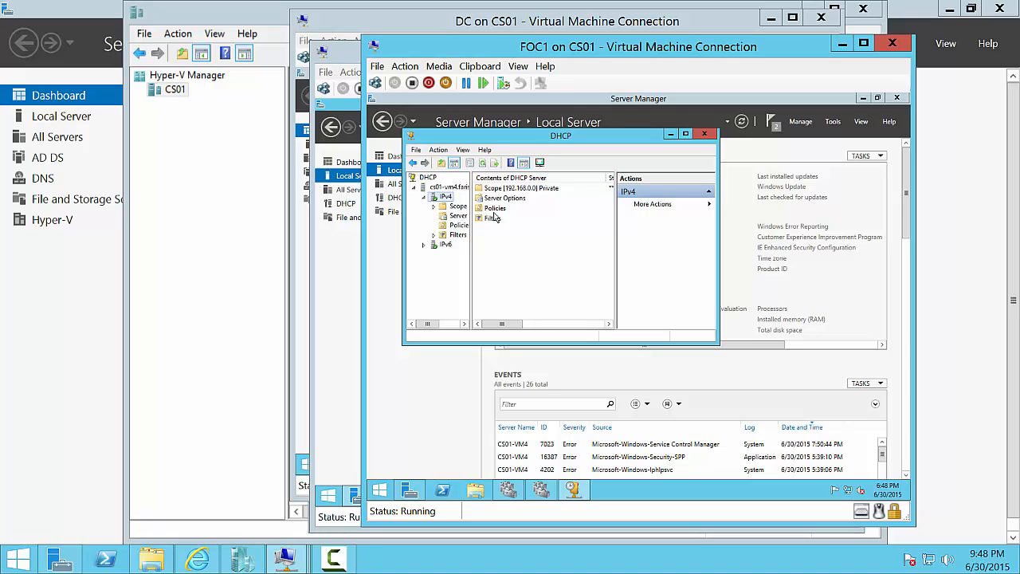
left_click(705, 134)
left_click(476, 490)
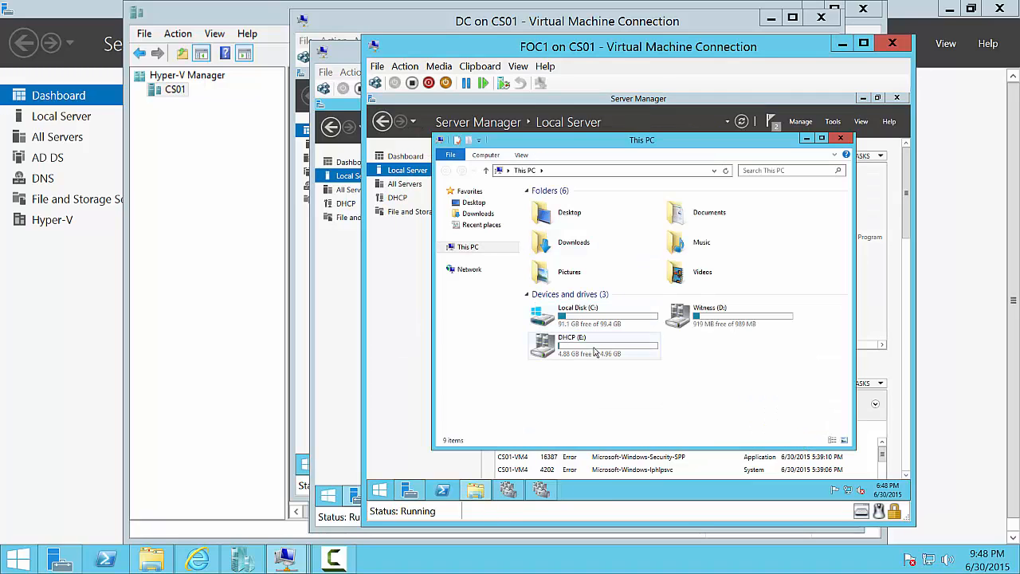
- Browse the dhcp folder on DHCP (E:) showing backup, db and logs, then close File Explorer
double_click(594, 352)
left_click(549, 204)
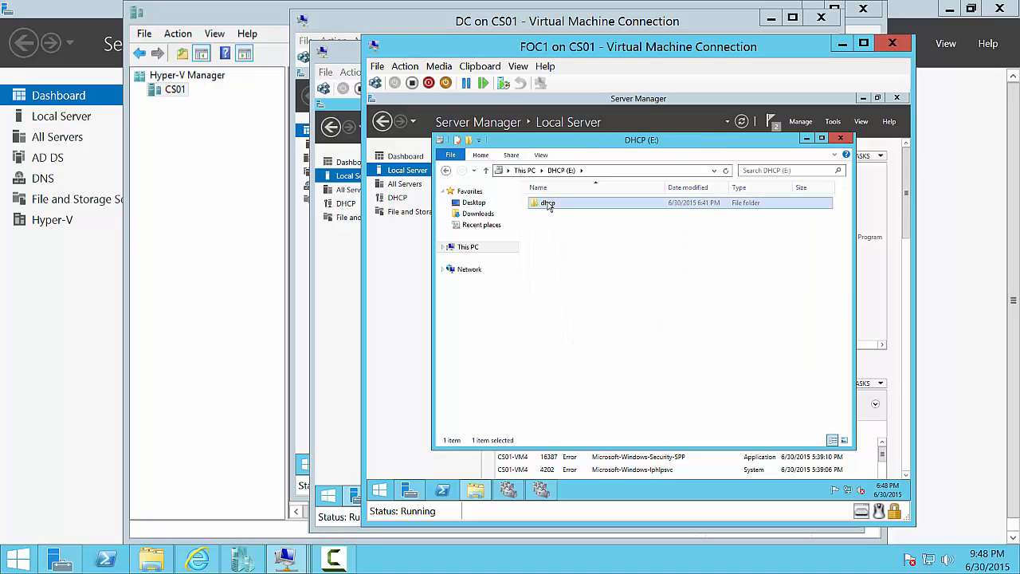
double_click(548, 204)
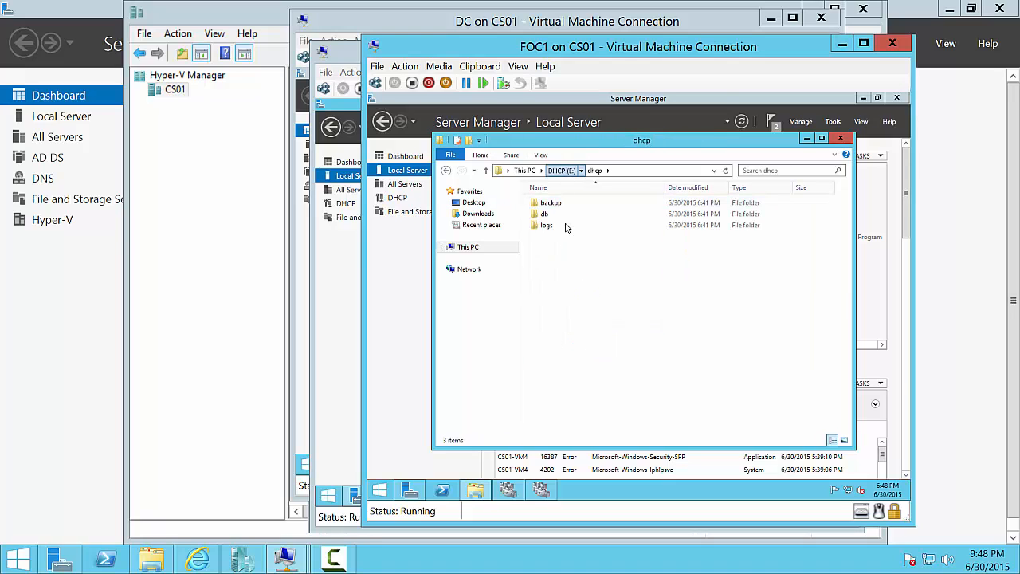
key("alt+Up")
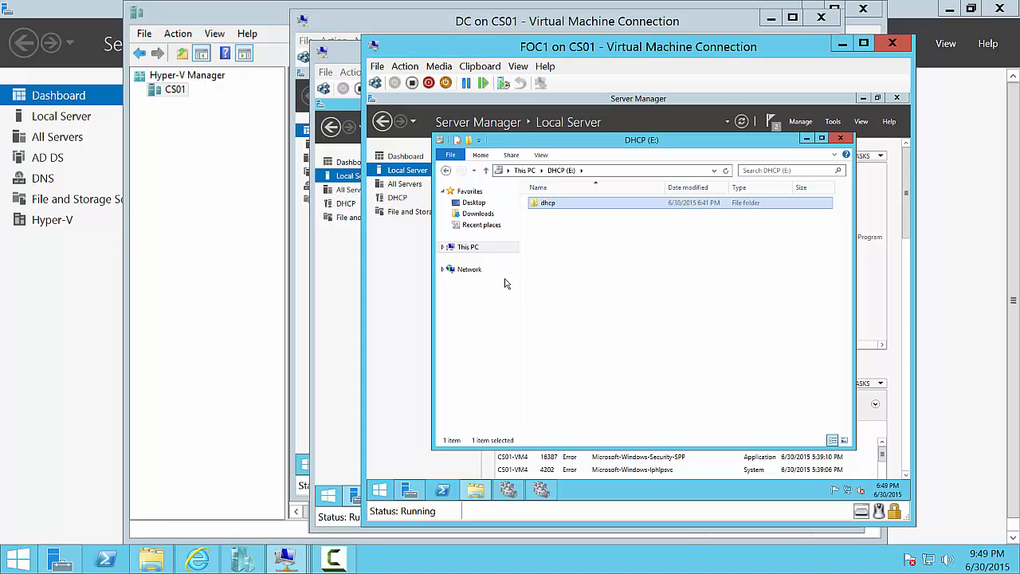
left_click(845, 139)
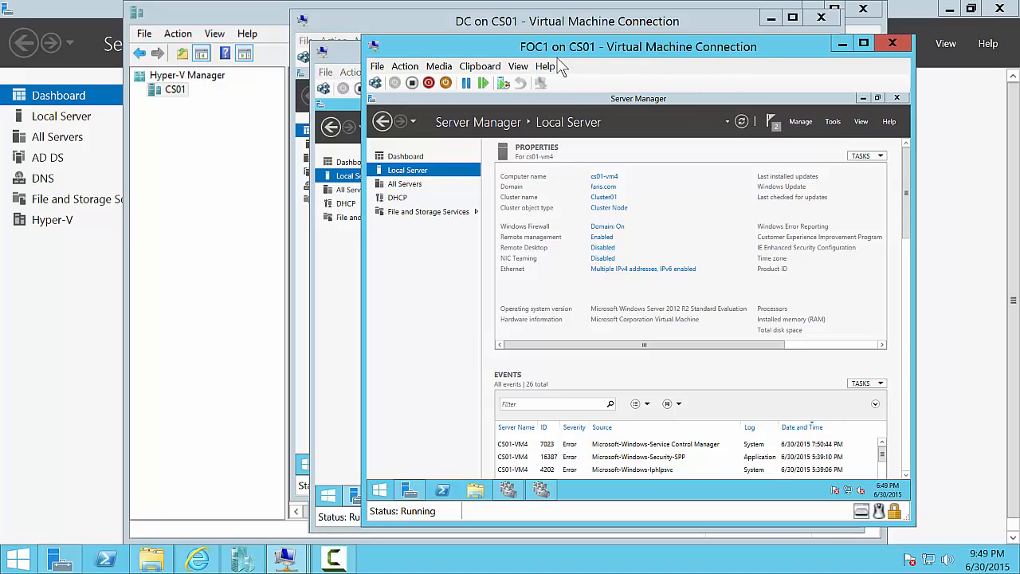
- Move the DHCPCluster01 role to node cs01-vm5 using Move > Select Node
left_click(541, 489)
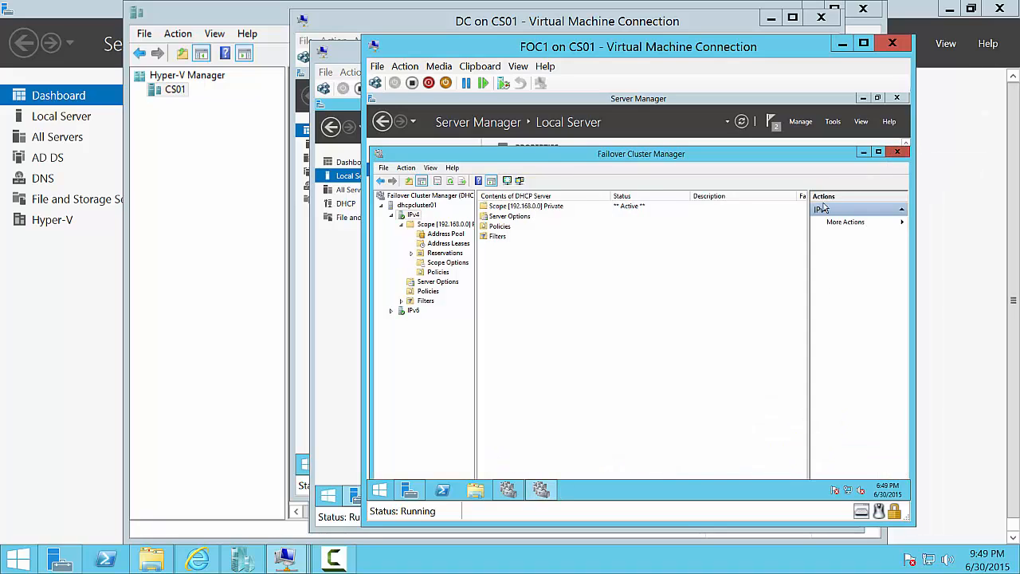
left_click(898, 152)
left_click(508, 489)
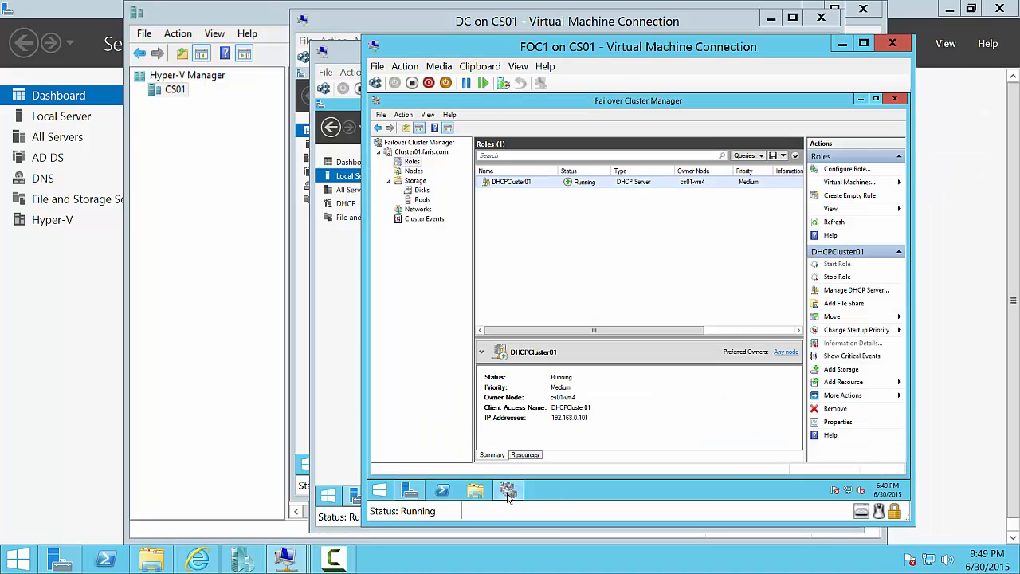
right_click(613, 185)
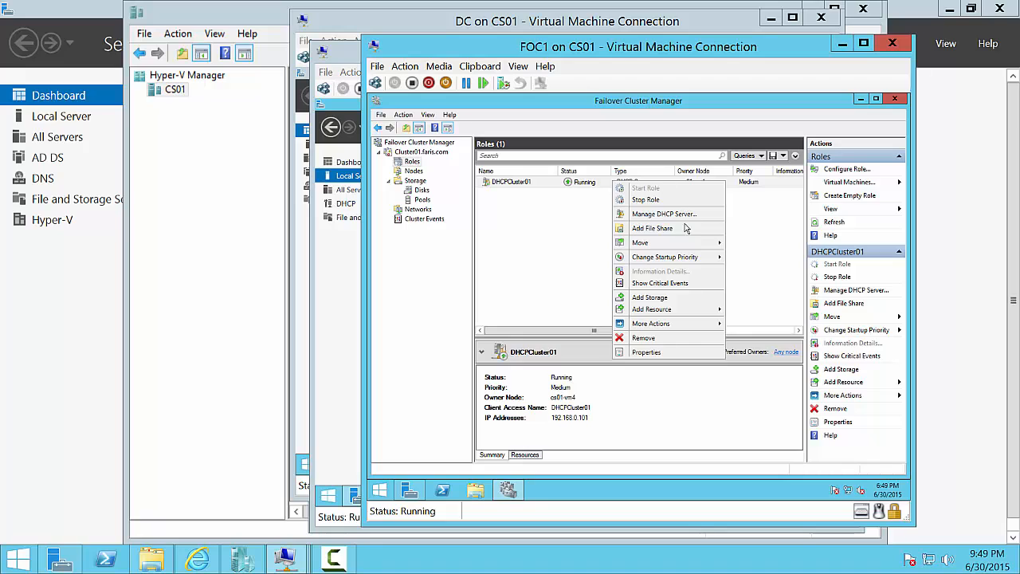
mouse_move(683, 243)
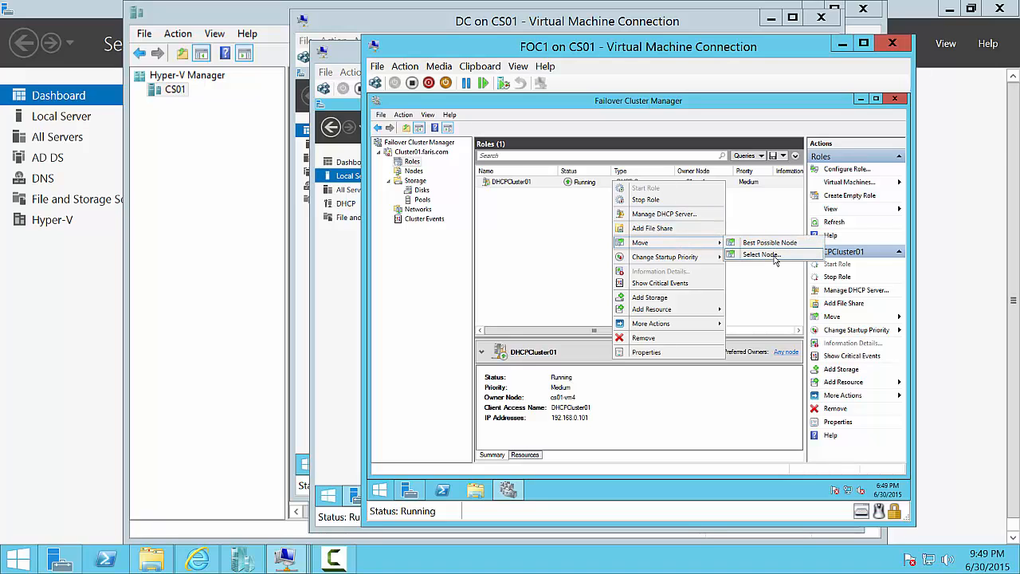
left_click(762, 255)
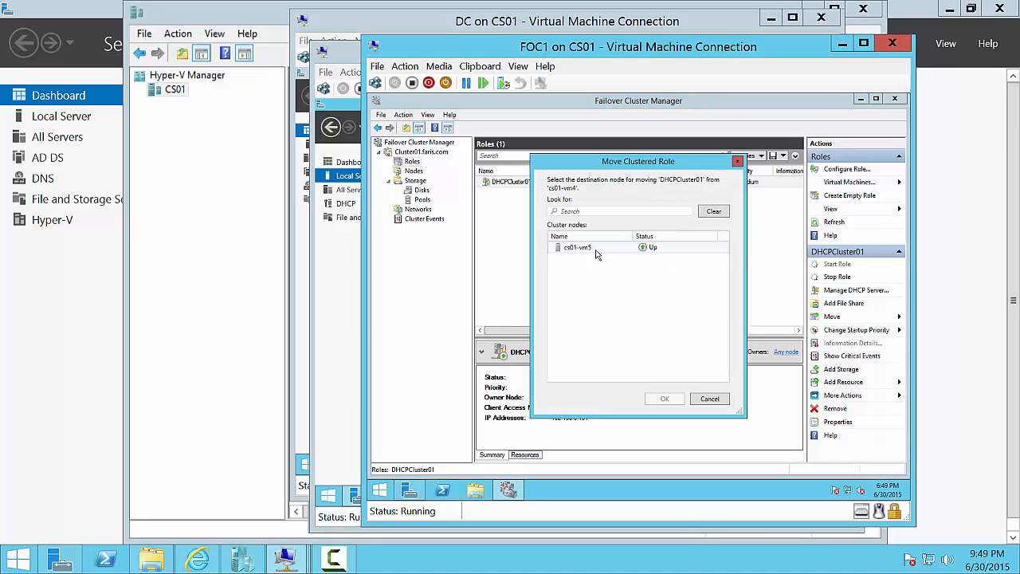
left_click(594, 248)
left_click(662, 400)
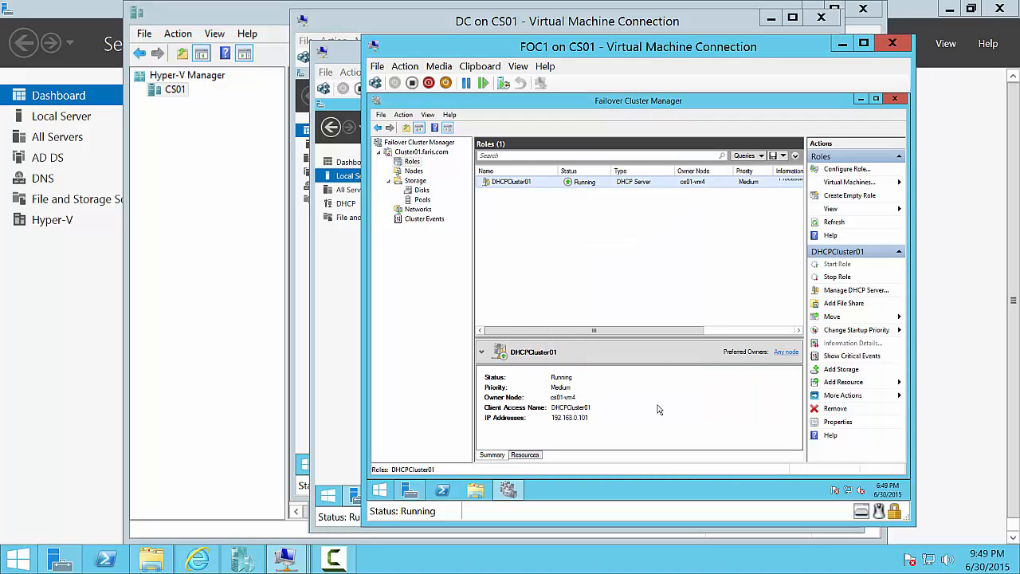
left_click_drag(646, 330, 682, 330)
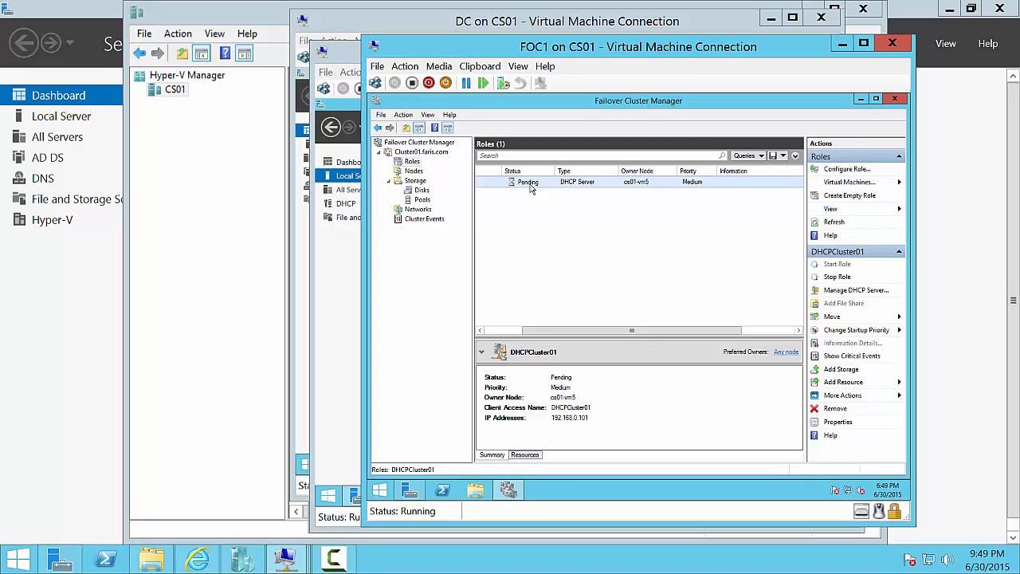
mouse_move(286, 558)
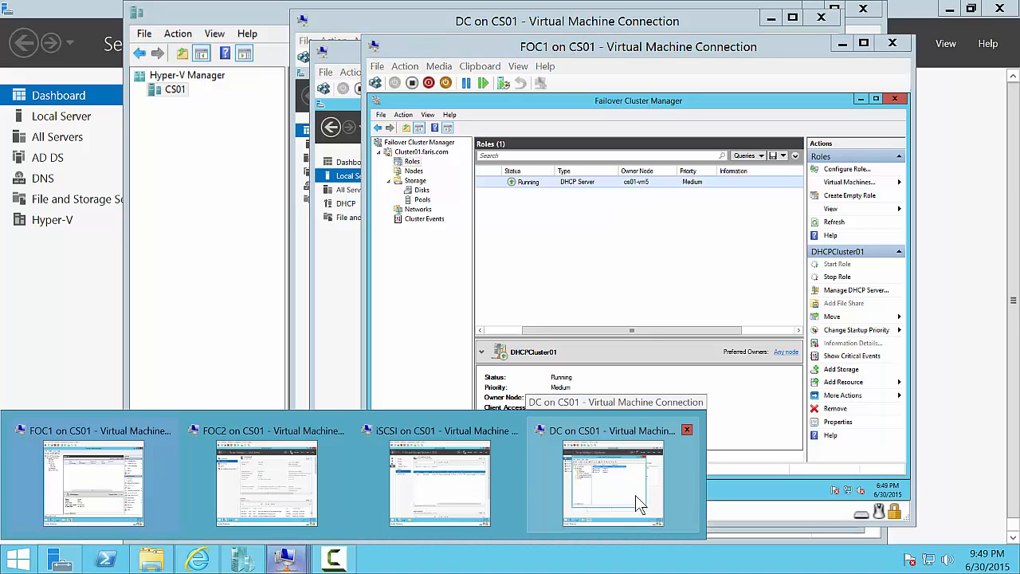
- On FOC2, open Failover Cluster Manager on Cluster01.faris.com and browse its Nodes and Roles
left_click(270, 480)
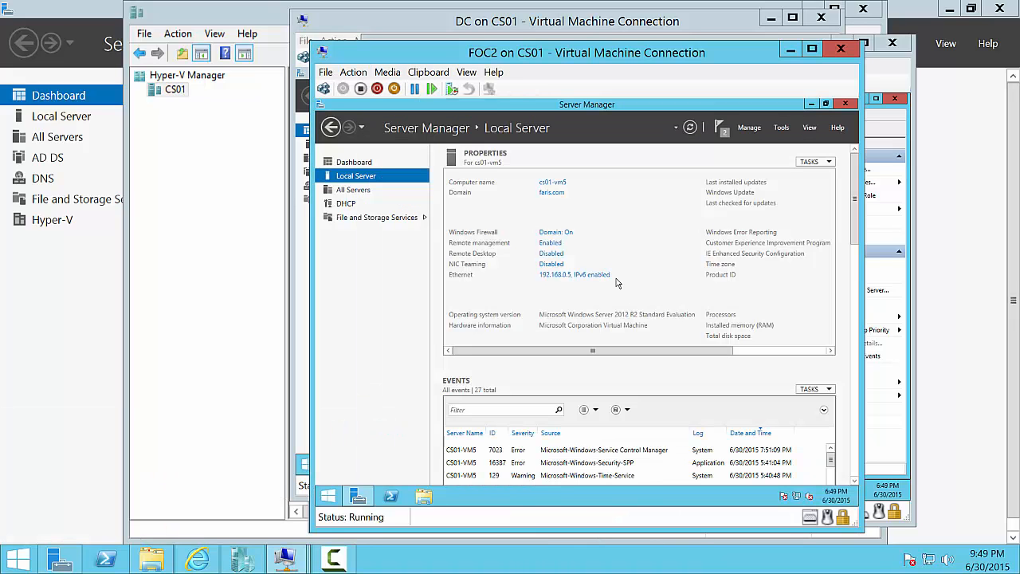
left_click(785, 129)
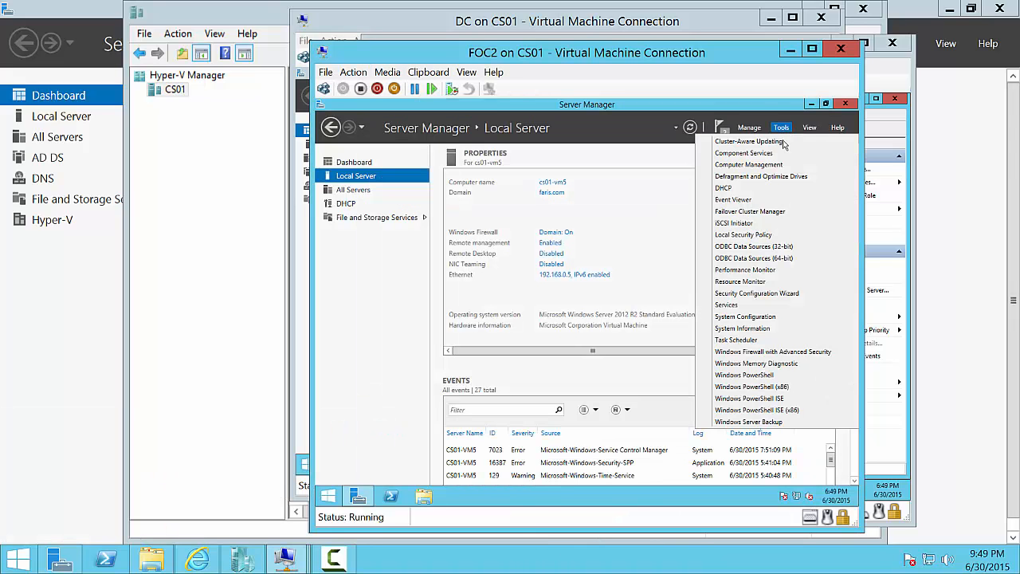
left_click(777, 212)
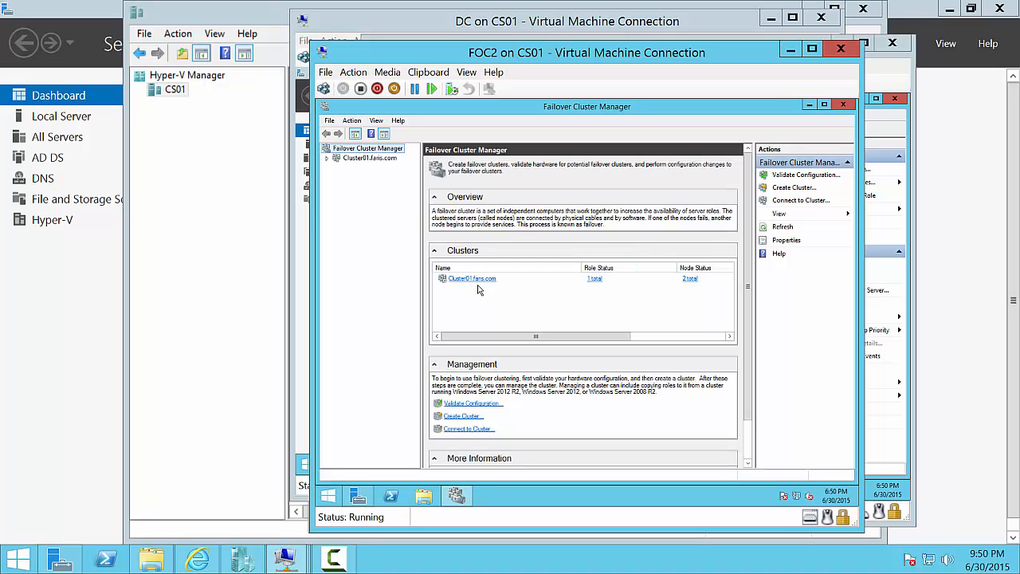
left_click(473, 279)
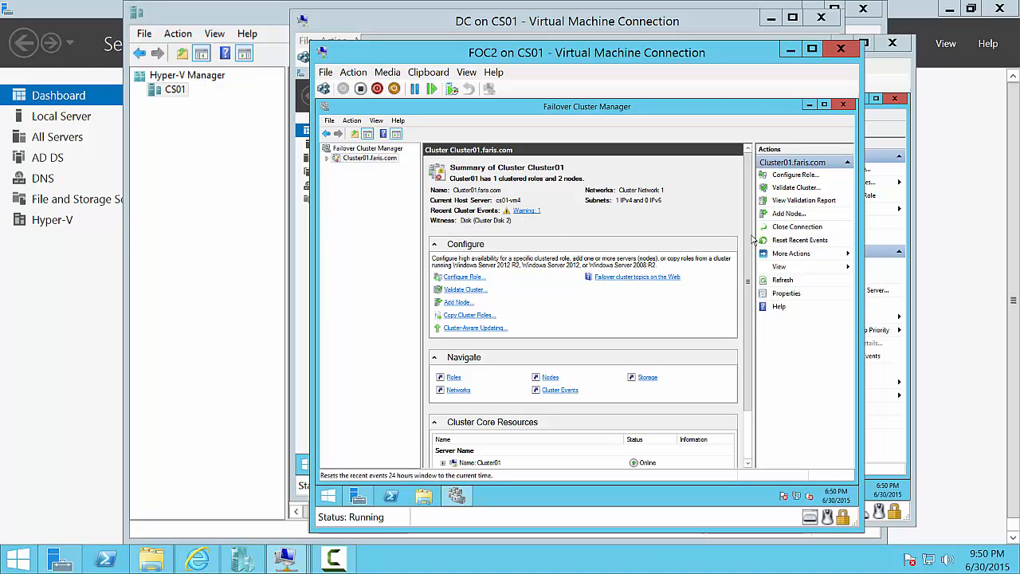
left_click(326, 157)
left_click(362, 176)
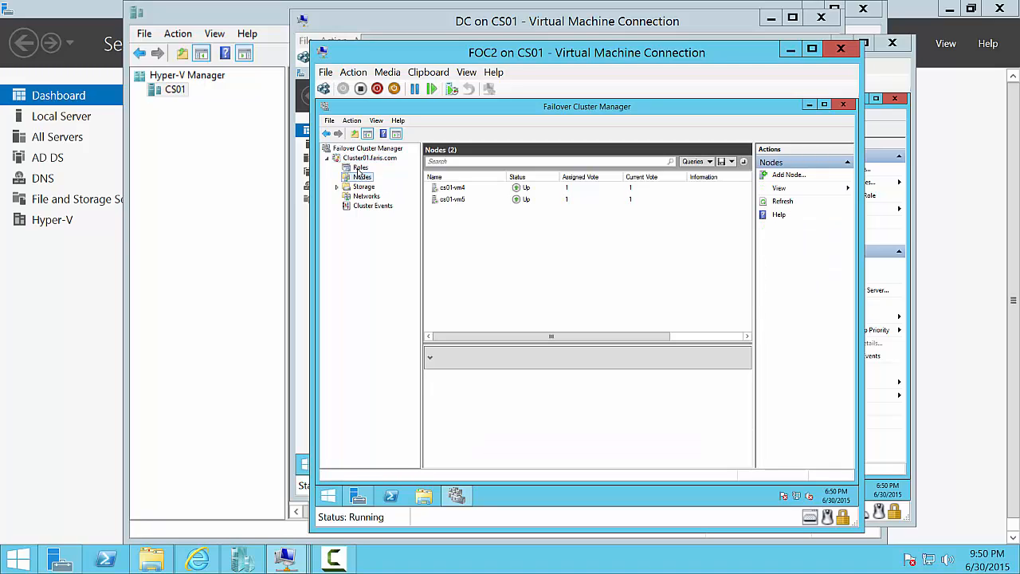
left_click(360, 168)
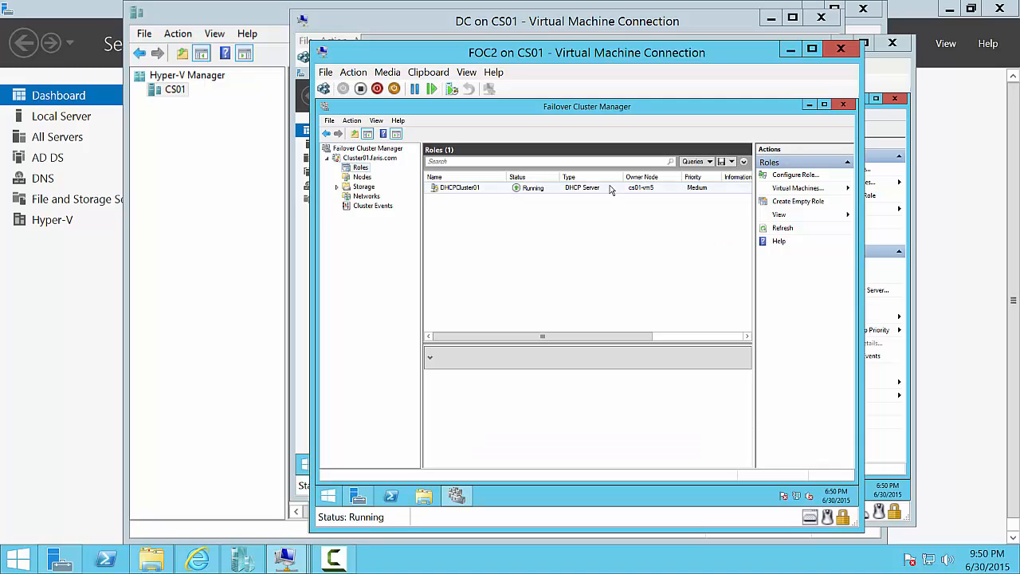
right_click(611, 188)
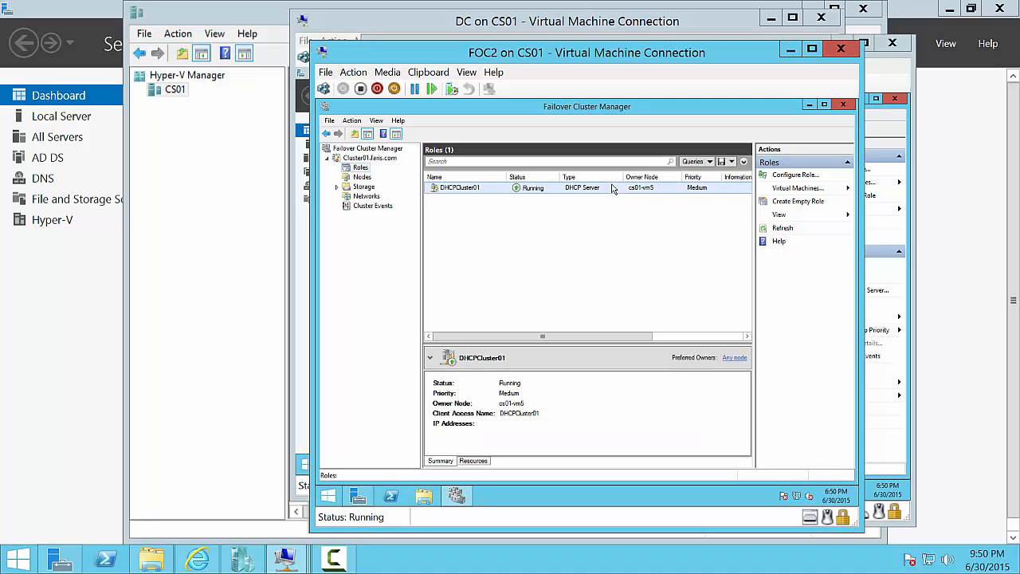
left_click(533, 210)
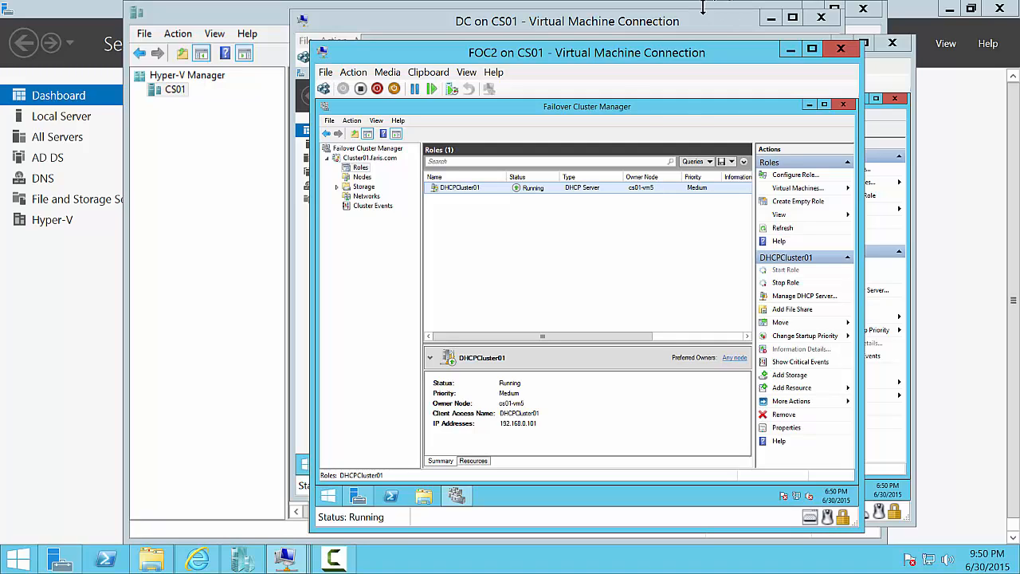
- Show the cluster's Disks and select Cluster Disk 1 (DHCP E:), owned by cs01-vm5
left_click(336, 187)
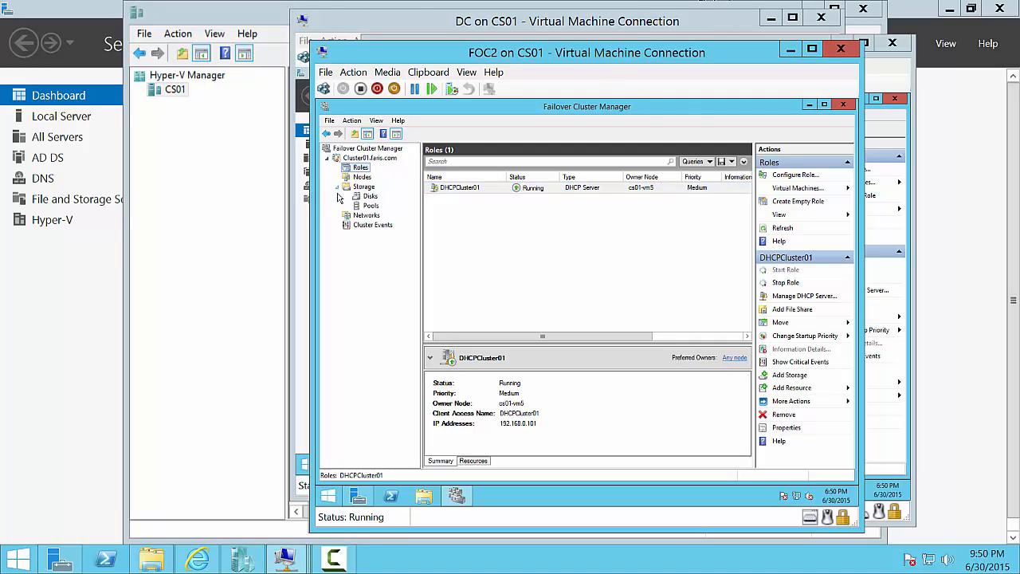
left_click(370, 196)
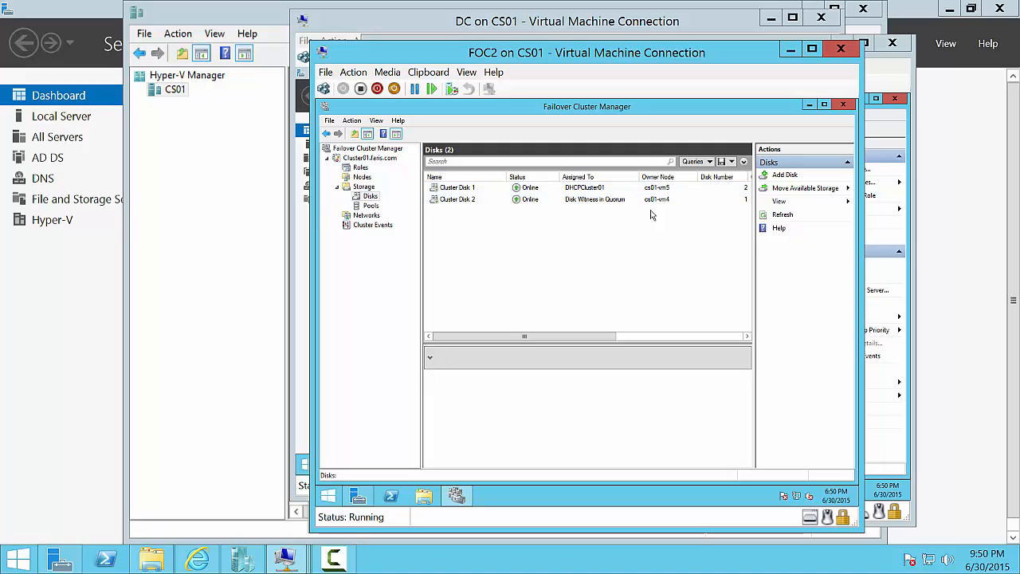
left_click(658, 190)
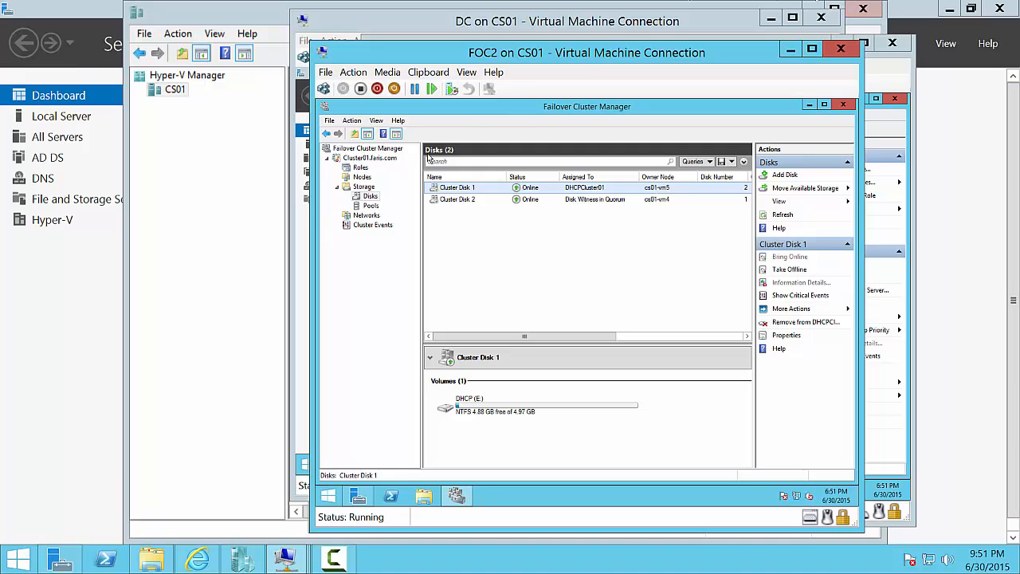
- Pause node cs01-vm5 with Drain Roles and check which node now runs DHCPCluster01
left_click(363, 177)
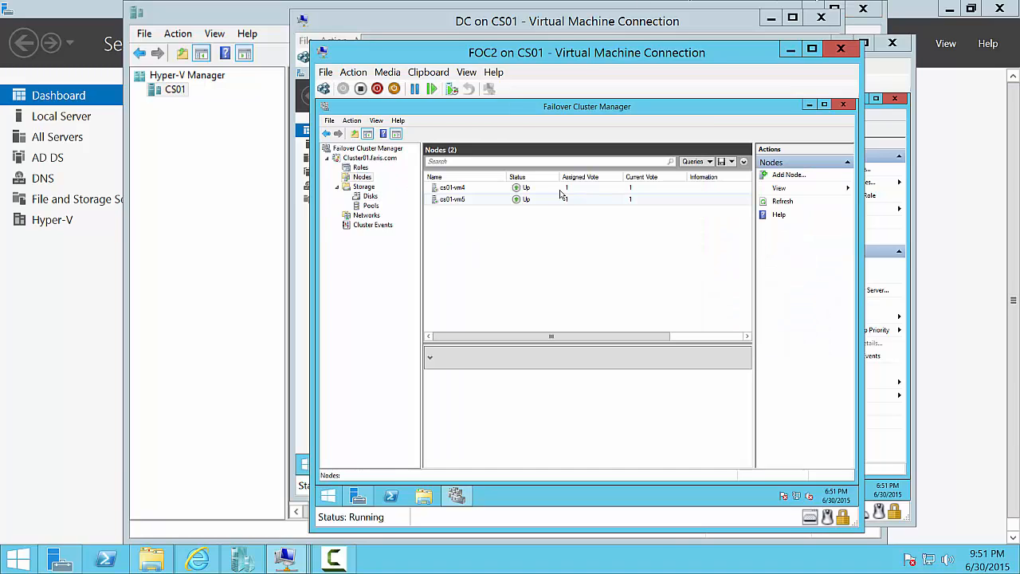
left_click(538, 201)
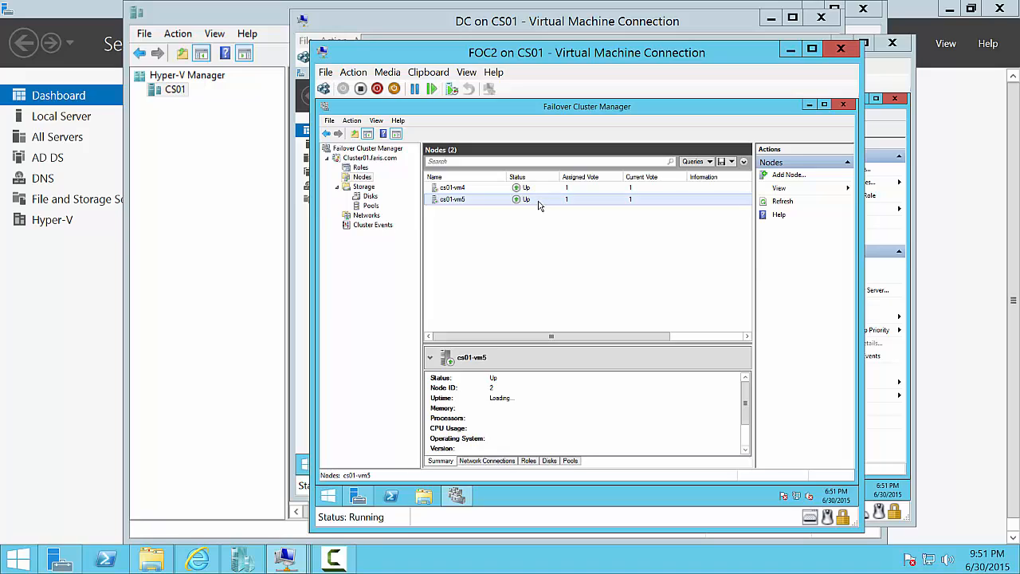
right_click(539, 205)
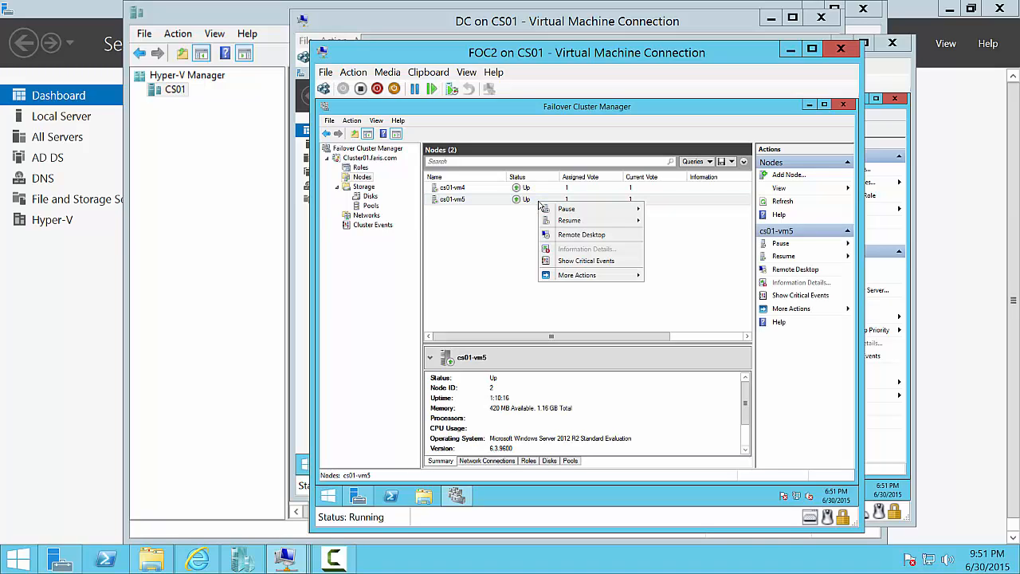
mouse_move(608, 209)
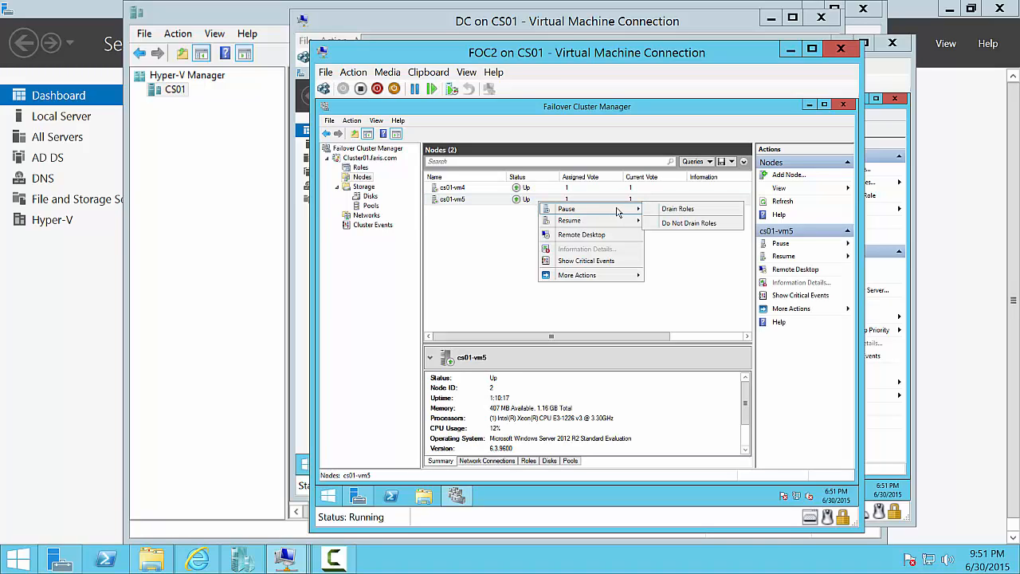
left_click(704, 211)
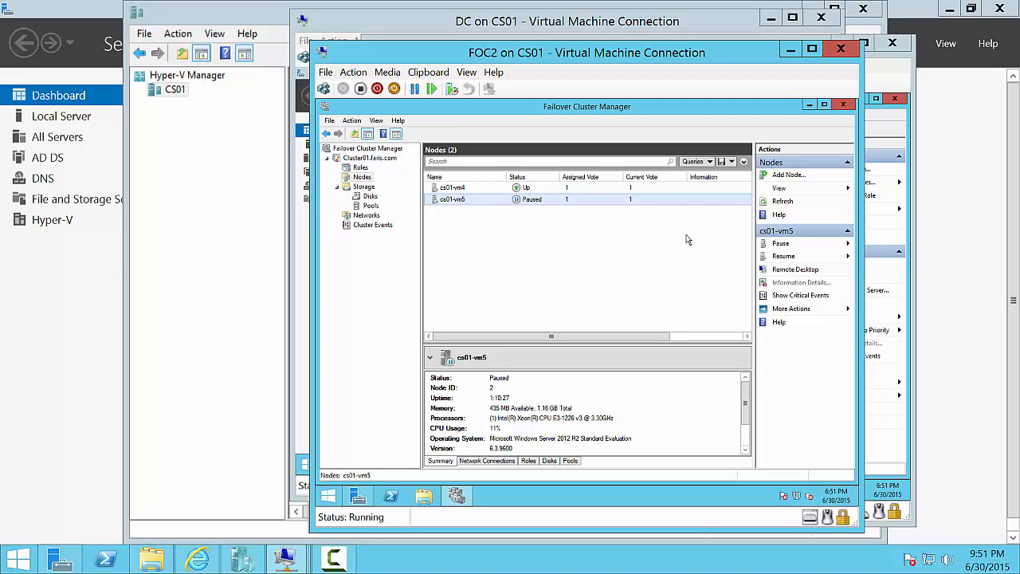
left_click(354, 168)
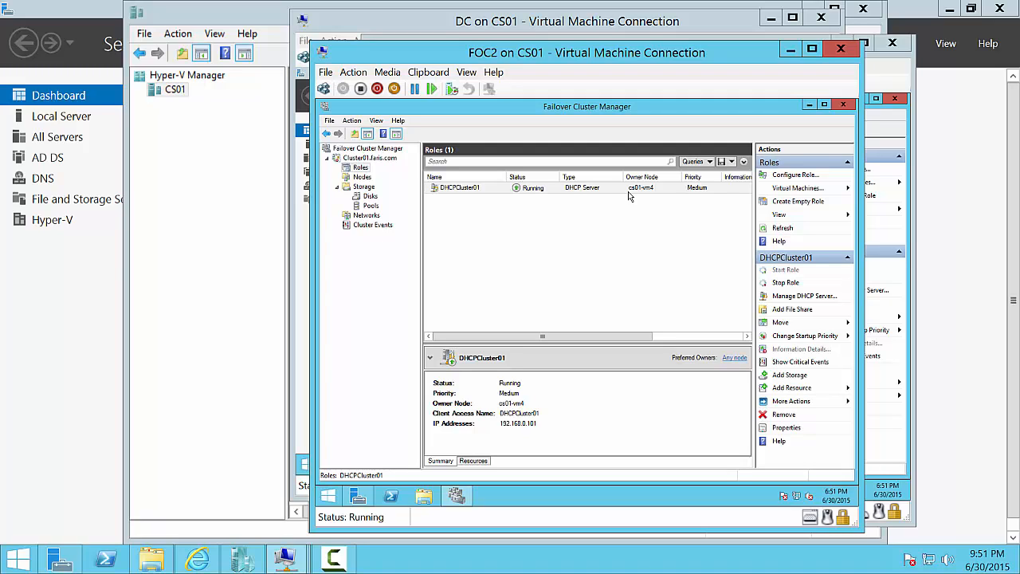
- Resume the paused cs01-vm5 with Fail Roles Back
left_click(361, 177)
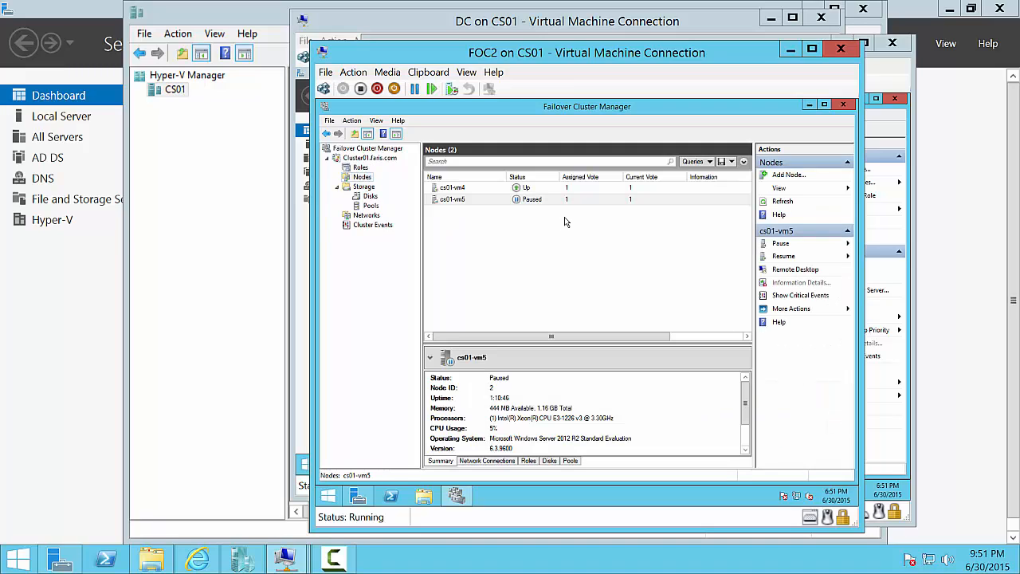
right_click(572, 205)
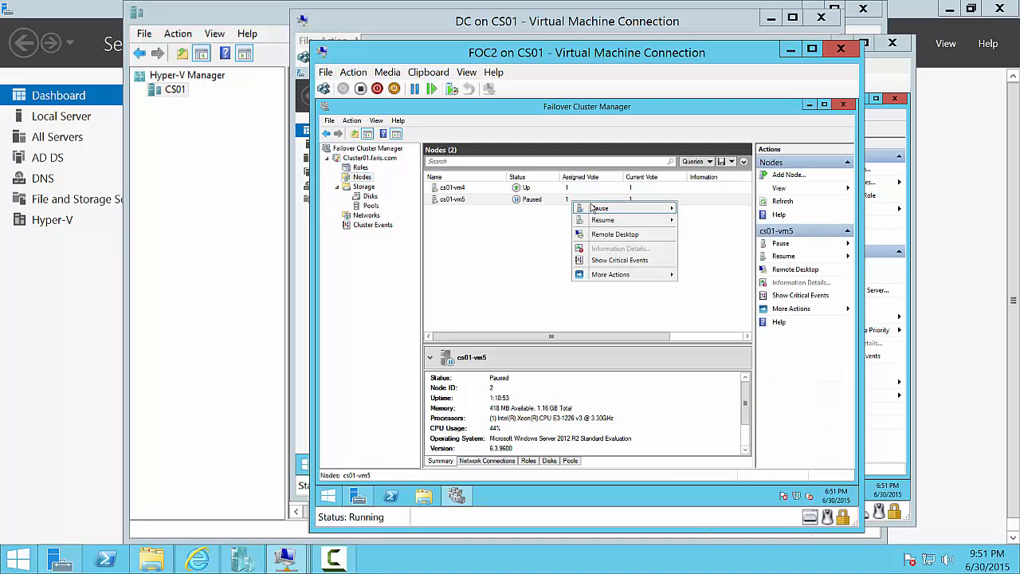
mouse_move(593, 221)
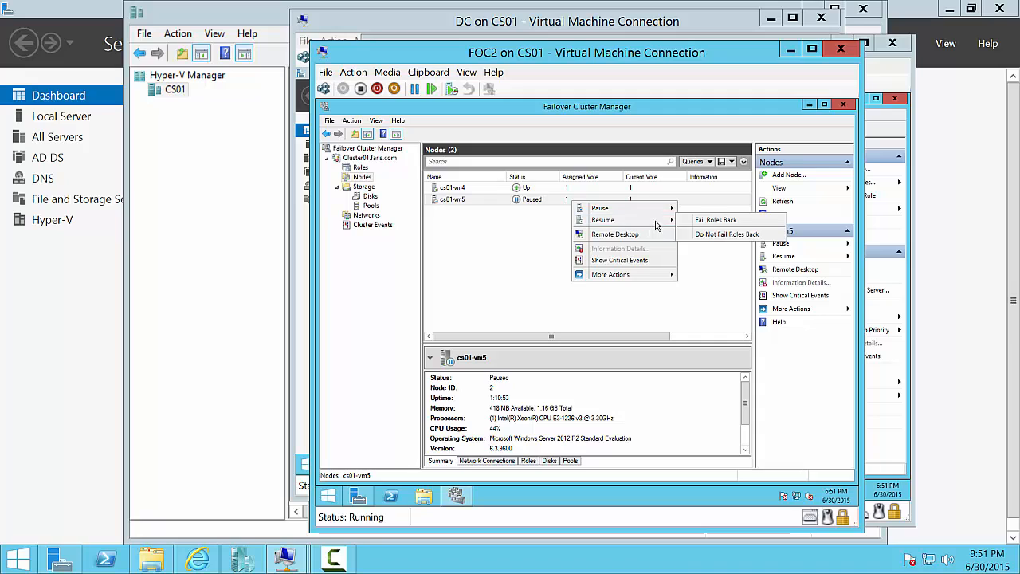
left_click(700, 223)
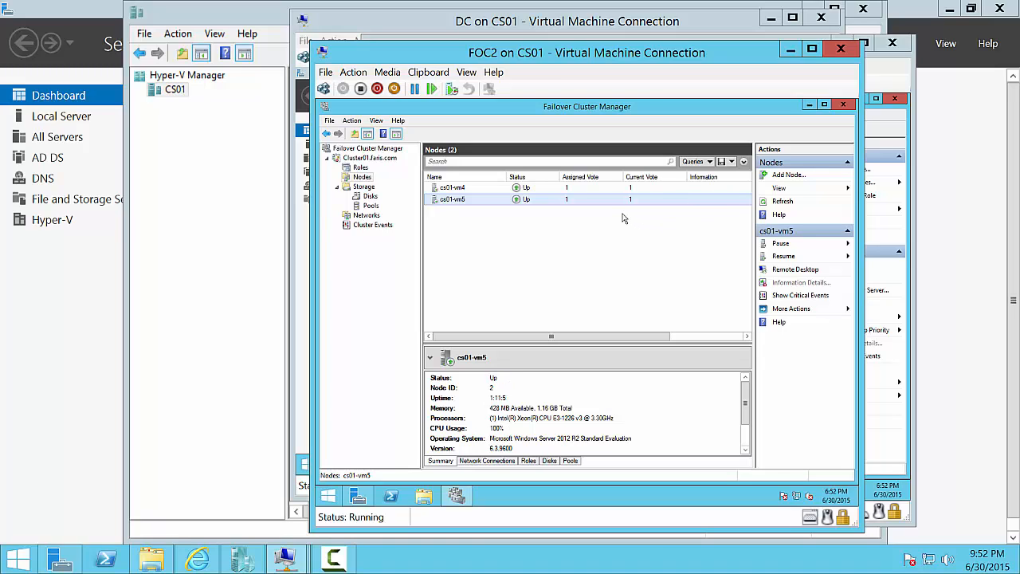
- Watch the Roles list until DHCPCluster01 shows Running on owner node cs01-vm5 again
left_click(360, 168)
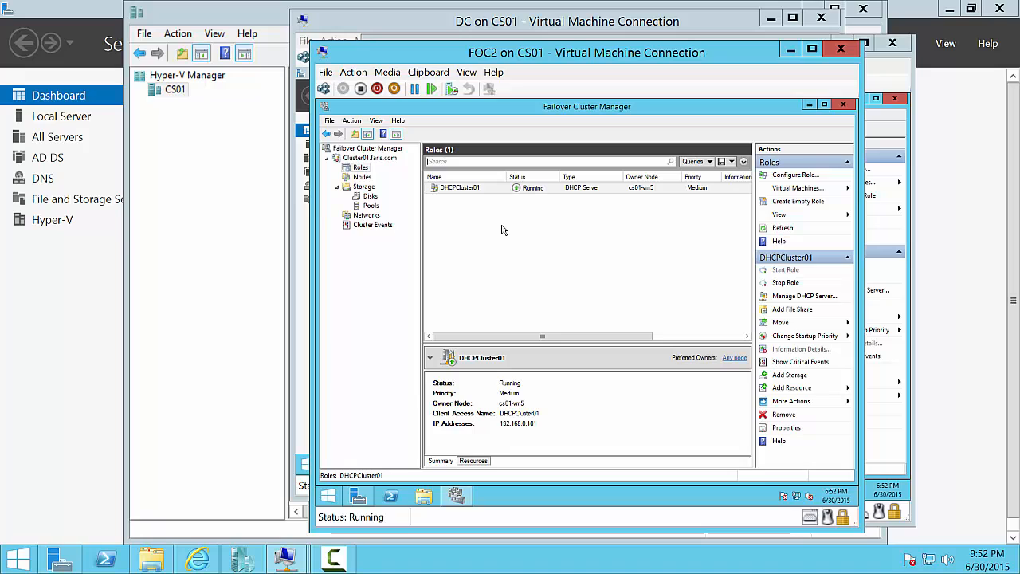
left_click(336, 556)
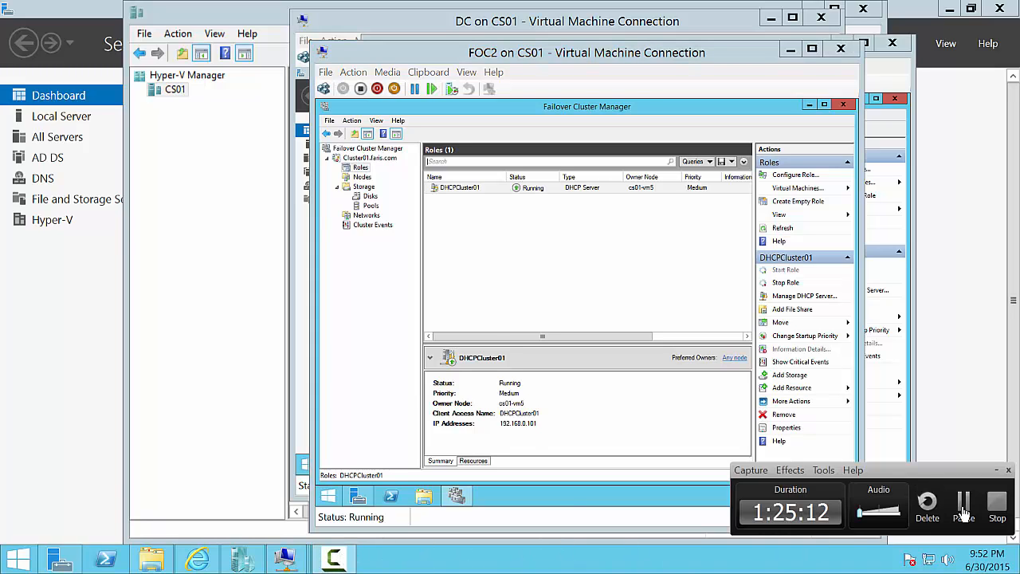